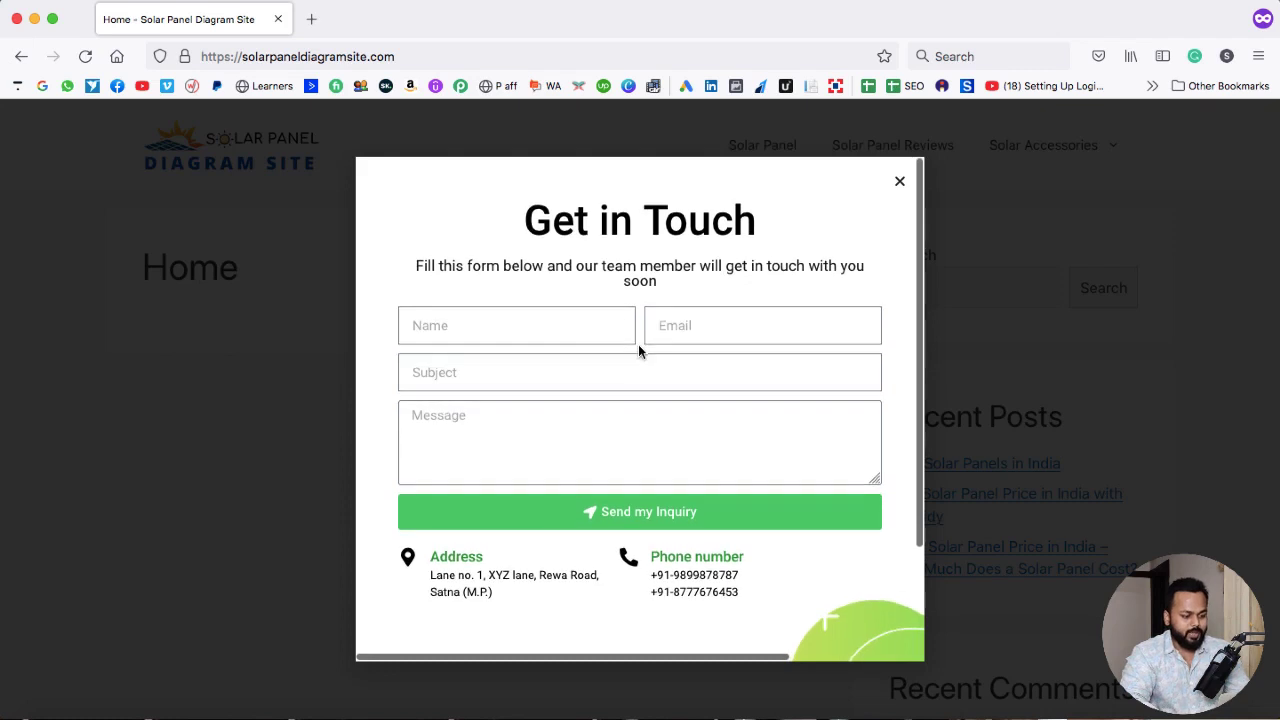
- Send the popup form with the sender's name and e-mail, subject 'I want to hire you', message 'I am lucky.'
{"action": "left_click", "coordinate": [551, 326]}
{"action": "type", "text": "Sad"}
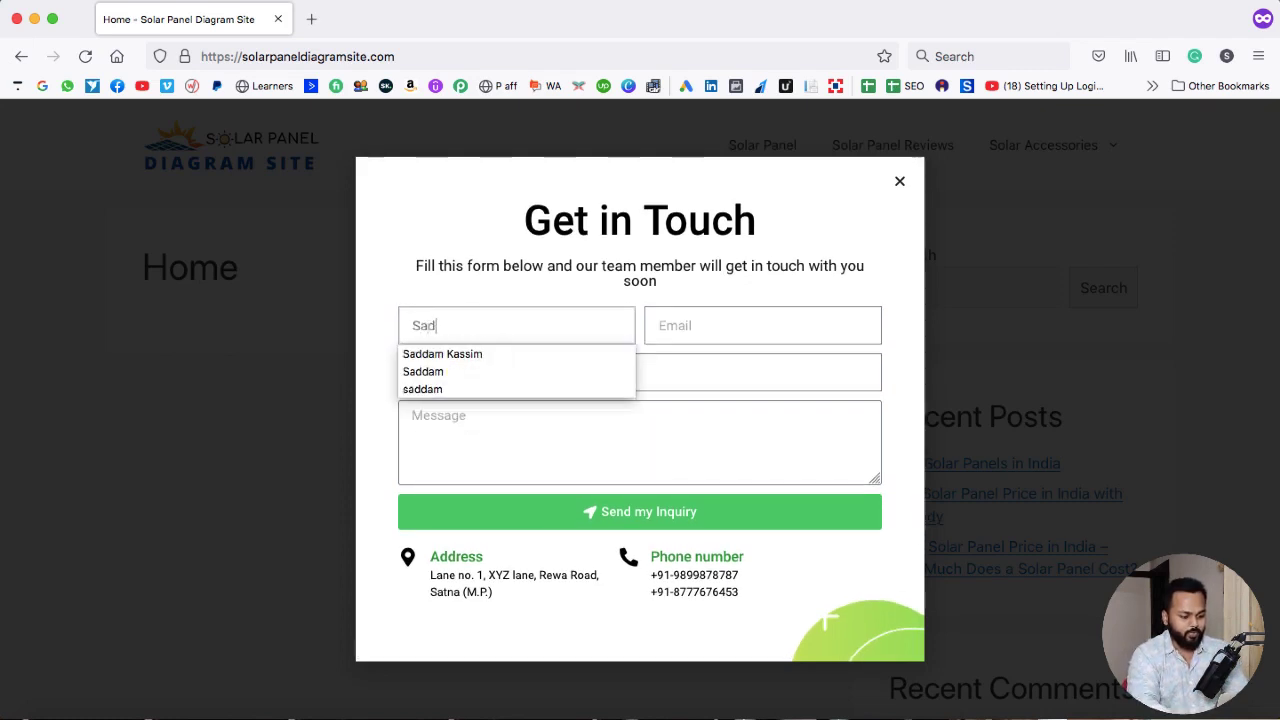
{"action": "type", "text": "da"}
{"action": "key", "text": "Down"}
{"action": "key", "text": "Tab"}
{"action": "type", "text": "sadda"}
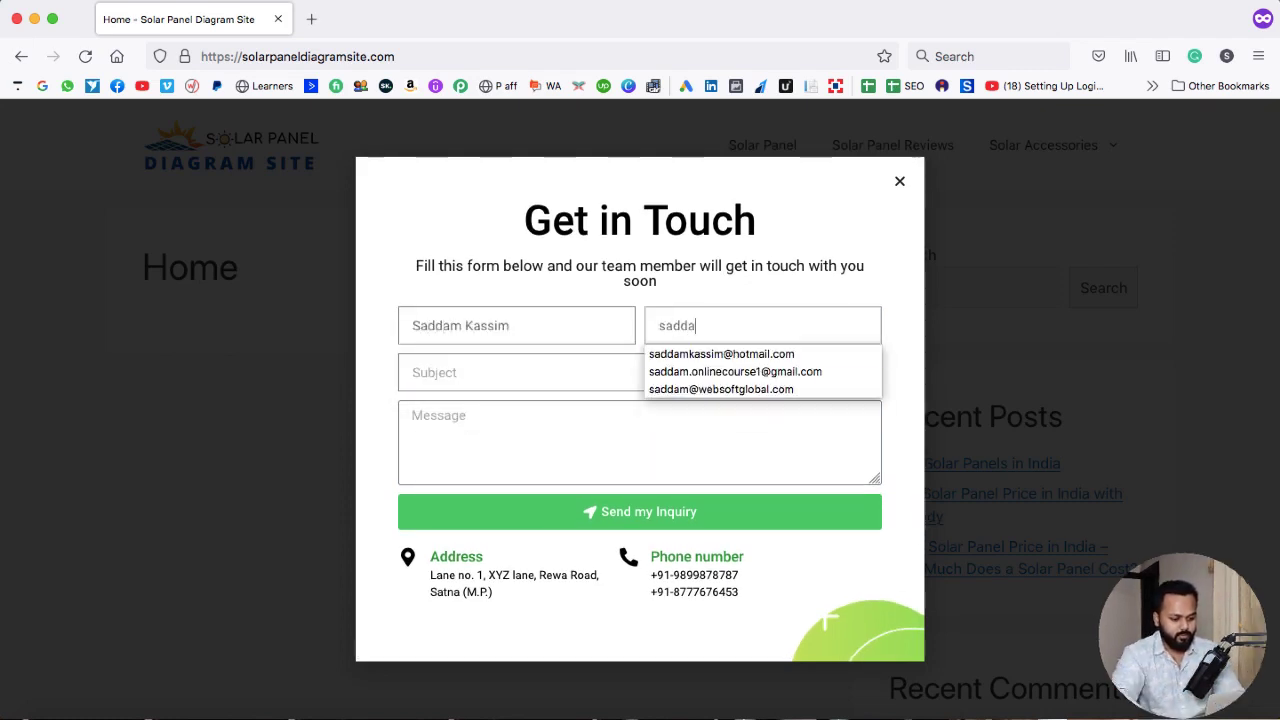
{"action": "key", "text": "Down"}
{"action": "key", "text": "Tab"}
{"action": "type", "text": "I want to hire you"}
{"action": "key", "text": "Tab"}
{"action": "type", "text": "I am lucky."}
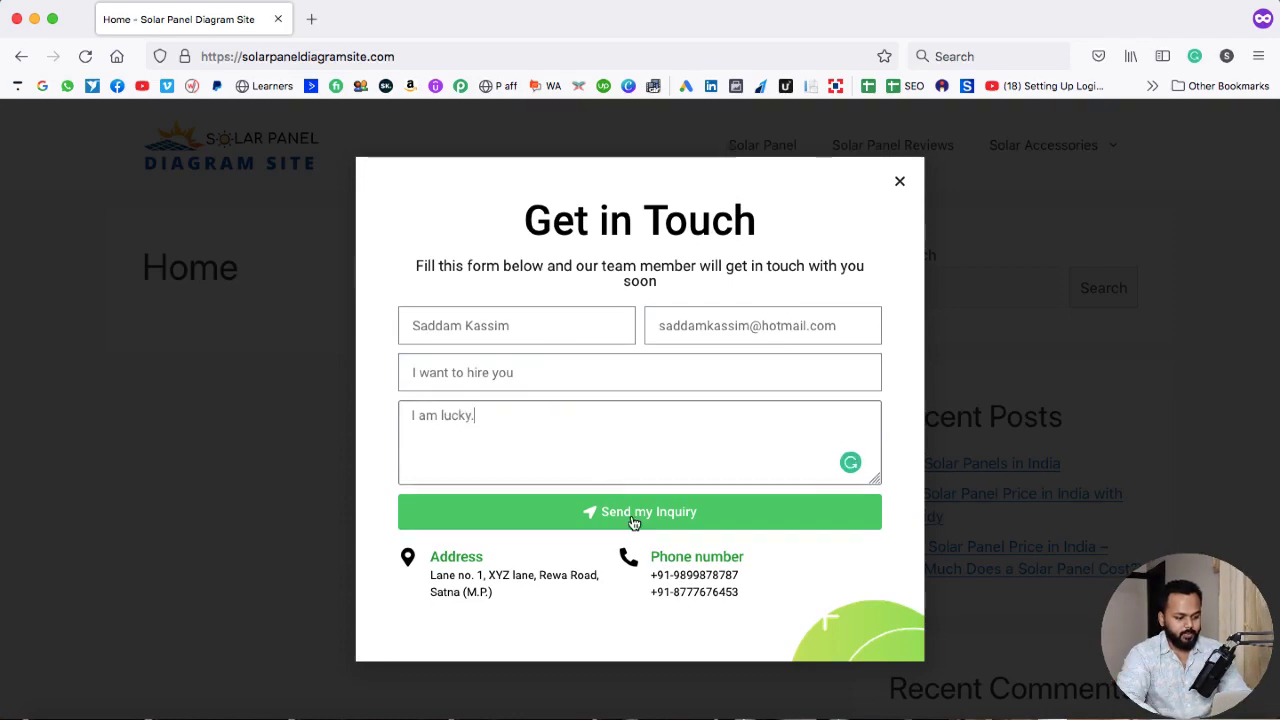
{"action": "left_click", "coordinate": [634, 516]}
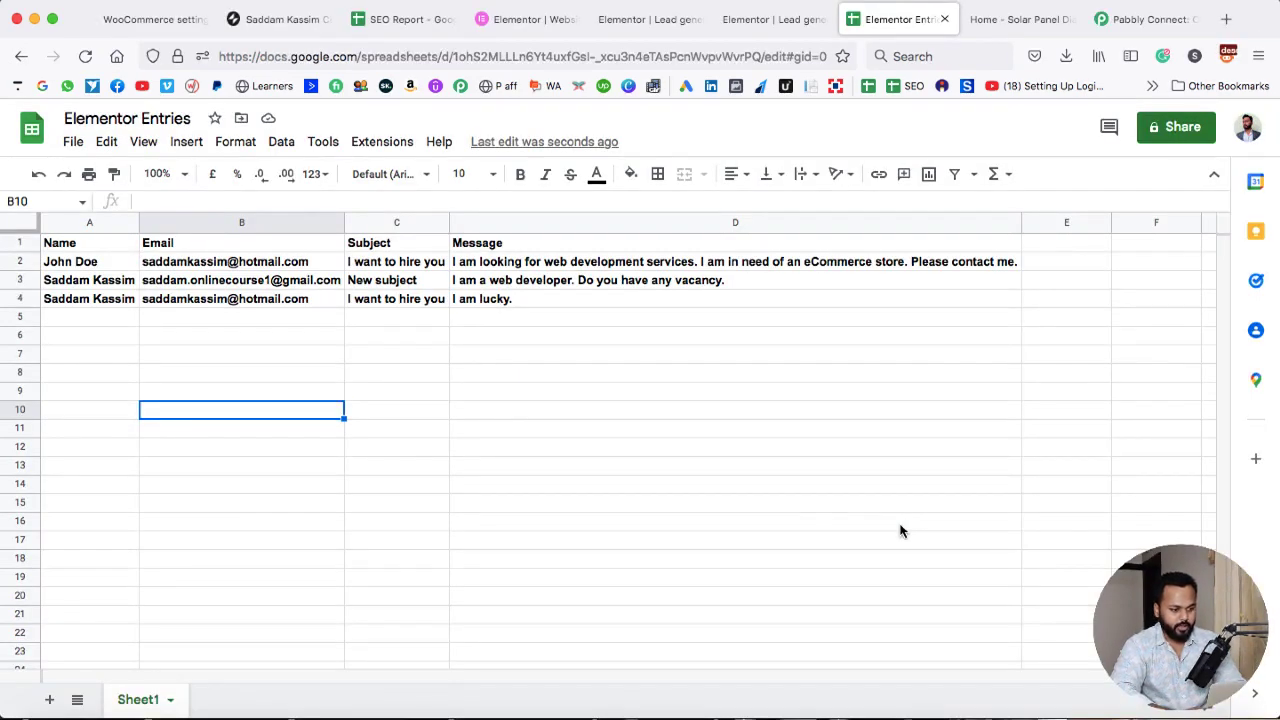
{"action": "left_click", "coordinate": [57, 306]}
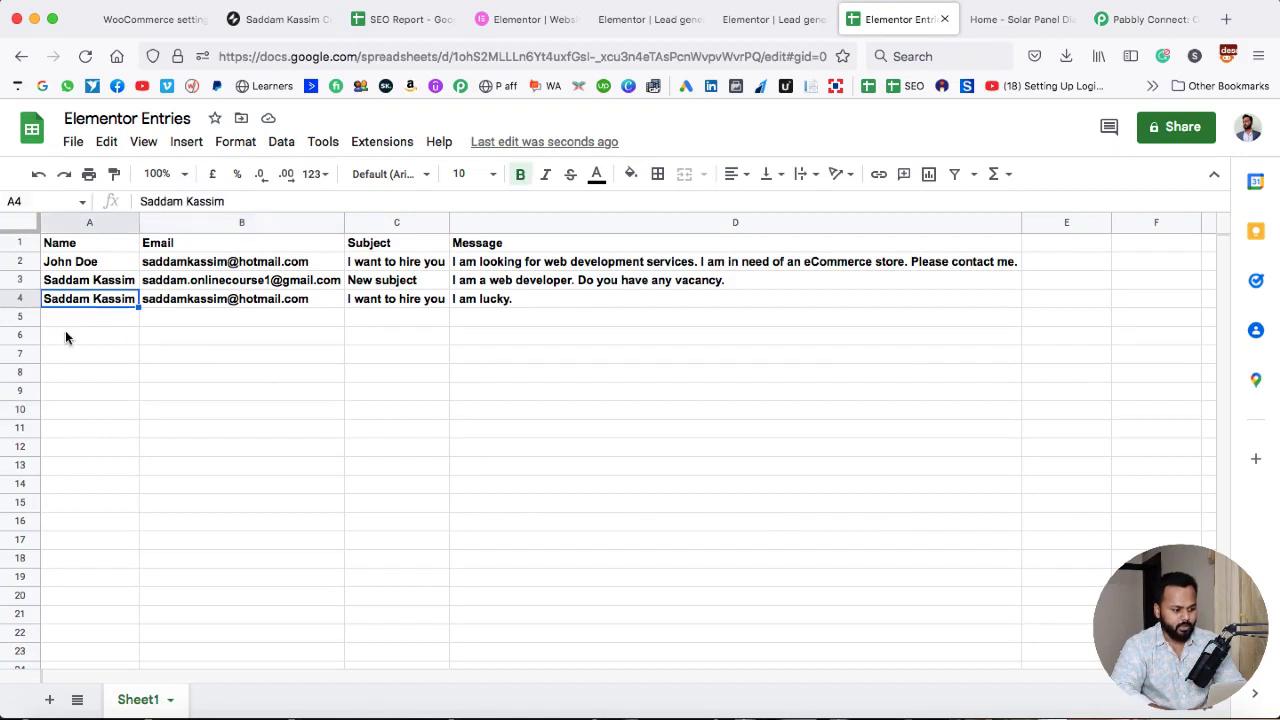
{"action": "left_click", "coordinate": [300, 299]}
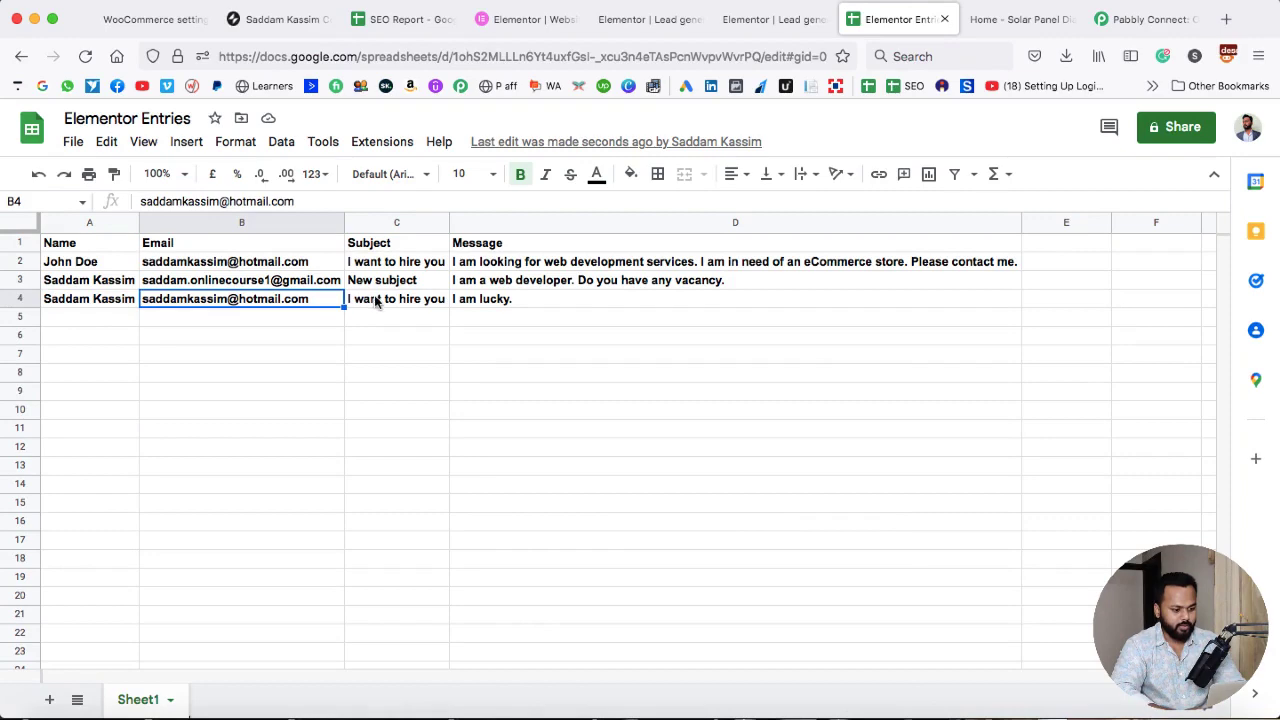
{"action": "left_click", "coordinate": [378, 300]}
{"action": "left_click", "coordinate": [487, 301]}
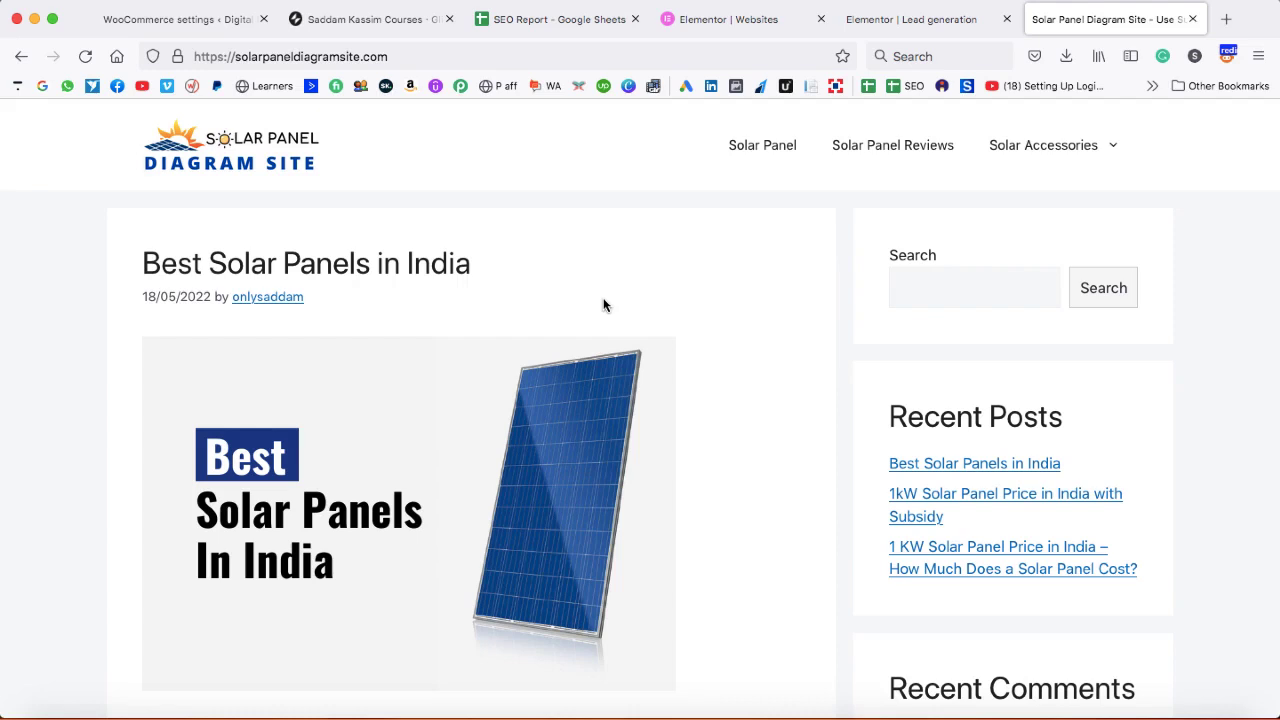
- Go to the site's WordPress admin dashboard by appending /wp-admin to the address
{"action": "scroll", "coordinate": [603, 305], "scroll_direction": "down", "scroll_amount": 1}
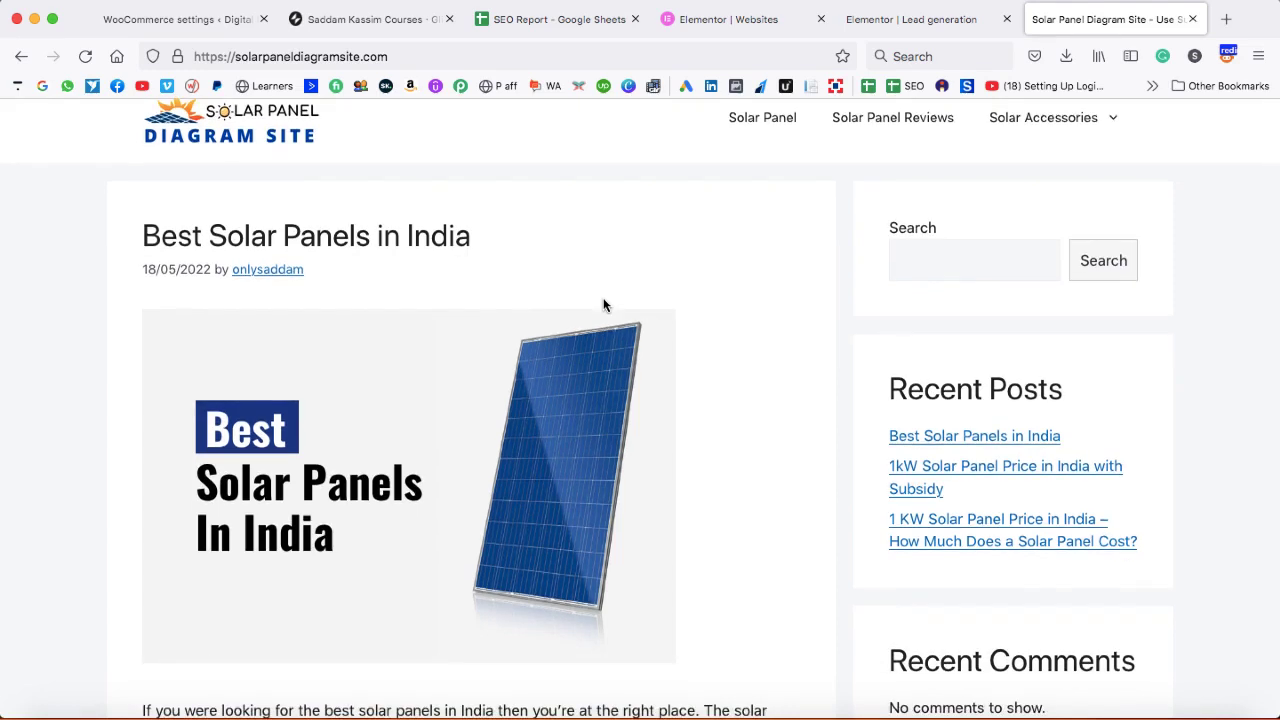
{"action": "scroll", "coordinate": [603, 305], "scroll_direction": "up", "scroll_amount": 1}
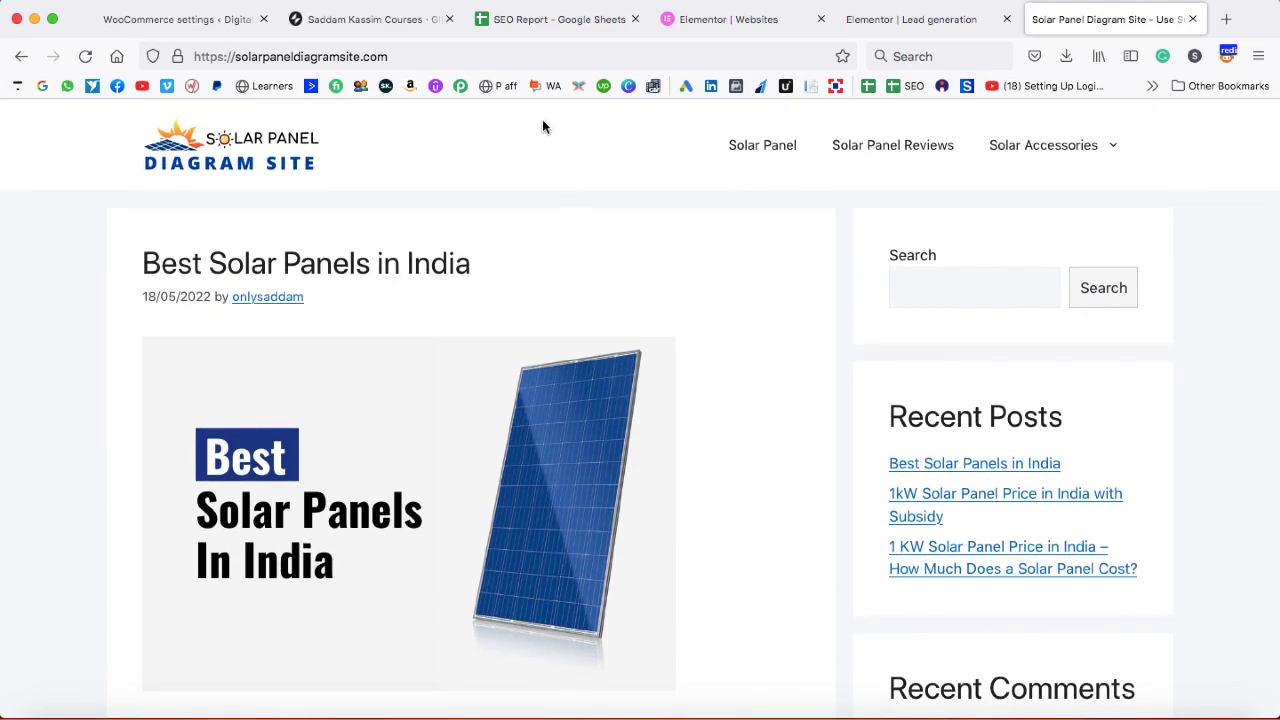
{"action": "left_click", "coordinate": [533, 60]}
{"action": "key", "text": "Right"}
{"action": "type", "text": "w"}
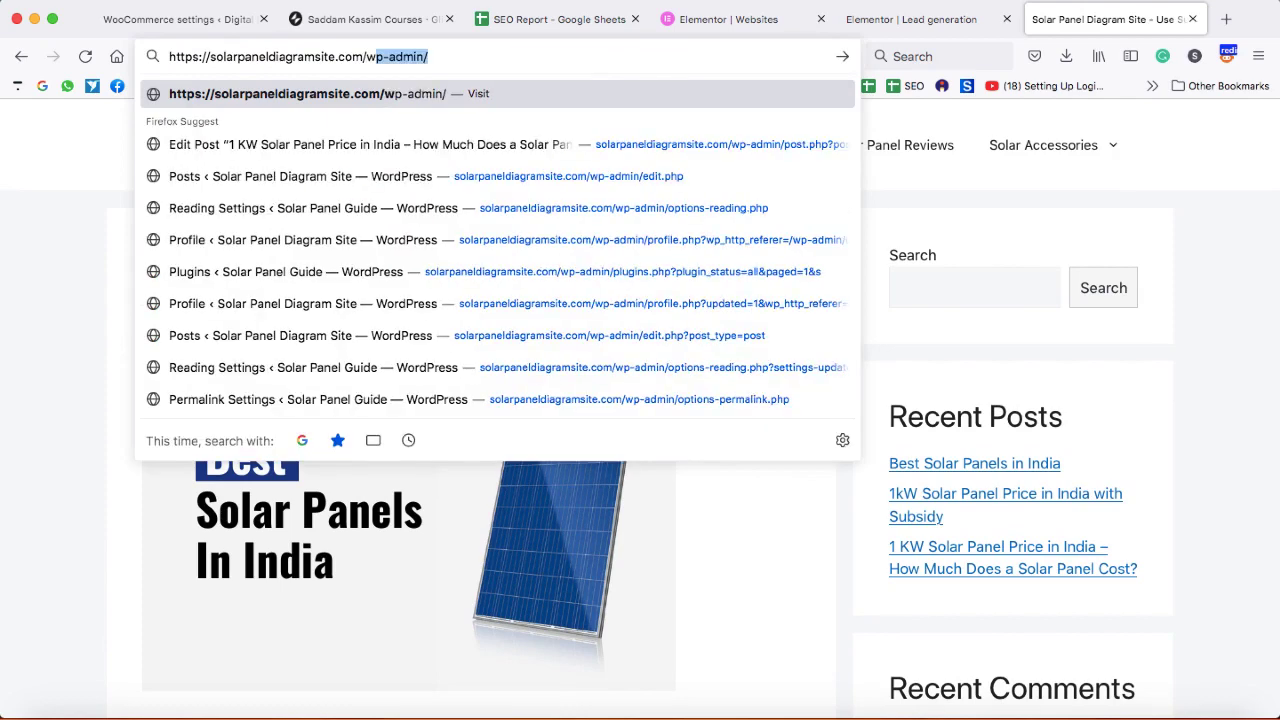
{"action": "key", "text": "Return"}
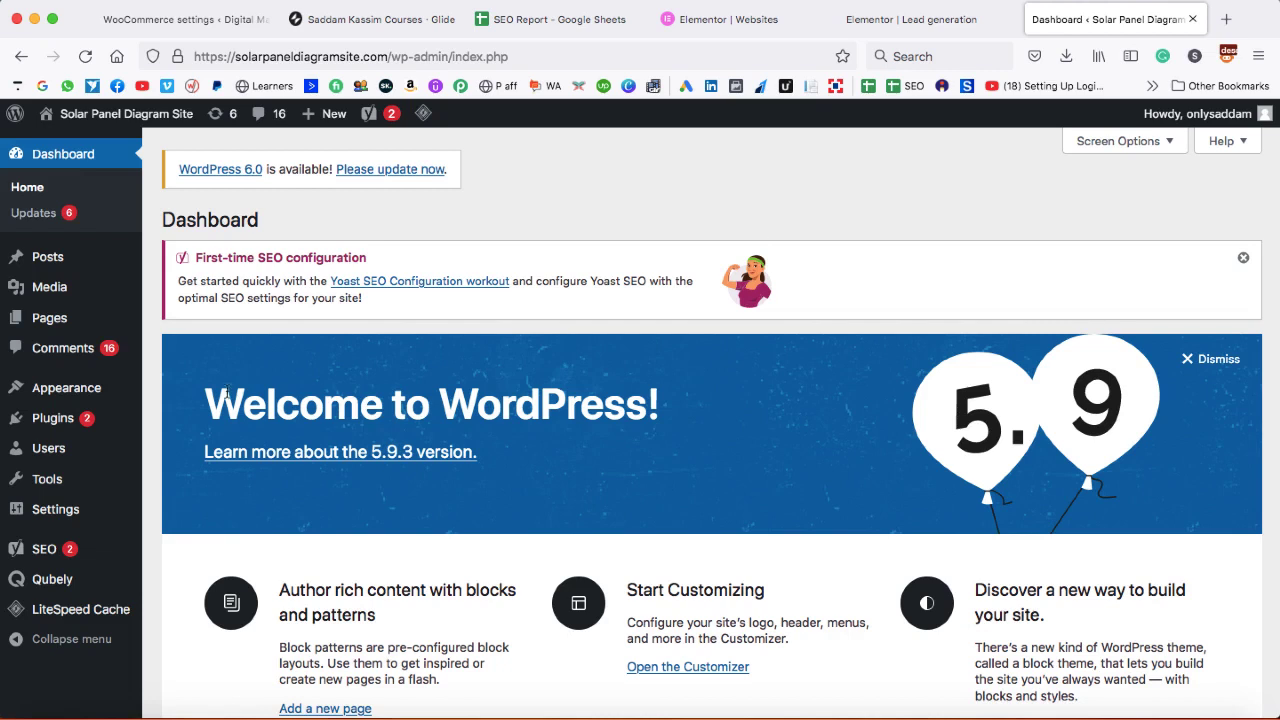
- Search the plugin directory for 'elementor', then install and activate Elementor Website Builder
{"action": "mouse_move", "coordinate": [60, 418]}
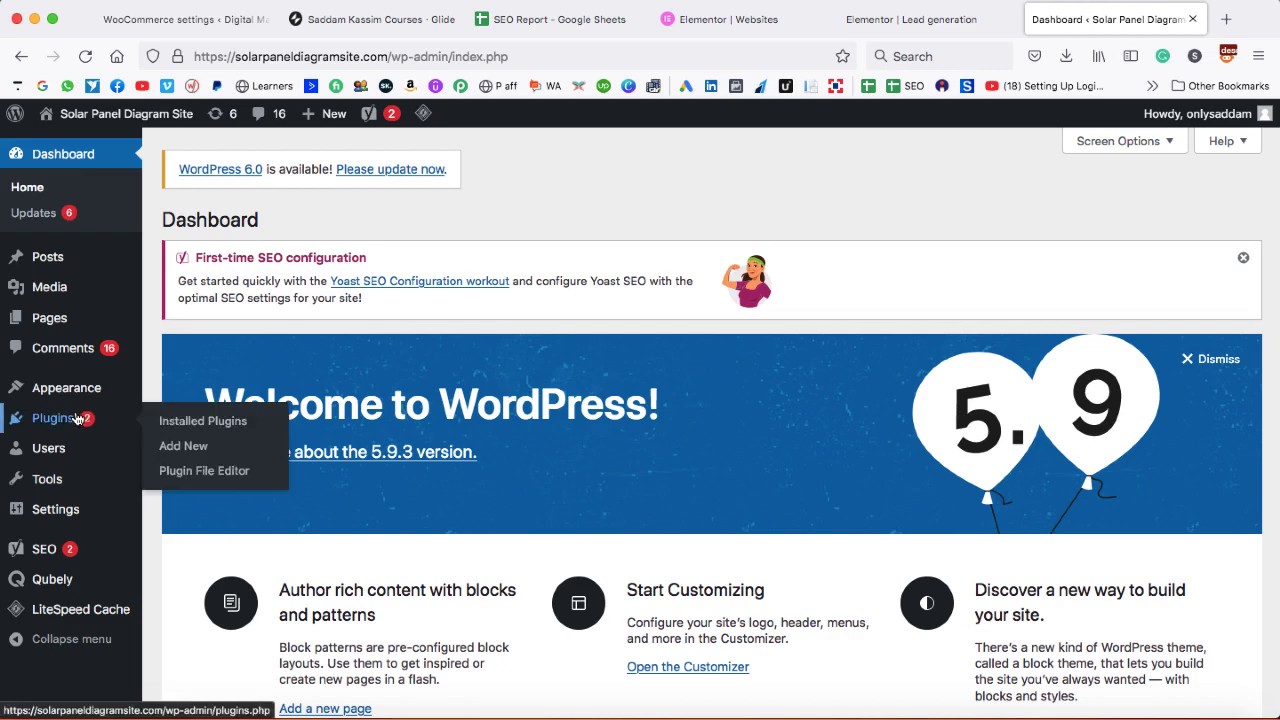
{"action": "left_click", "coordinate": [168, 450]}
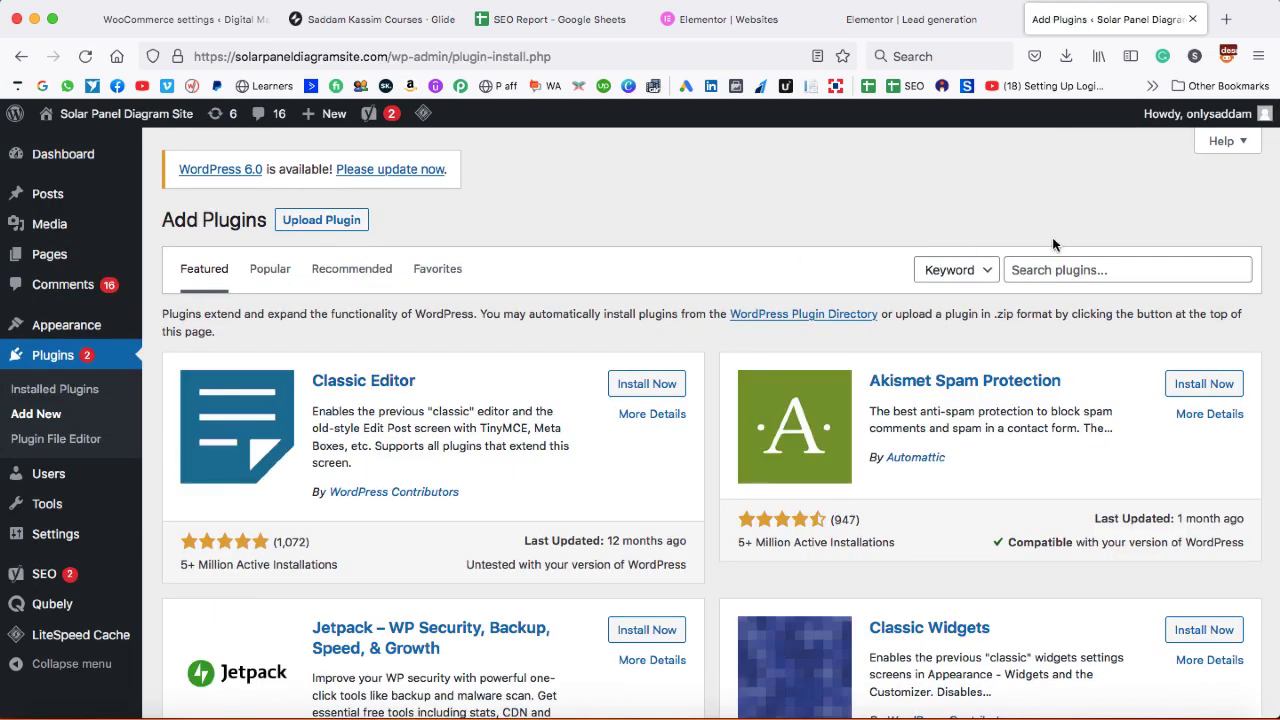
{"action": "left_click", "coordinate": [1056, 265]}
{"action": "type", "text": "elementor"}
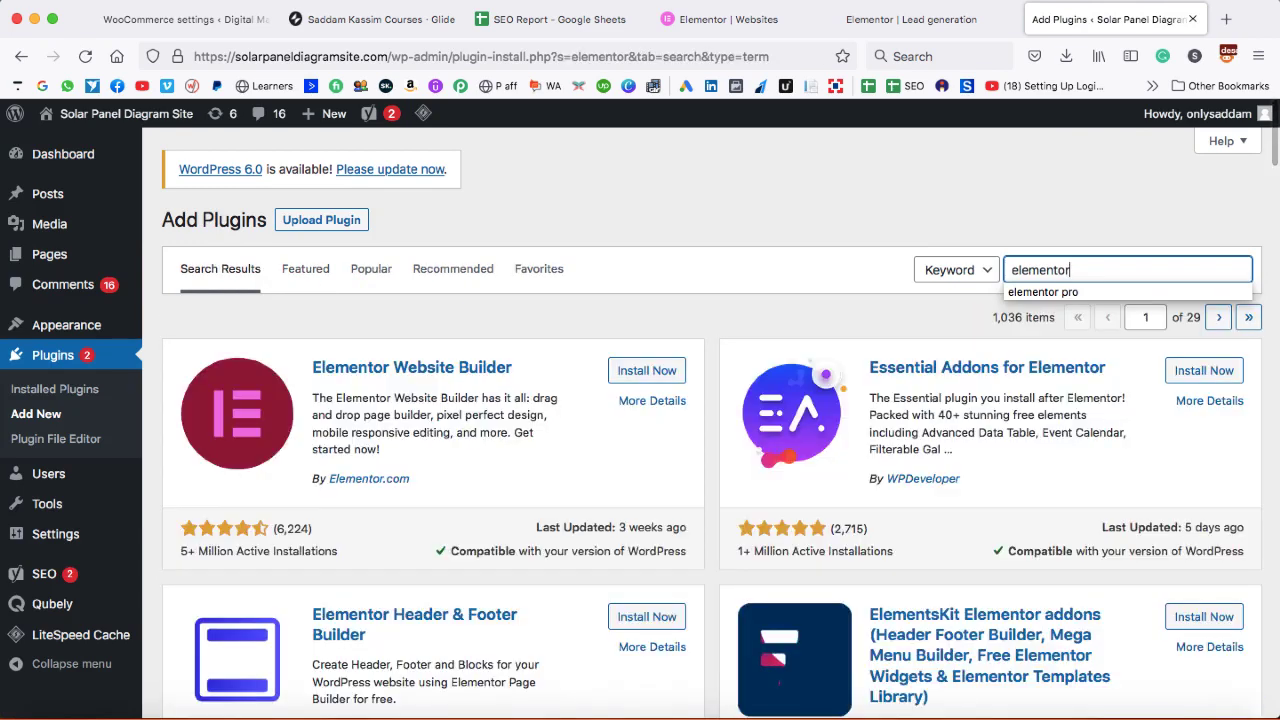
{"action": "left_click", "coordinate": [660, 369]}
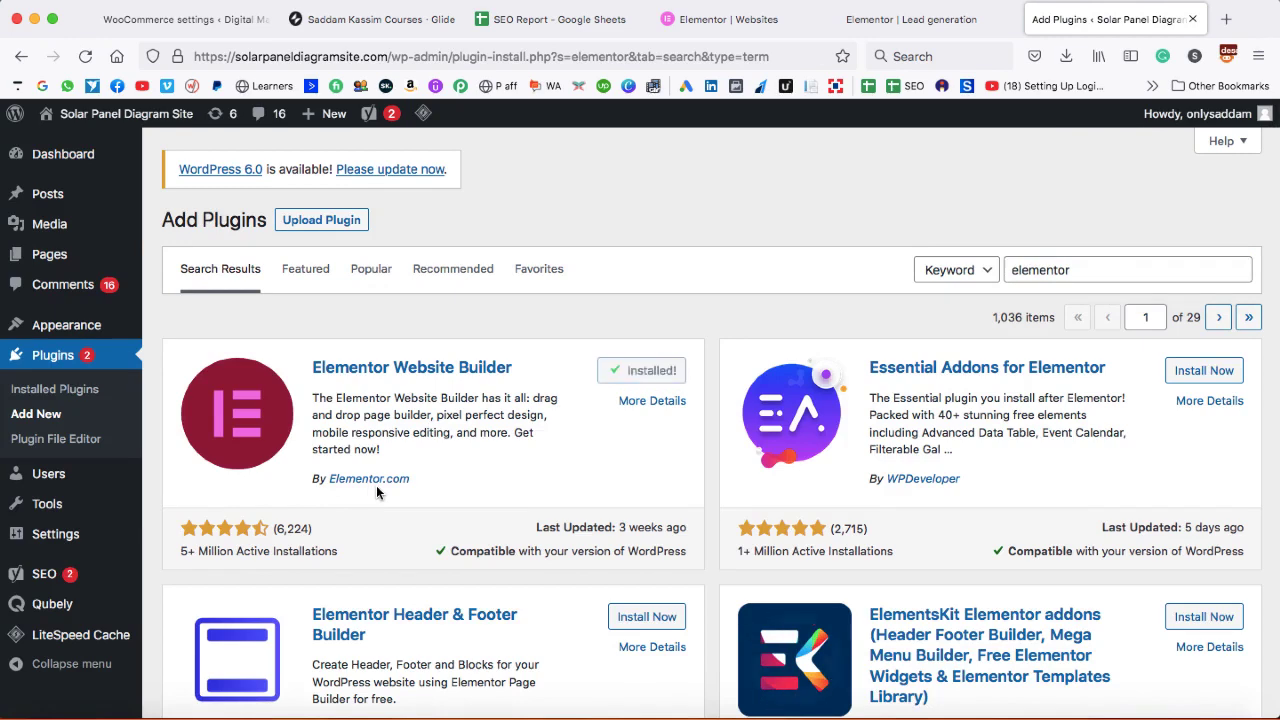
{"action": "left_click", "coordinate": [636, 370]}
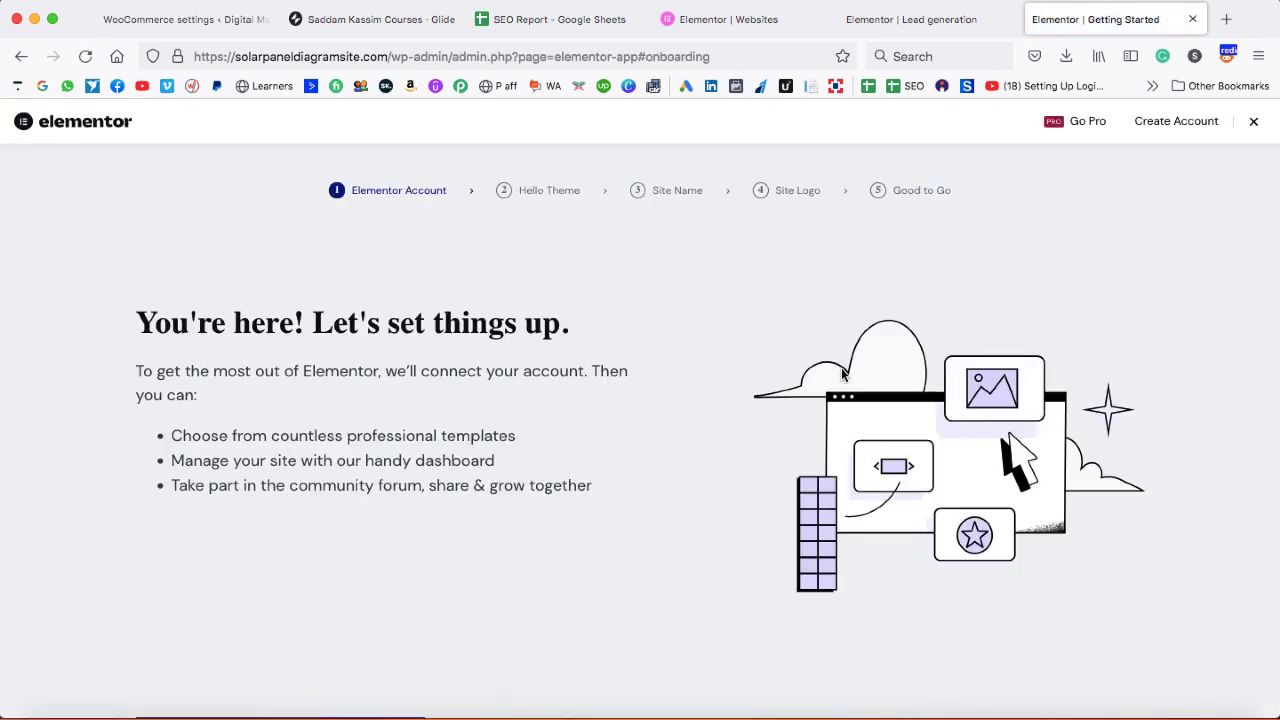
- Dismiss the Elementor setup wizard and return to Plugins > Add New
{"action": "left_click", "coordinate": [1256, 124]}
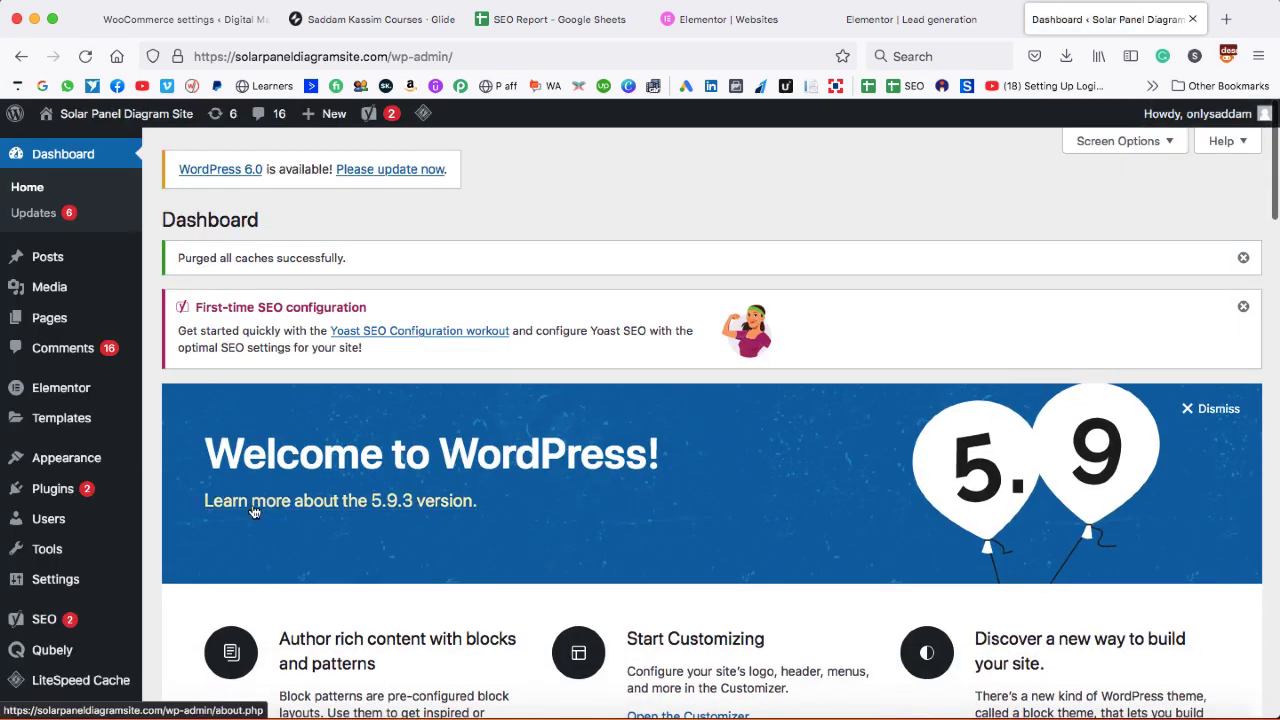
{"action": "mouse_move", "coordinate": [95, 488]}
{"action": "left_click", "coordinate": [177, 516]}
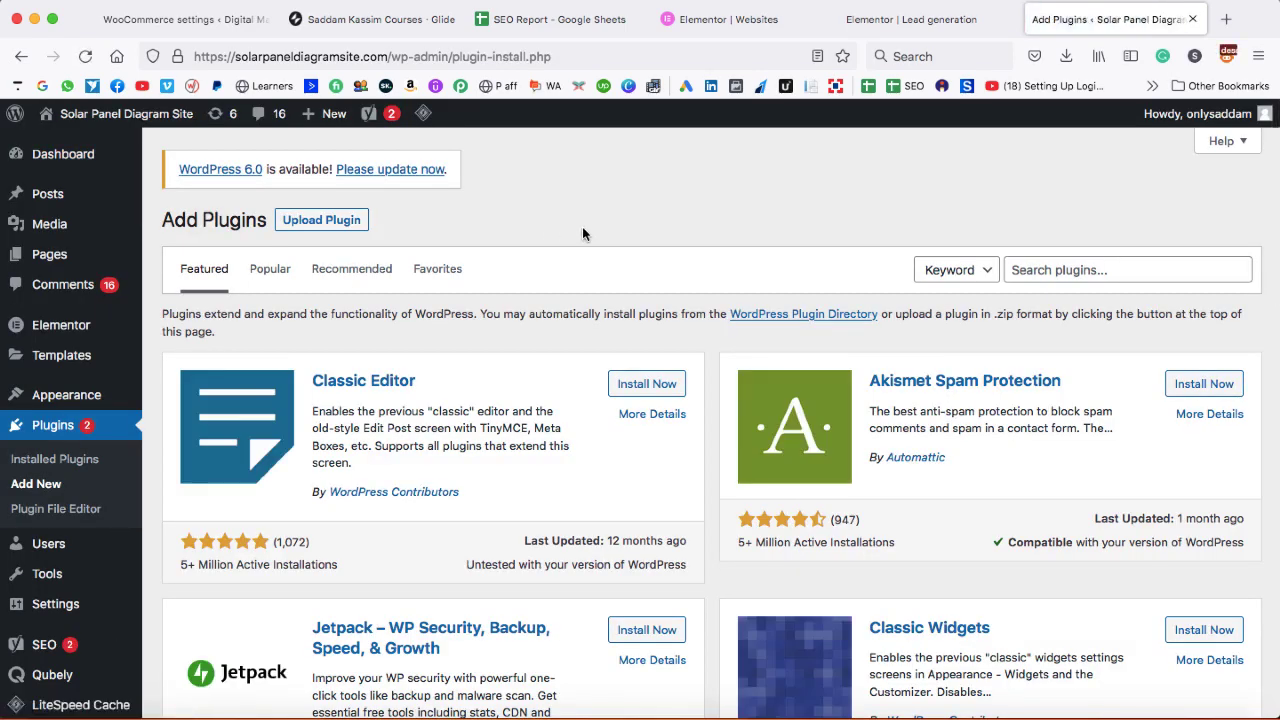
- In a new tab, show elementor.com's Website Builder plan prices, USD 49 to 999 yearly
{"action": "left_click", "coordinate": [1226, 19]}
{"action": "type", "text": "eleme"}
{"action": "key", "text": "Right"}
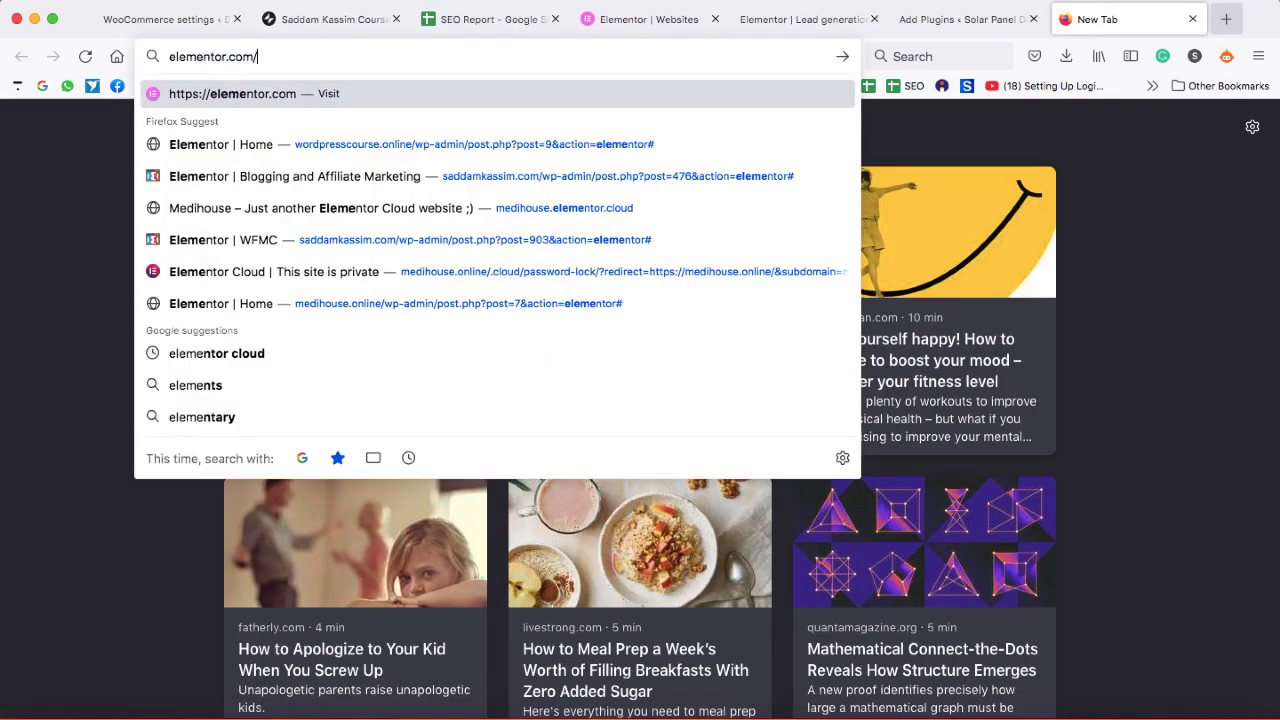
{"action": "key", "text": "Return"}
{"action": "left_click", "coordinate": [656, 137]}
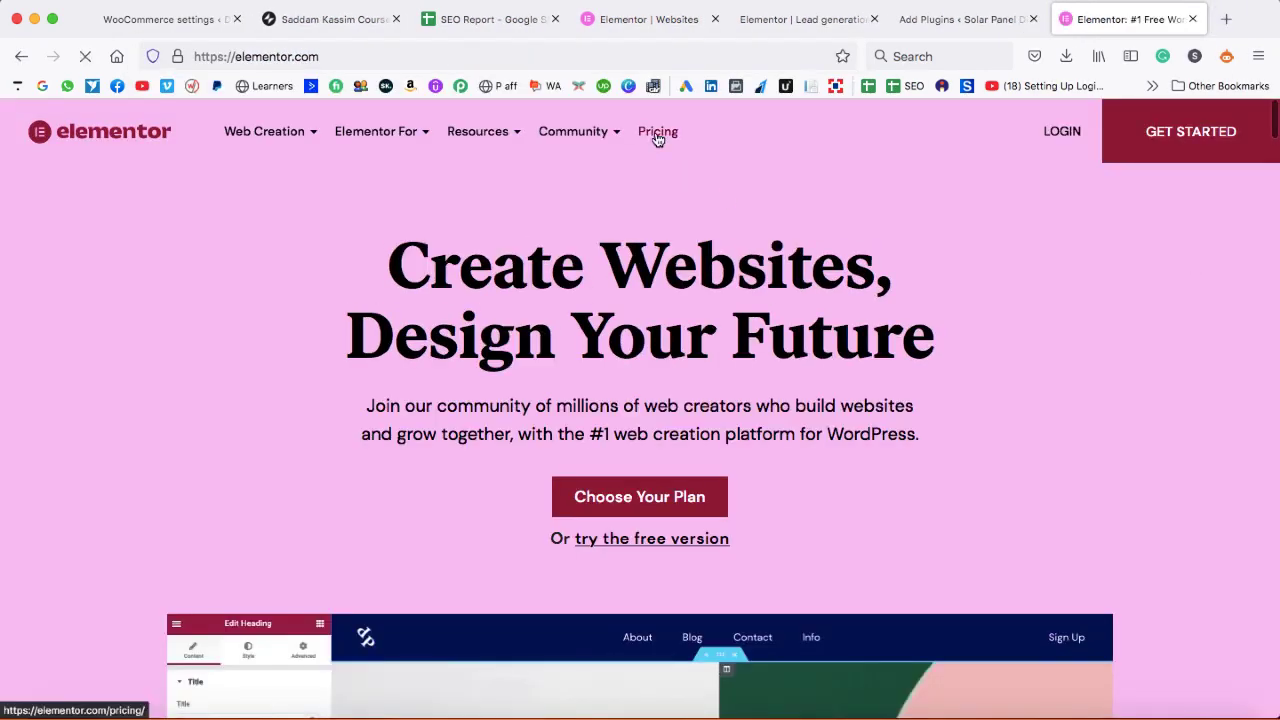
{"action": "left_click", "coordinate": [785, 406]}
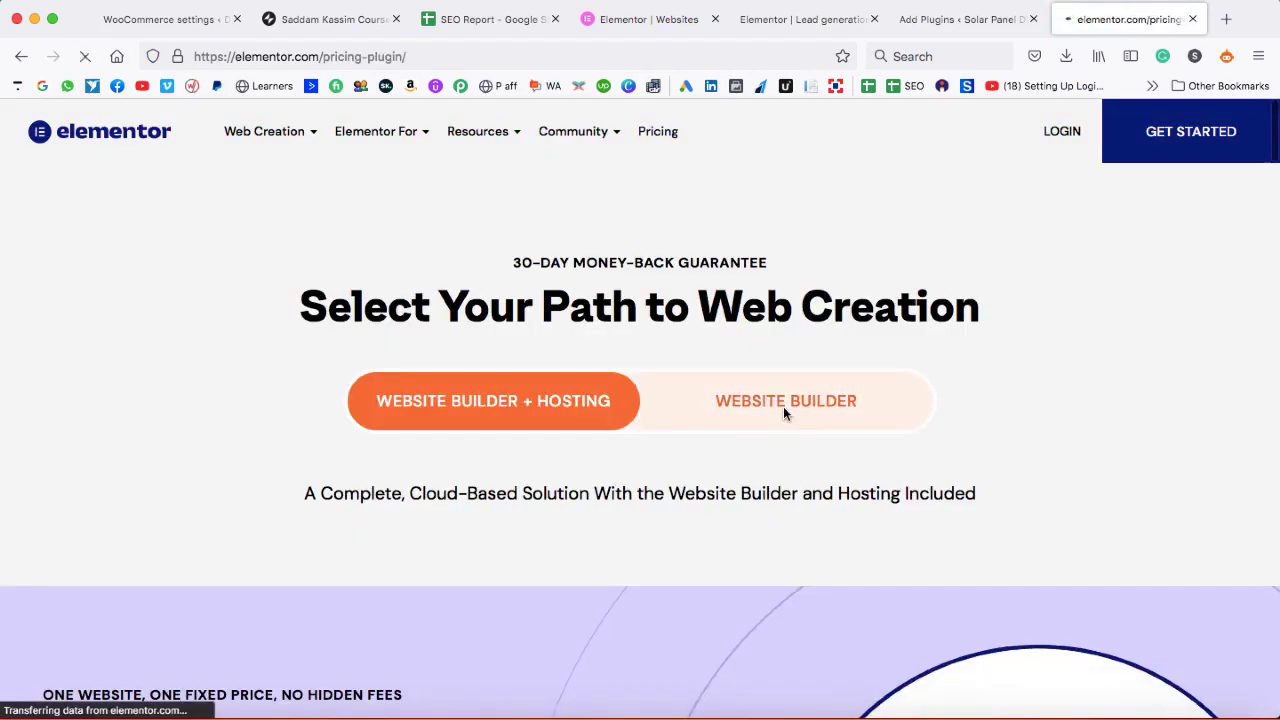
{"action": "scroll", "coordinate": [370, 480], "scroll_direction": "down", "scroll_amount": 1}
{"action": "scroll", "coordinate": [281, 493], "scroll_direction": "down", "scroll_amount": 2}
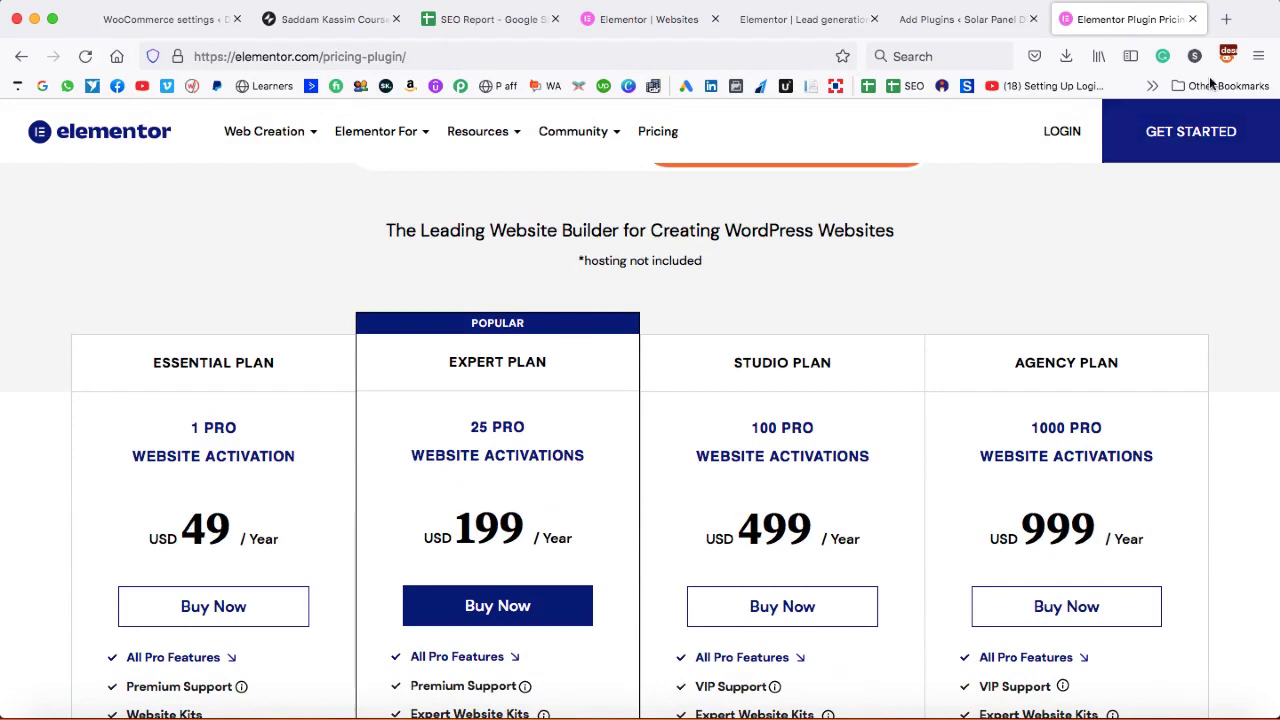
- Find Elementor Pro Page Builder on wpscratch.com, note its $10 price, then return to Add Plugins
{"action": "left_click", "coordinate": [761, 56]}
{"action": "type", "text": "wpscratch.com/"}
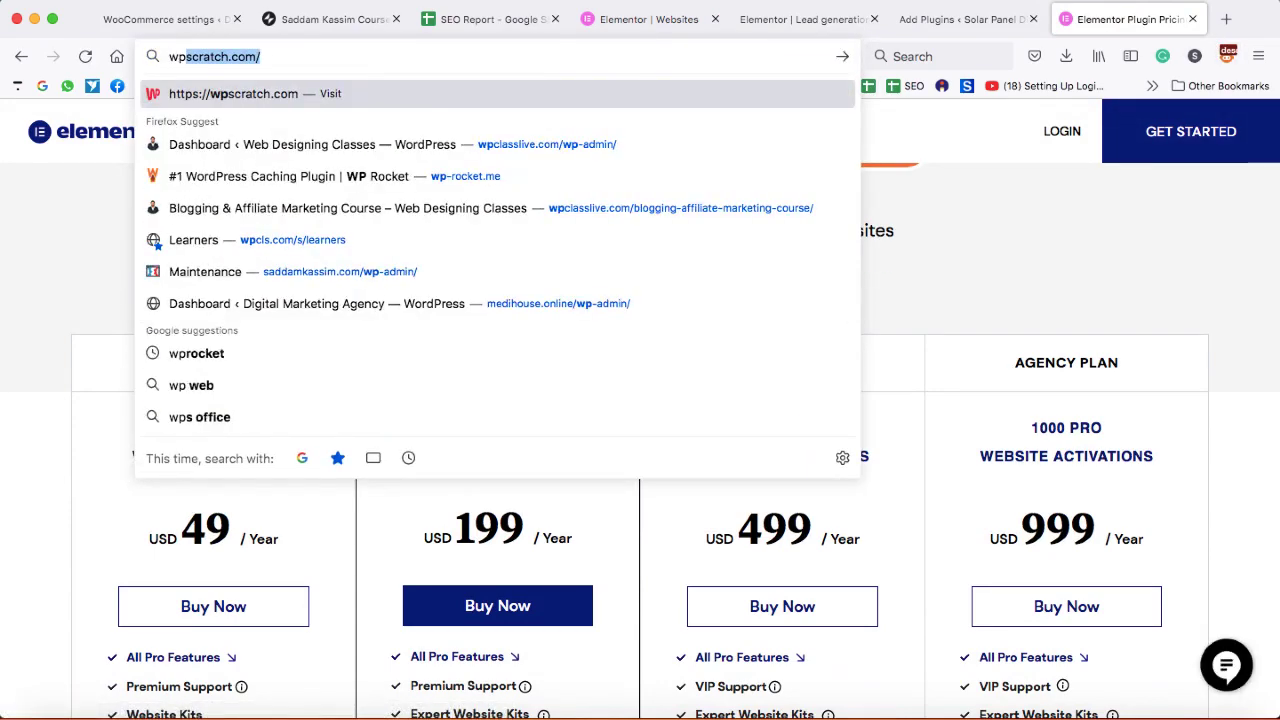
{"action": "key", "text": "Return"}
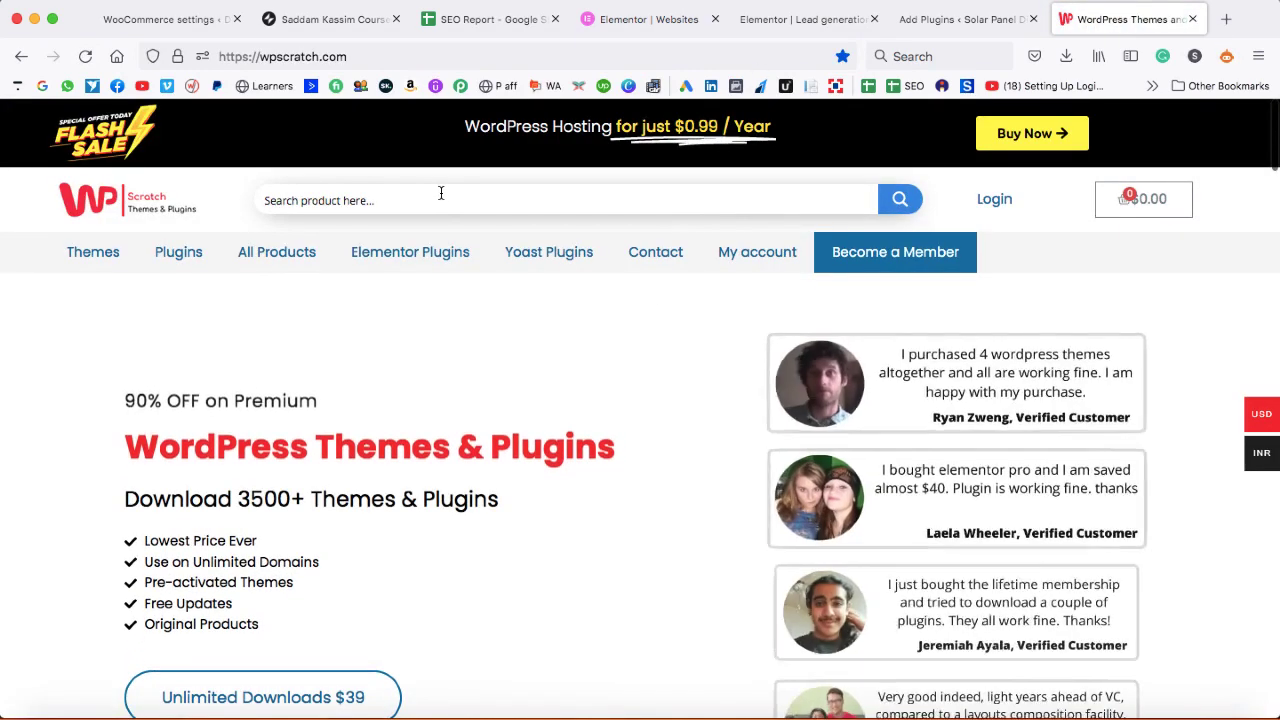
{"action": "type", "text": "ele"}
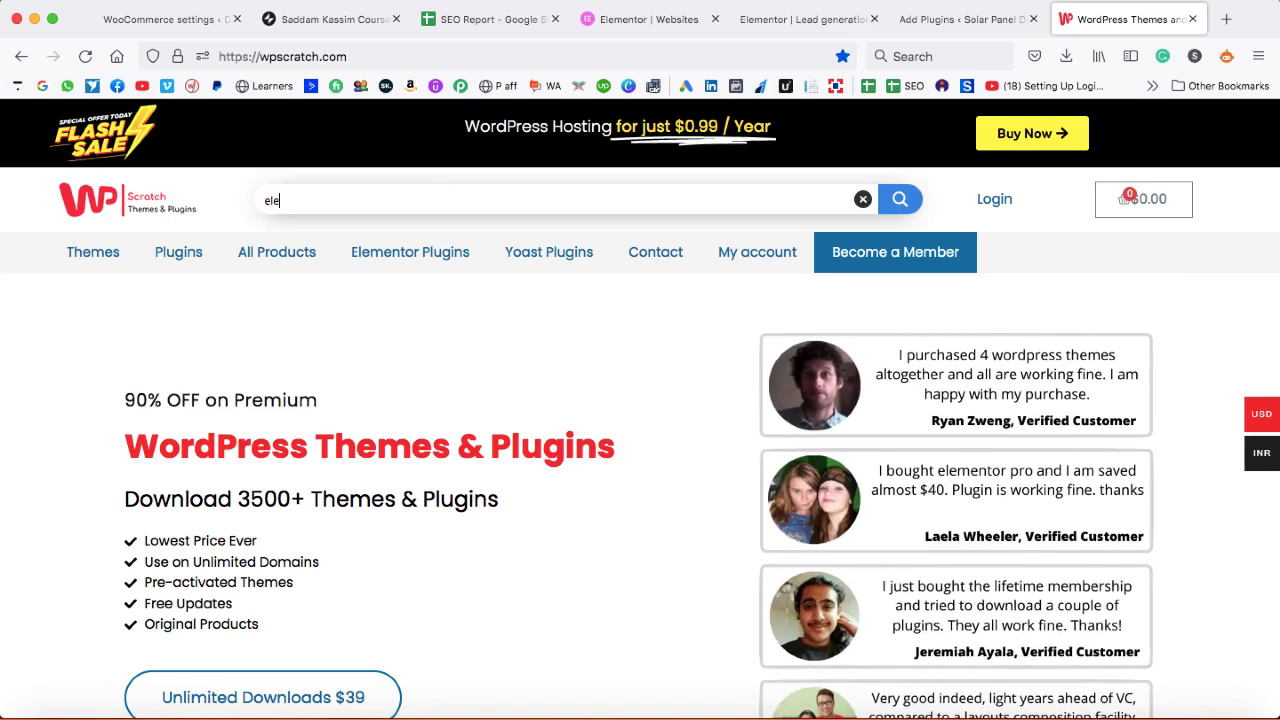
{"action": "type", "text": "mentor pro"}
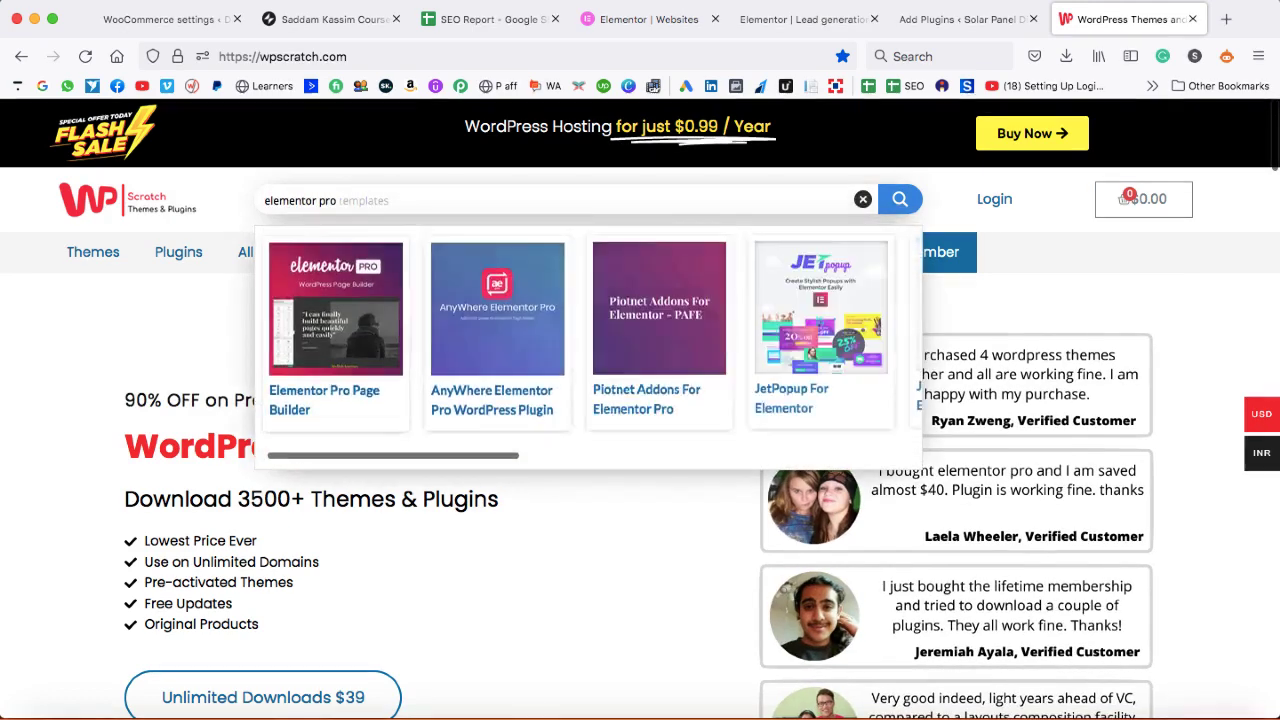
{"action": "left_click", "coordinate": [327, 395]}
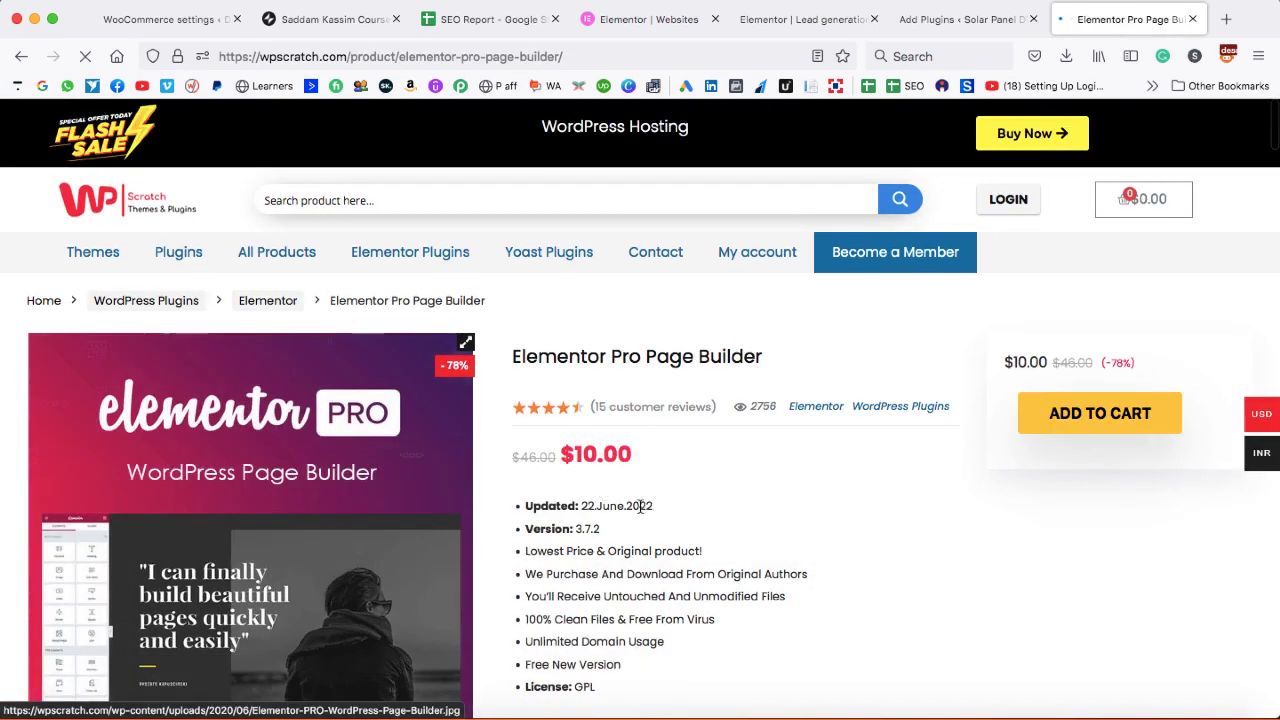
{"action": "left_click_drag", "start_coordinate": [574, 455], "coordinate": [590, 455]}
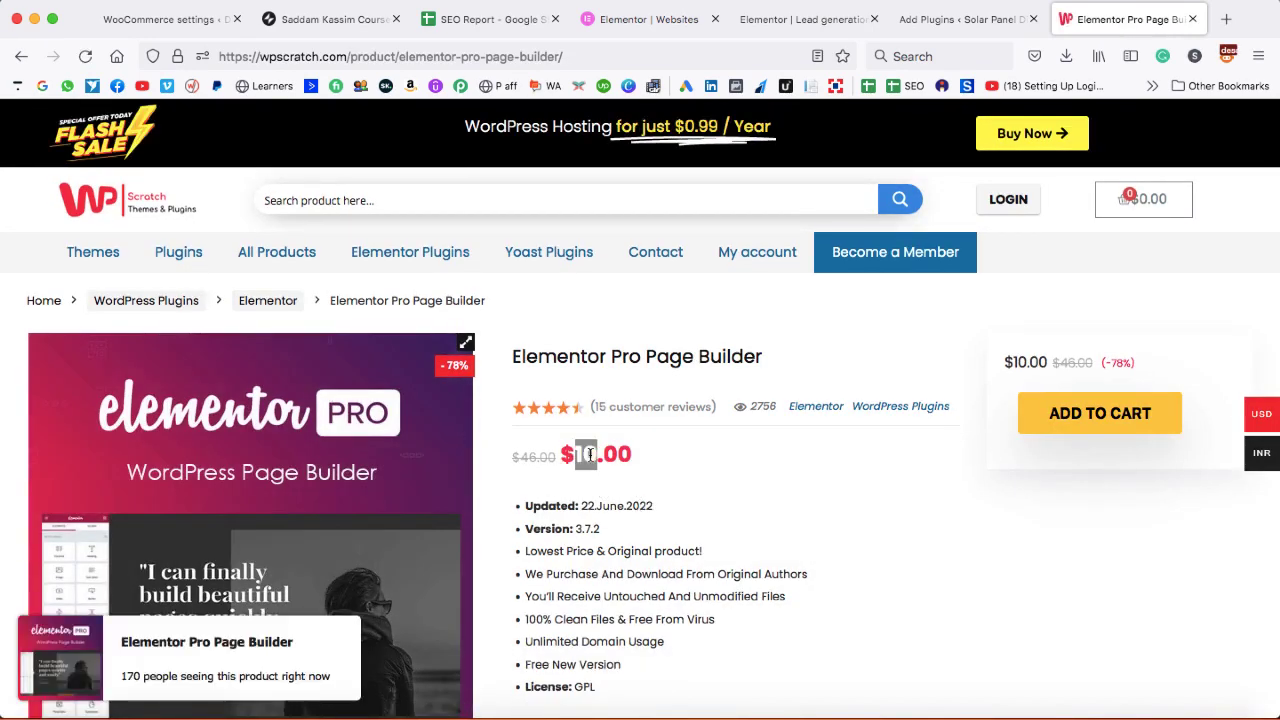
{"action": "left_click", "coordinate": [590, 455]}
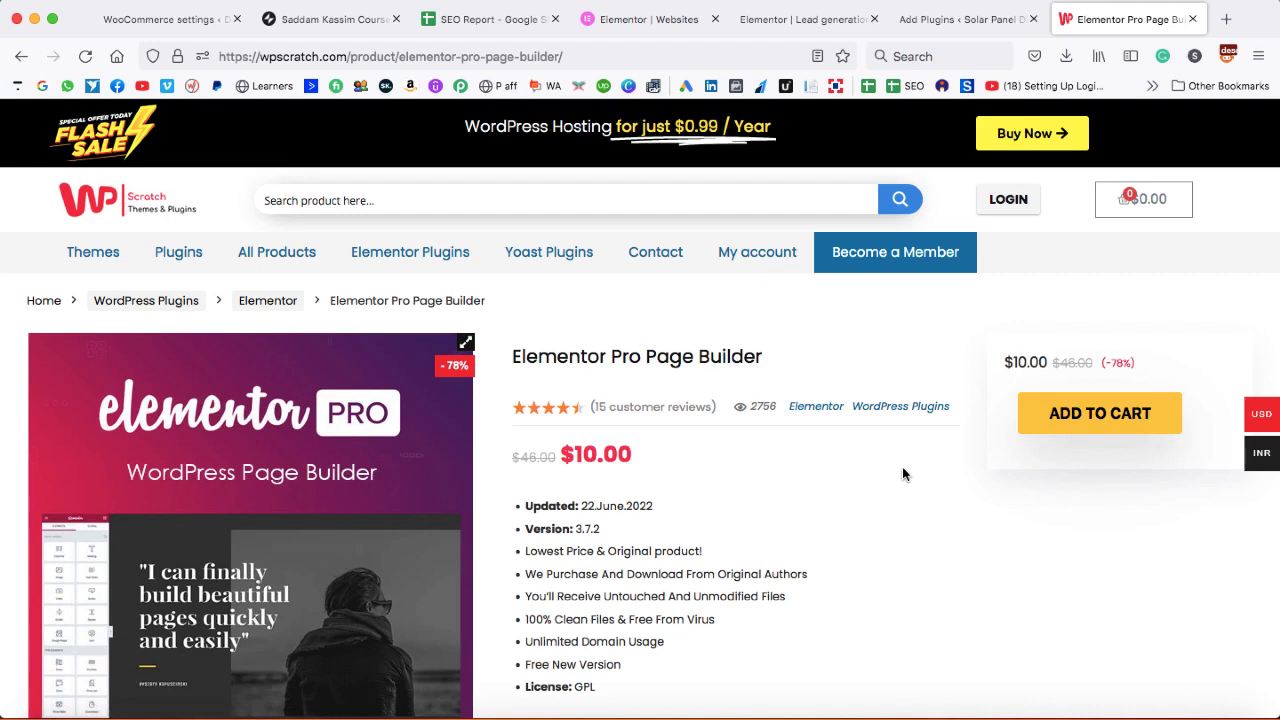
{"action": "left_click", "coordinate": [949, 20]}
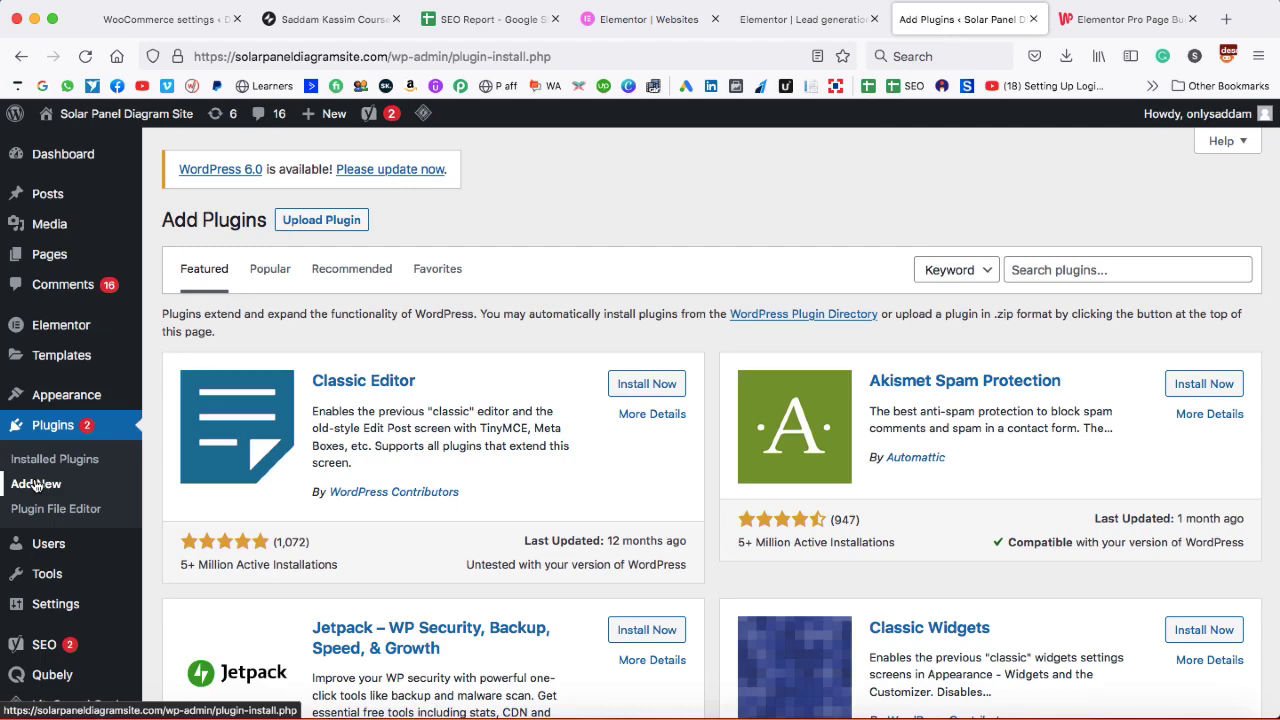
- Choose elementor-pro.zip from the plugins/11 May folder as the plugin upload file
{"action": "left_click", "coordinate": [318, 222]}
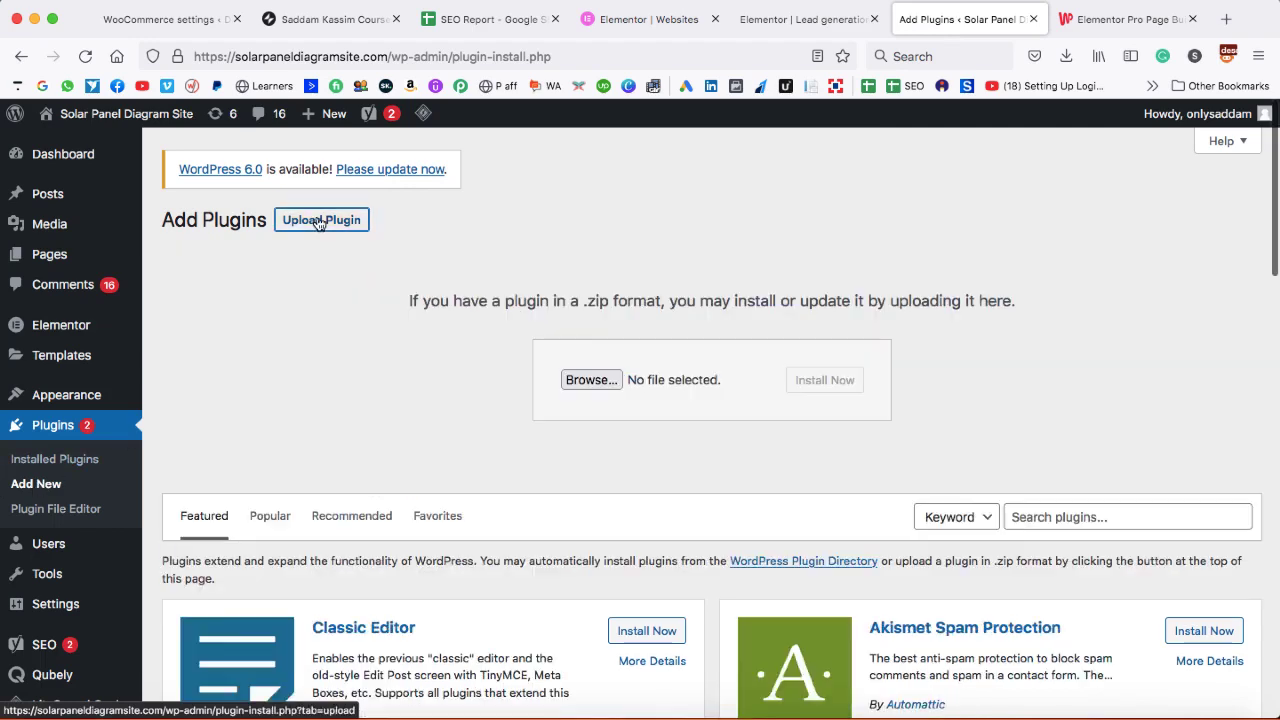
{"action": "left_click", "coordinate": [590, 380]}
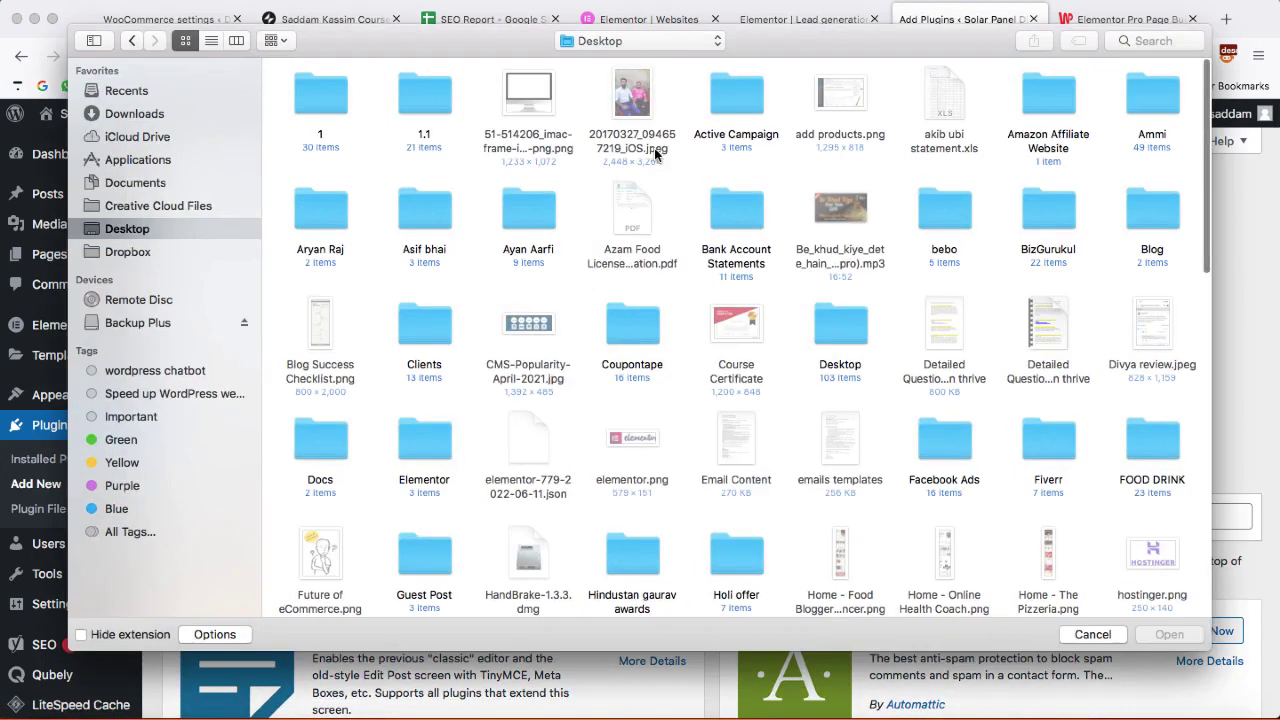
{"action": "left_click", "coordinate": [651, 40]}
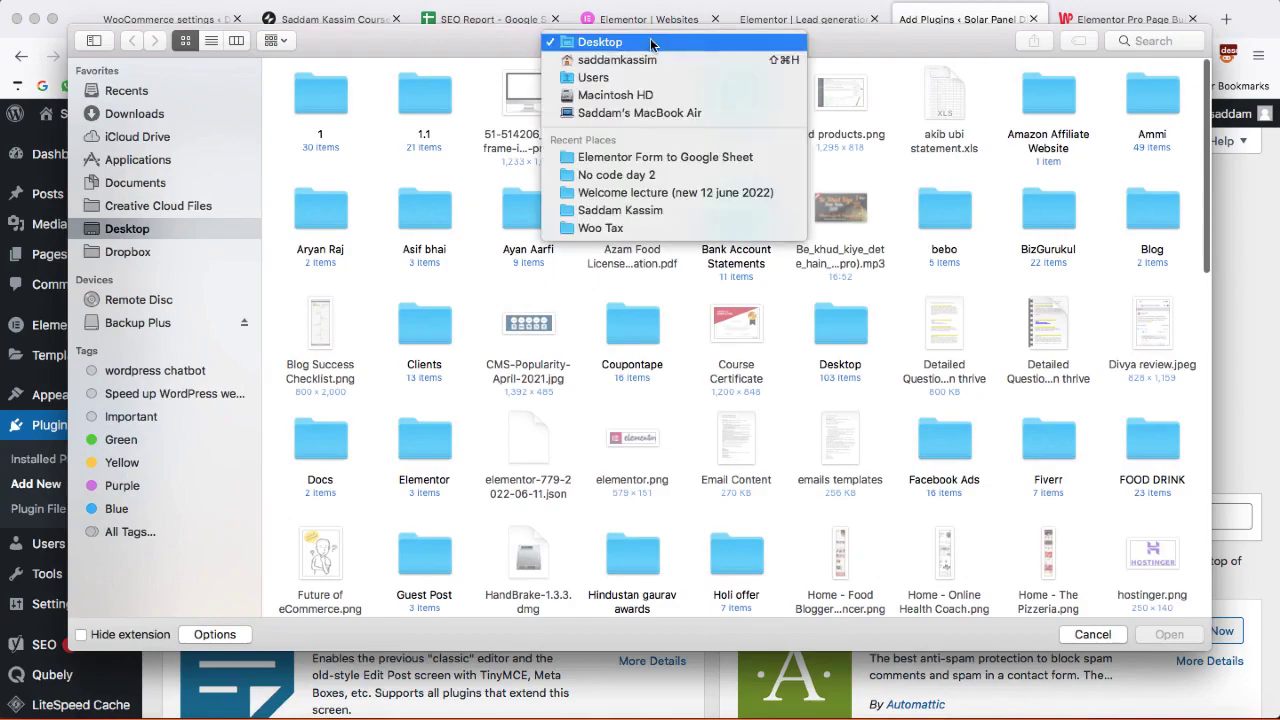
{"action": "left_click", "coordinate": [648, 281]}
{"action": "scroll", "coordinate": [873, 481], "scroll_direction": "down", "scroll_amount": 8}
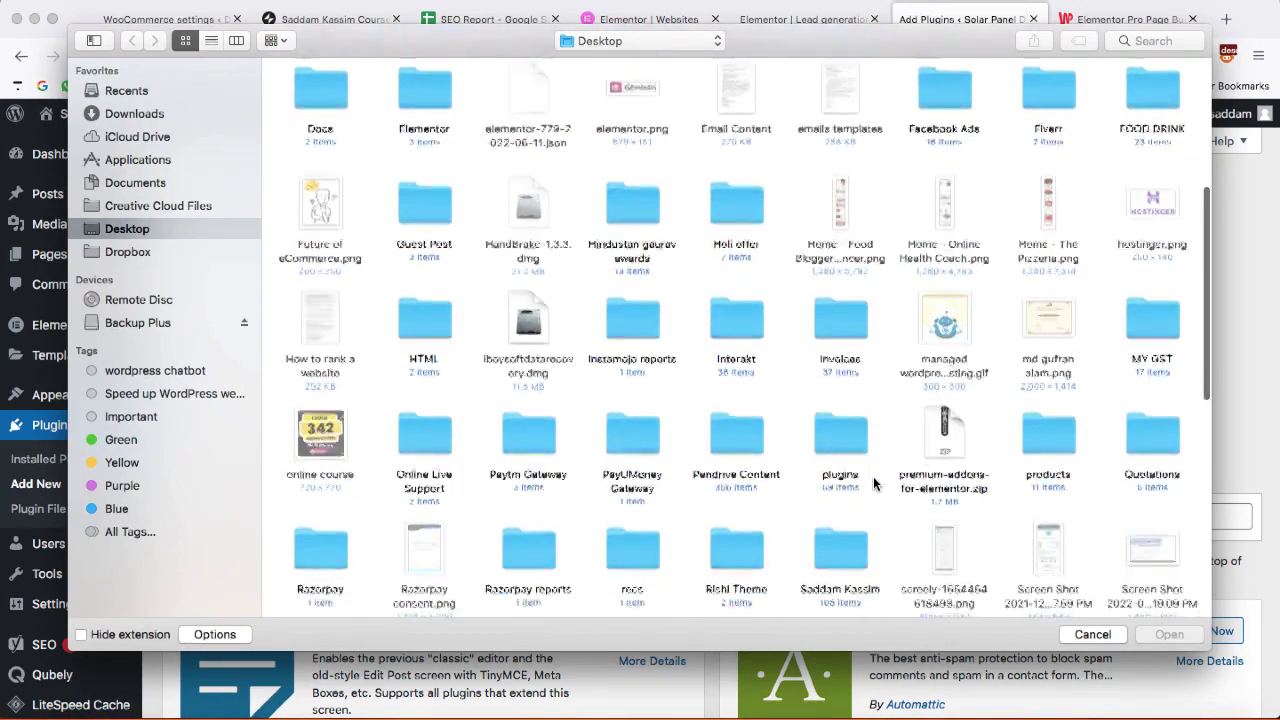
{"action": "double_click", "coordinate": [840, 405]}
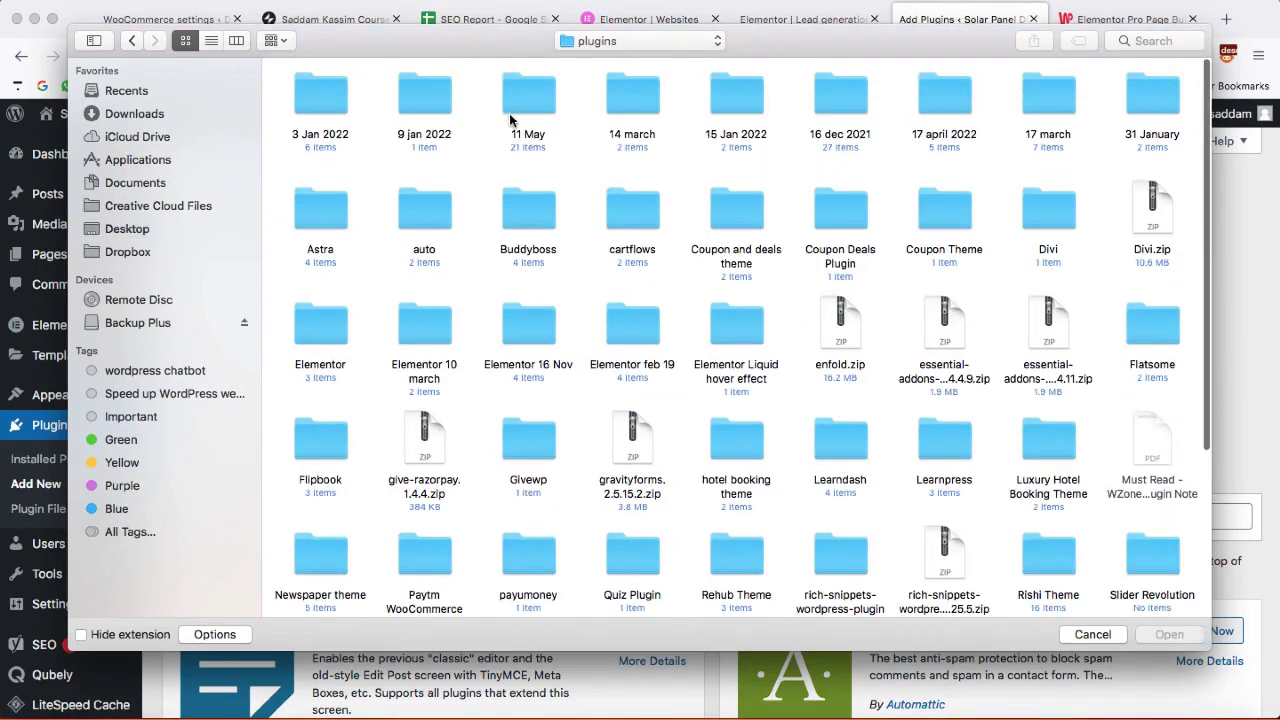
{"action": "left_click", "coordinate": [534, 100]}
{"action": "double_click", "coordinate": [534, 100]}
{"action": "left_click", "coordinate": [1052, 110]}
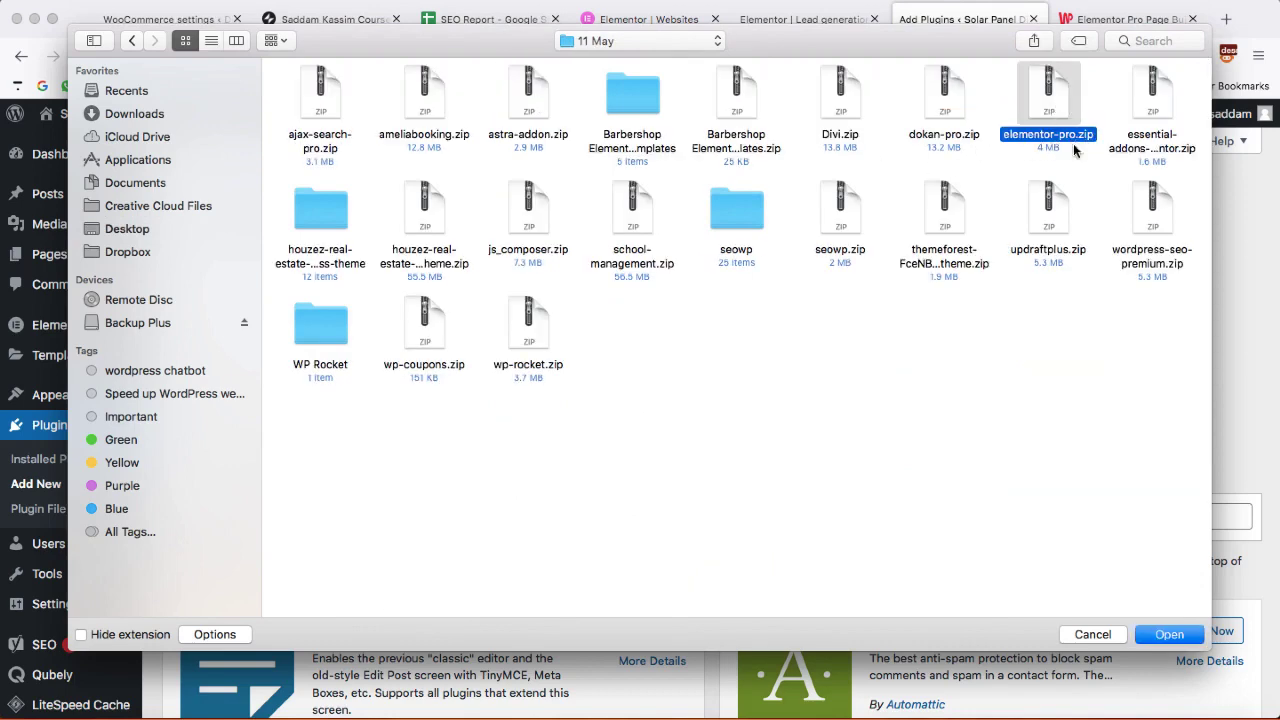
{"action": "left_click", "coordinate": [1168, 634]}
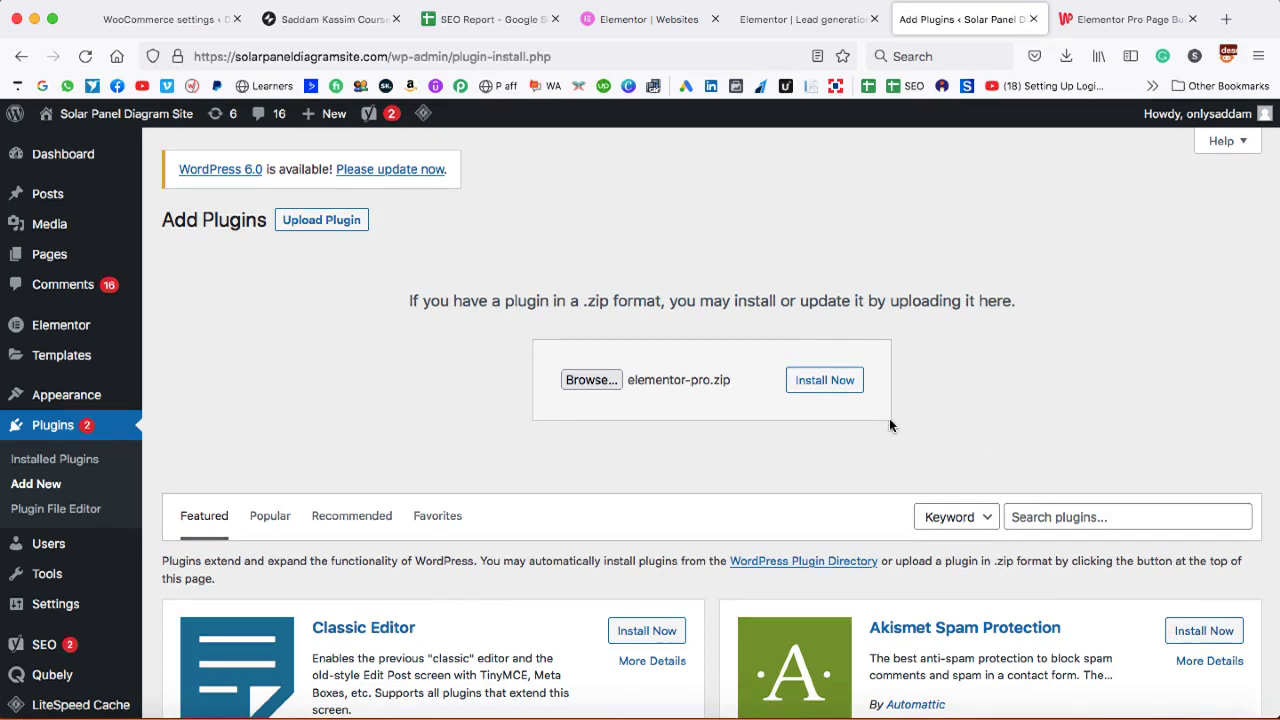
- Install the uploaded Elementor Pro plugin and activate it
{"action": "left_click", "coordinate": [828, 384]}
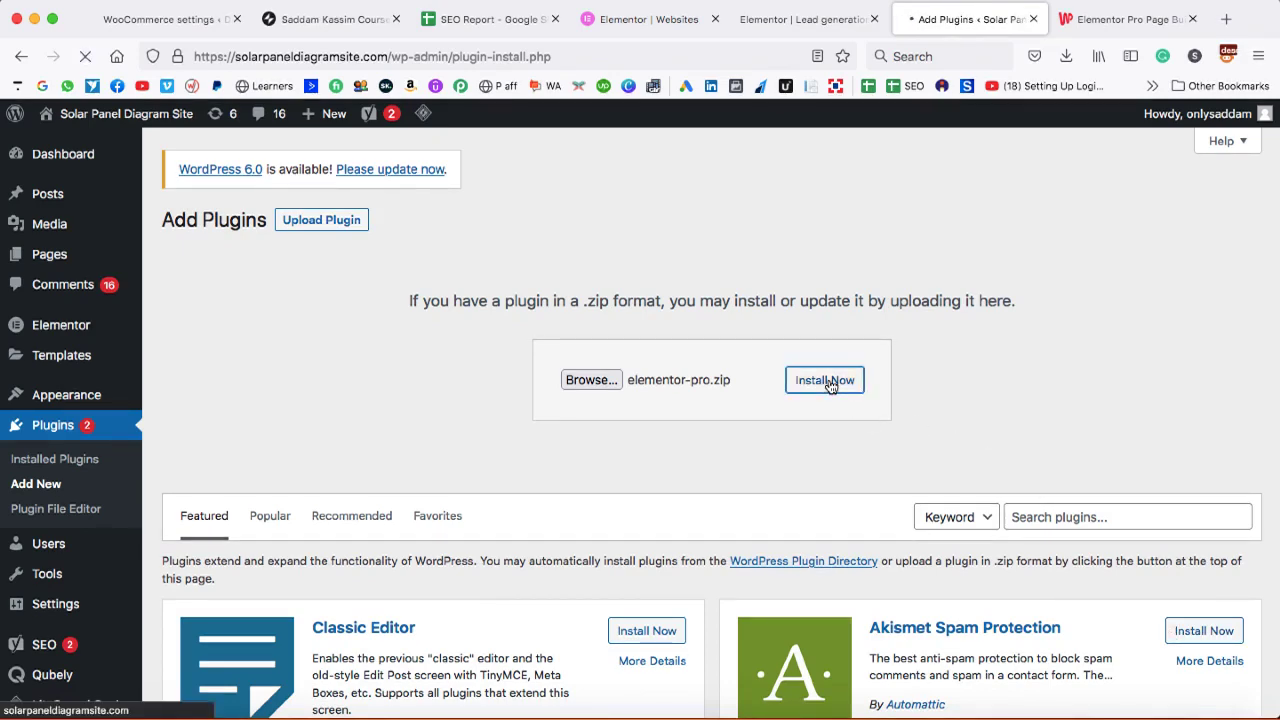
{"action": "left_click", "coordinate": [230, 347]}
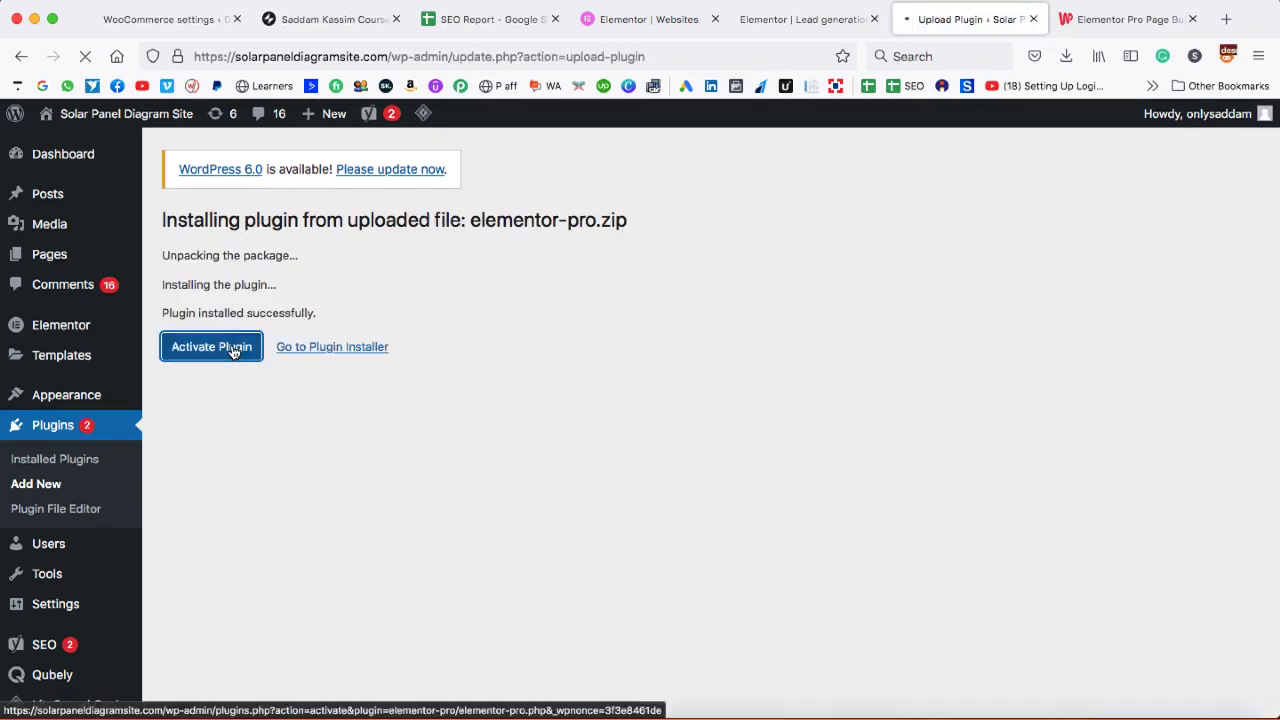
{"action": "scroll", "coordinate": [361, 496], "scroll_direction": "down", "scroll_amount": 1}
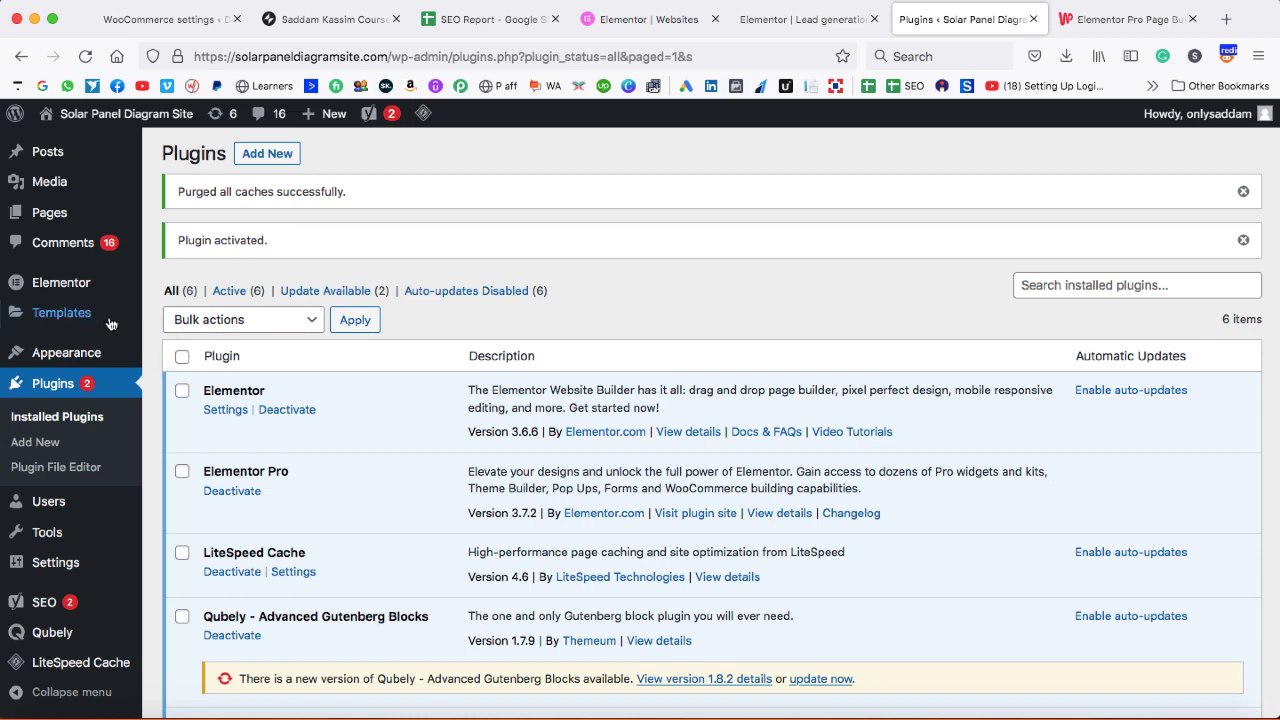
- Under Templates > Popups, create a new popup template named 'Lead generation'
{"action": "mouse_move", "coordinate": [88, 314]}
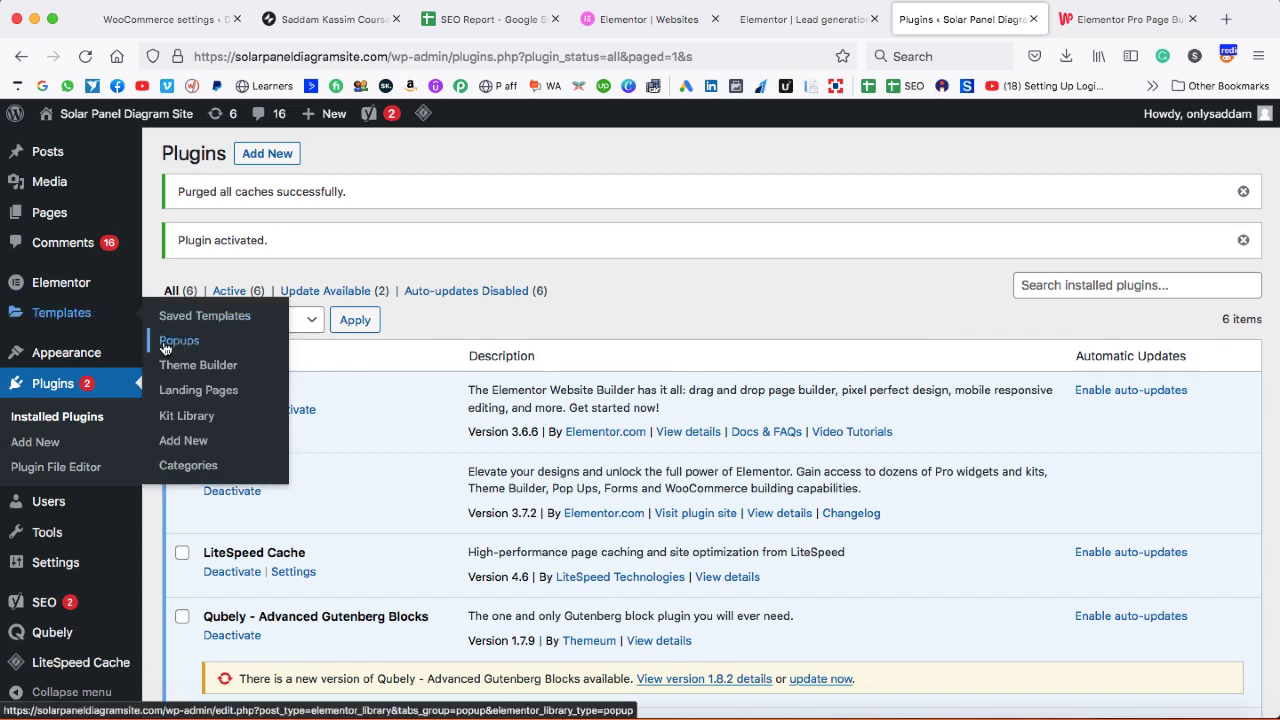
{"action": "left_click", "coordinate": [181, 341]}
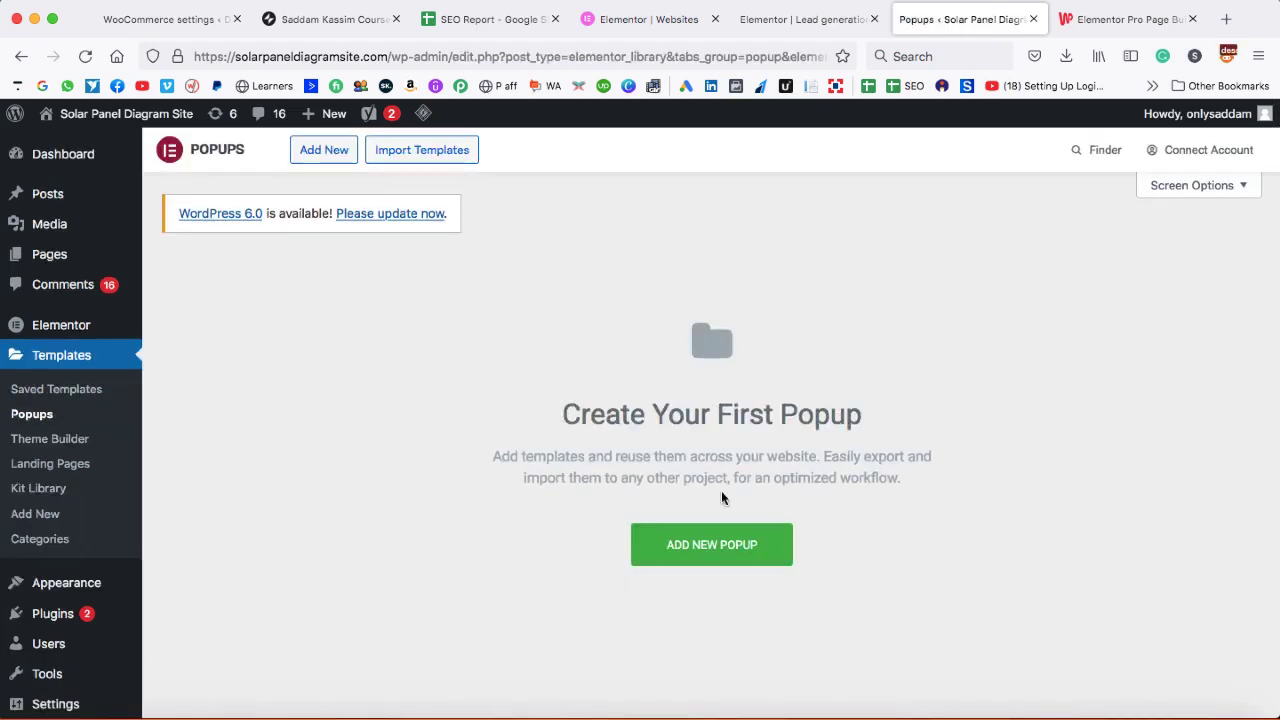
{"action": "left_click", "coordinate": [714, 544]}
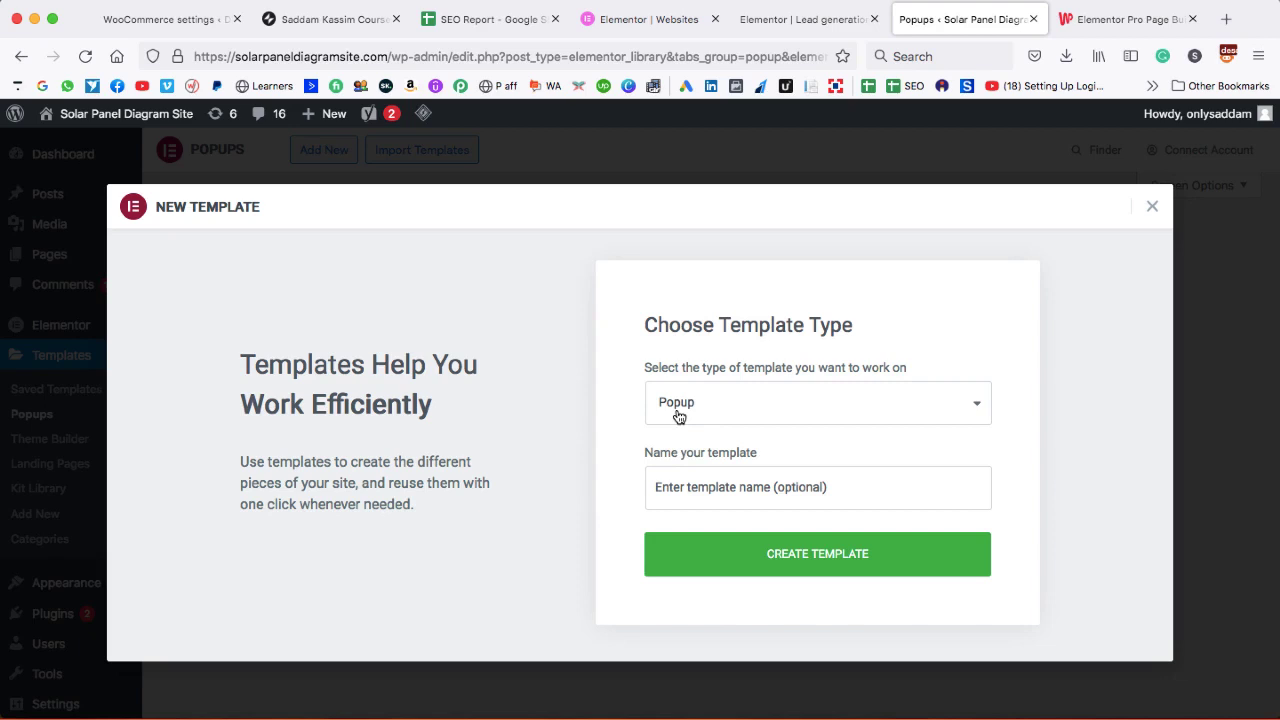
{"action": "left_click", "coordinate": [691, 483]}
{"action": "type", "text": "Lead generation"}
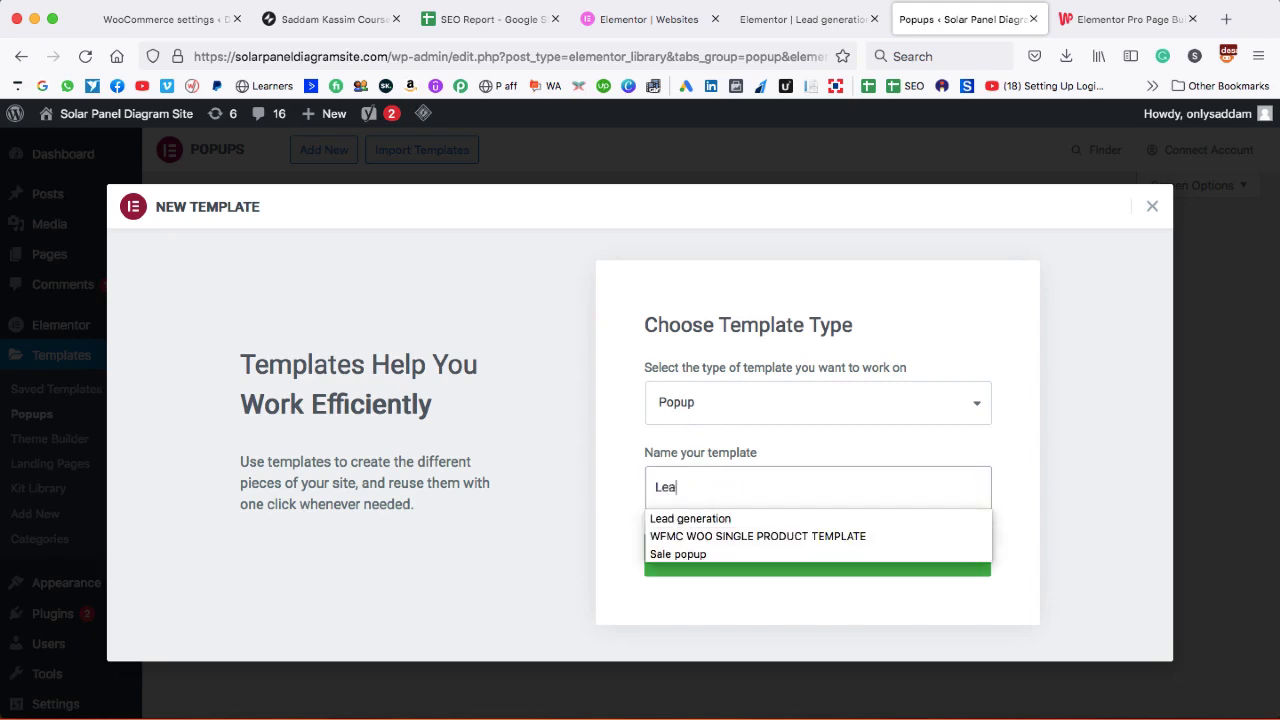
{"action": "key", "text": "Down"}
{"action": "key", "text": "Return"}
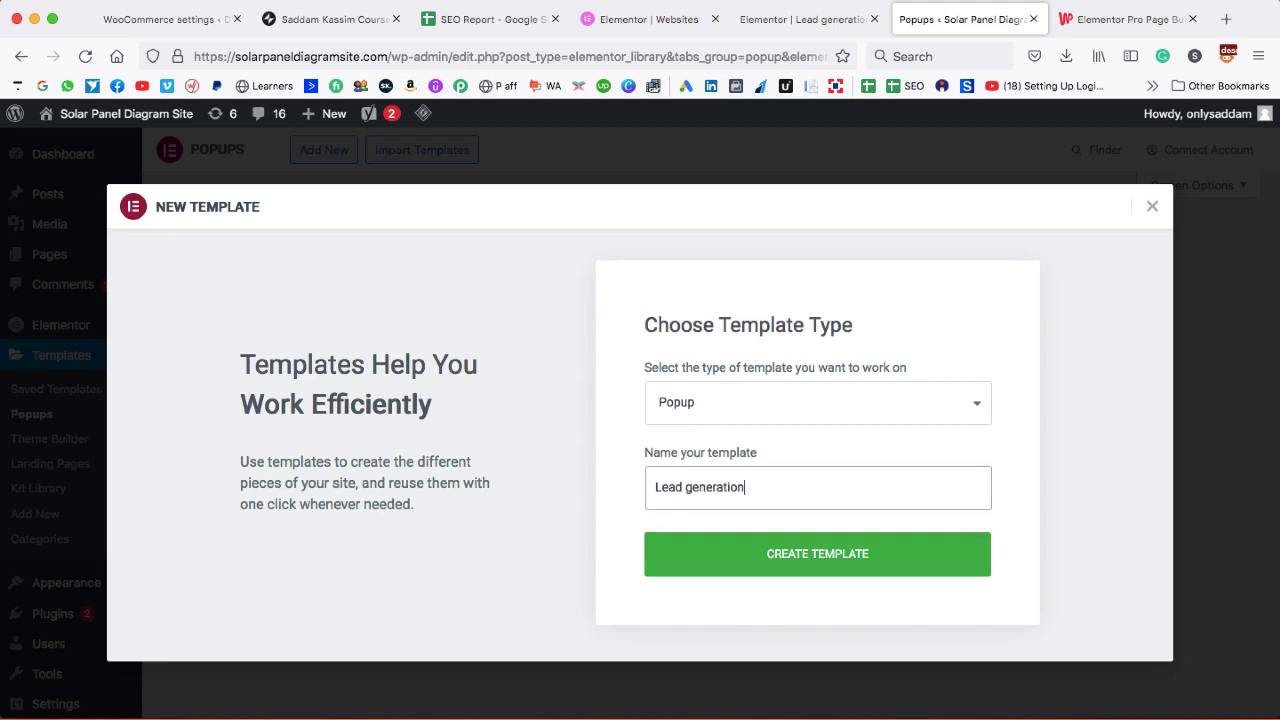
{"action": "left_click", "coordinate": [817, 555]}
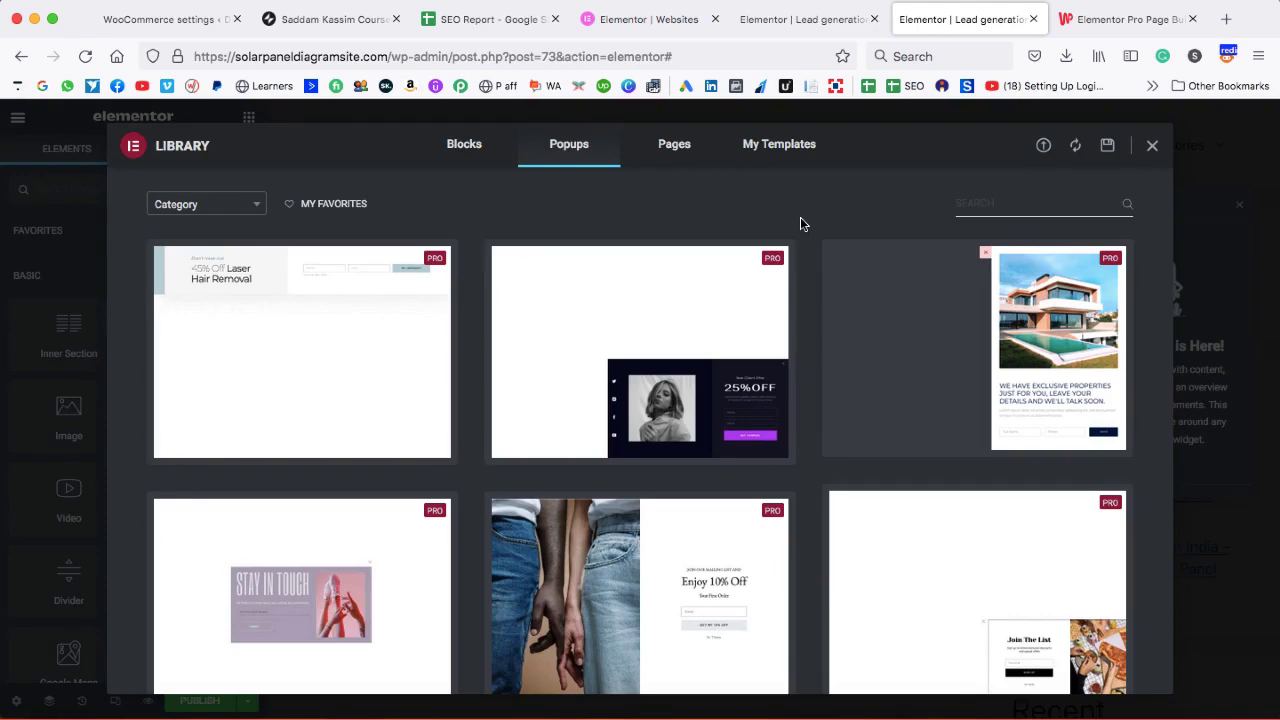
- Glance at the WPScratch product tab, return to the editor, and close the template library
{"action": "left_click", "coordinate": [1090, 20]}
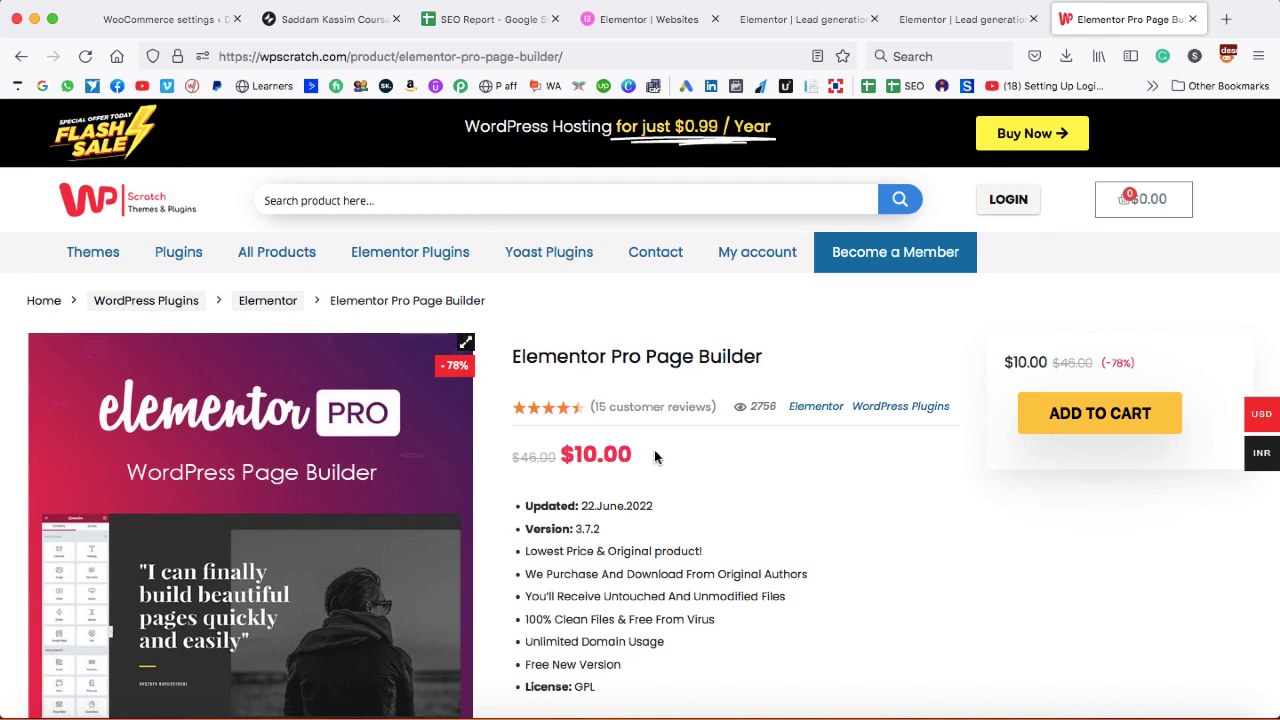
{"action": "left_click", "coordinate": [975, 20]}
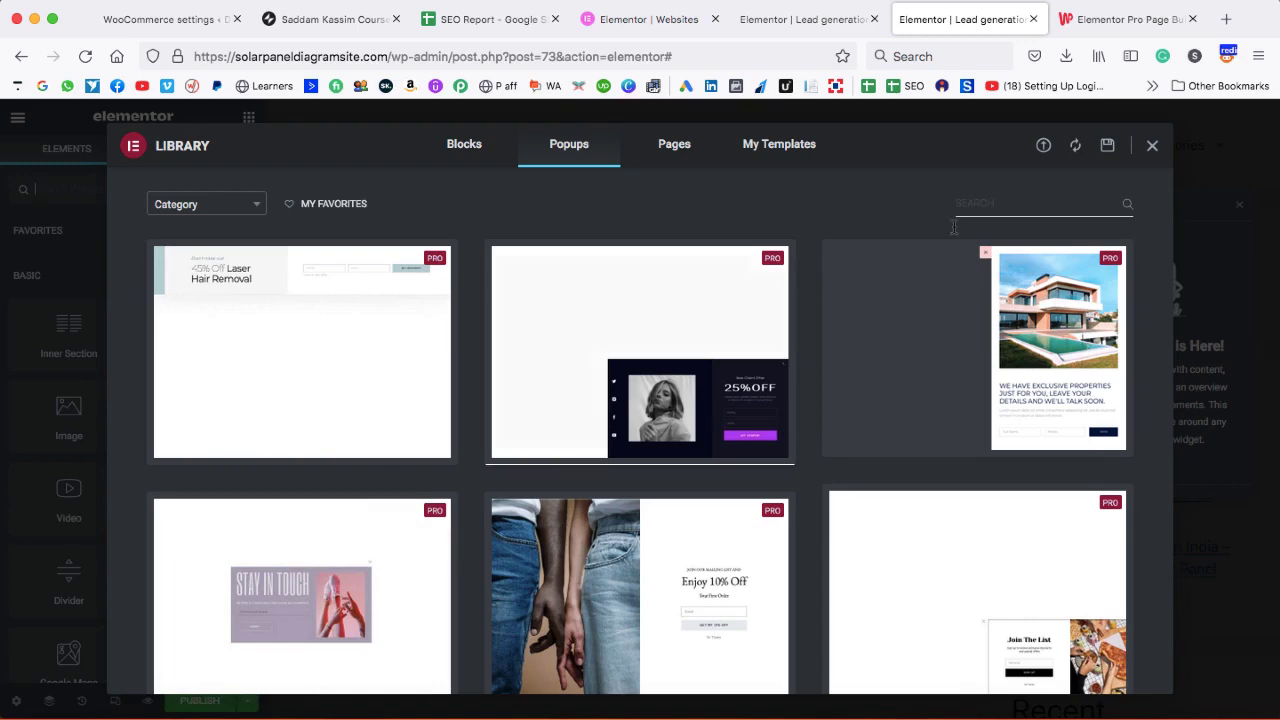
{"action": "left_click", "coordinate": [1152, 147]}
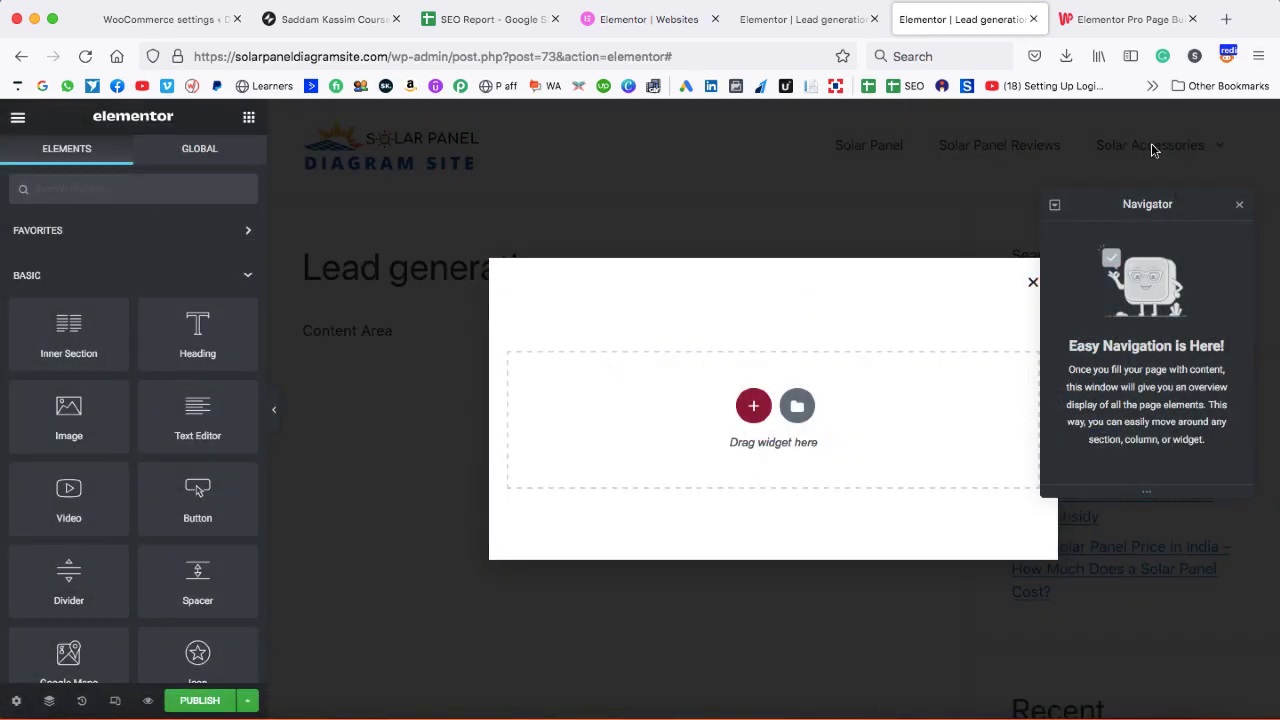
- Close the Navigator and add a single-column section to the popup
{"action": "left_click", "coordinate": [1240, 207]}
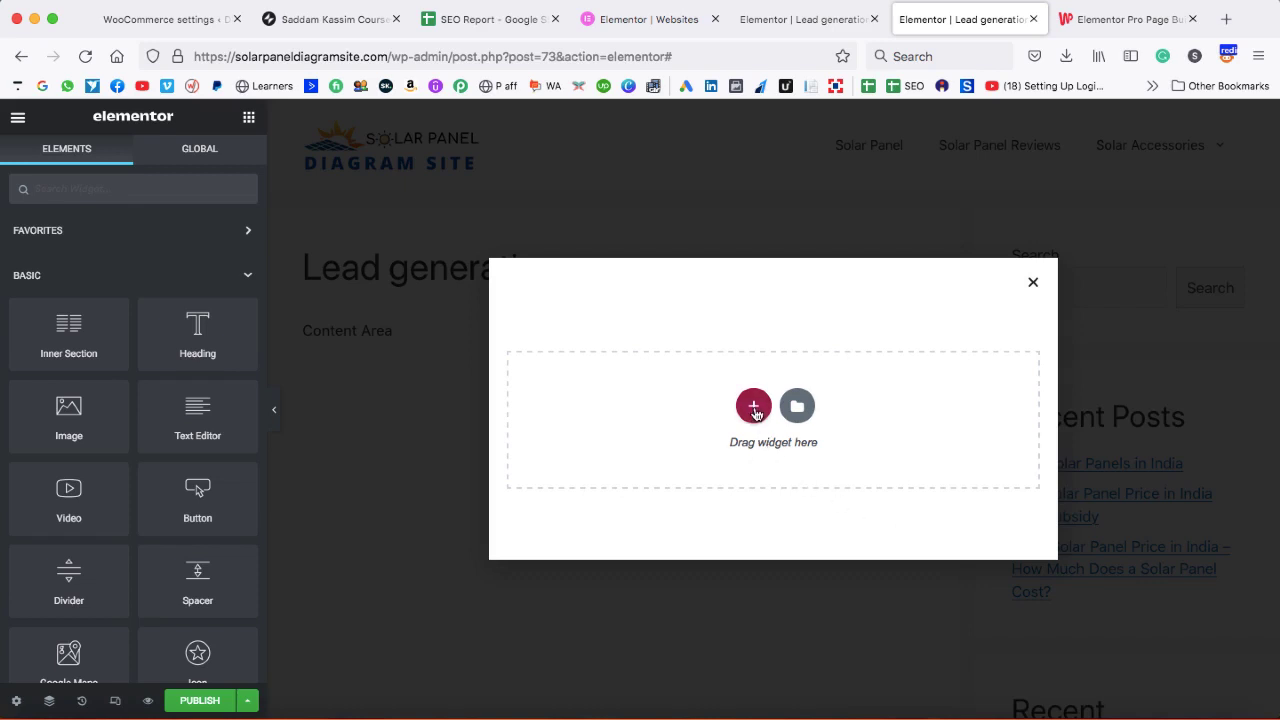
{"action": "left_click", "coordinate": [755, 408]}
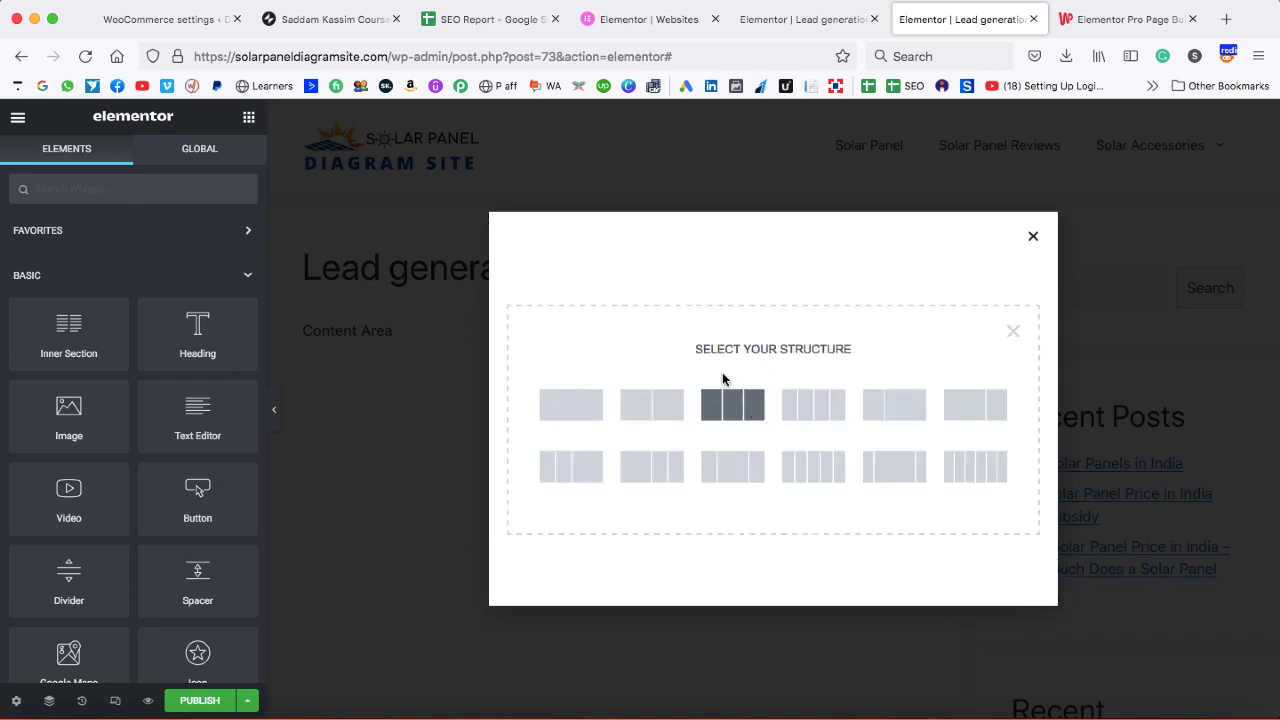
{"action": "left_click", "coordinate": [572, 405]}
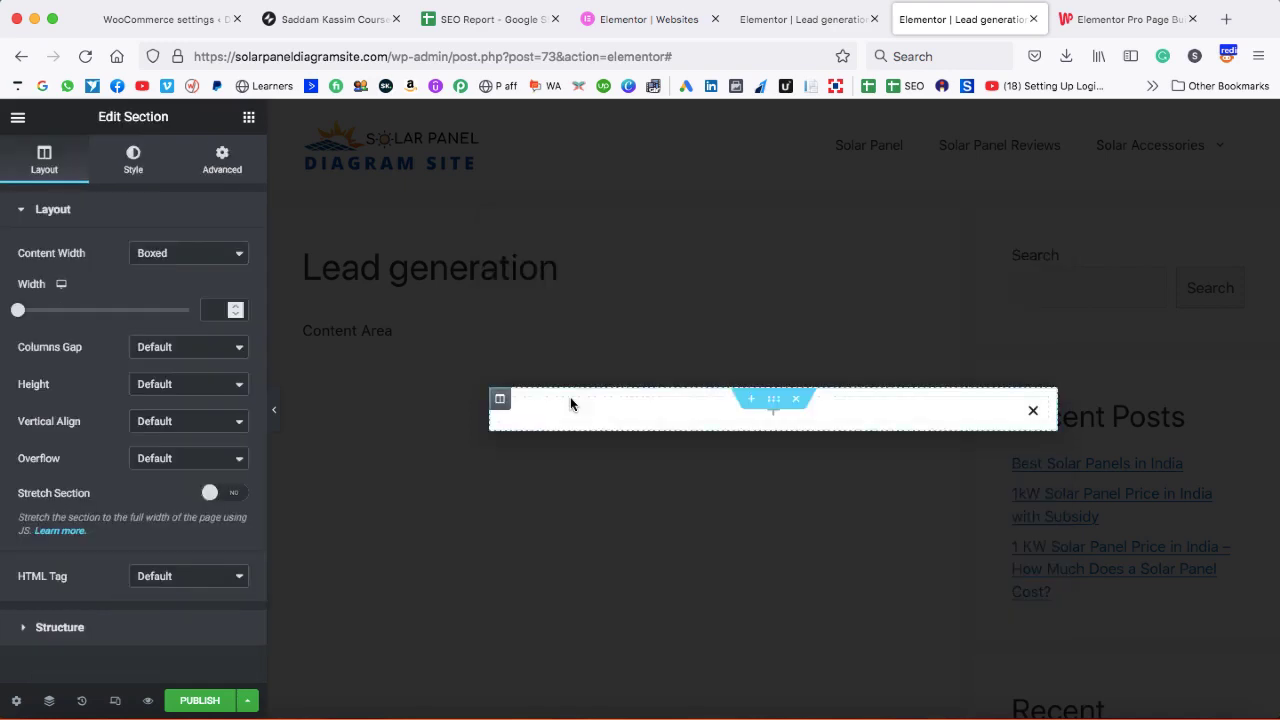
- Place an inner section, delete its second column, and drop a heading into it
{"action": "left_click", "coordinate": [772, 420]}
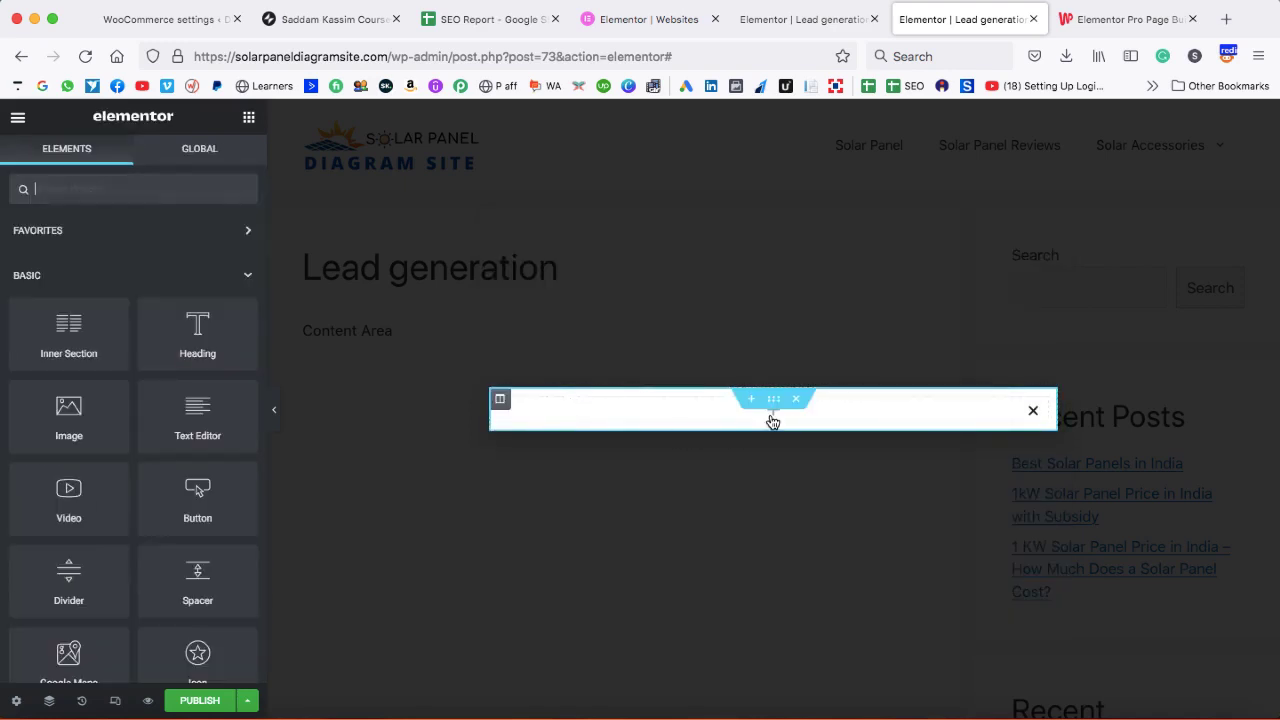
{"action": "left_click_drag", "start_coordinate": [50, 339], "coordinate": [513, 408]}
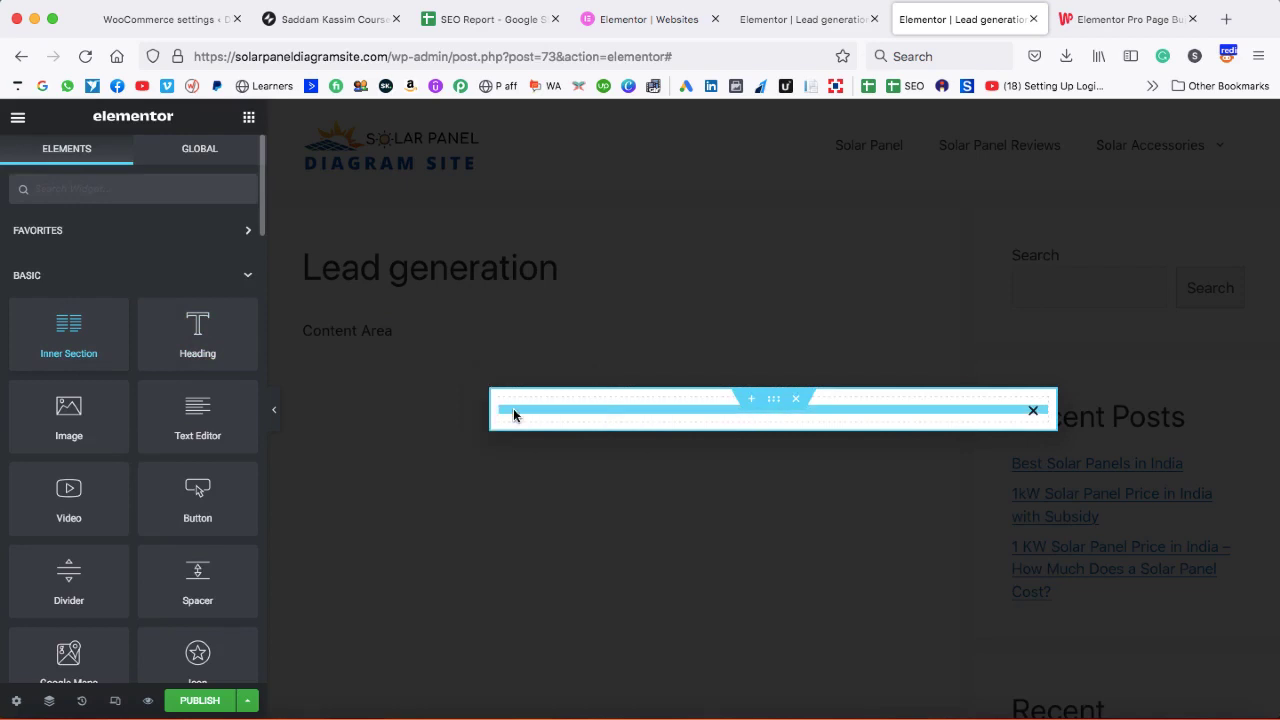
{"action": "right_click", "coordinate": [786, 407]}
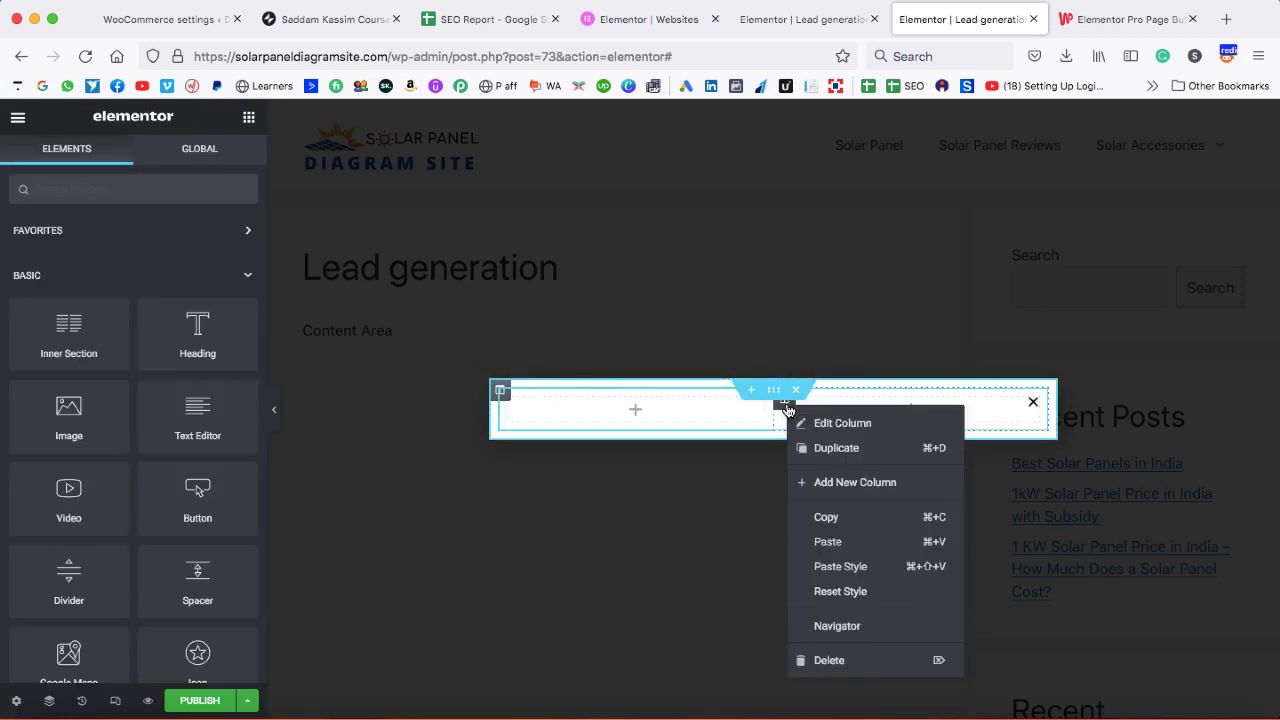
{"action": "left_click", "coordinate": [836, 661]}
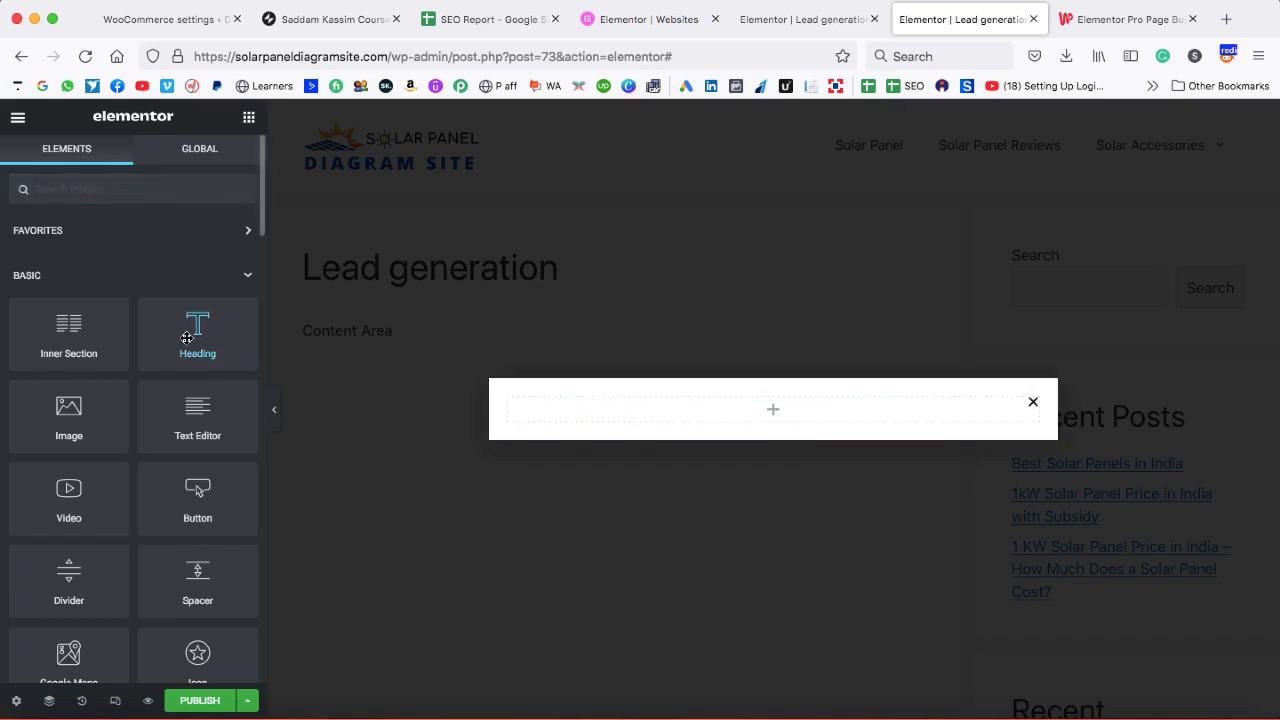
{"action": "left_click_drag", "start_coordinate": [200, 335], "coordinate": [700, 409]}
- Change the heading text to 'Get in Touch', centre it and colour it black
{"action": "left_click_drag", "start_coordinate": [185, 272], "coordinate": [22, 272]}
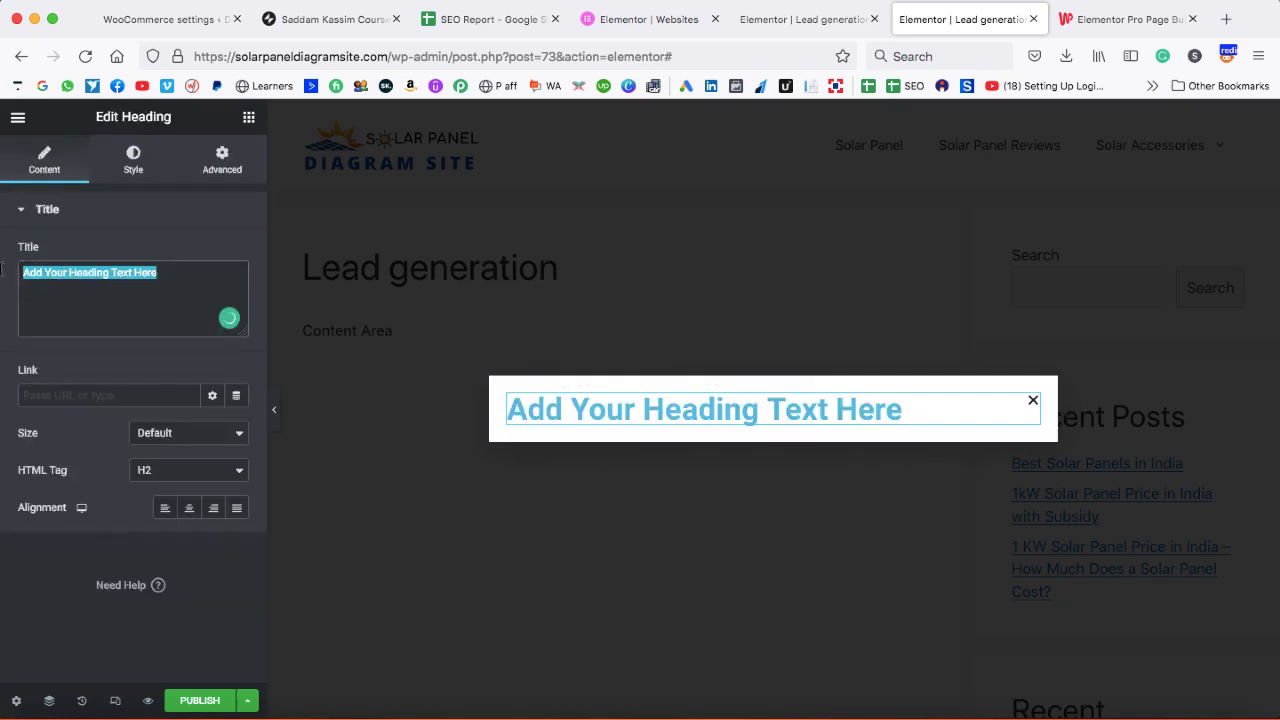
{"action": "type", "text": "Get in Touch"}
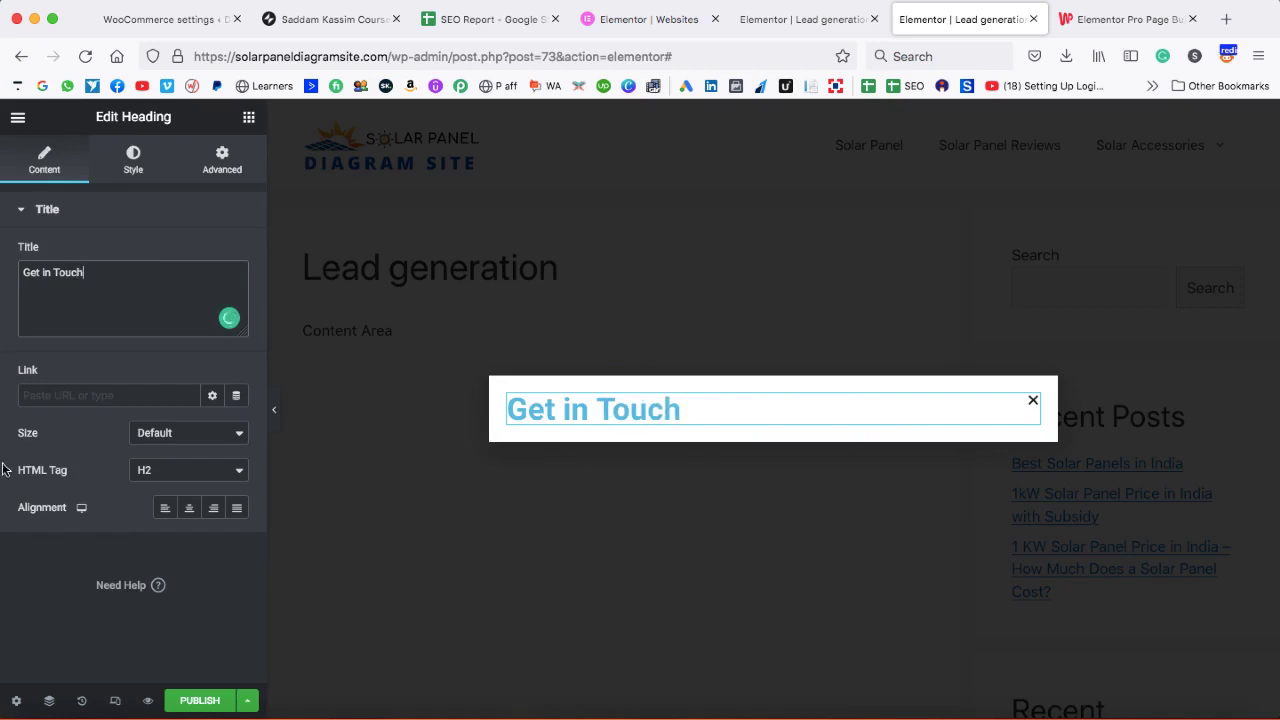
{"action": "left_click", "coordinate": [189, 508]}
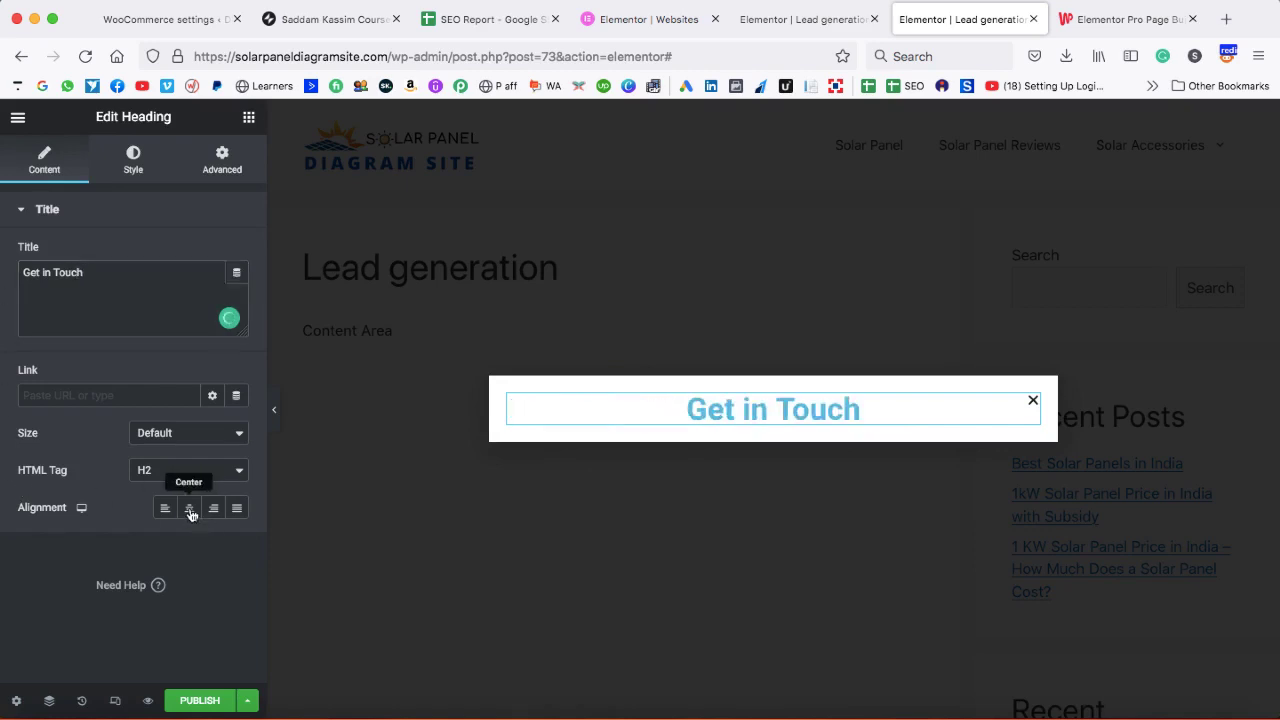
{"action": "left_click", "coordinate": [133, 160]}
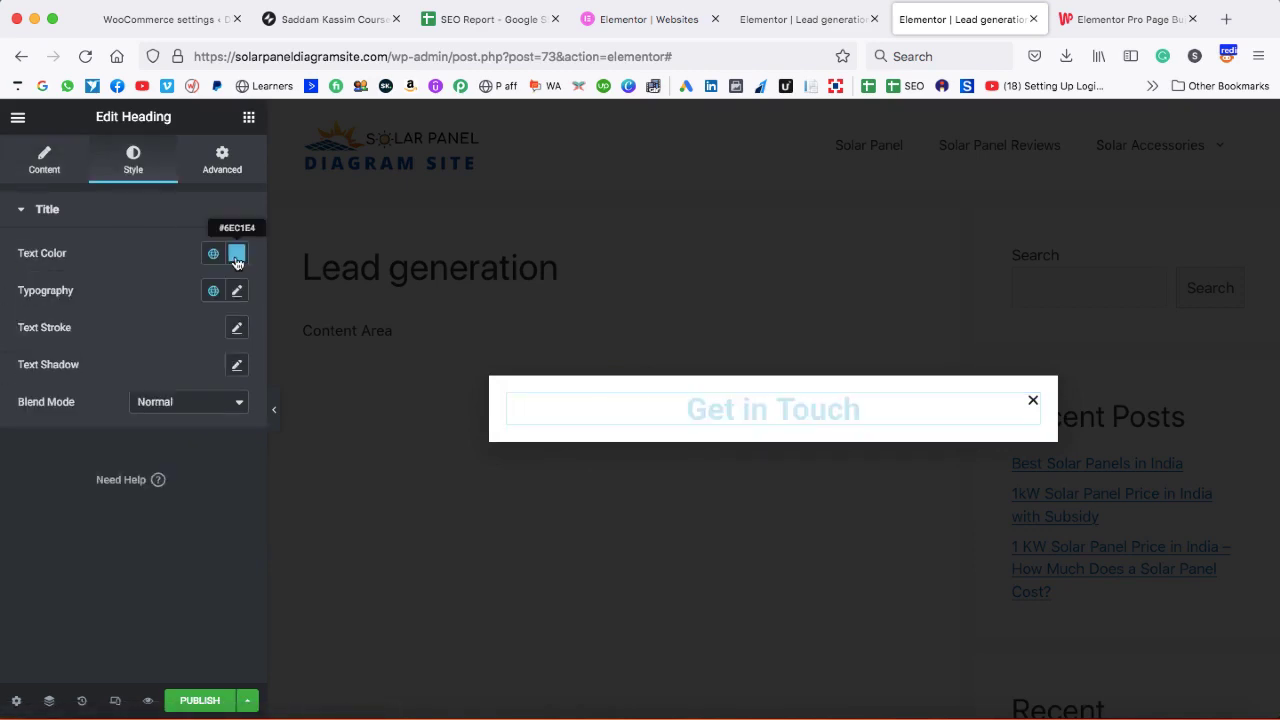
{"action": "left_click", "coordinate": [236, 253]}
{"action": "left_click_drag", "start_coordinate": [155, 392], "coordinate": [34, 466]}
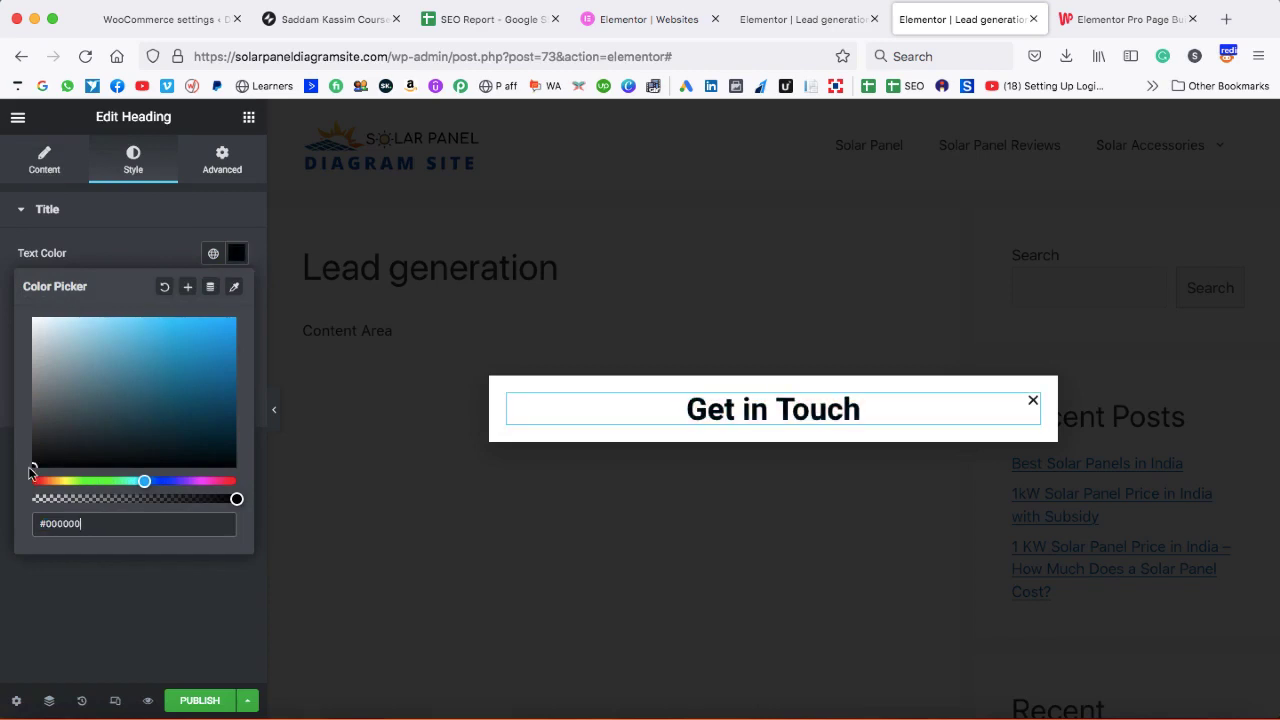
{"action": "left_click", "coordinate": [134, 246]}
- Set the heading typography to weight 500 and size 47, then duplicate the heading
{"action": "left_click", "coordinate": [233, 293]}
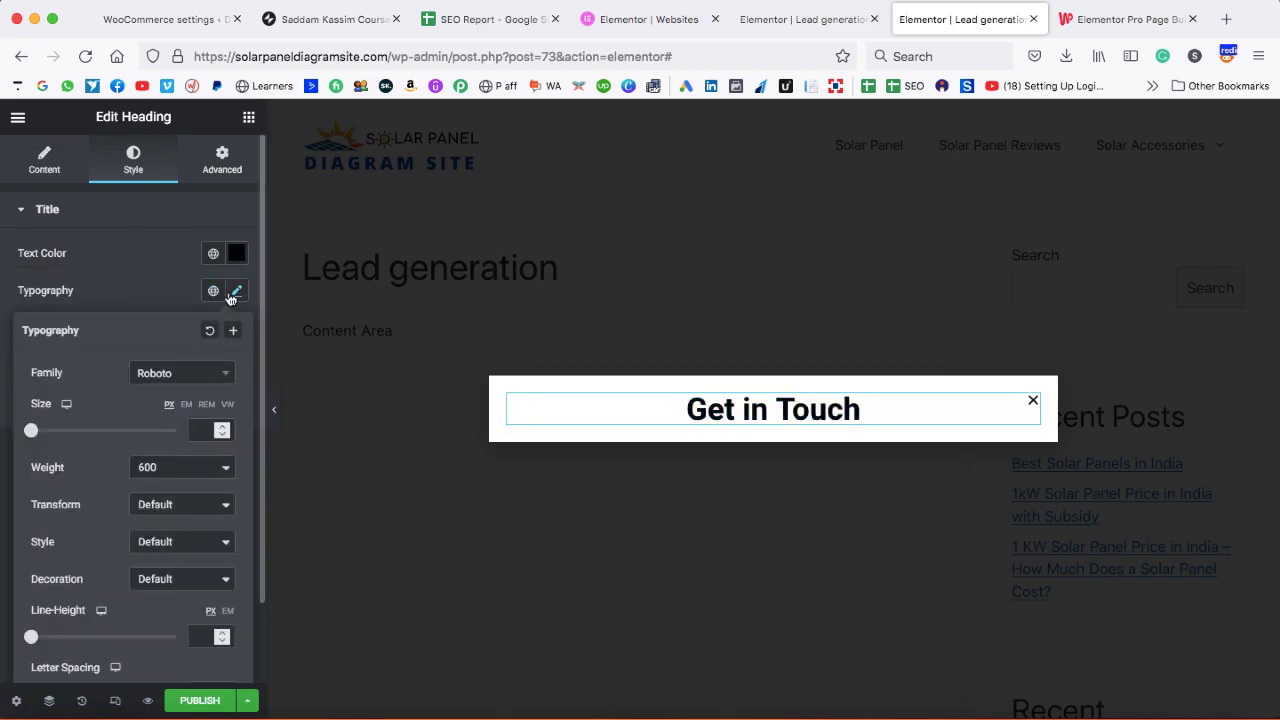
{"action": "left_click", "coordinate": [190, 466]}
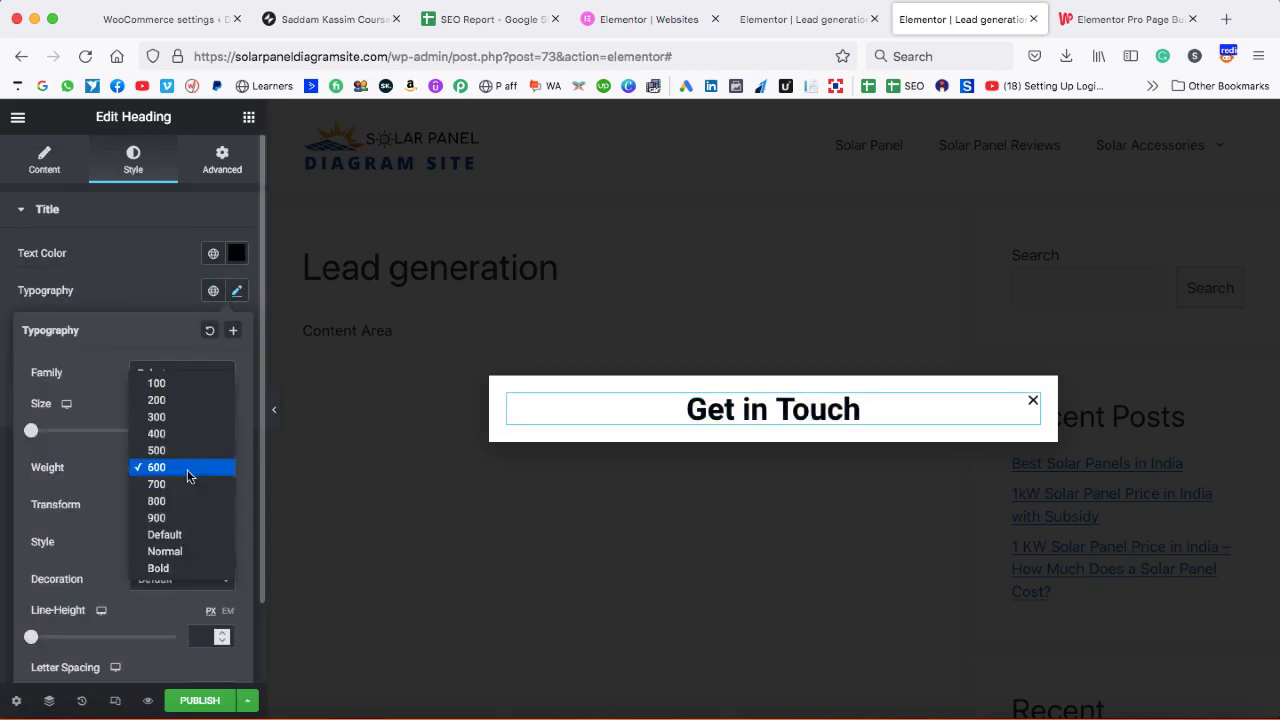
{"action": "left_click", "coordinate": [172, 451]}
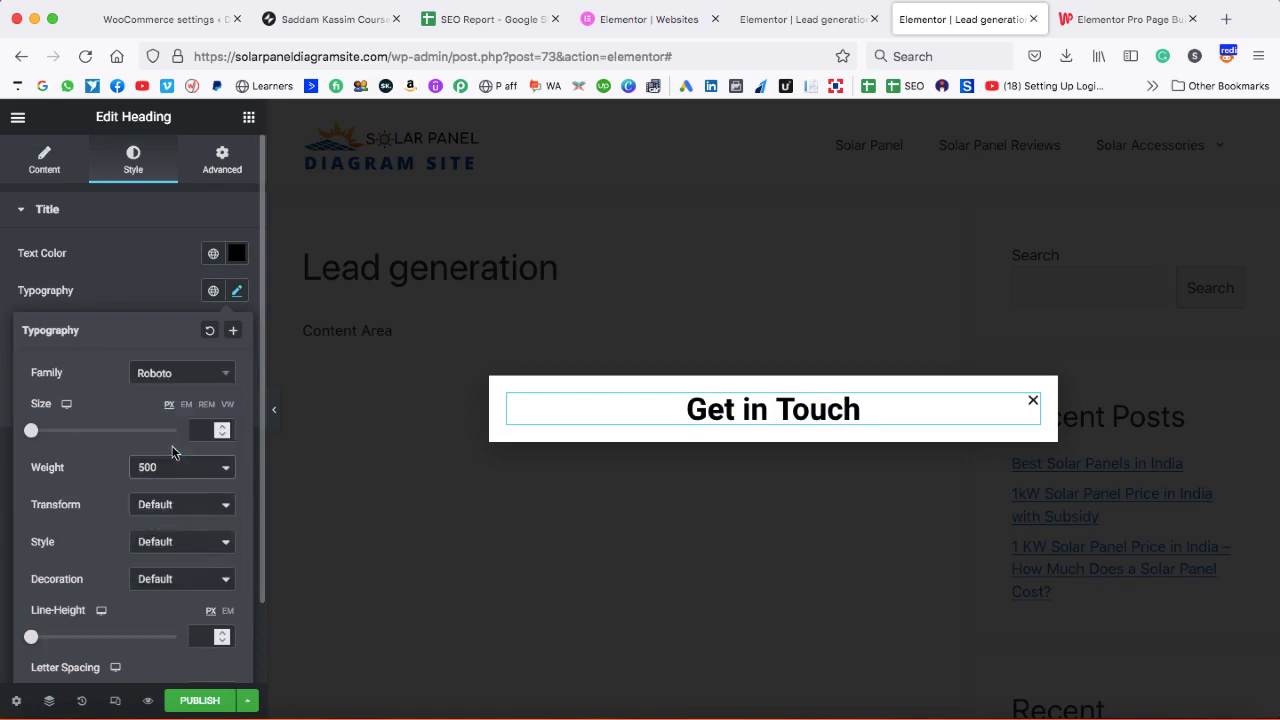
{"action": "left_click", "coordinate": [222, 426]}
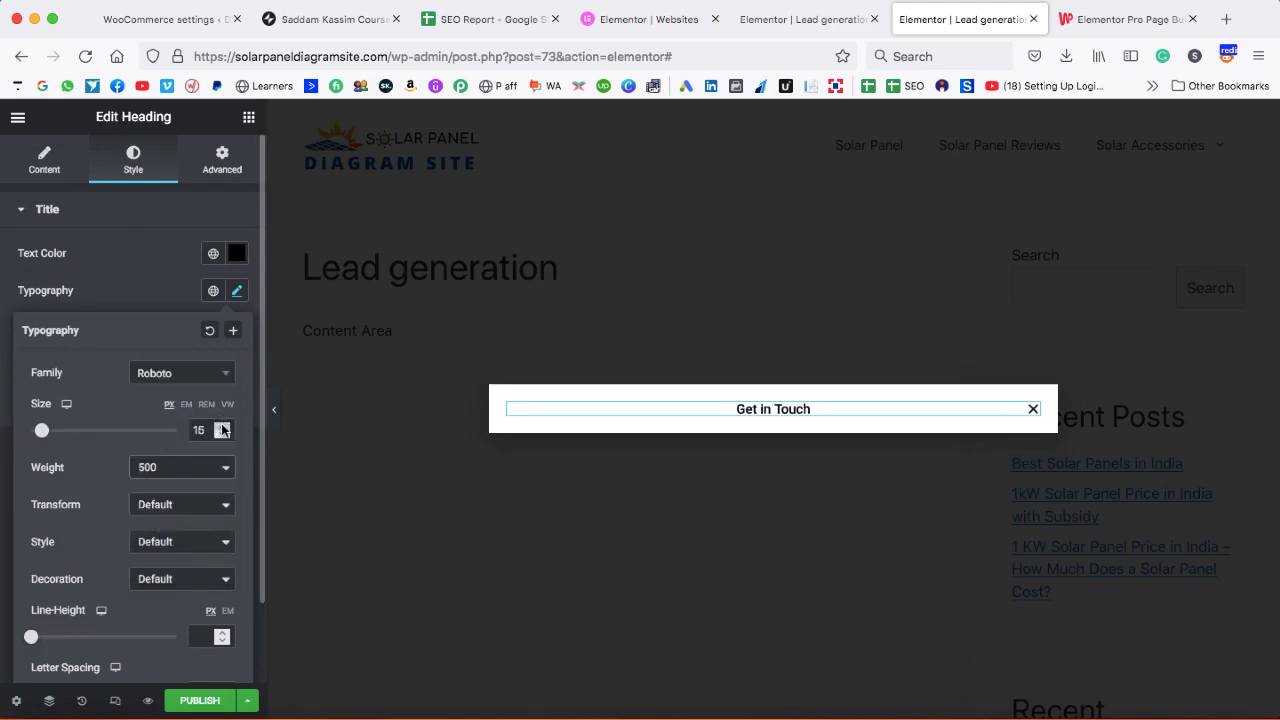
{"action": "left_click_drag", "start_coordinate": [222, 430], "coordinate": [222, 430]}
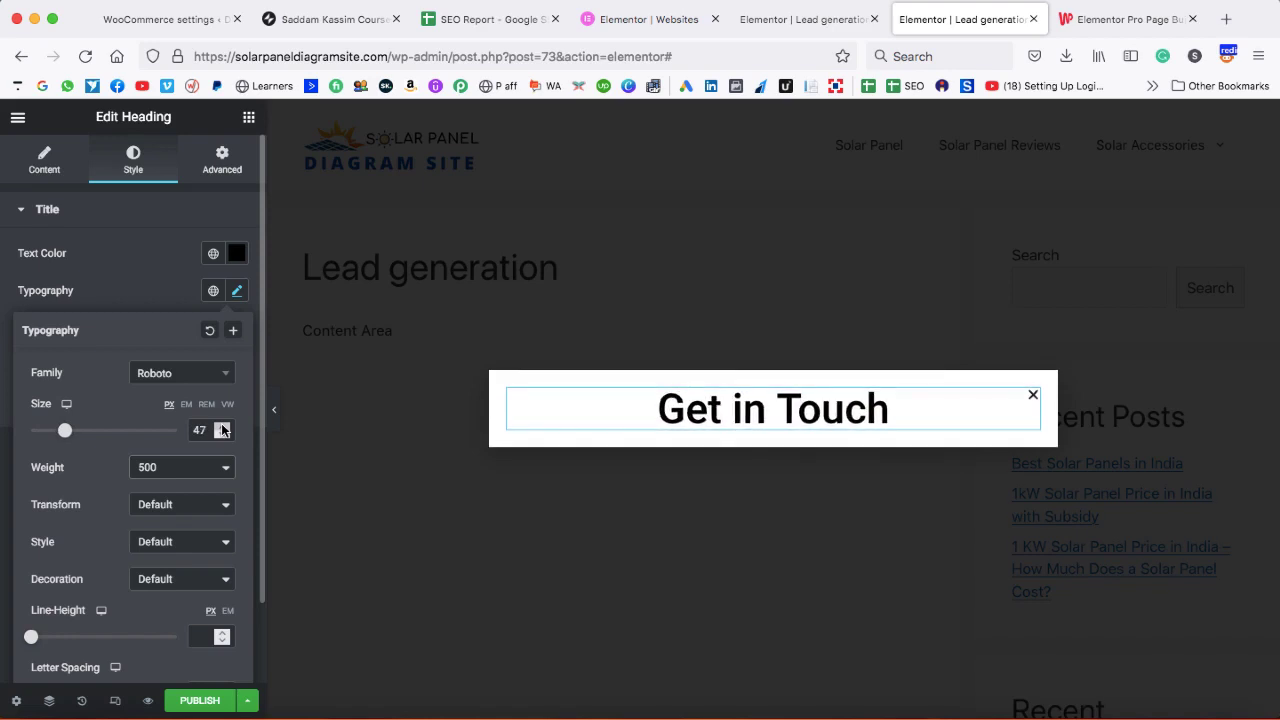
{"action": "left_click", "coordinate": [150, 262]}
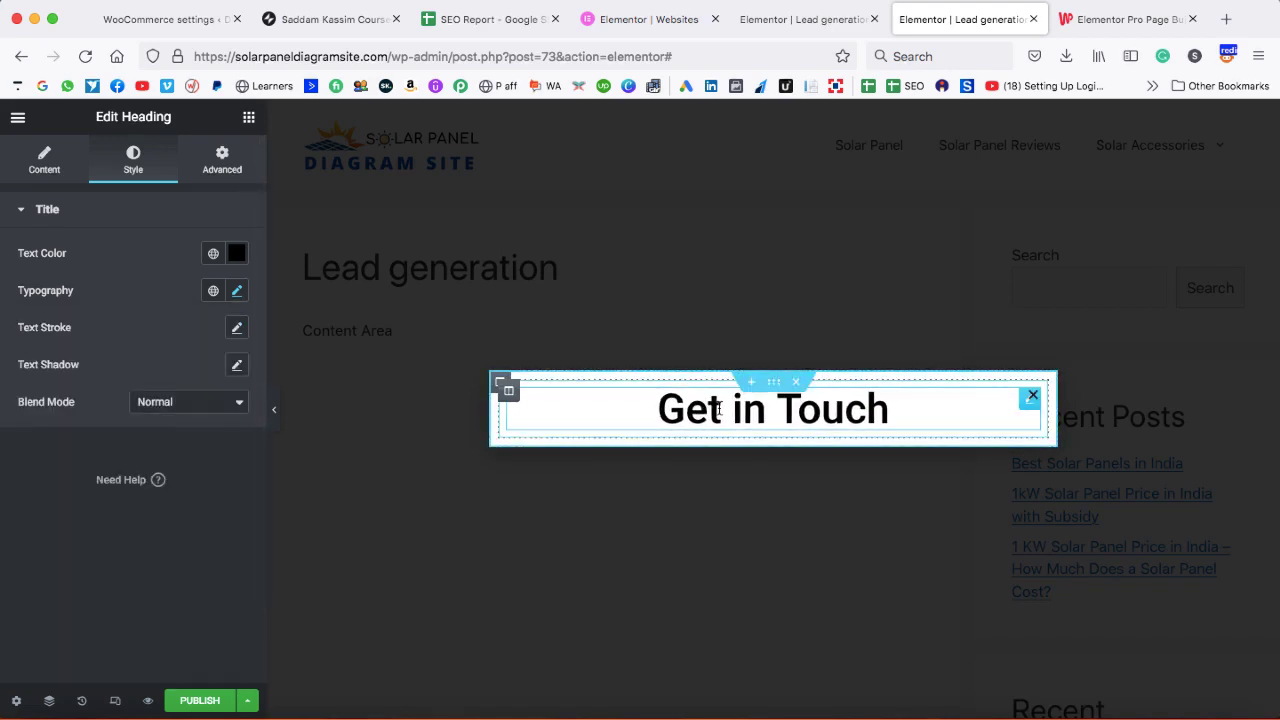
{"action": "right_click", "coordinate": [818, 421]}
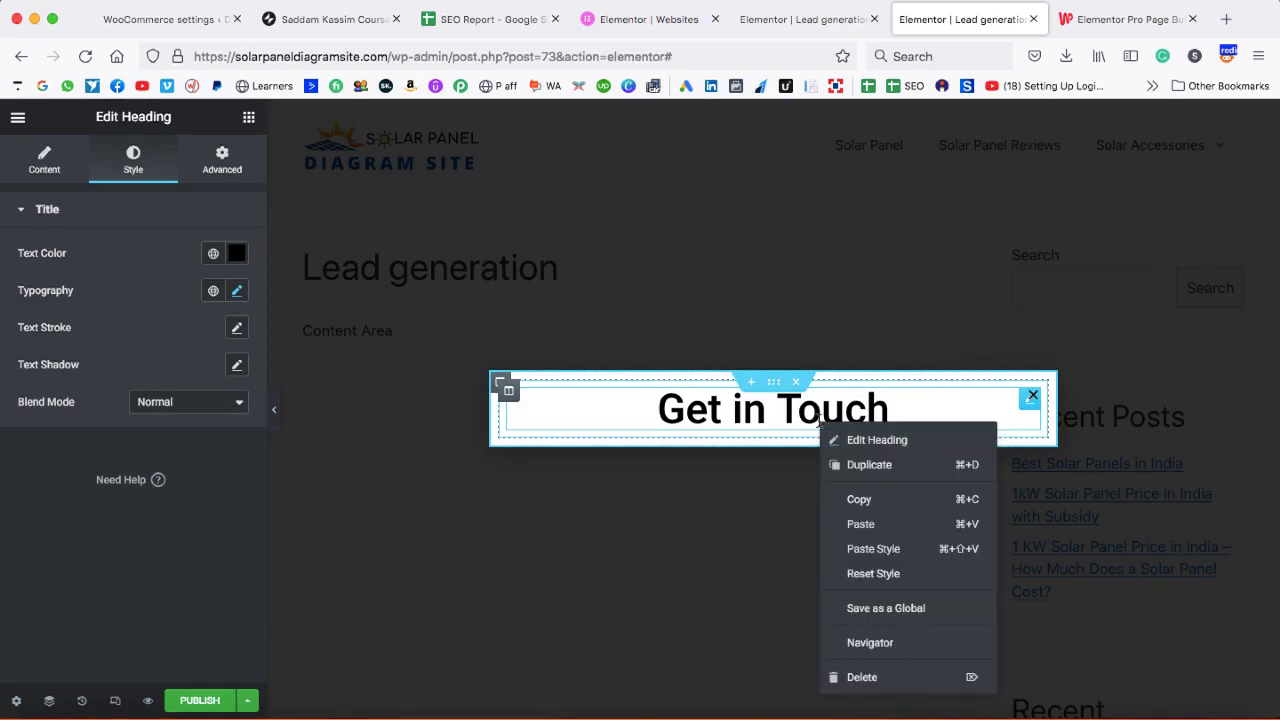
{"action": "left_click", "coordinate": [845, 463]}
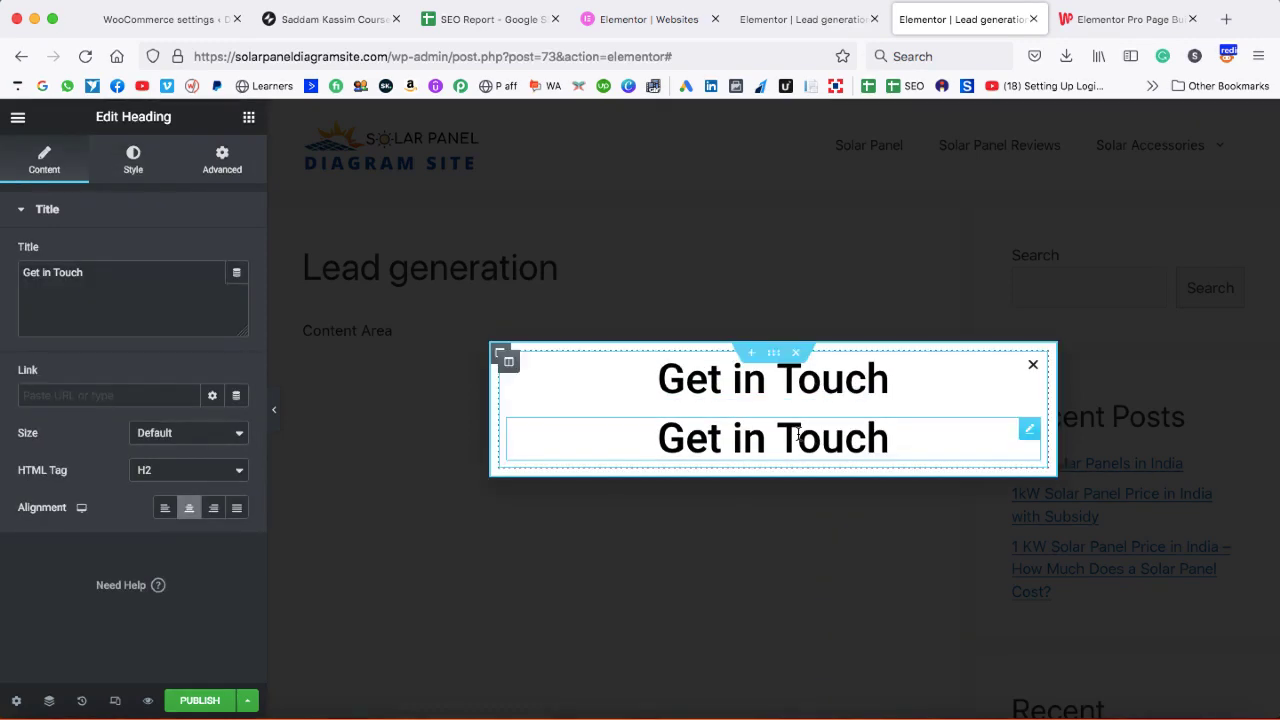
- Change the copy's text to 'Fill this form below and our team member will get in touch with you soon'
{"action": "triple_click", "coordinate": [44, 266]}
{"action": "type", "text": "Fill th"}
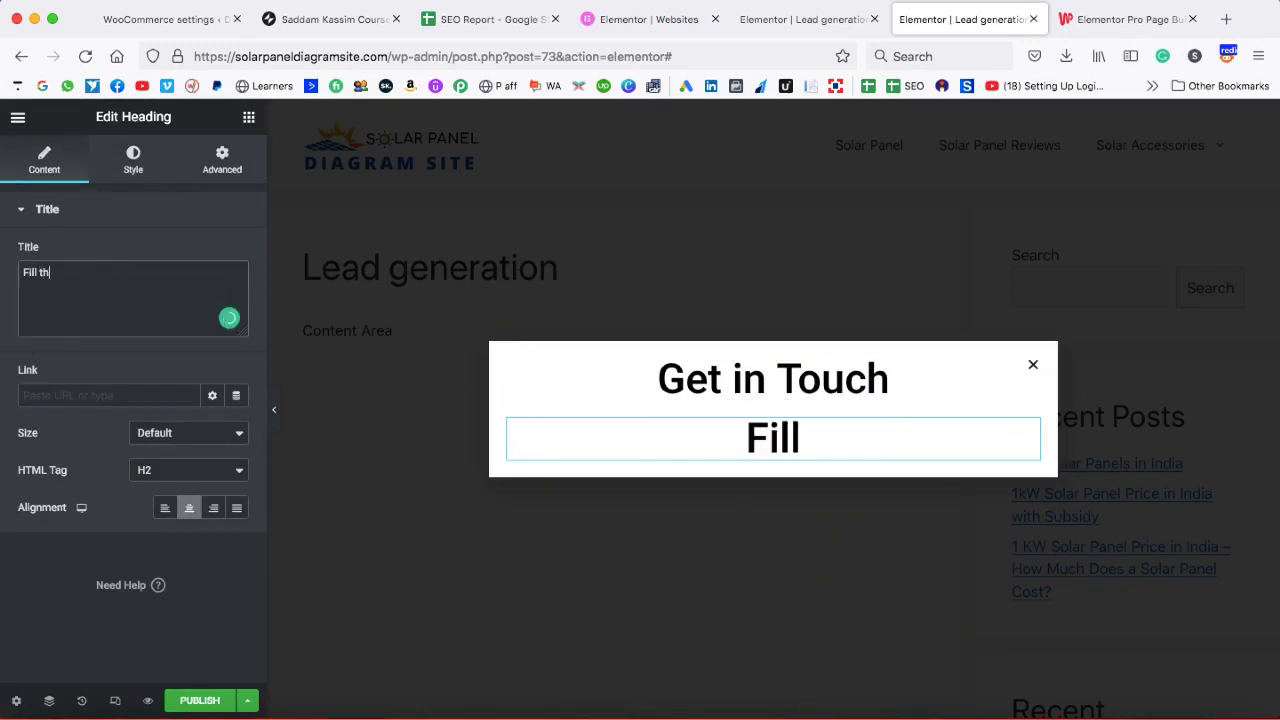
{"action": "type", "text": "is form below and "}
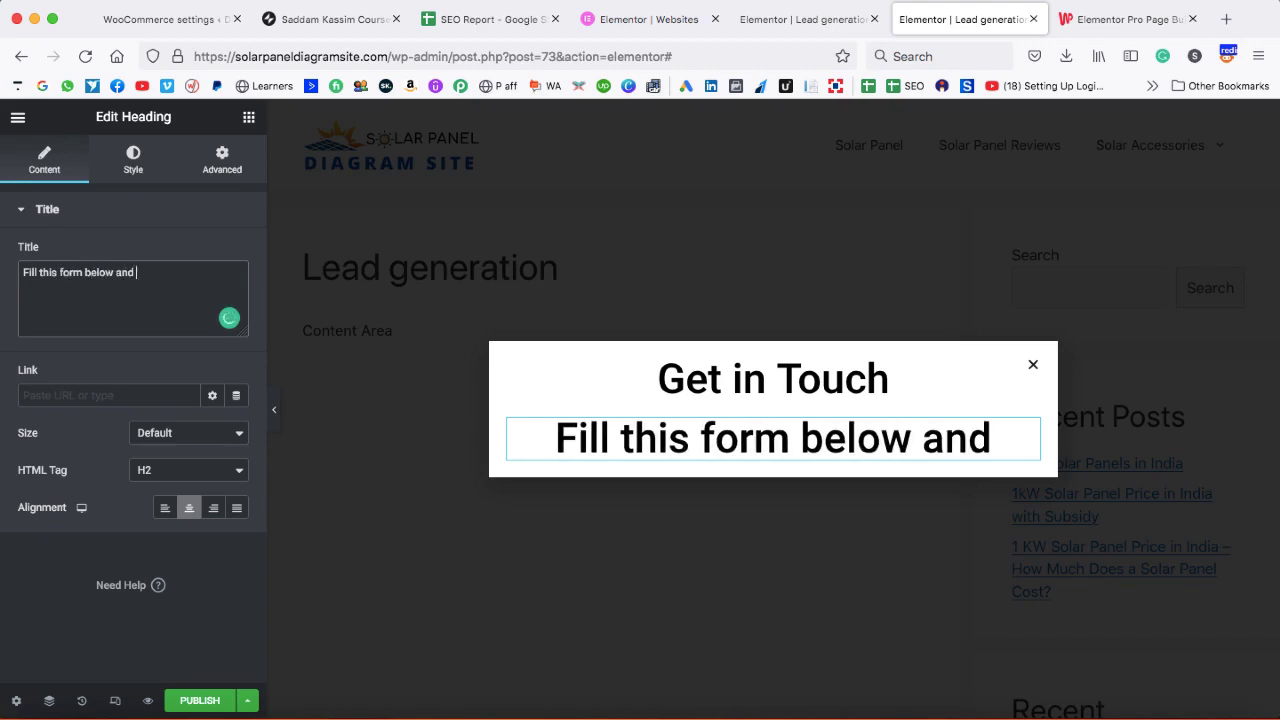
{"action": "type", "text": "our team meber"}
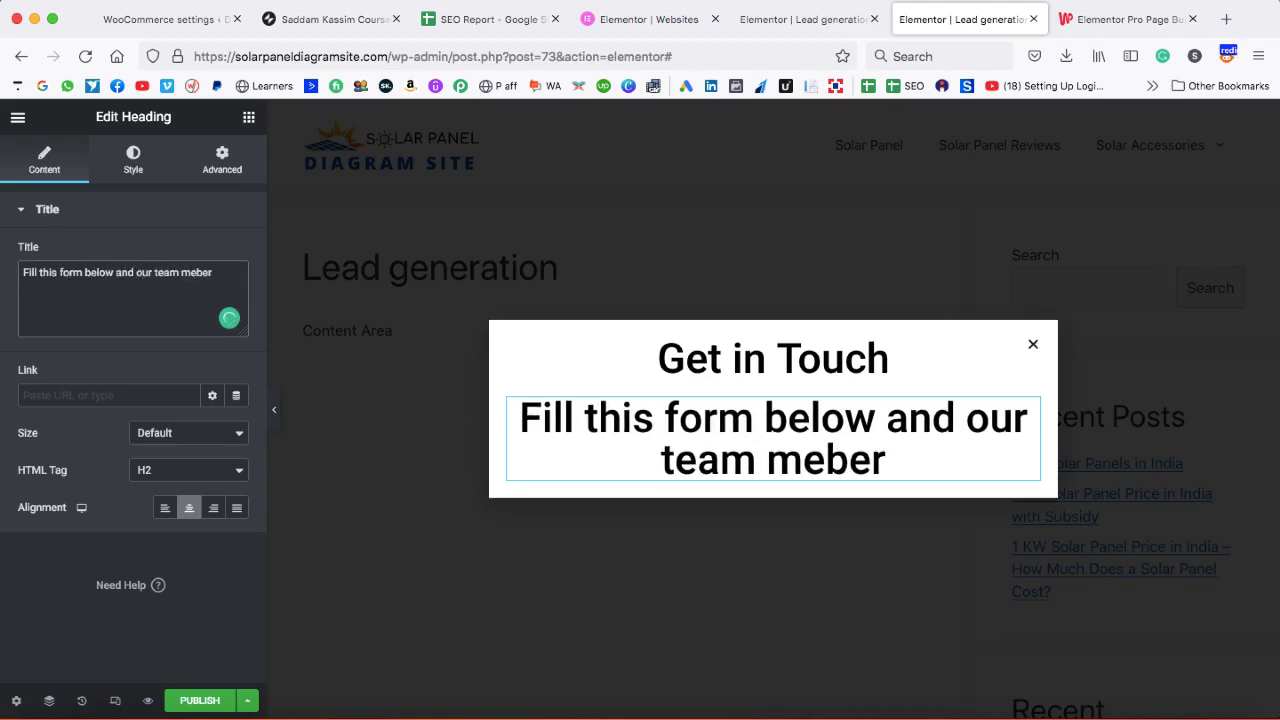
{"action": "key", "text": "BackSpace"}
{"action": "key", "text": "BackSpace"}
{"action": "key", "text": "BackSpace"}
{"action": "type", "text": "mber will"}
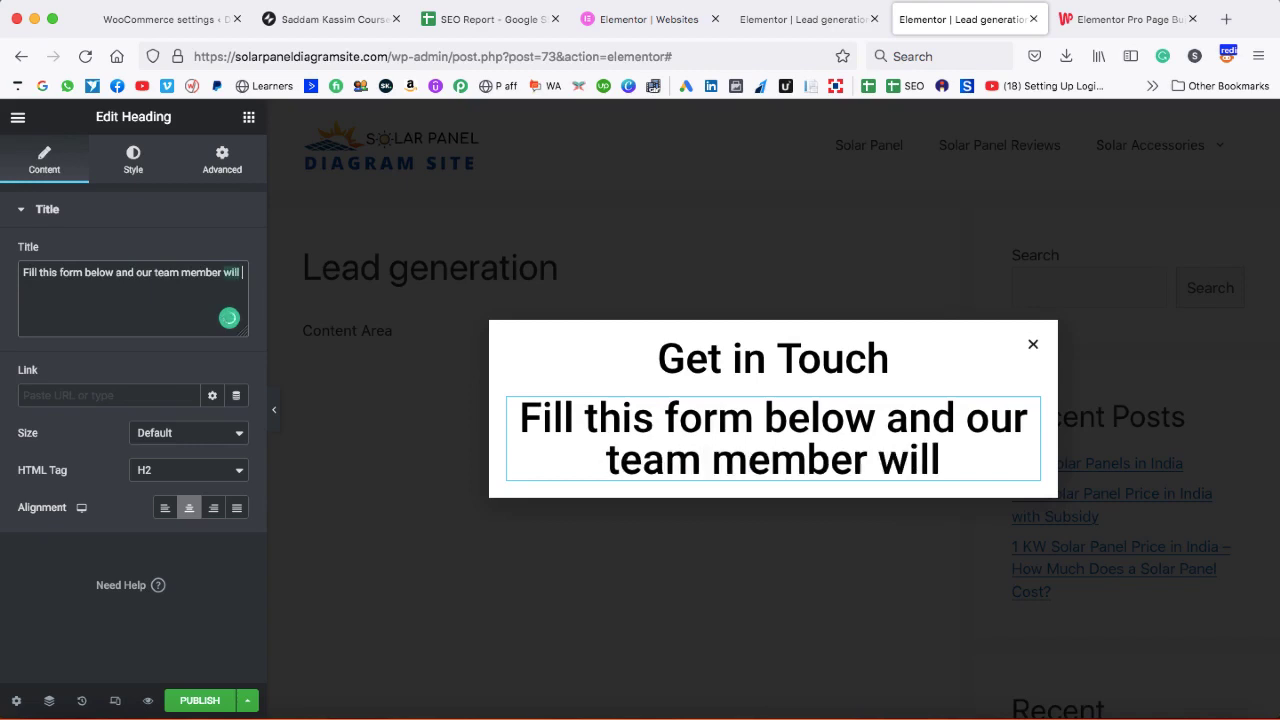
{"action": "type", "text": " get in touch w"}
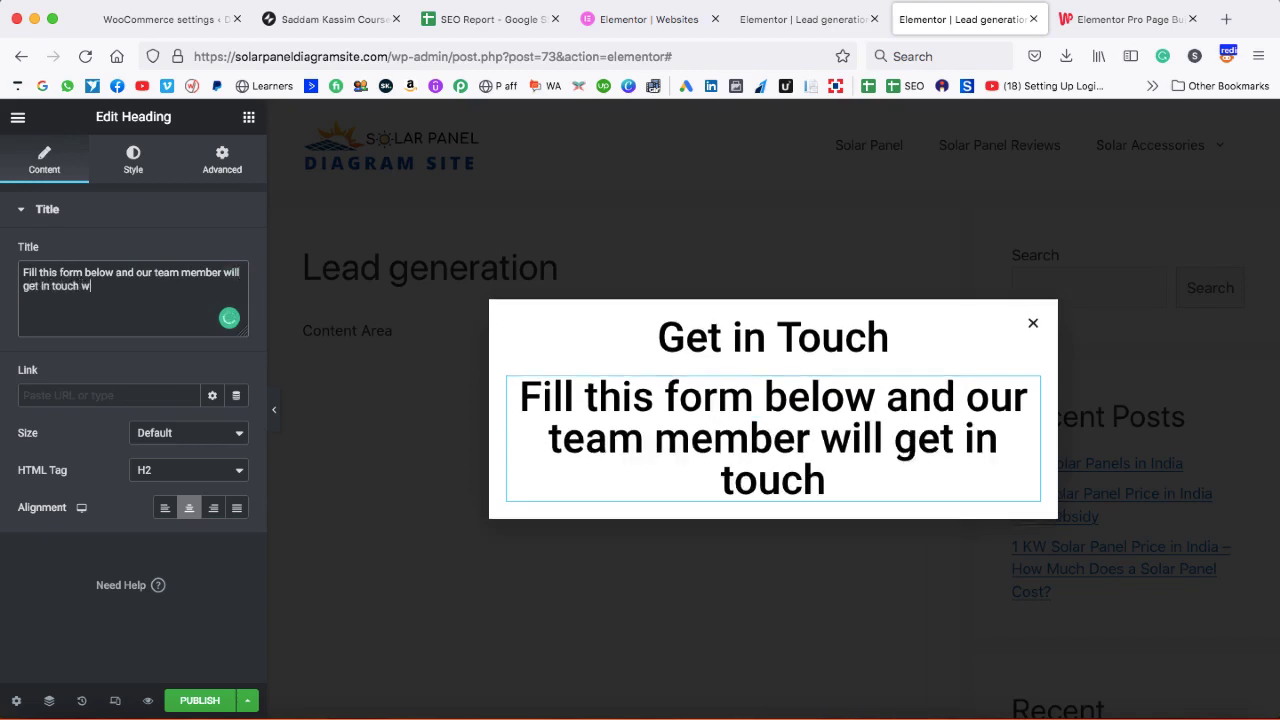
{"action": "type", "text": "ith you soon"}
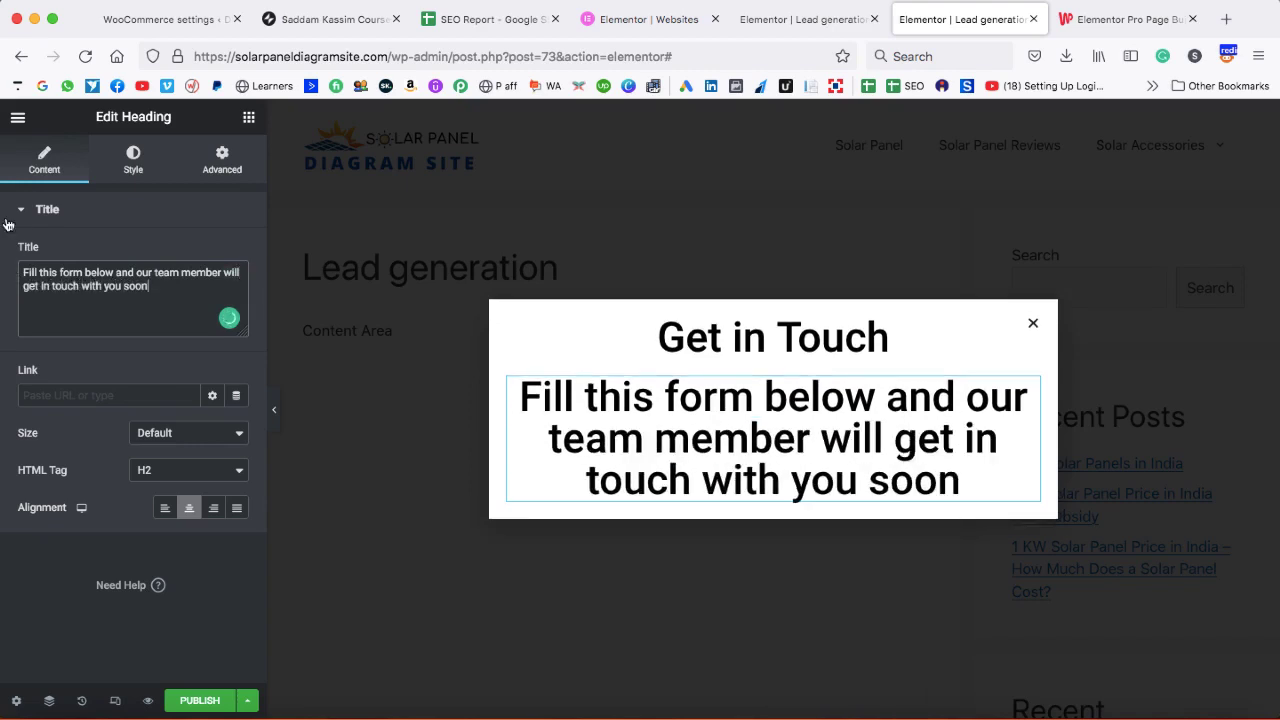
- Colour the subtitle text dark grey
{"action": "left_click", "coordinate": [132, 167]}
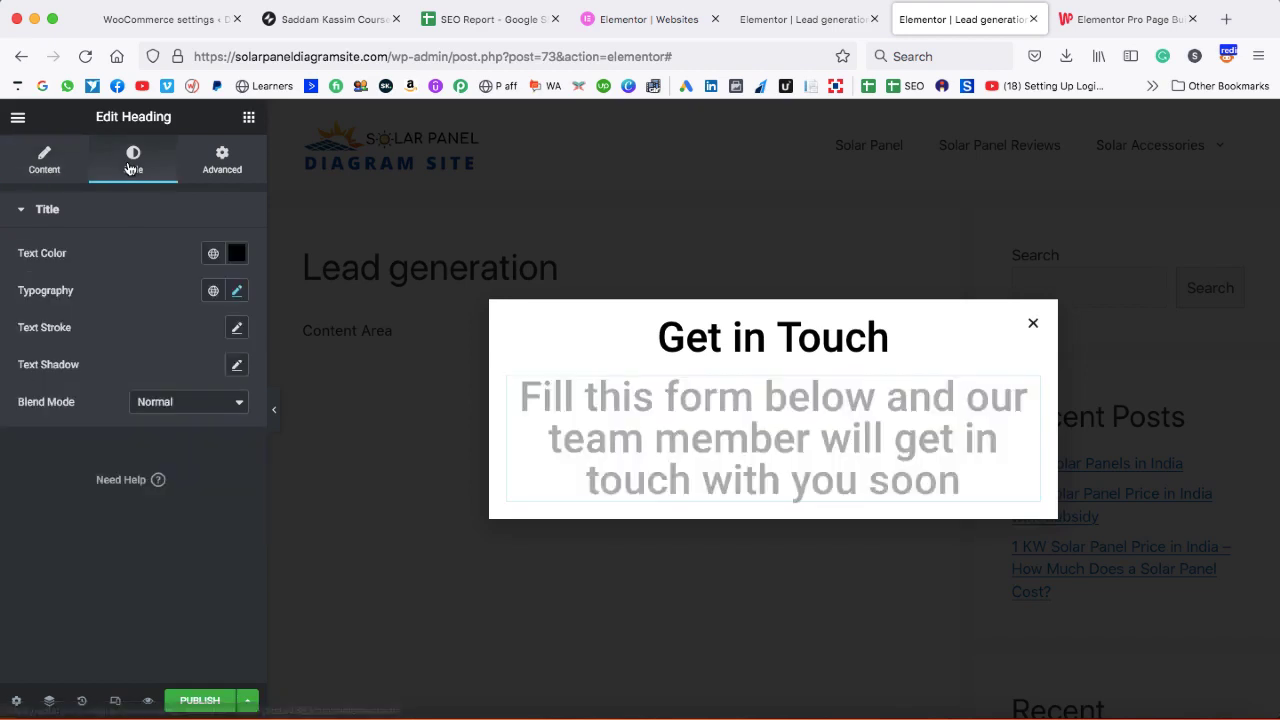
{"action": "left_click", "coordinate": [224, 253]}
{"action": "left_click", "coordinate": [33, 452]}
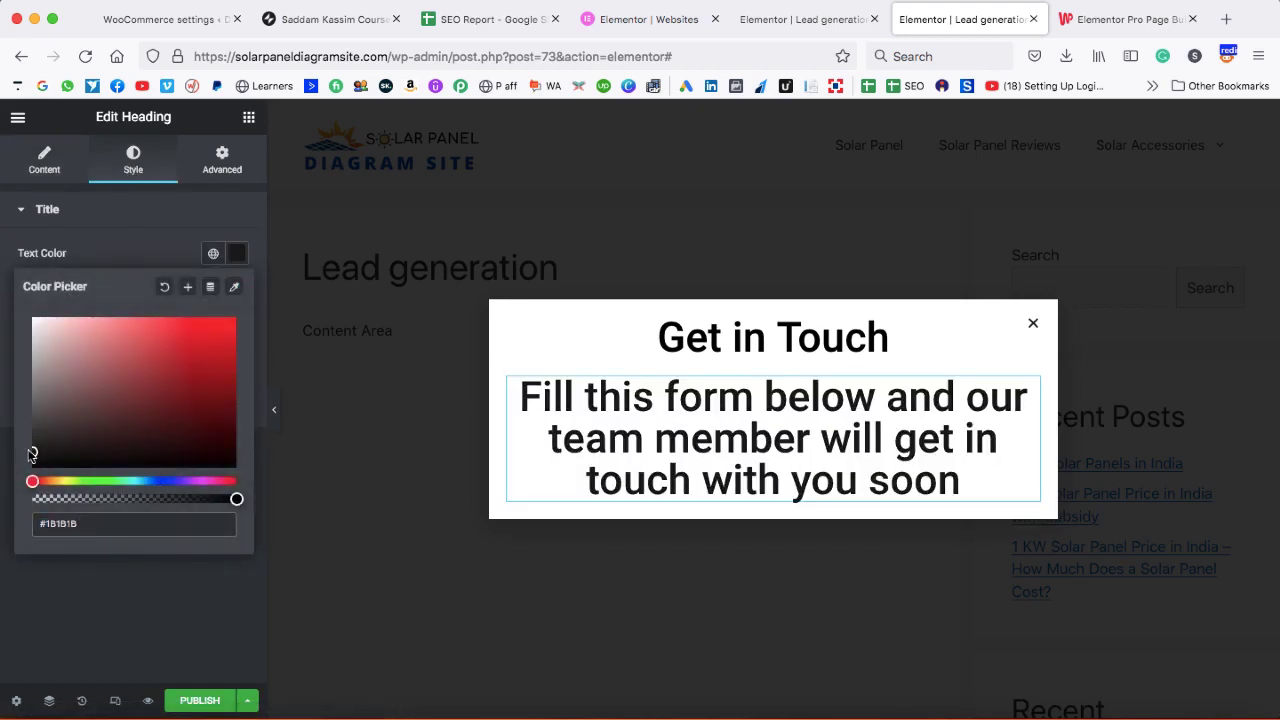
{"action": "left_click", "coordinate": [134, 252]}
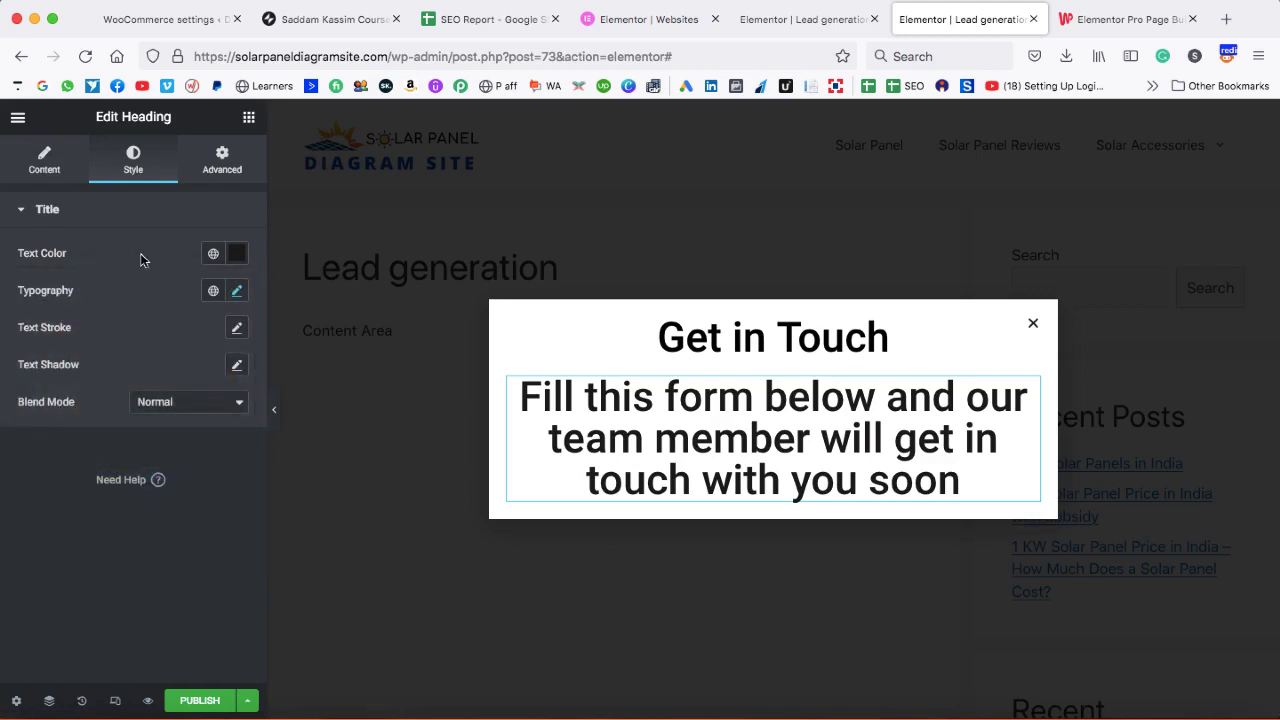
- Set the subtitle typography to size 17 and weight 400
{"action": "left_click", "coordinate": [236, 290]}
{"action": "double_click", "coordinate": [200, 431]}
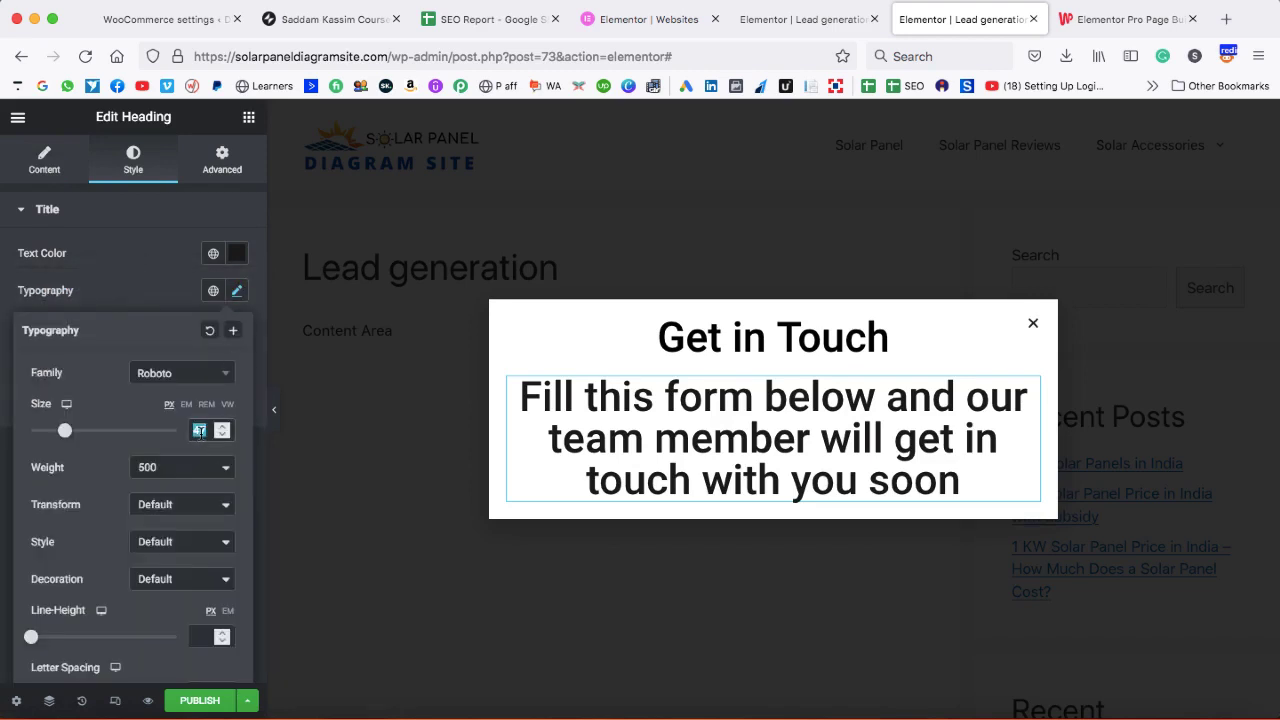
{"action": "type", "text": "15"}
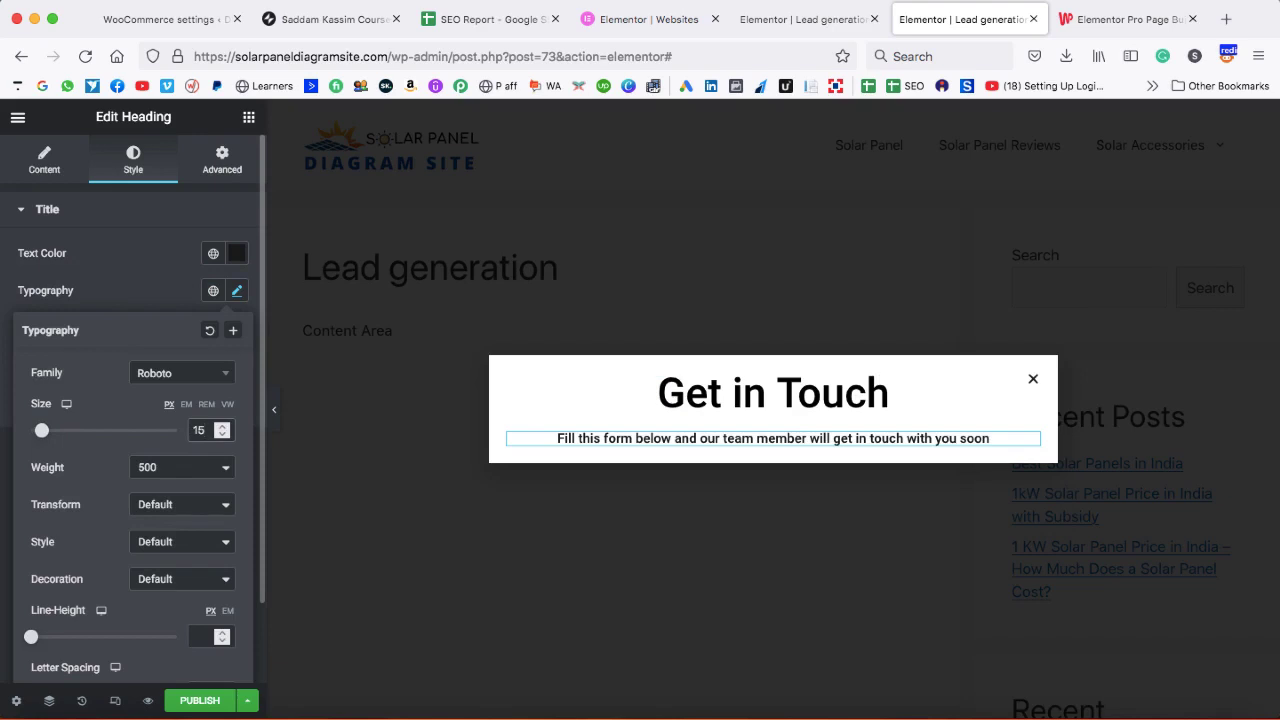
{"action": "left_click", "coordinate": [201, 475]}
{"action": "left_click", "coordinate": [177, 455]}
{"action": "left_click", "coordinate": [222, 426]}
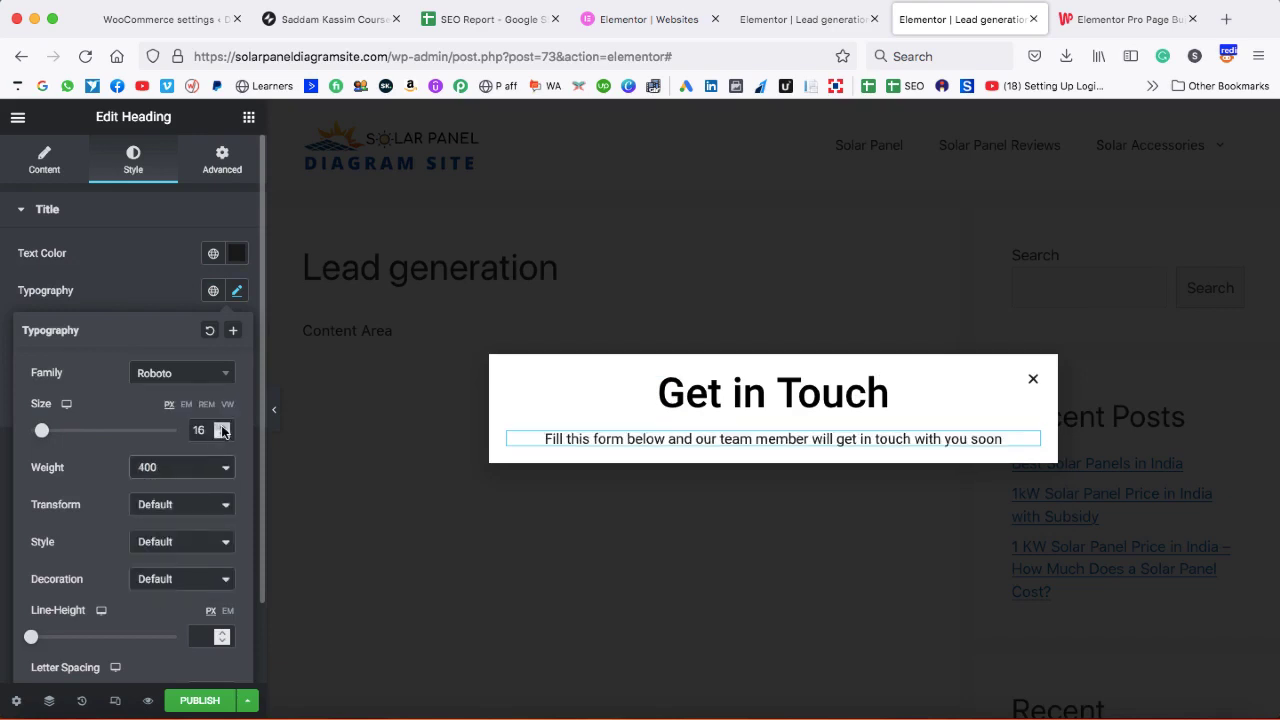
{"action": "left_click", "coordinate": [222, 426]}
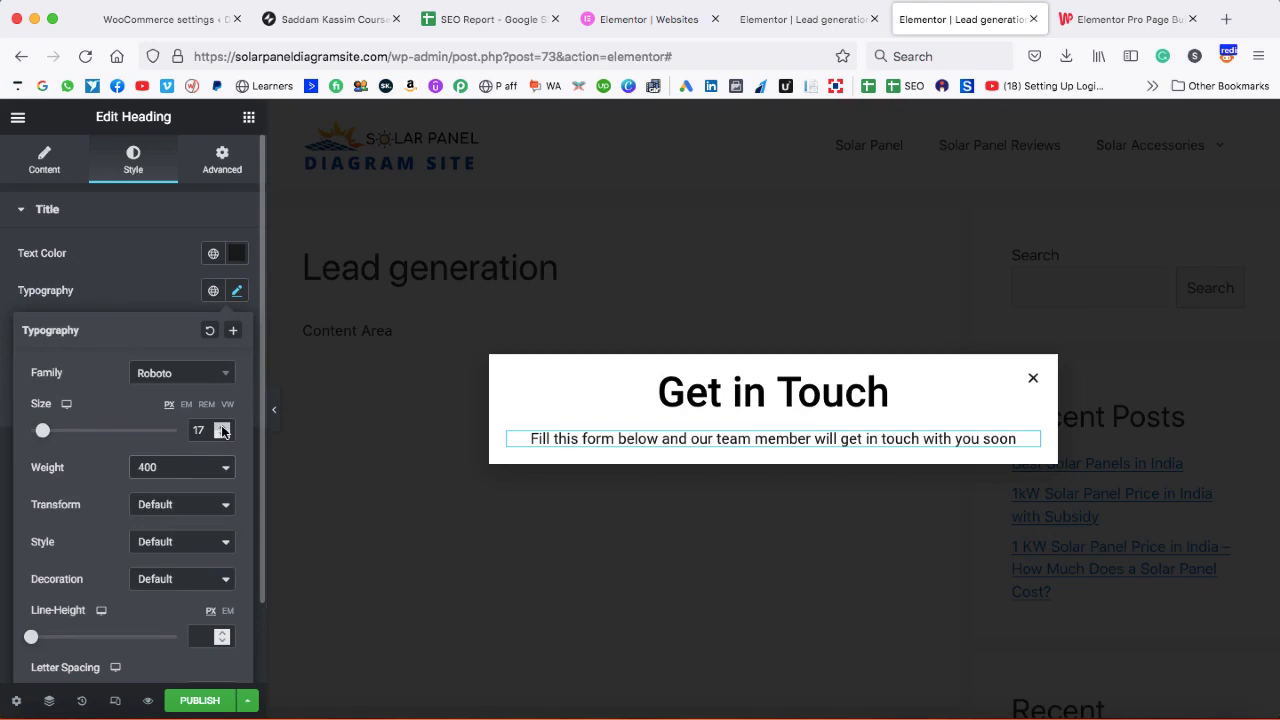
{"action": "left_click", "coordinate": [153, 290]}
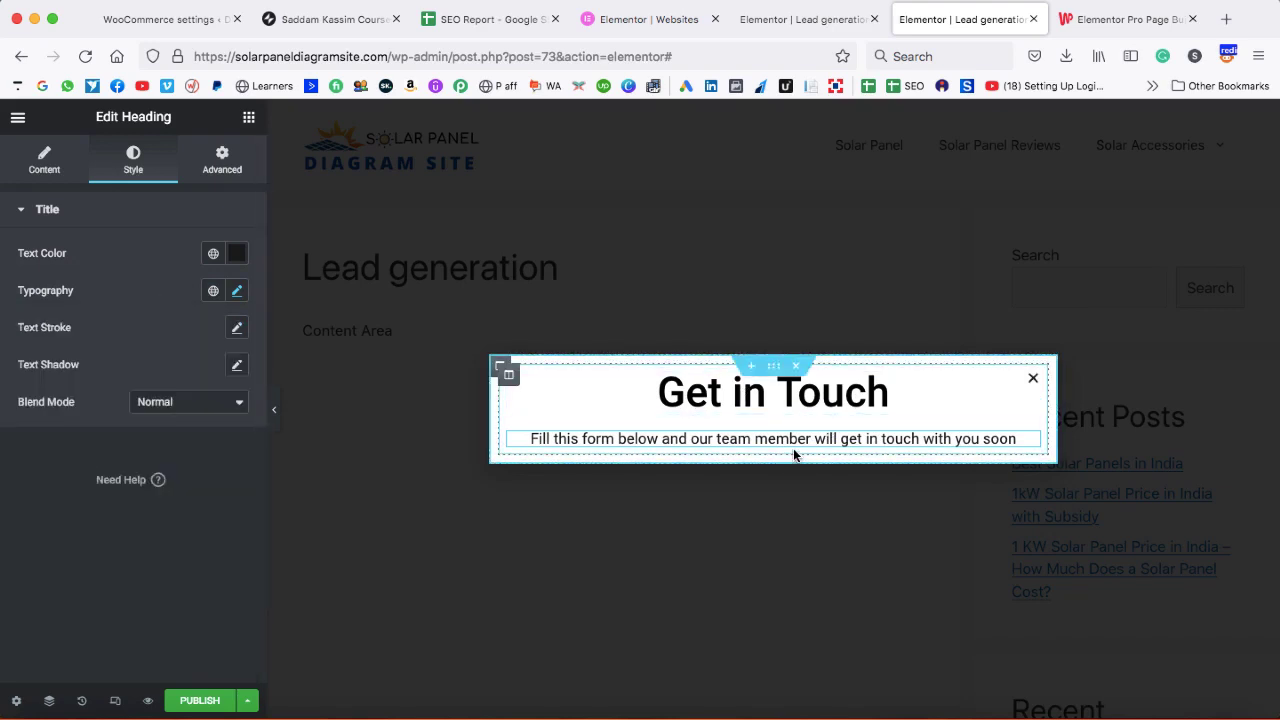
{"action": "left_click", "coordinate": [249, 117]}
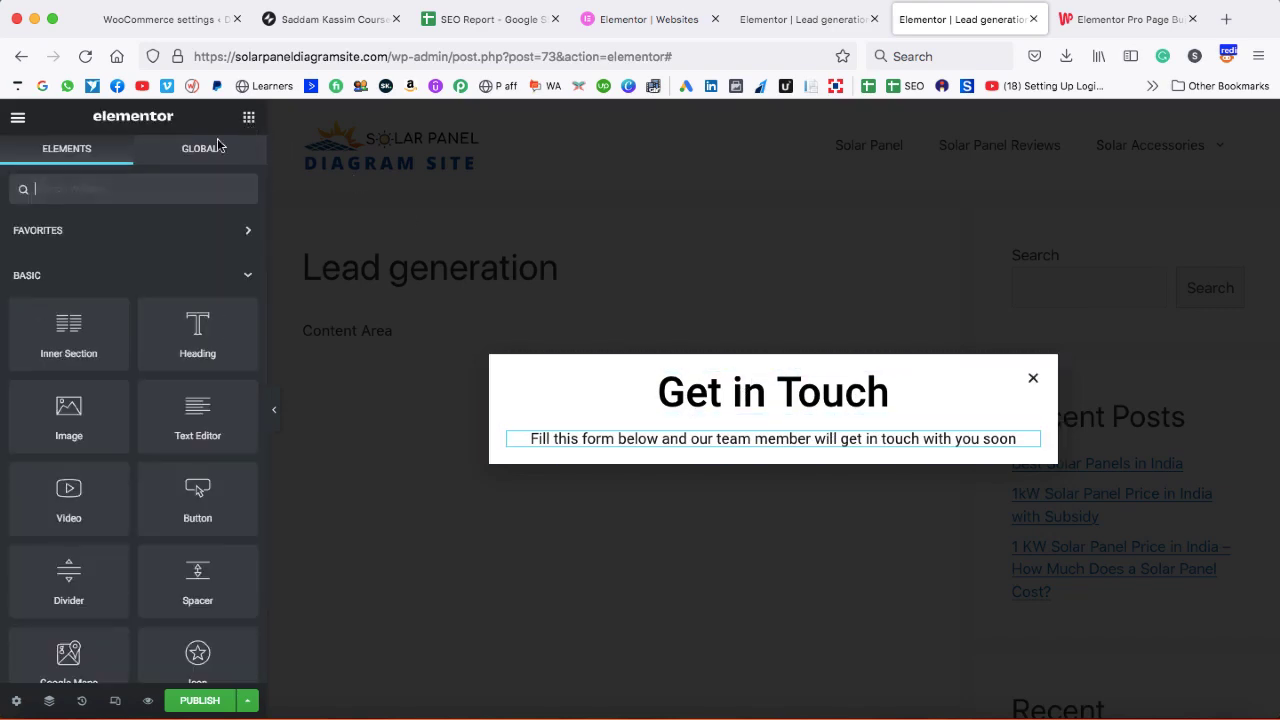
- Add a Form widget under the popup subtitle and set its Name field to 50% width
{"action": "type", "text": "form"}
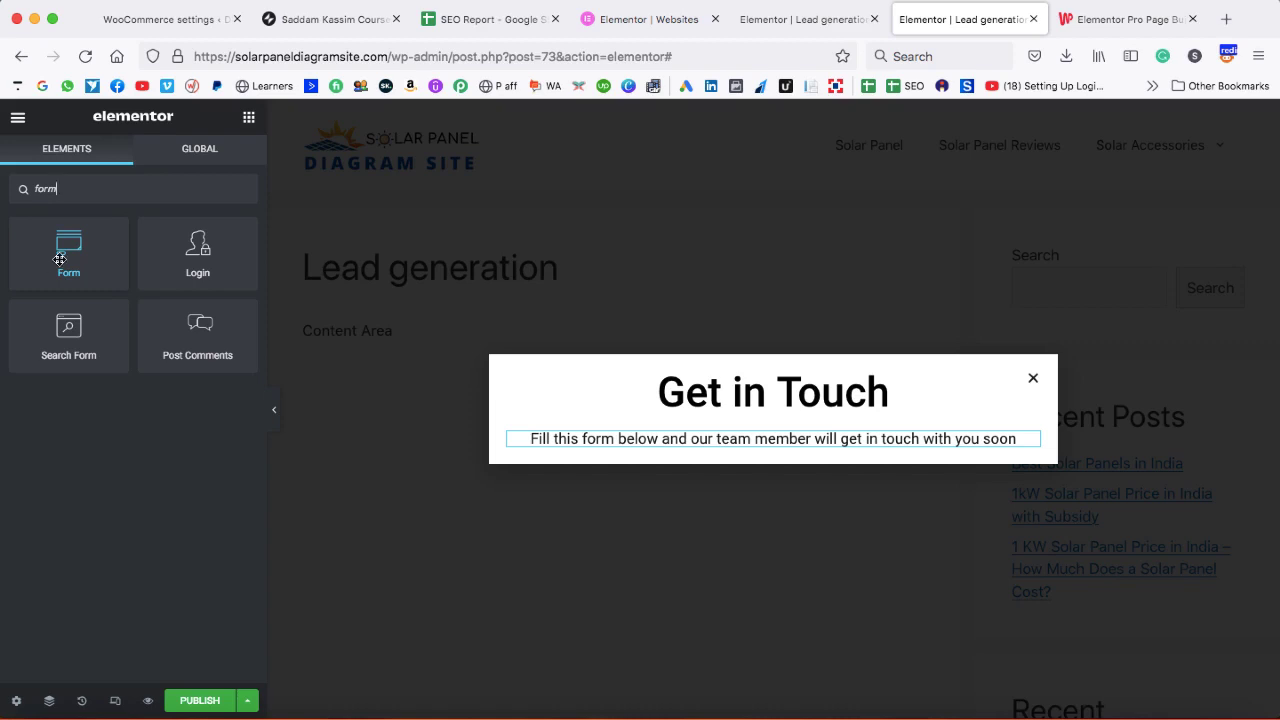
{"action": "left_click_drag", "start_coordinate": [60, 260], "coordinate": [652, 441]}
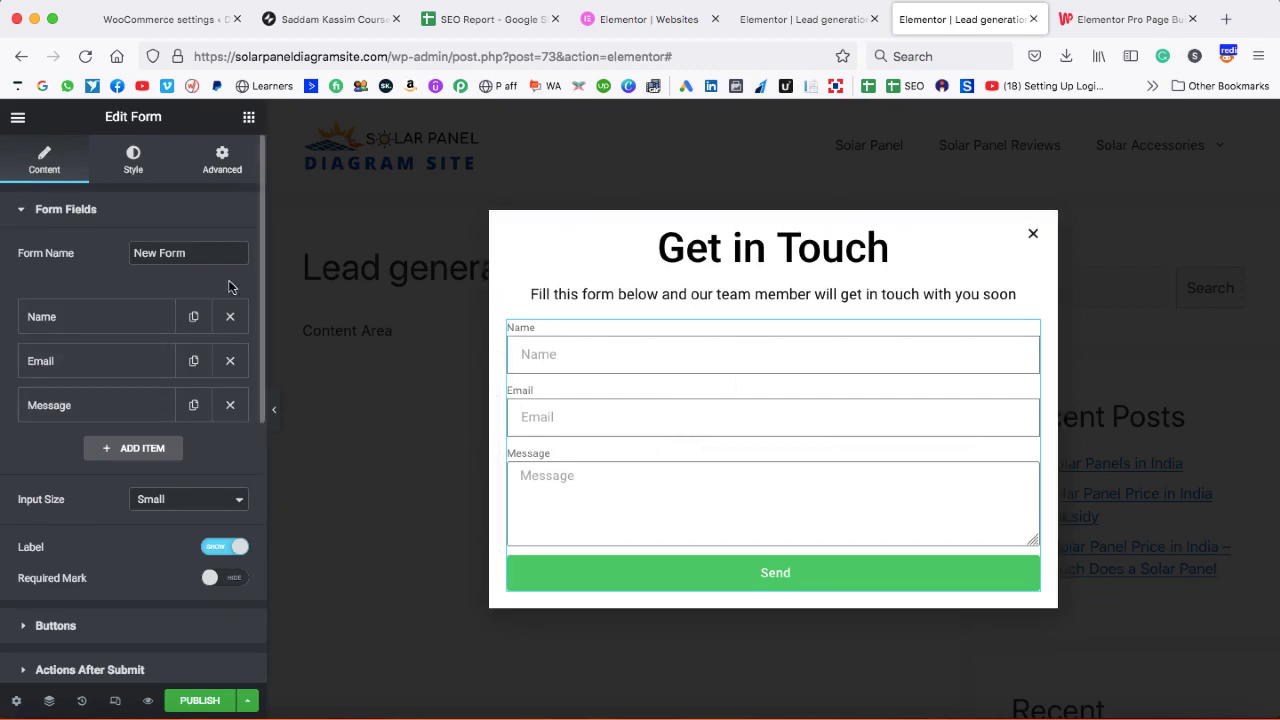
{"action": "left_click", "coordinate": [85, 316]}
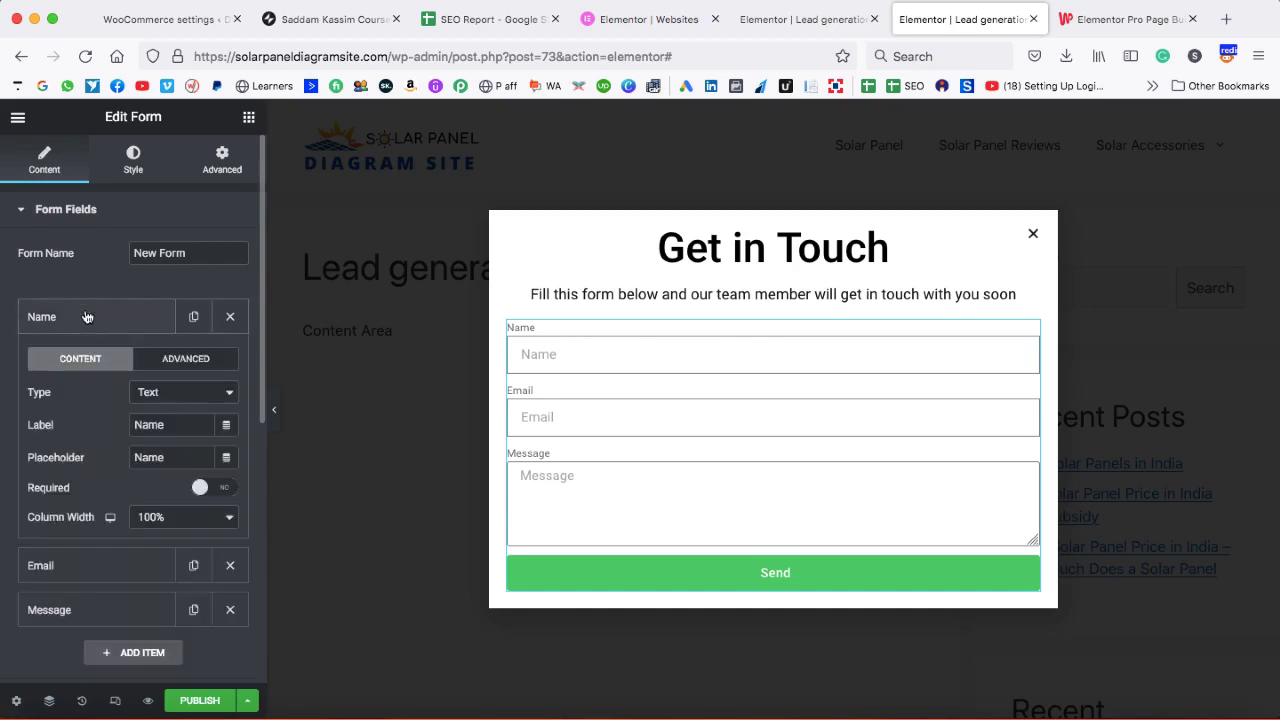
{"action": "left_click", "coordinate": [166, 522]}
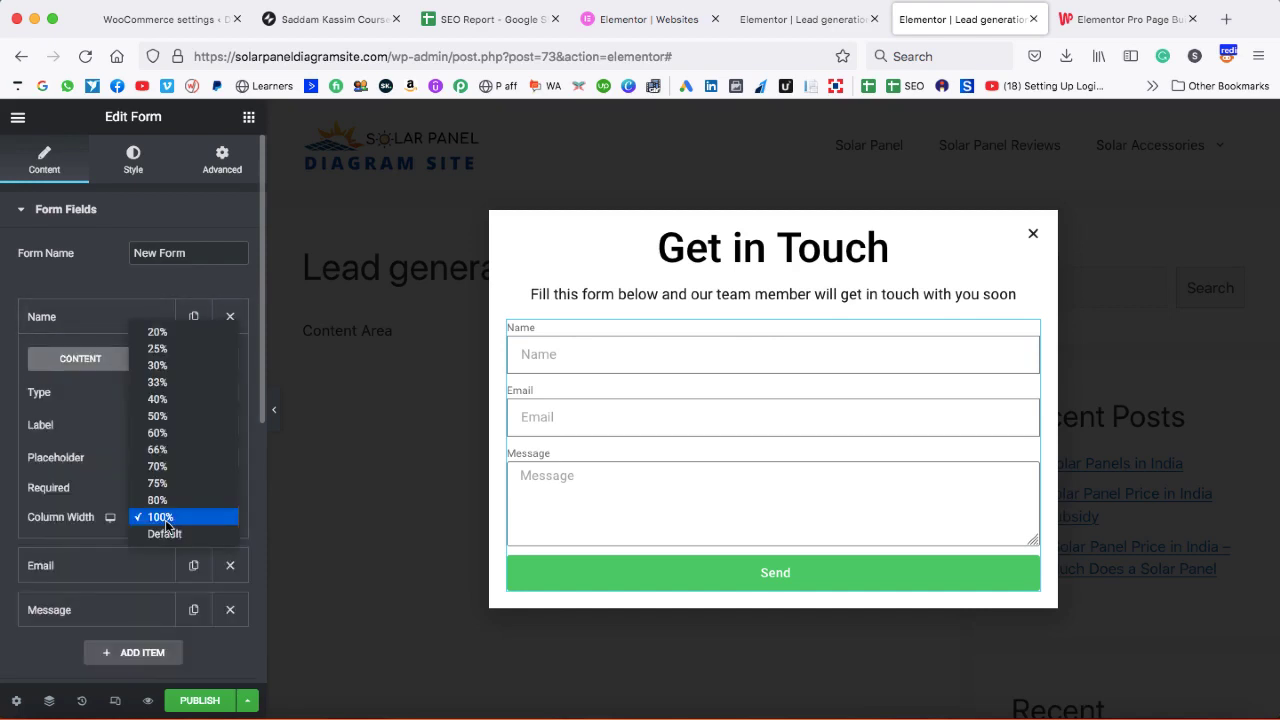
{"action": "left_click", "coordinate": [165, 416]}
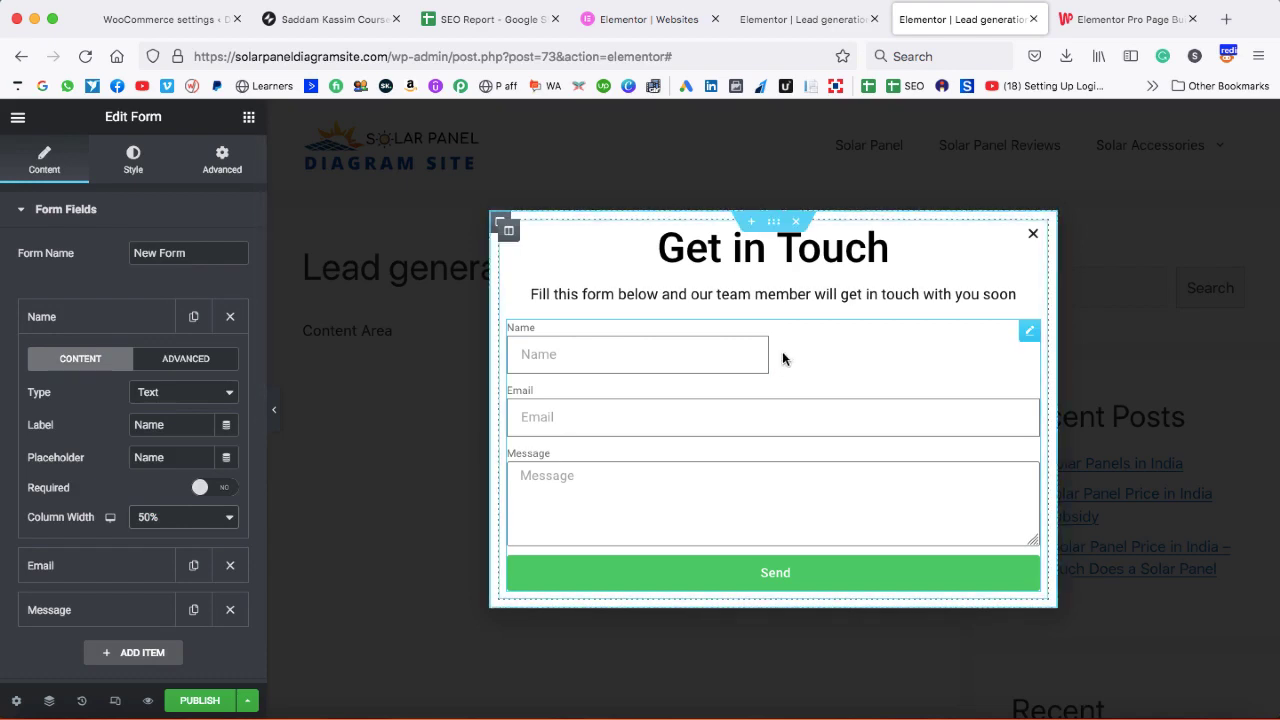
- Set the Email field's column width to 50% so it sits beside Name
{"action": "left_click", "coordinate": [122, 320]}
{"action": "left_click", "coordinate": [131, 366]}
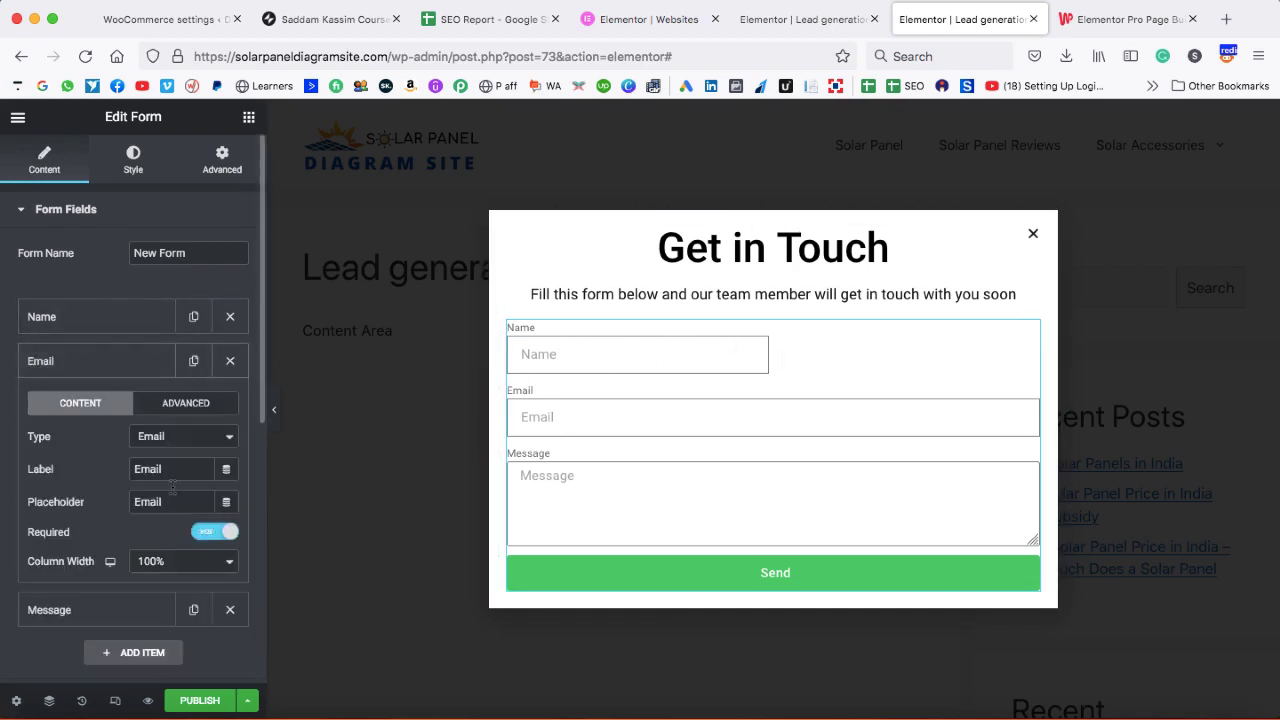
{"action": "left_click", "coordinate": [172, 561]}
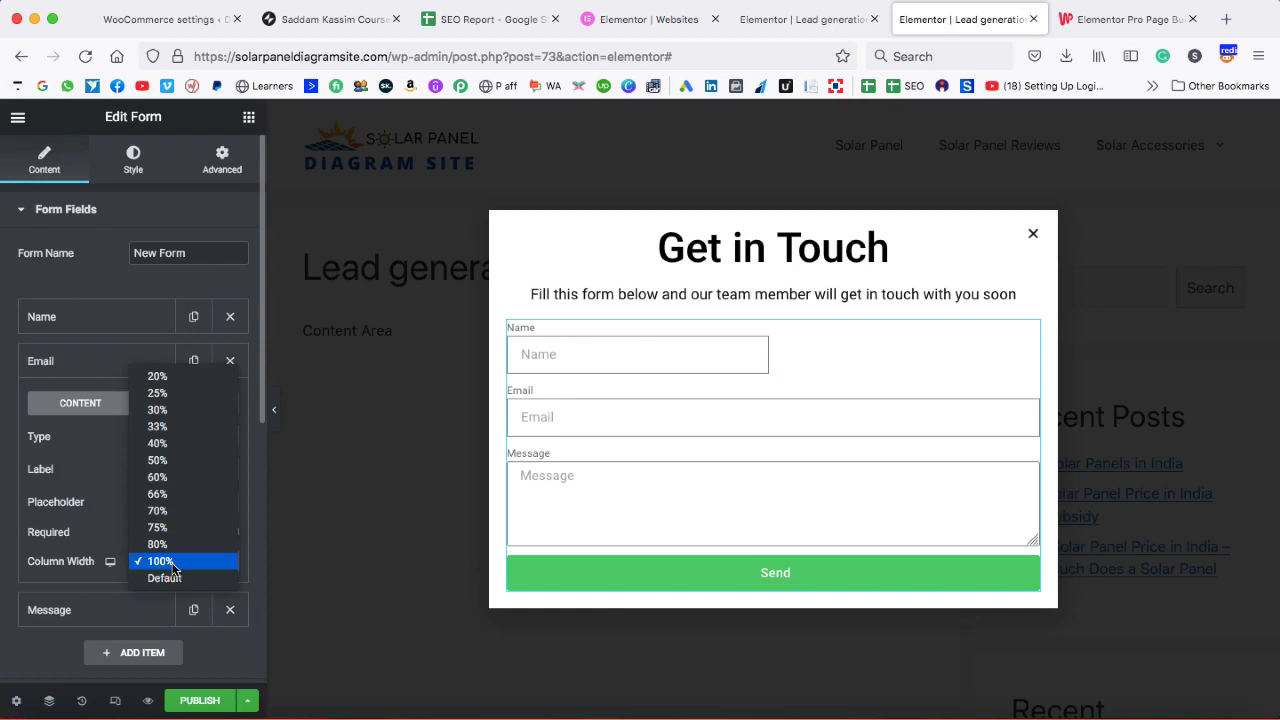
{"action": "left_click", "coordinate": [167, 467]}
{"action": "left_click", "coordinate": [757, 381]}
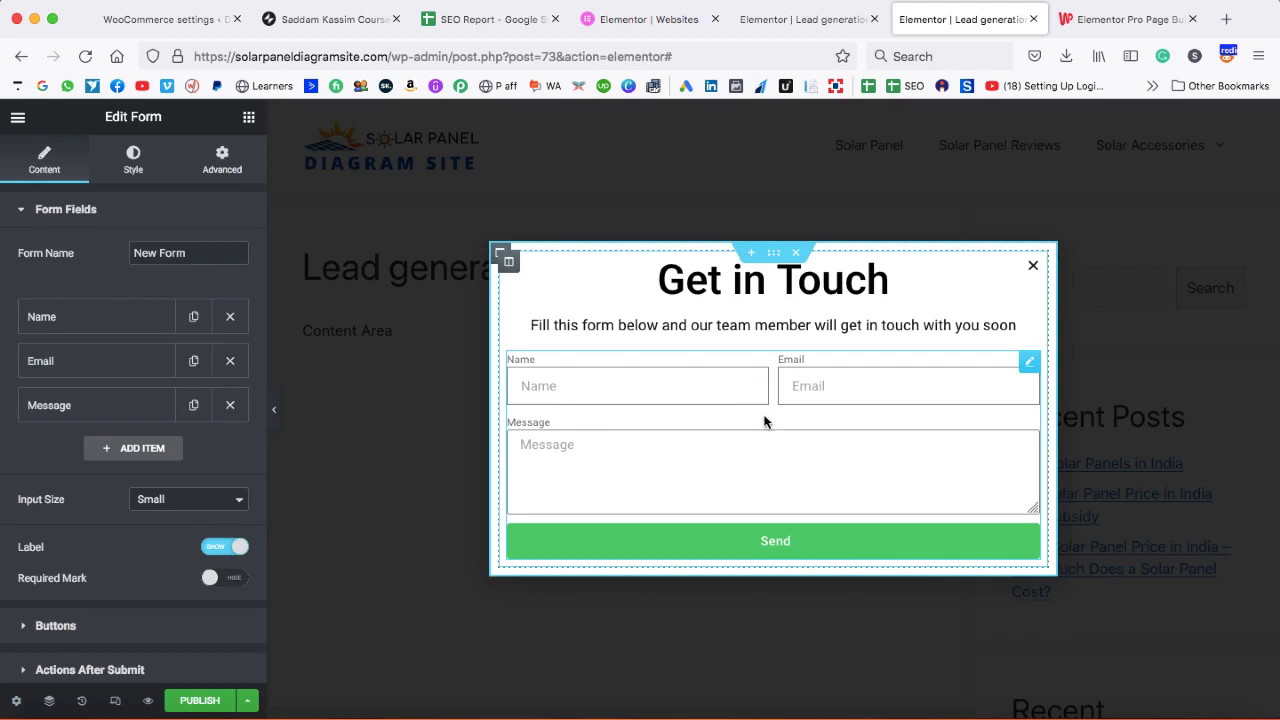
- Add a new form field labelled 'Subject' with a placeholder
{"action": "left_click", "coordinate": [144, 450]}
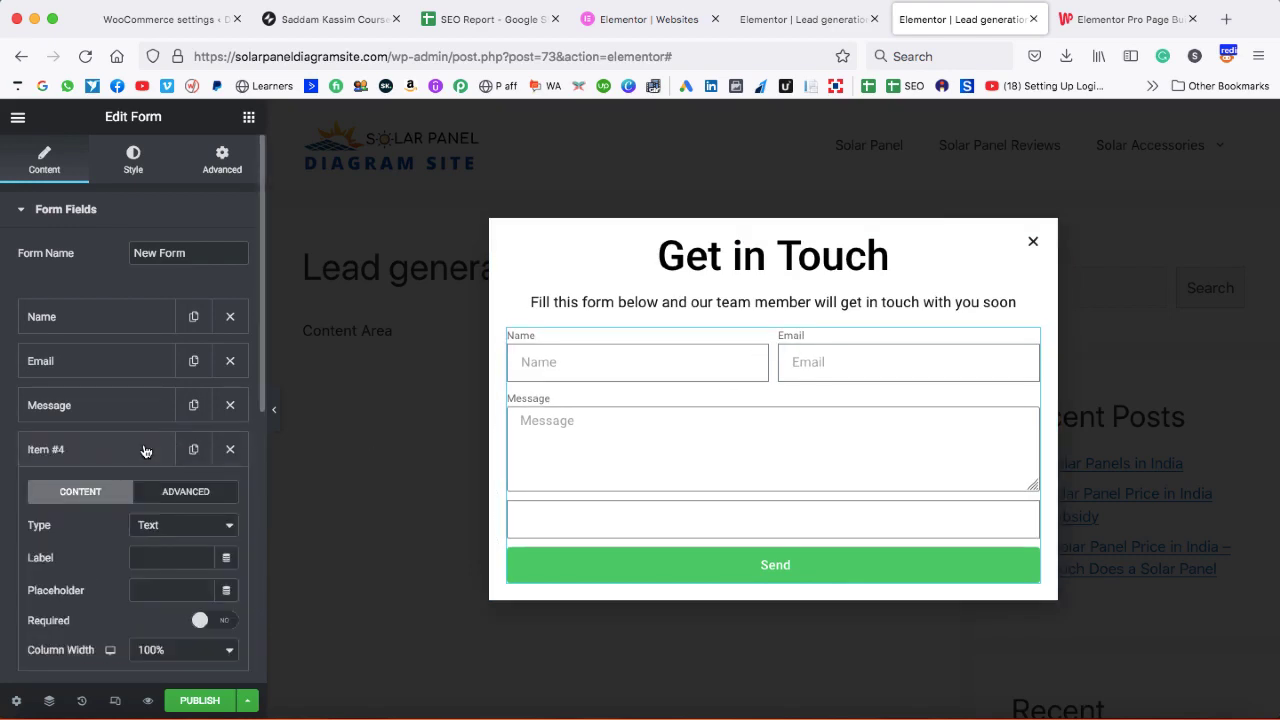
{"action": "left_click", "coordinate": [150, 557]}
{"action": "type", "text": "Sub"}
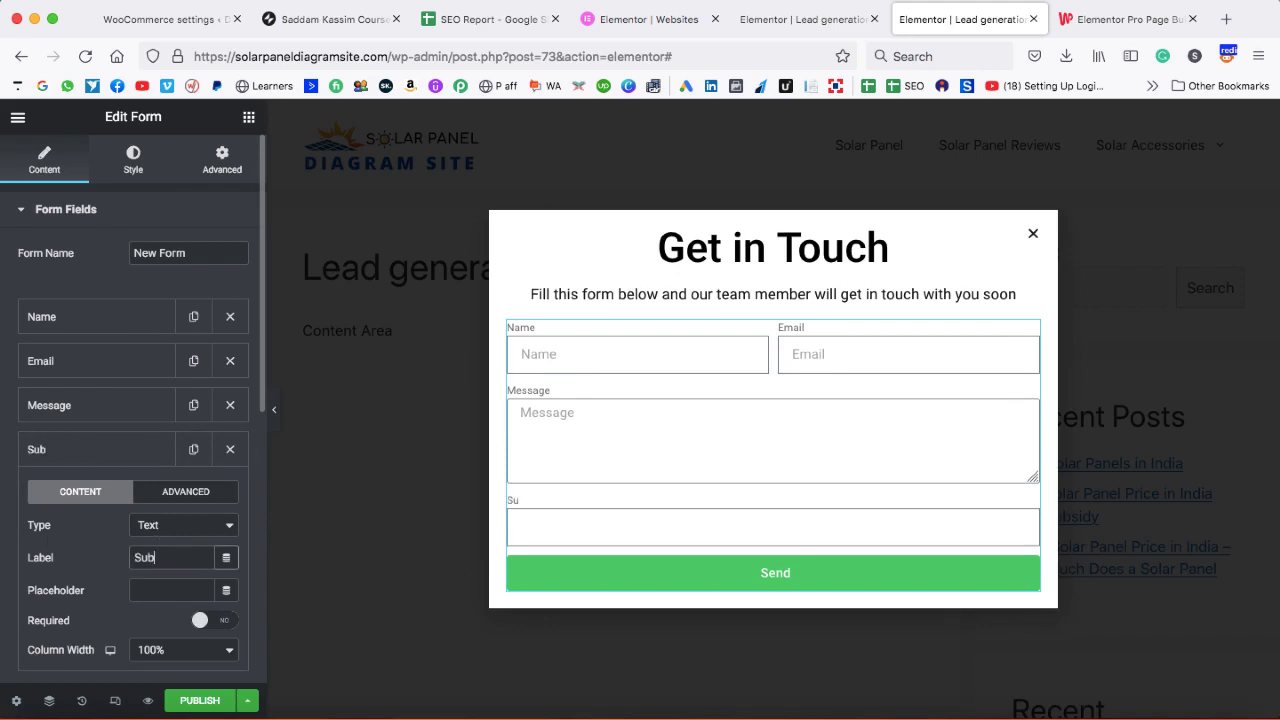
{"action": "type", "text": "ject"}
{"action": "key", "text": "Tab"}
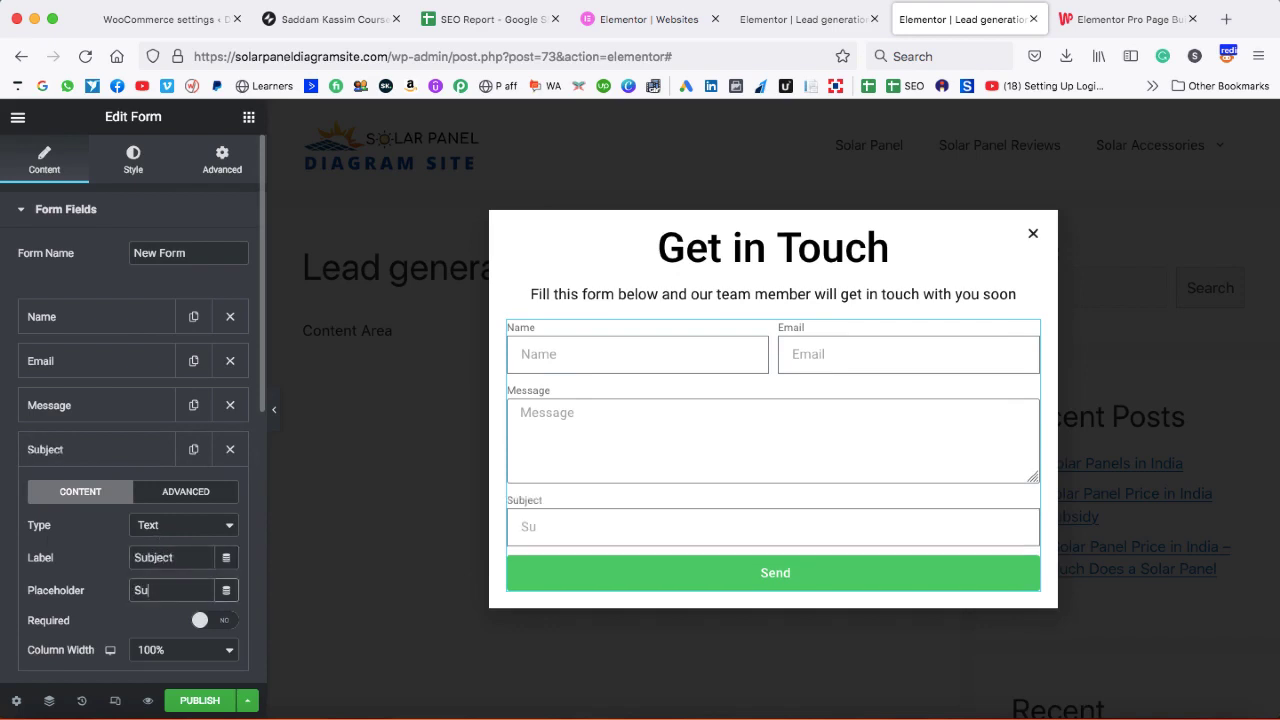
{"action": "type", "text": "Subject"}
- Move the Subject field above Message and hide all field labels
{"action": "left_click", "coordinate": [114, 446]}
{"action": "left_click_drag", "start_coordinate": [114, 446], "coordinate": [115, 402]}
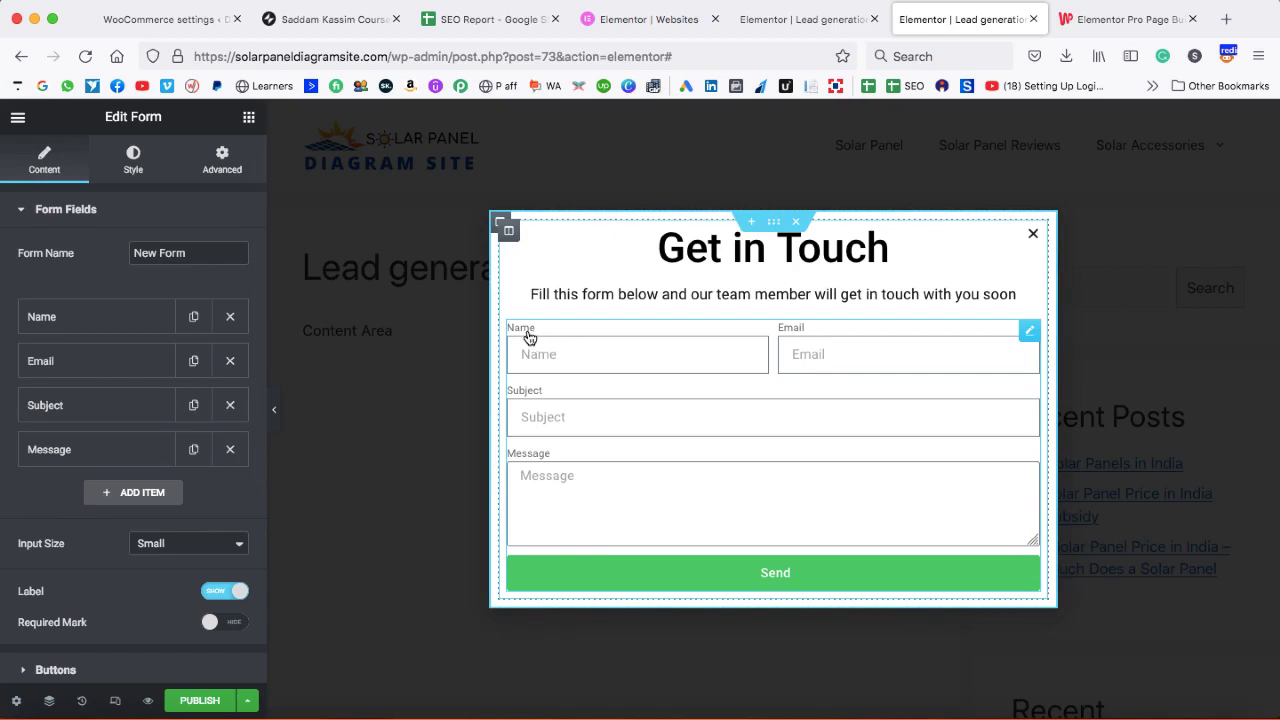
{"action": "left_click", "coordinate": [217, 593]}
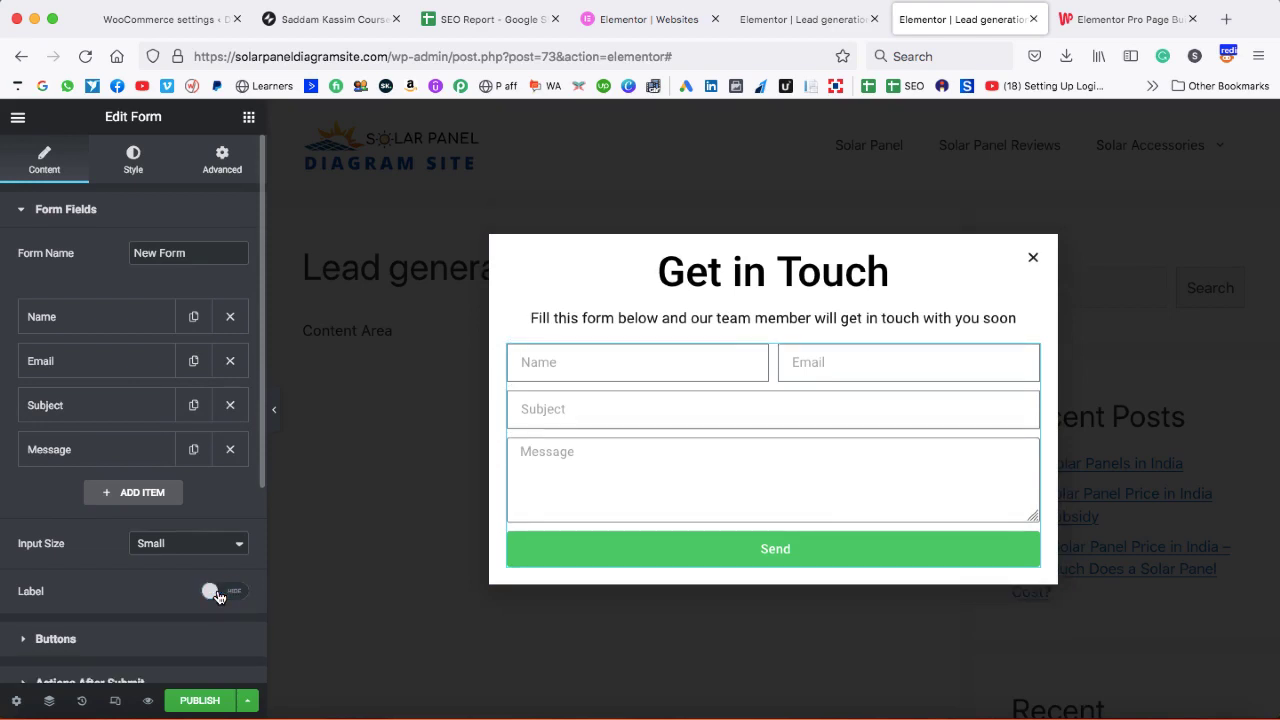
{"action": "scroll", "coordinate": [200, 590], "scroll_direction": "down", "scroll_amount": 5}
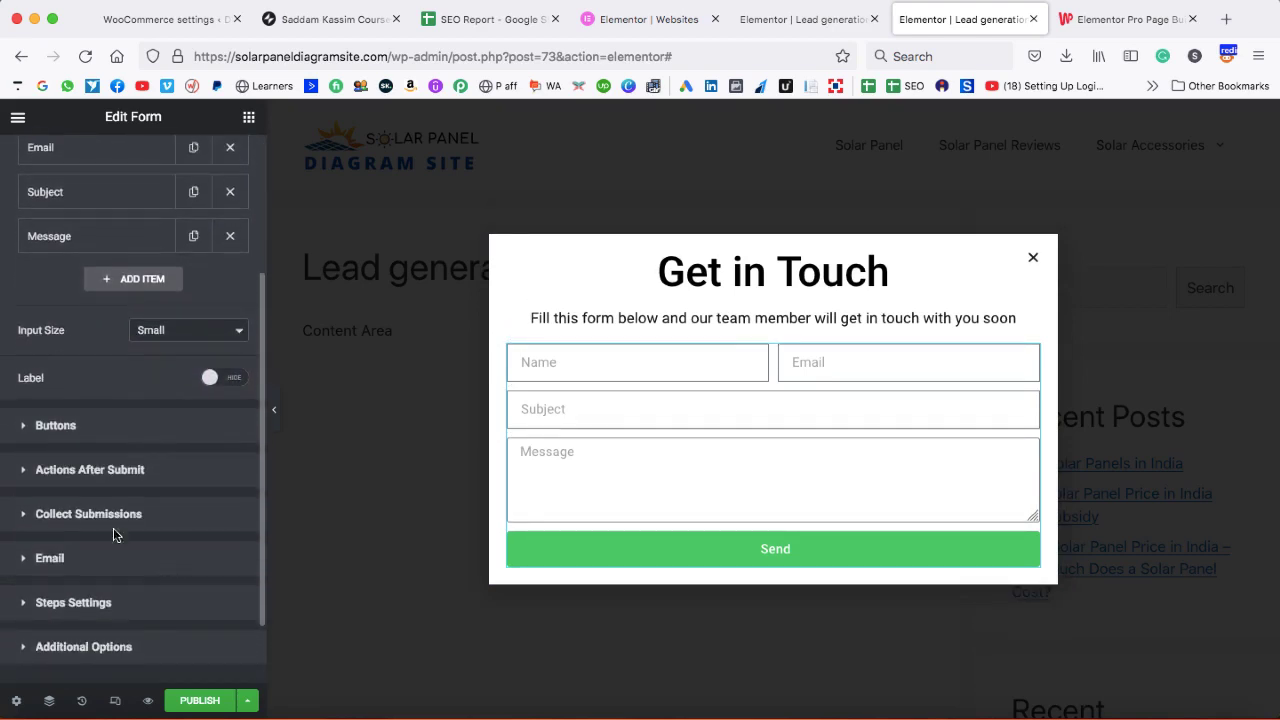
- Change the submit button text to 'Send my Inquiry'
{"action": "left_click", "coordinate": [25, 427]}
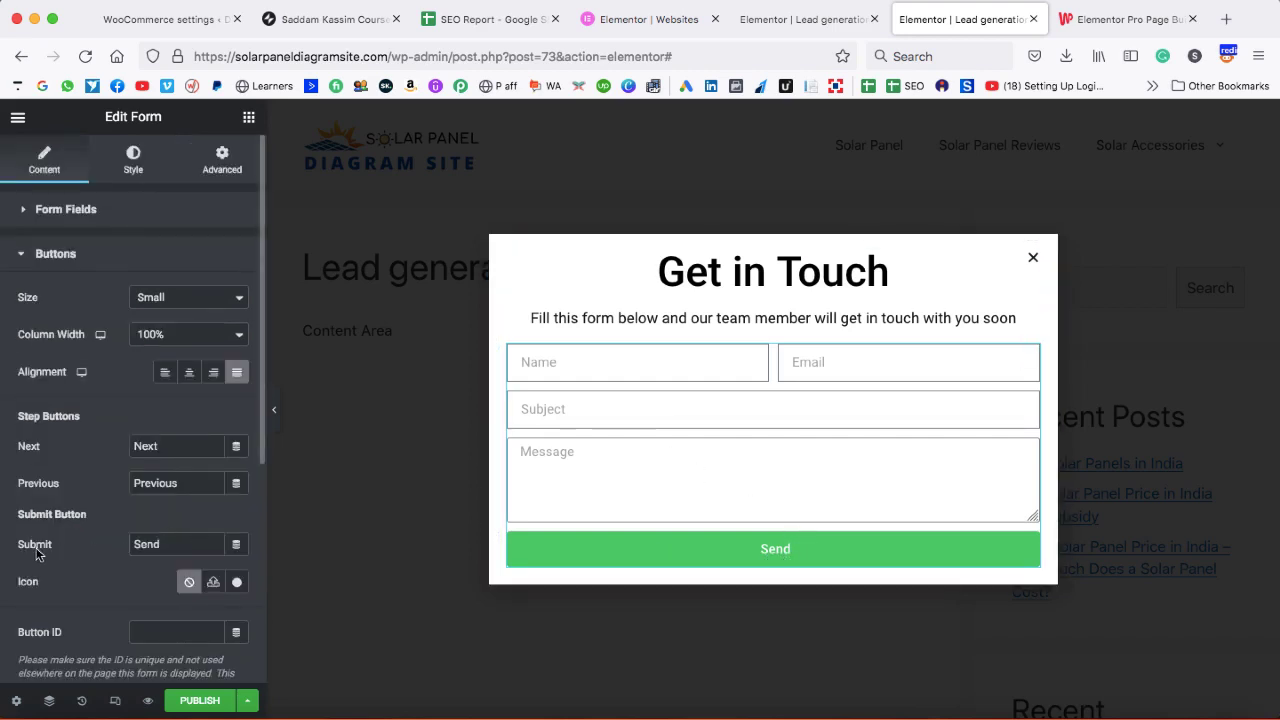
{"action": "left_click_drag", "start_coordinate": [163, 545], "coordinate": [130, 545]}
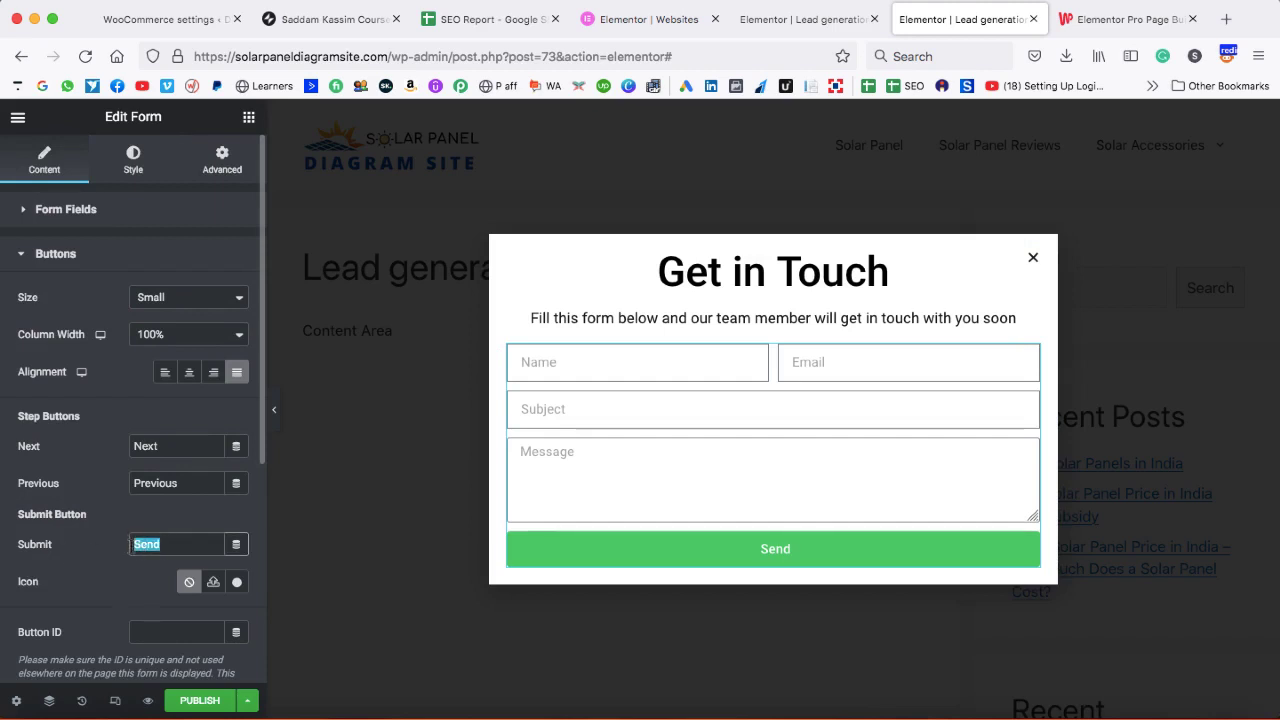
{"action": "type", "text": "Send my Inquiry"}
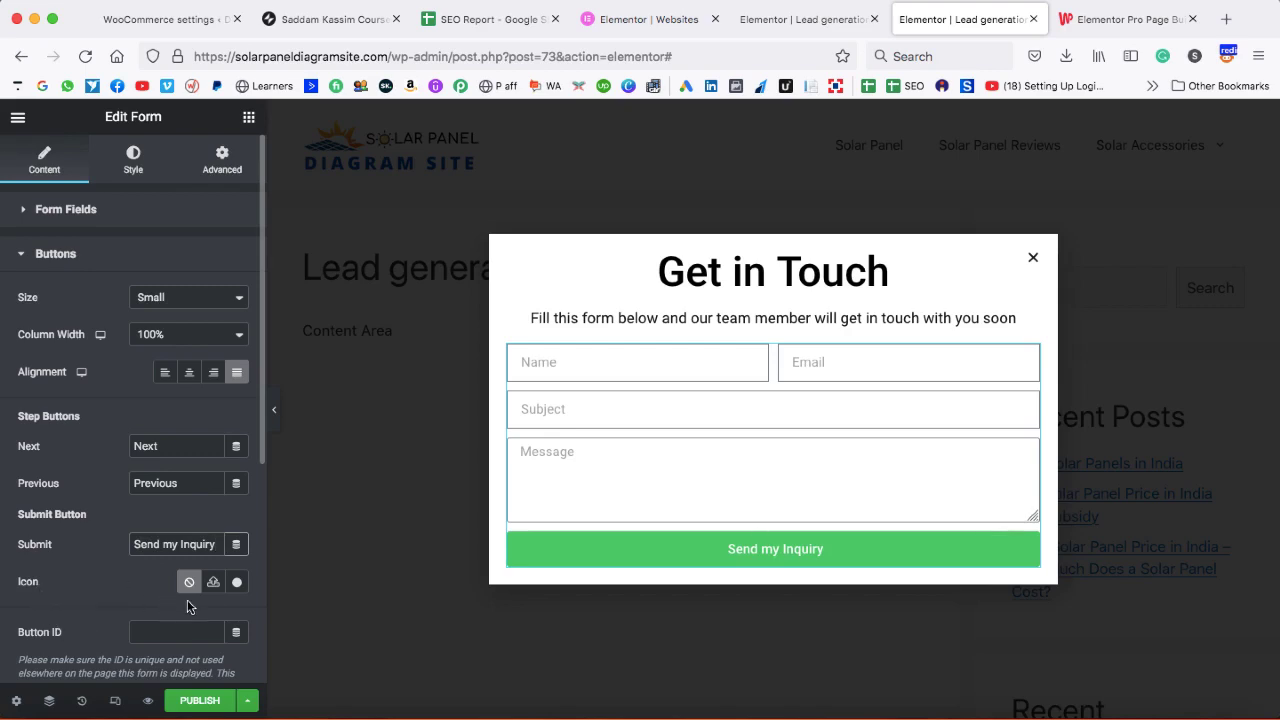
- Add the Location arrow icon from the Icon Library before the button text
{"action": "left_click", "coordinate": [237, 583]}
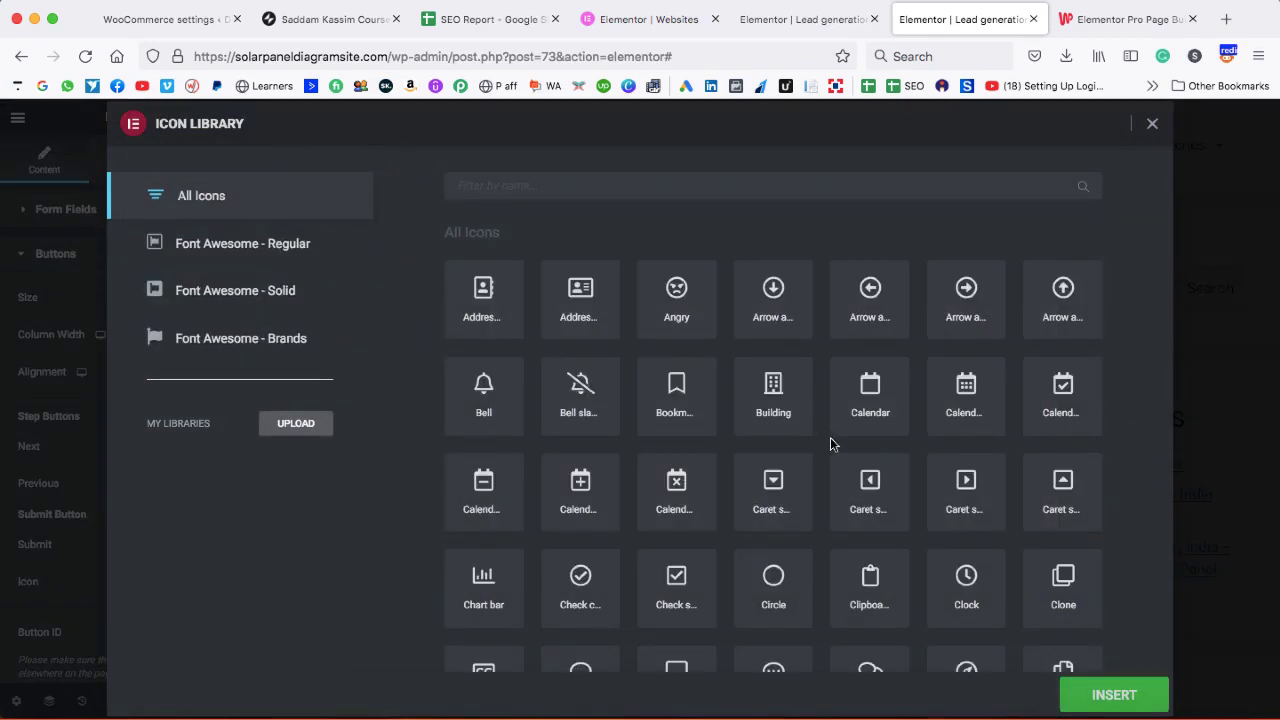
{"action": "scroll", "coordinate": [830, 444], "scroll_direction": "down", "scroll_amount": 6}
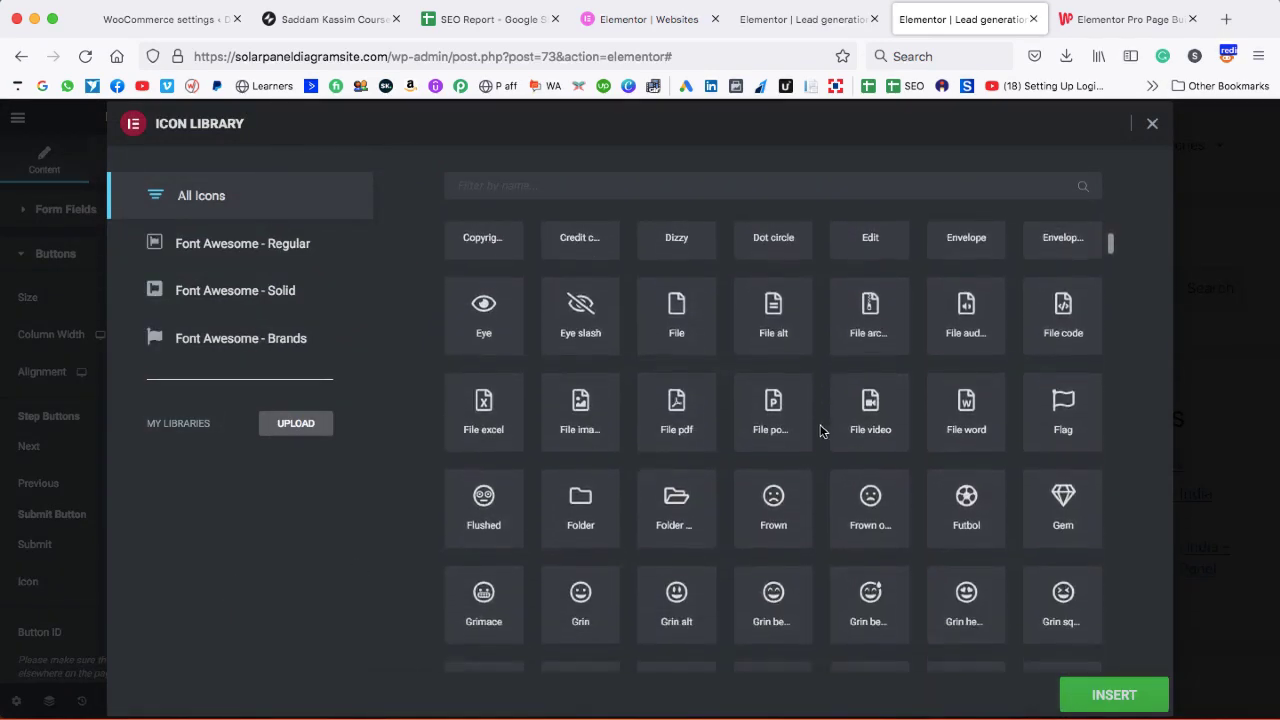
{"action": "scroll", "coordinate": [820, 430], "scroll_direction": "up", "scroll_amount": 6}
{"action": "type", "text": "s"}
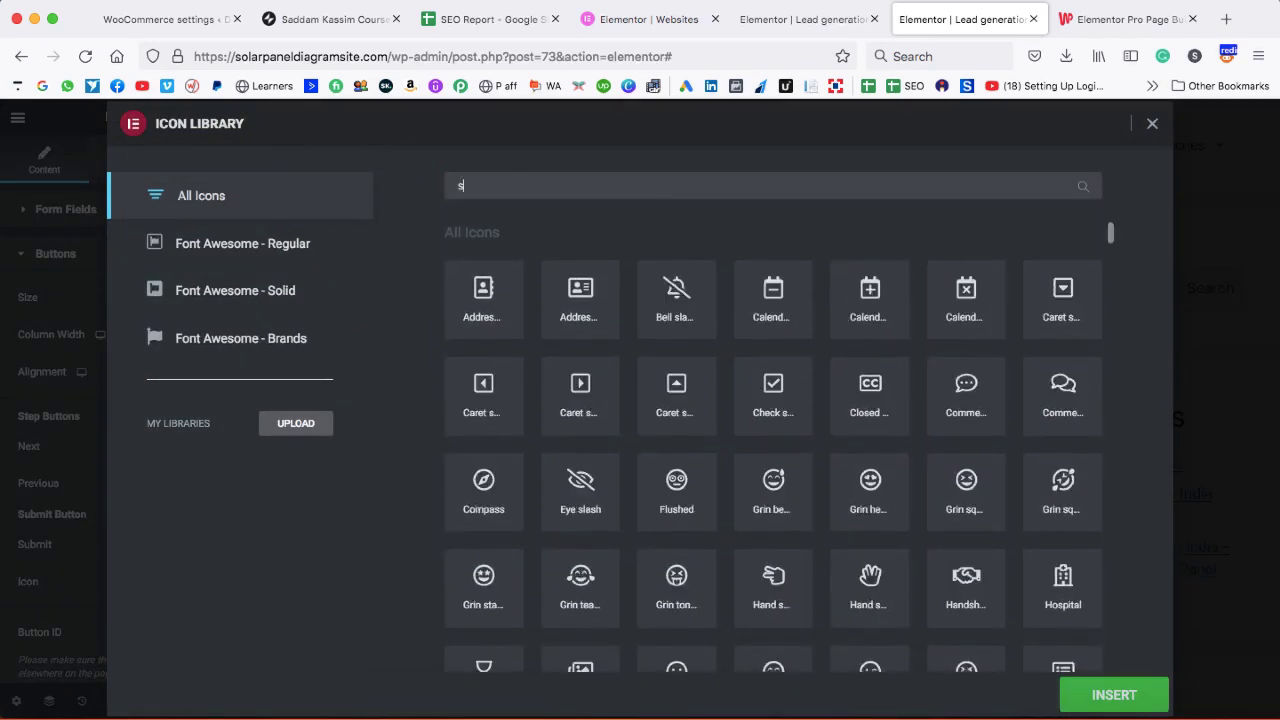
{"action": "key", "text": "BackSpace"}
{"action": "type", "text": "arrow"}
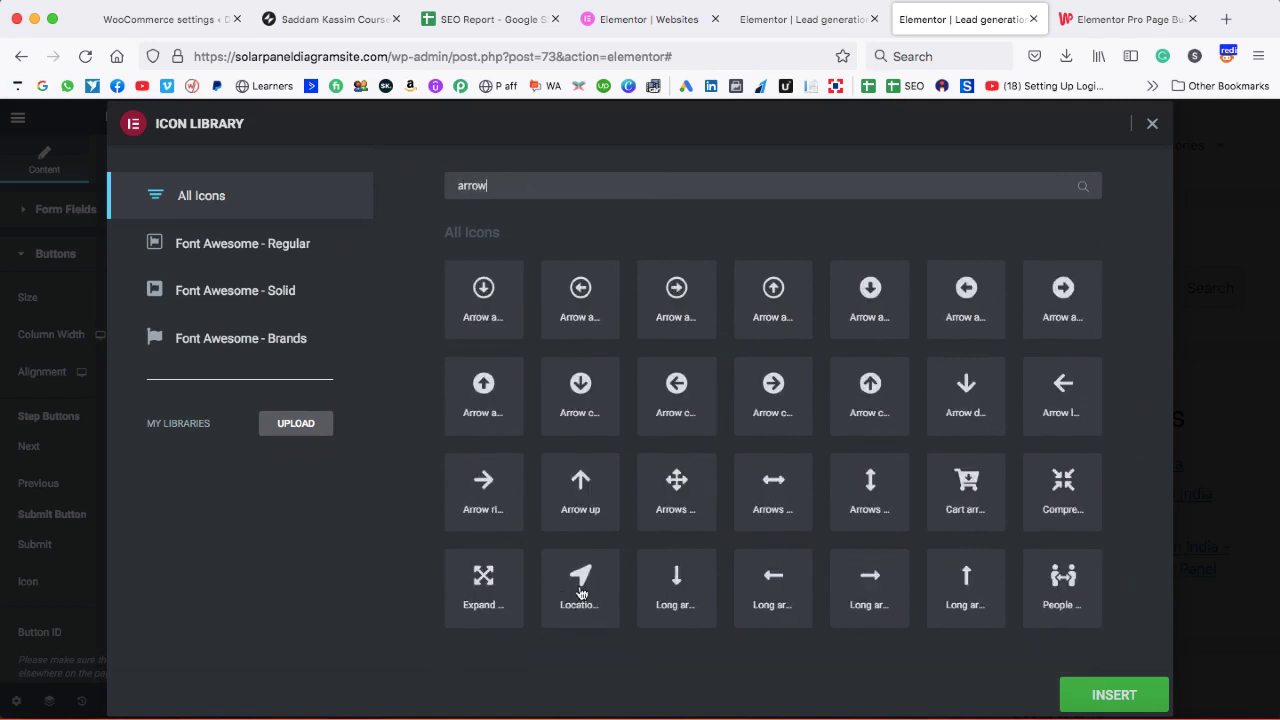
{"action": "left_click", "coordinate": [580, 590]}
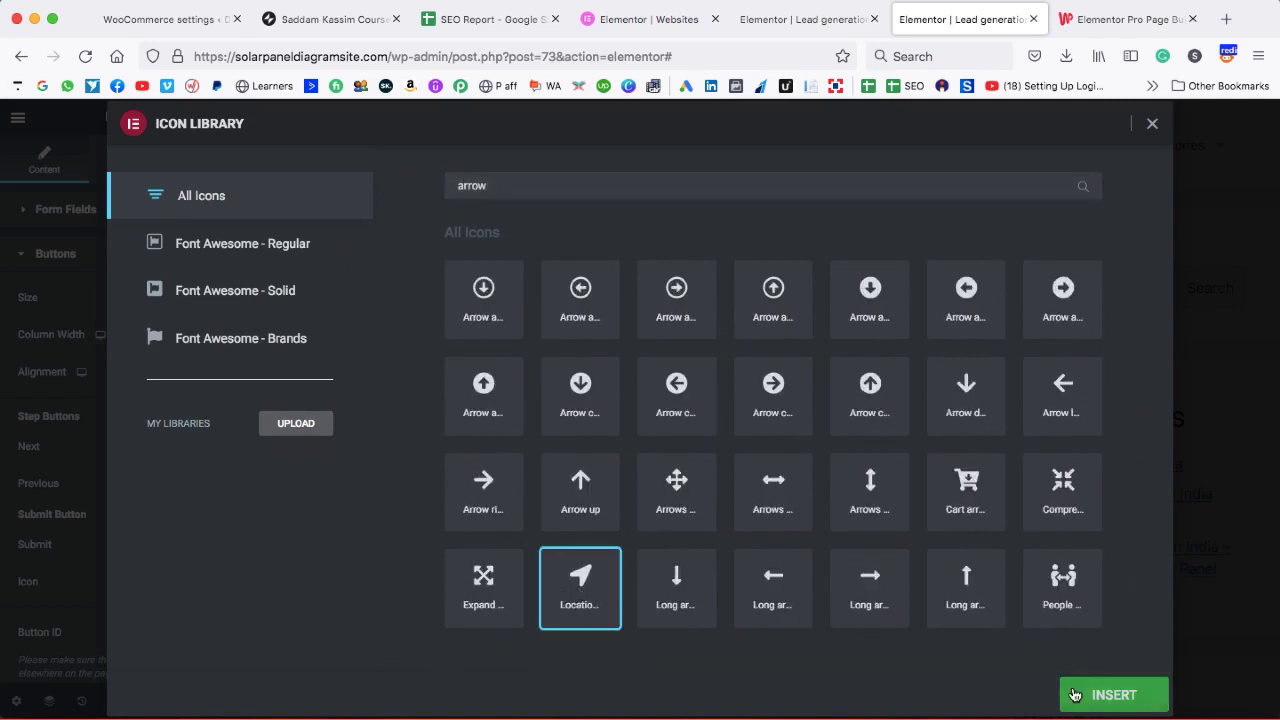
{"action": "left_click", "coordinate": [1110, 694]}
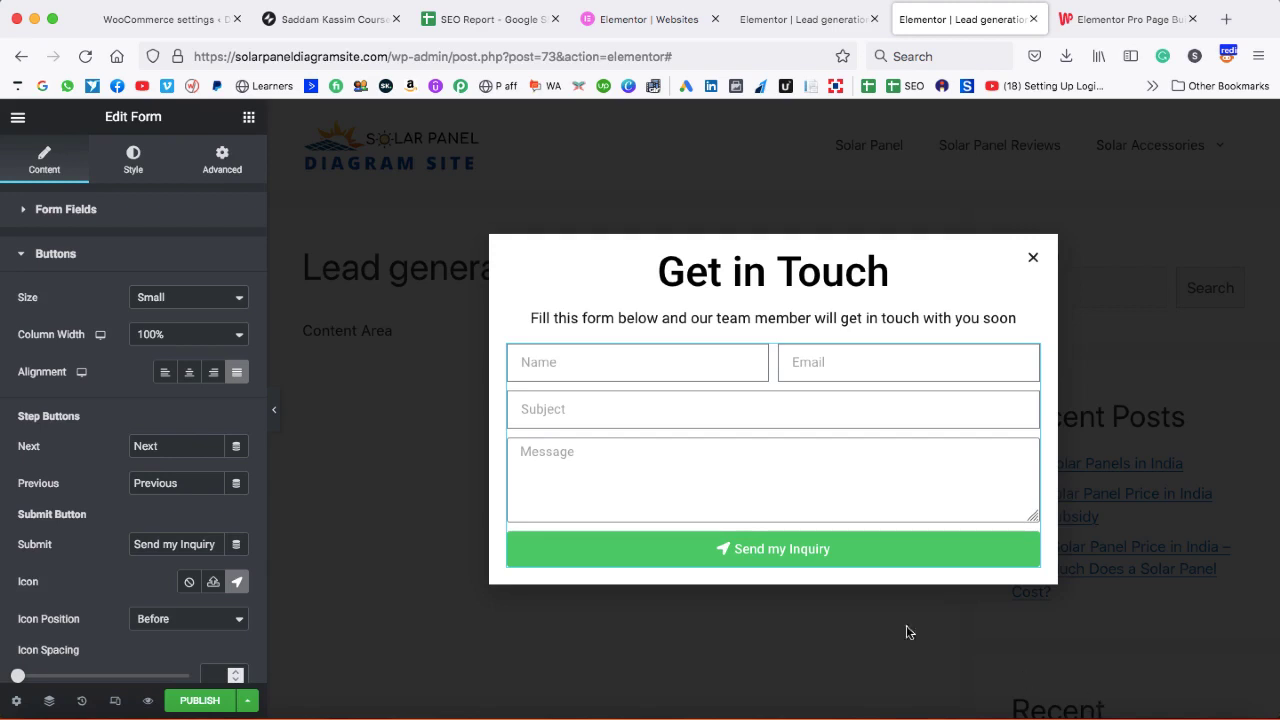
{"action": "left_click", "coordinate": [24, 258]}
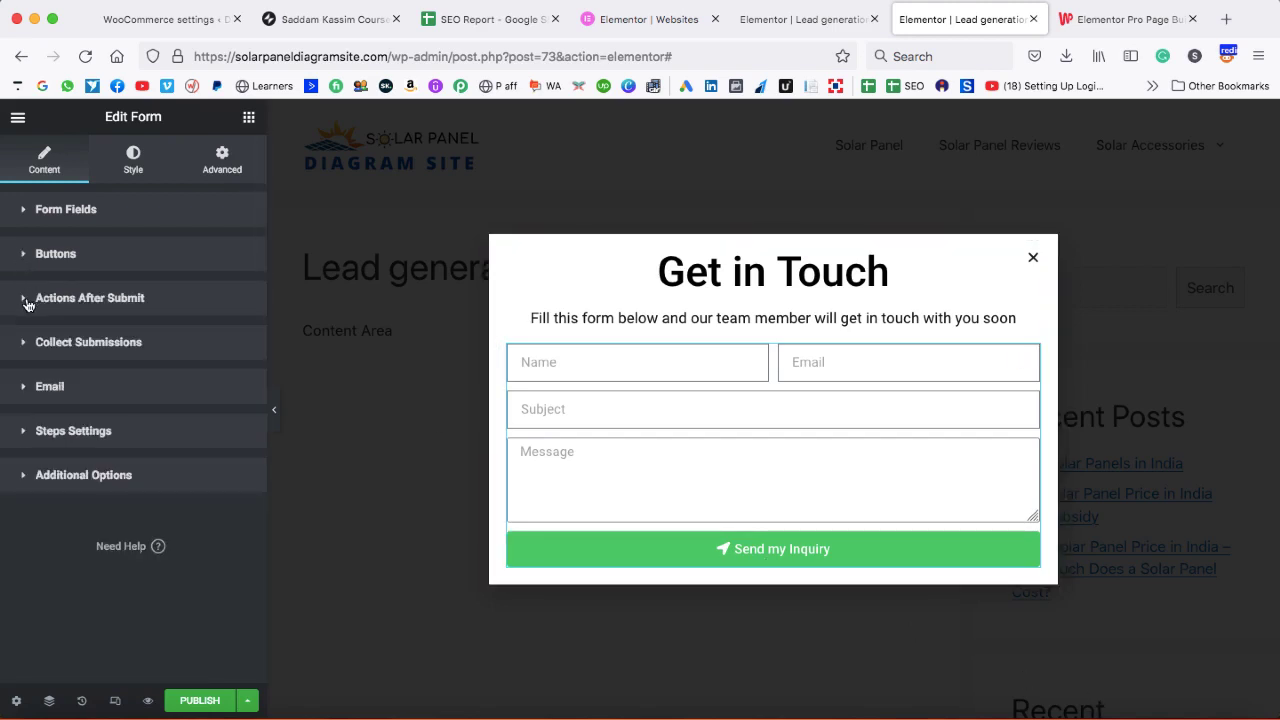
- In the after-submit Email settings, change the notification subject to 'New inquiry recieved'
{"action": "left_click", "coordinate": [28, 302]}
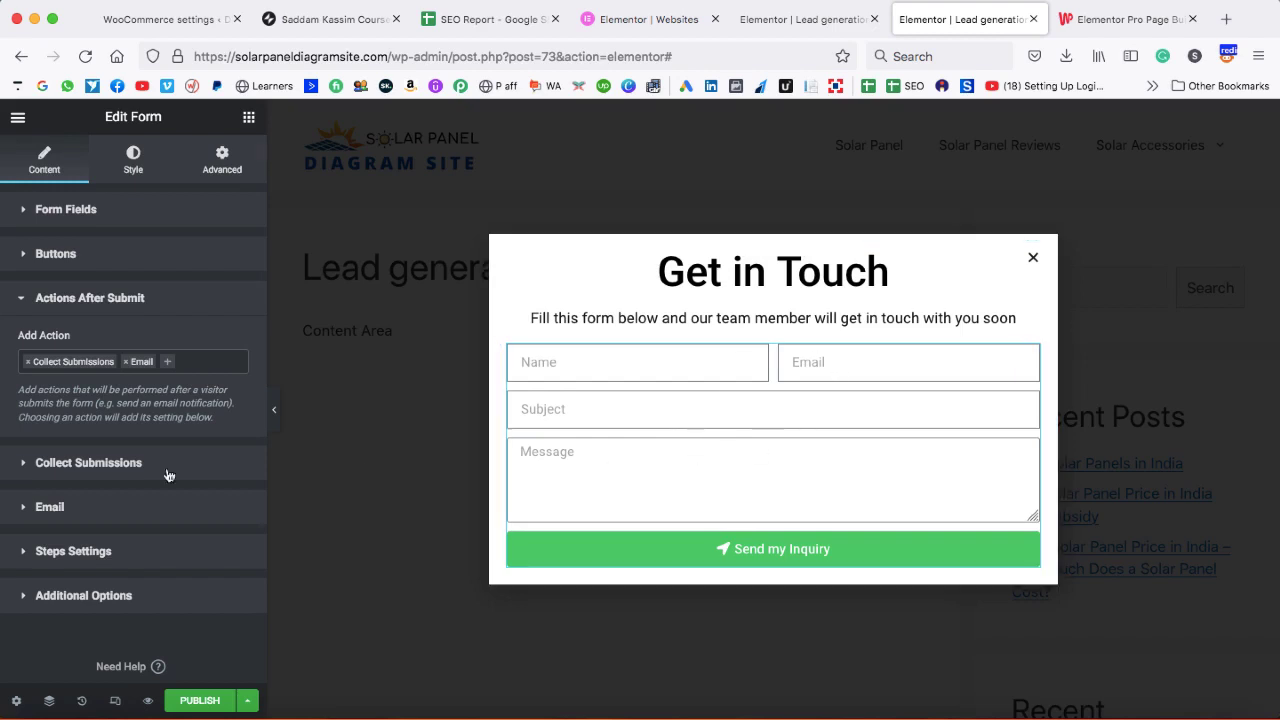
{"action": "left_click", "coordinate": [25, 510]}
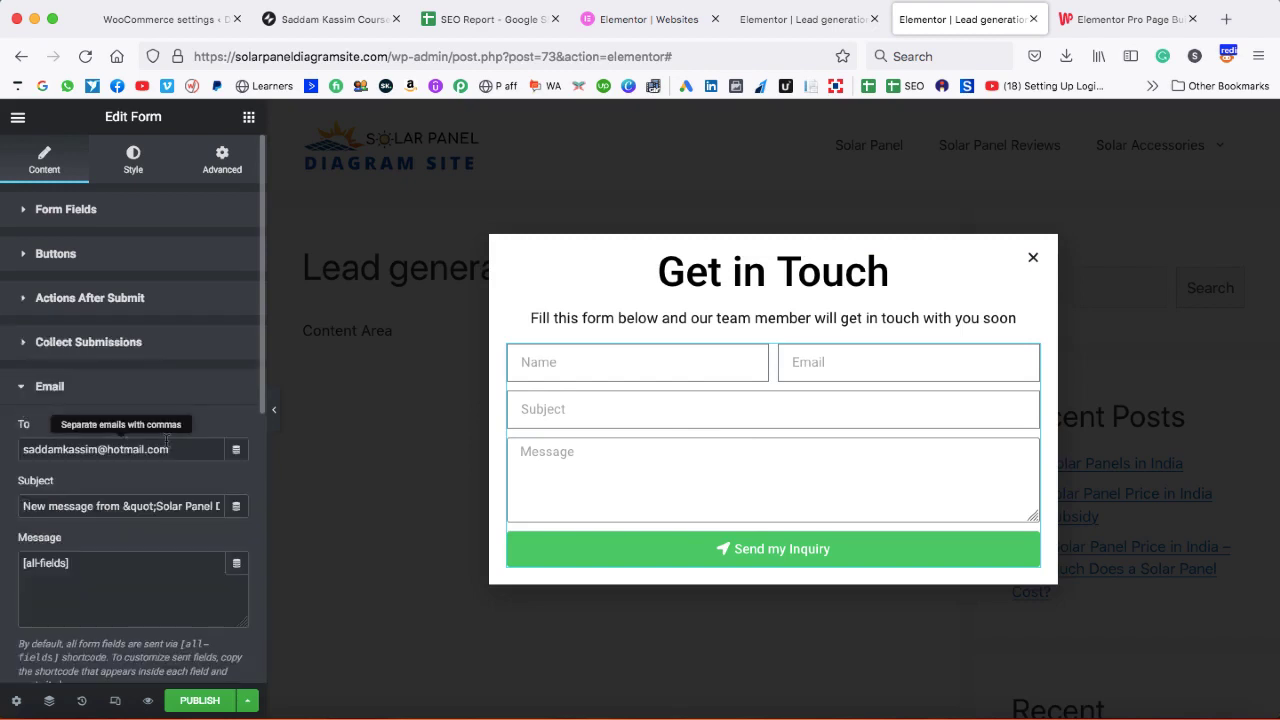
{"action": "left_click_drag", "start_coordinate": [182, 445], "coordinate": [29, 450]}
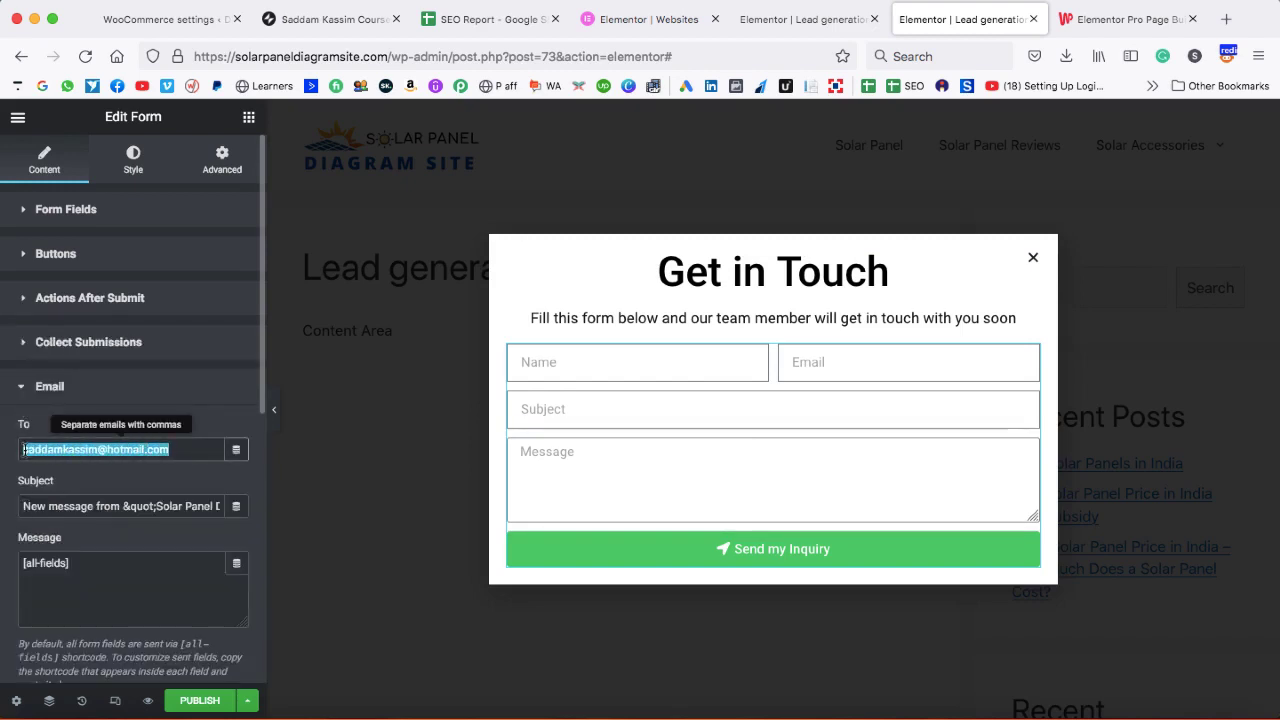
{"action": "left_click", "coordinate": [70, 461]}
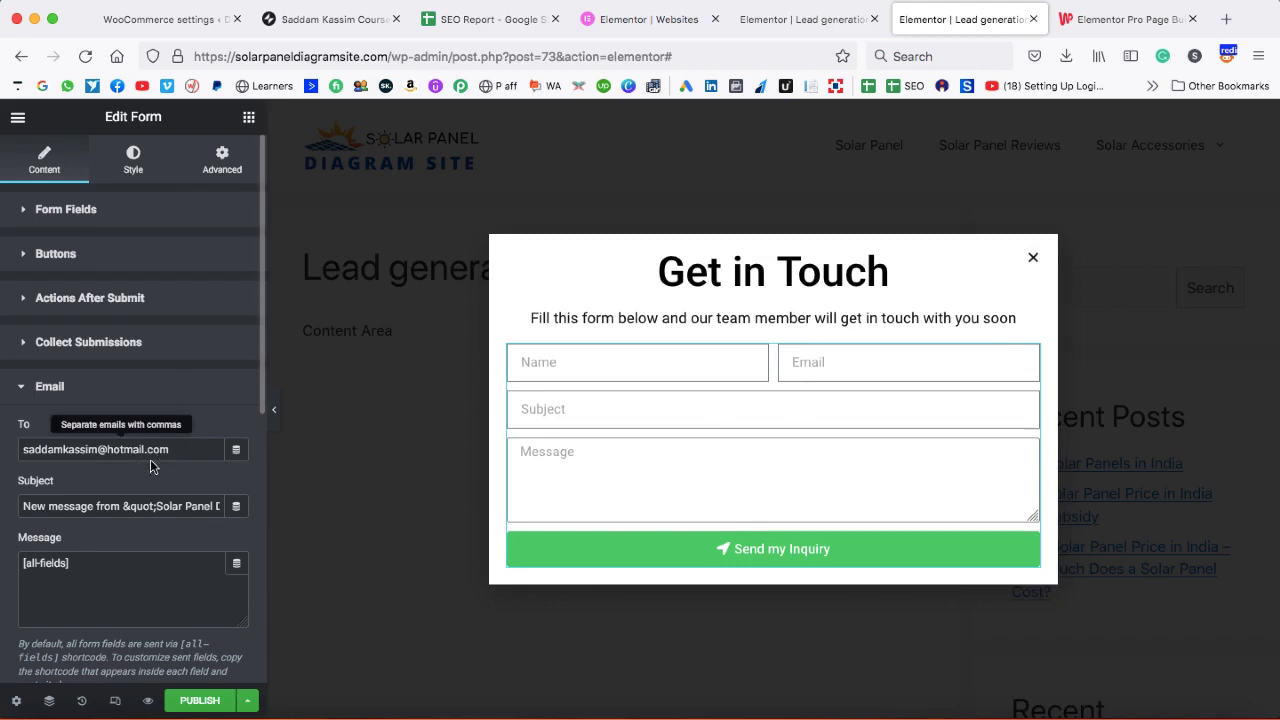
{"action": "left_click", "coordinate": [100, 505]}
{"action": "triple_click", "coordinate": [90, 506]}
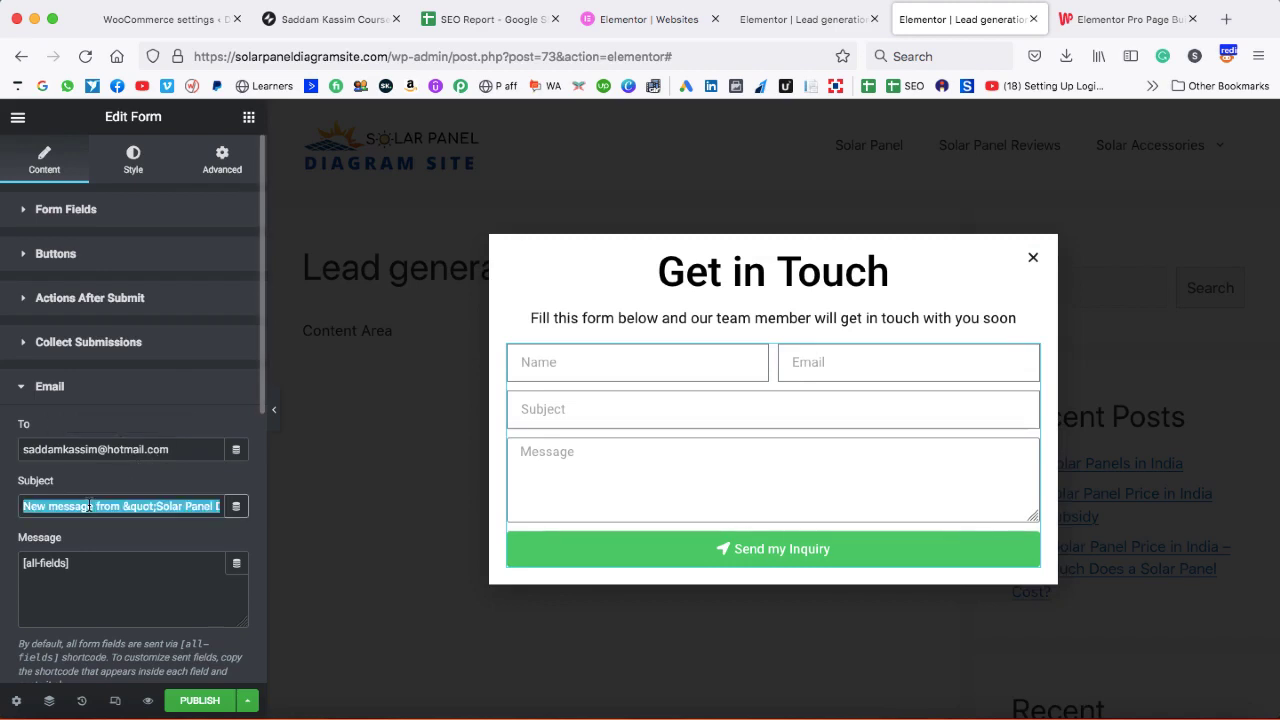
{"action": "type", "text": "NE"}
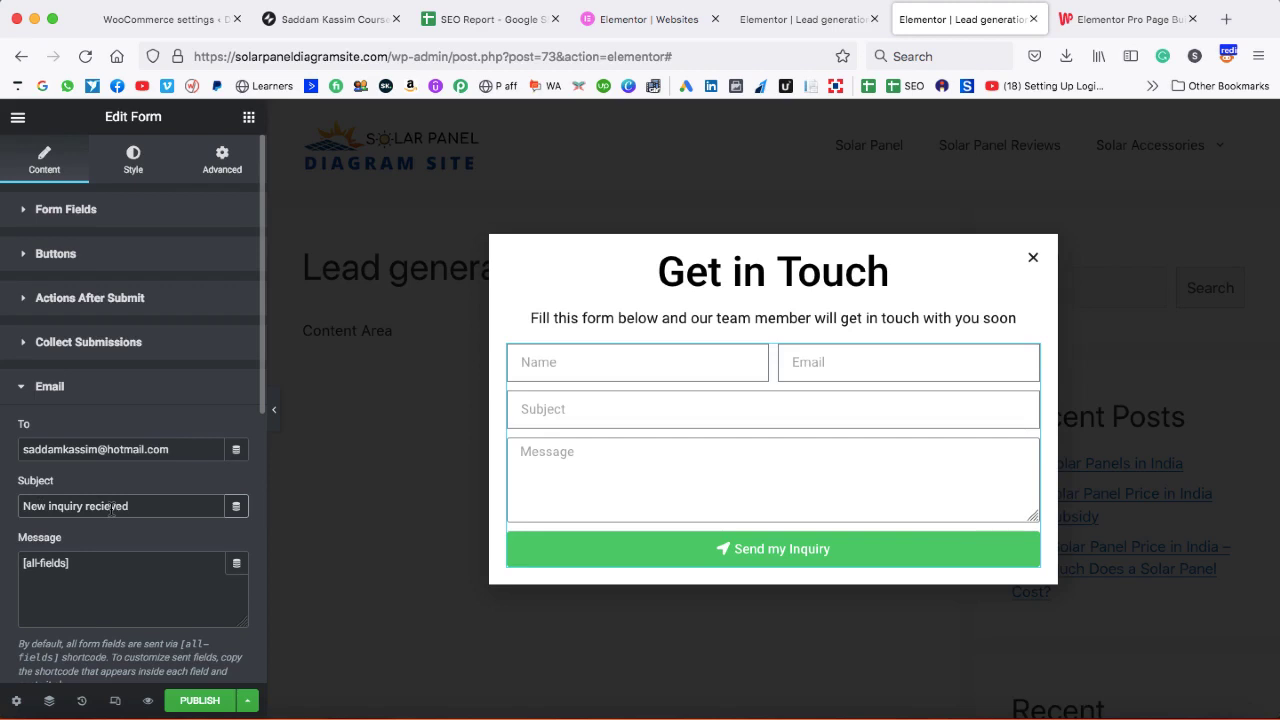
{"action": "left_click", "coordinate": [70, 297]}
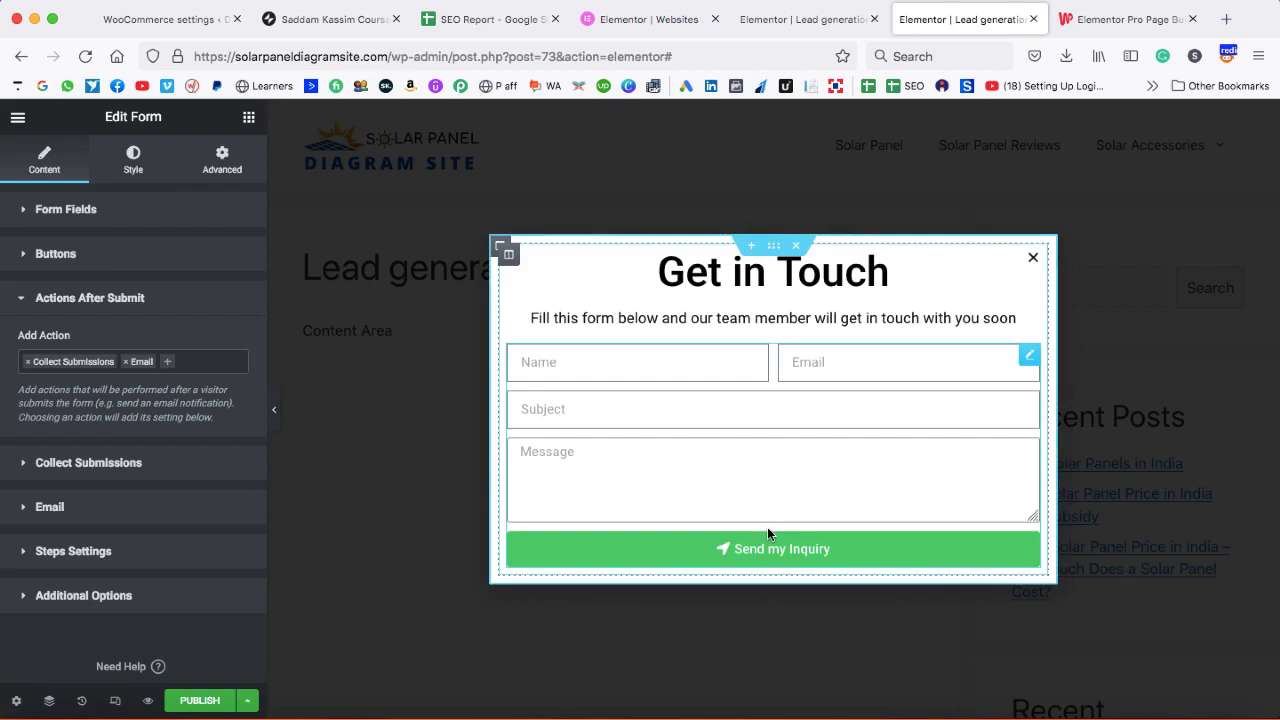
- Give the popup form's section 28 px padding on all sides
{"action": "left_click", "coordinate": [747, 453]}
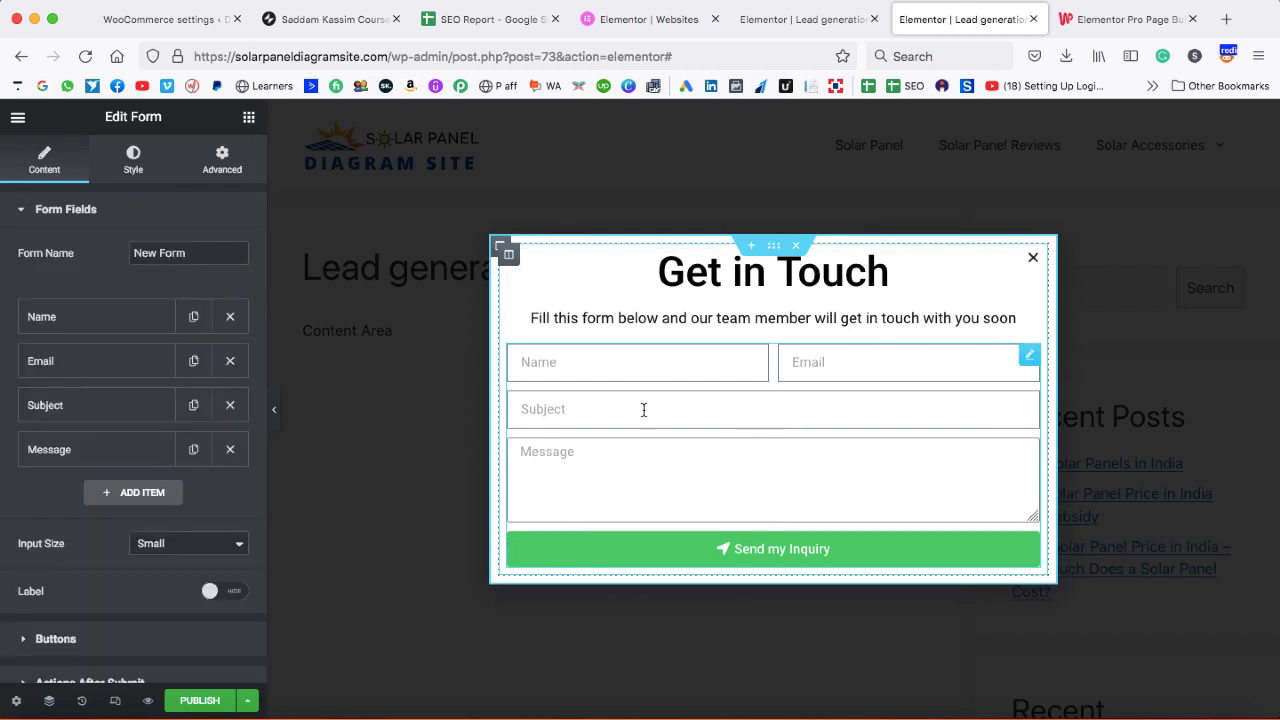
{"action": "left_click", "coordinate": [774, 248]}
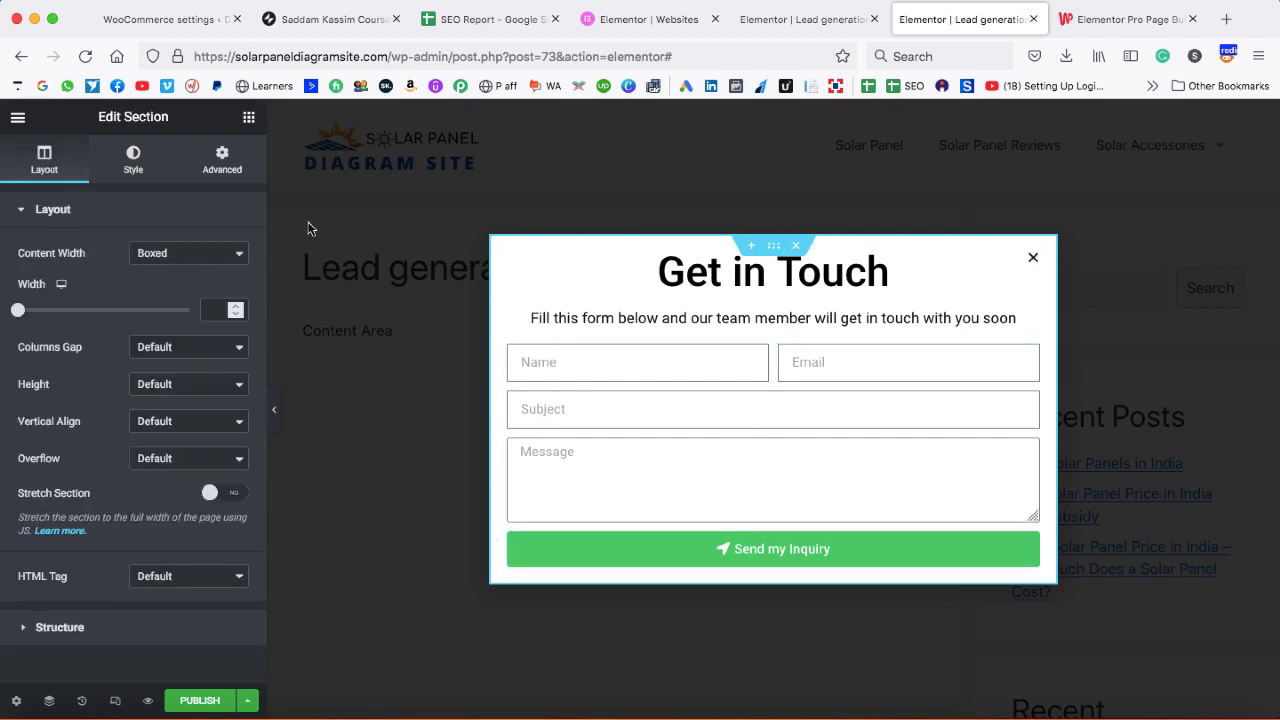
{"action": "left_click", "coordinate": [213, 168]}
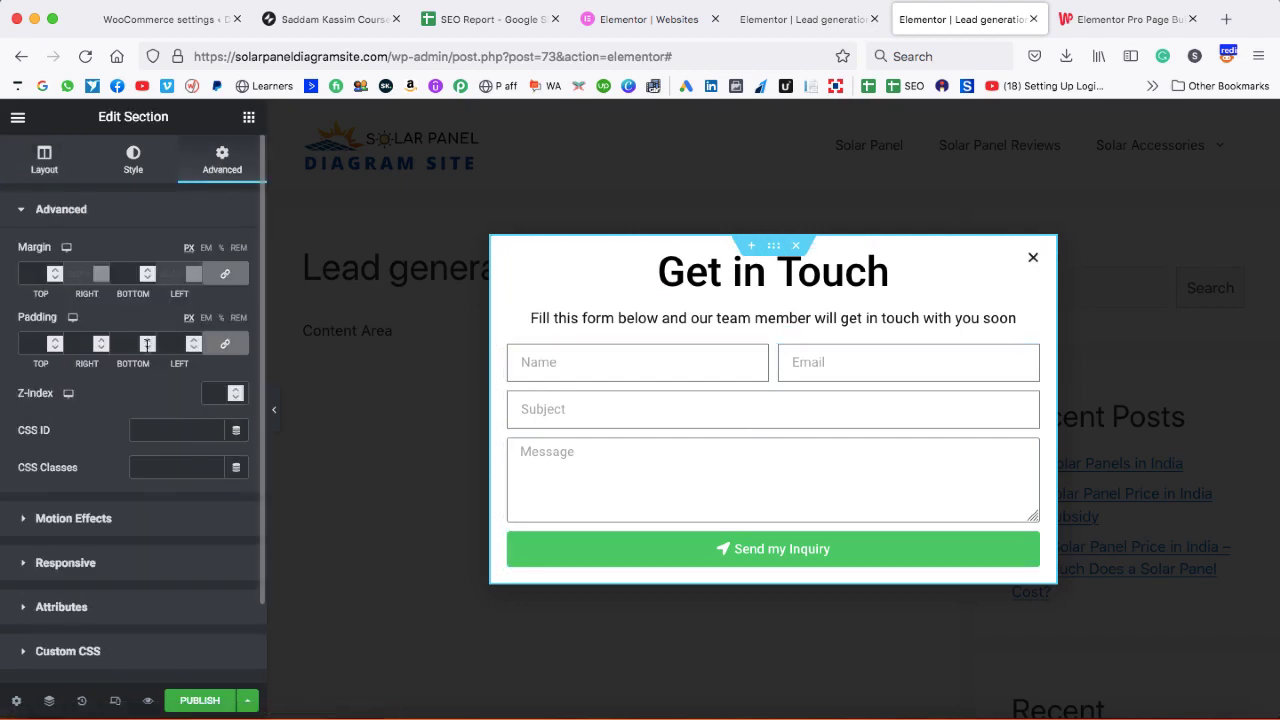
{"action": "left_click", "coordinate": [55, 342]}
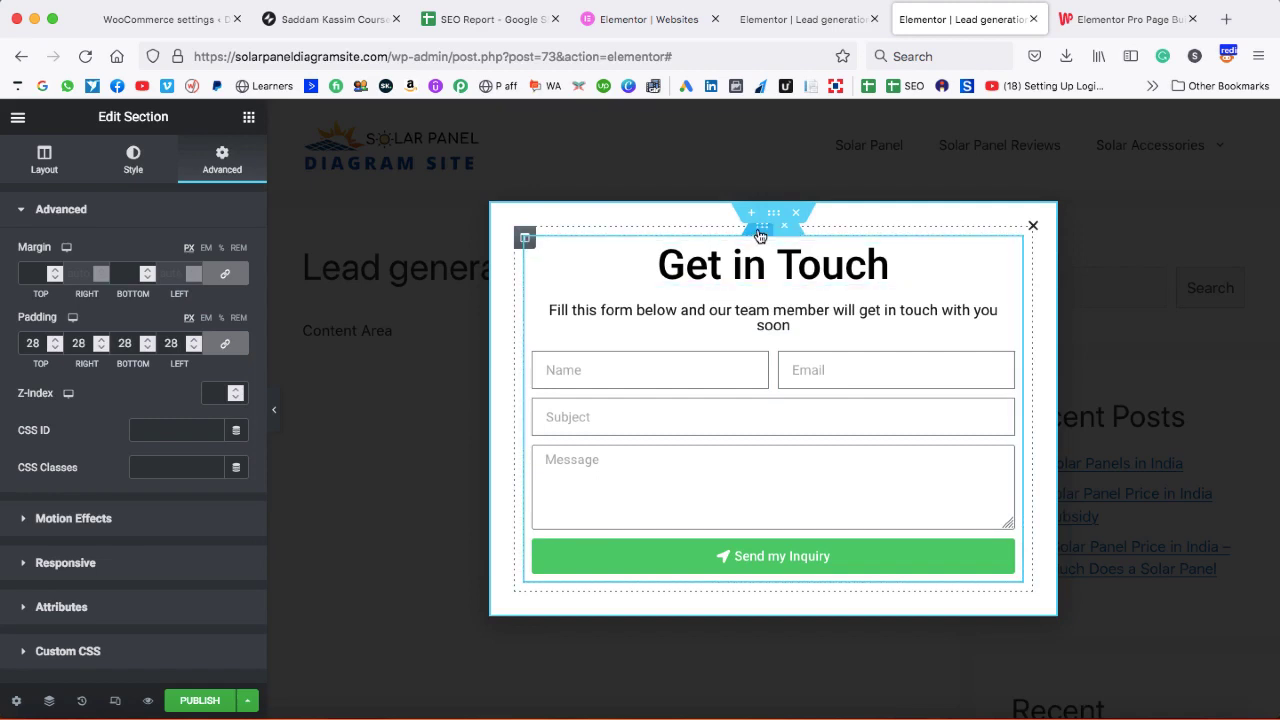
- Duplicate the inner section and delete the copied content, leaving an empty area below
{"action": "right_click", "coordinate": [760, 233]}
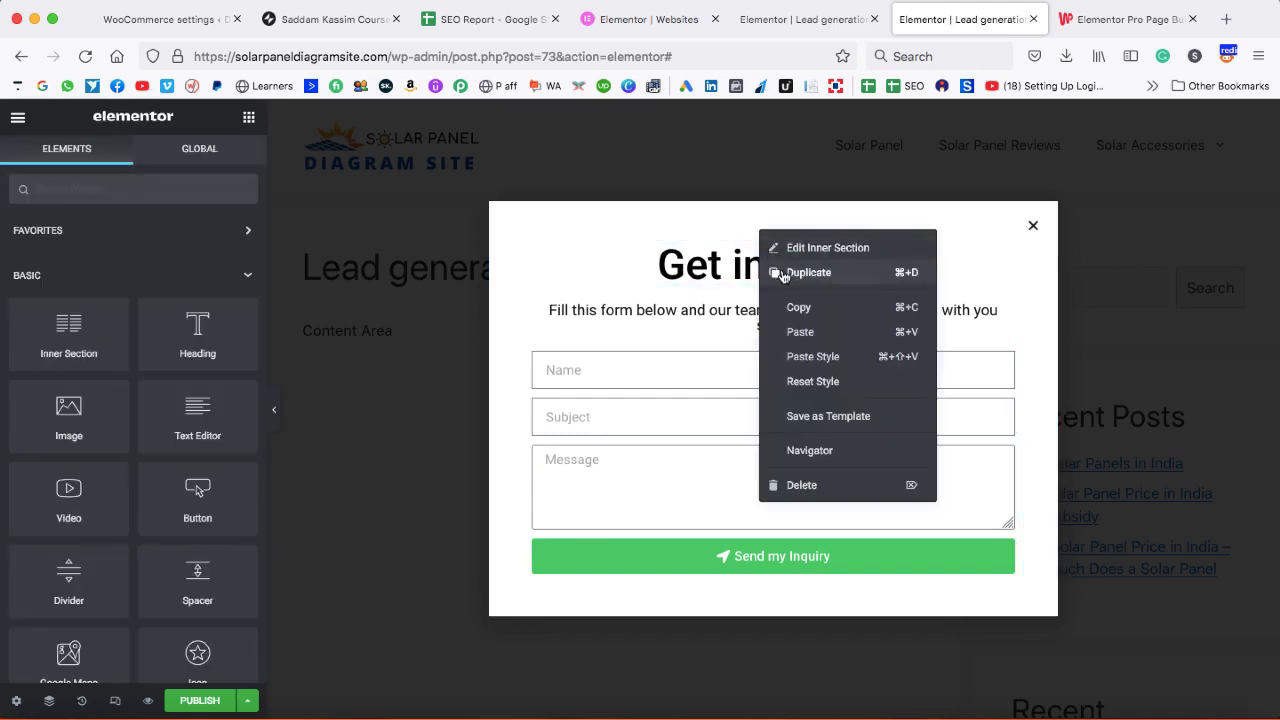
{"action": "left_click", "coordinate": [783, 273]}
{"action": "scroll", "coordinate": [733, 472], "scroll_direction": "down", "scroll_amount": 1}
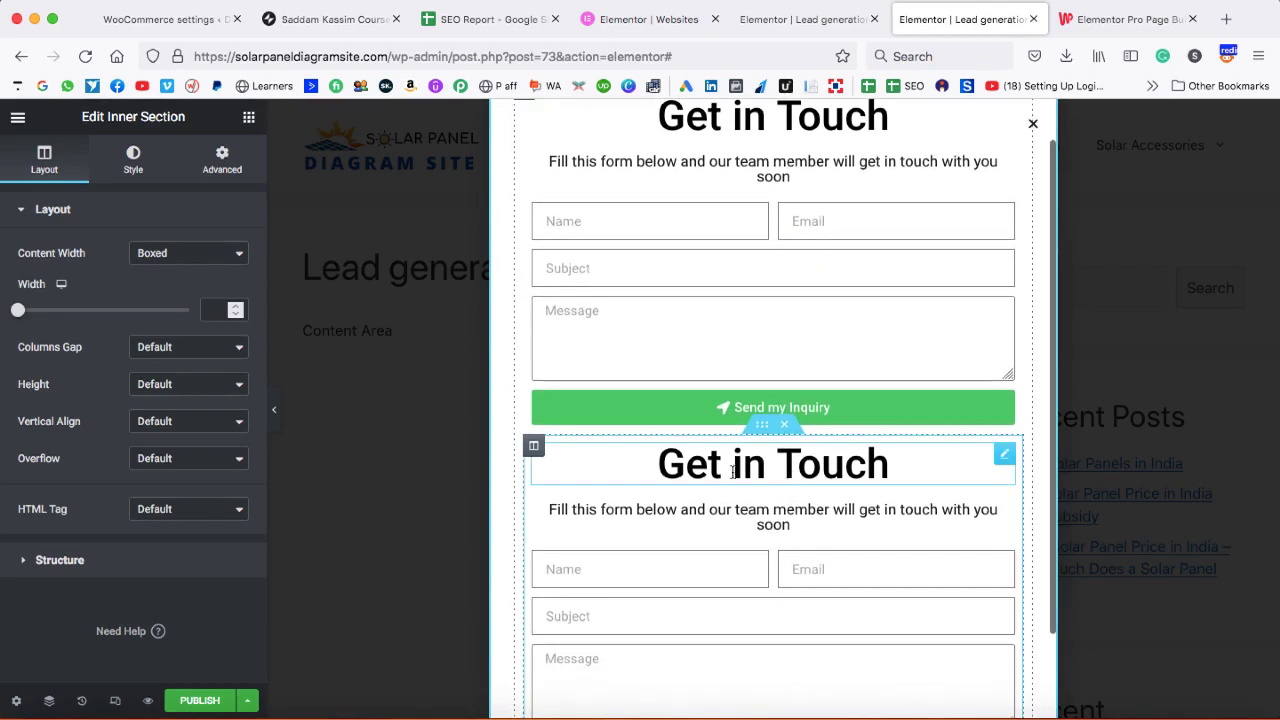
{"action": "right_click", "coordinate": [585, 455]}
{"action": "left_click", "coordinate": [608, 700]}
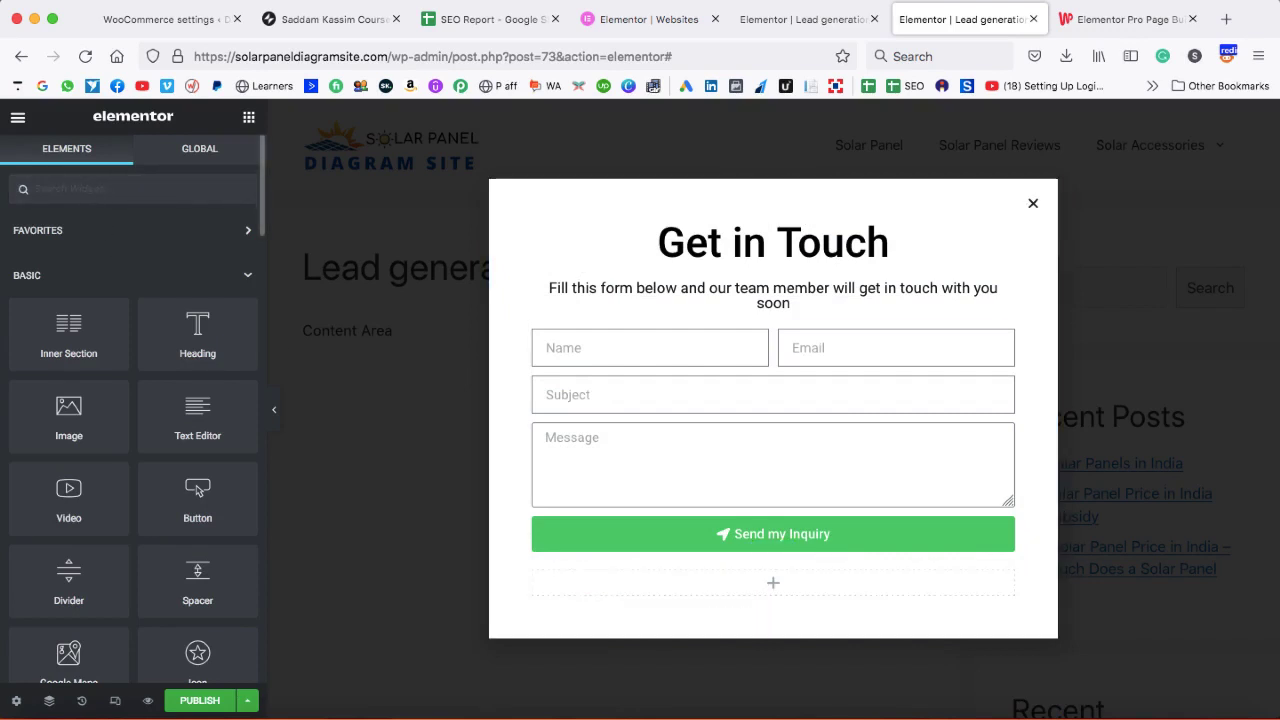
- Place an Icon Box below the Send my Inquiry button with a map marker icon
{"action": "type", "text": "icon"}
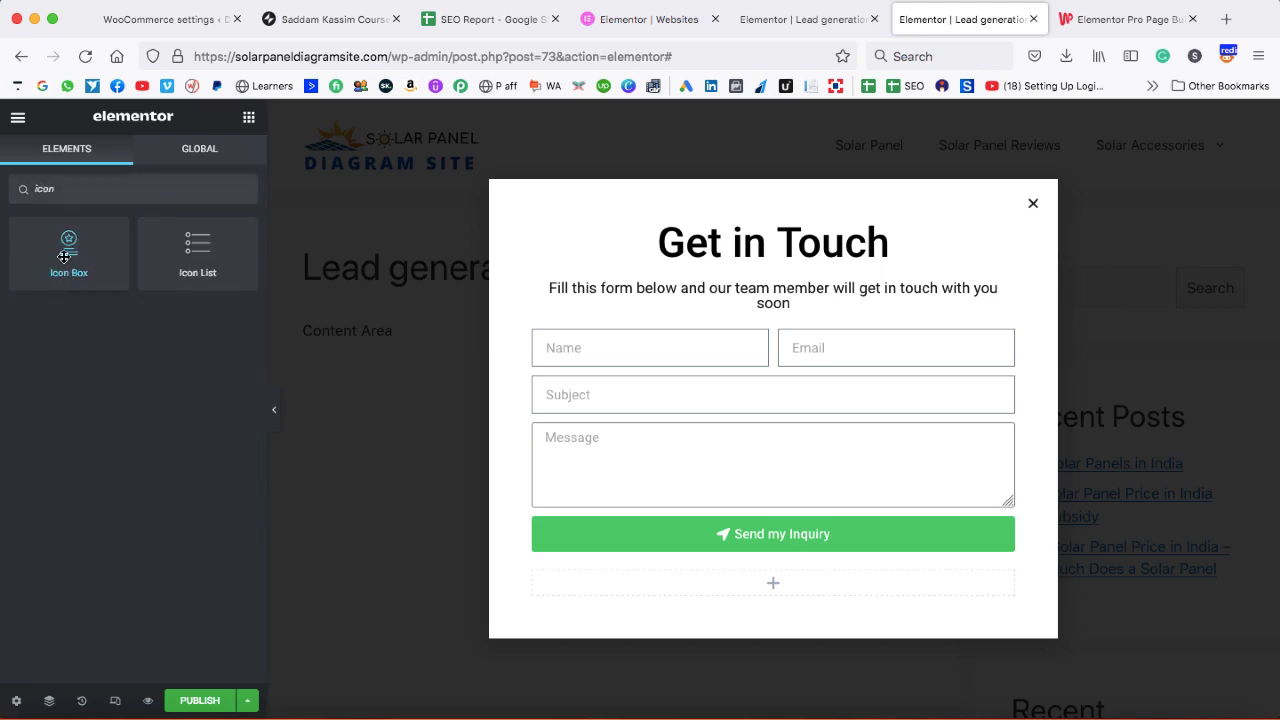
{"action": "left_click_drag", "start_coordinate": [64, 257], "coordinate": [591, 589]}
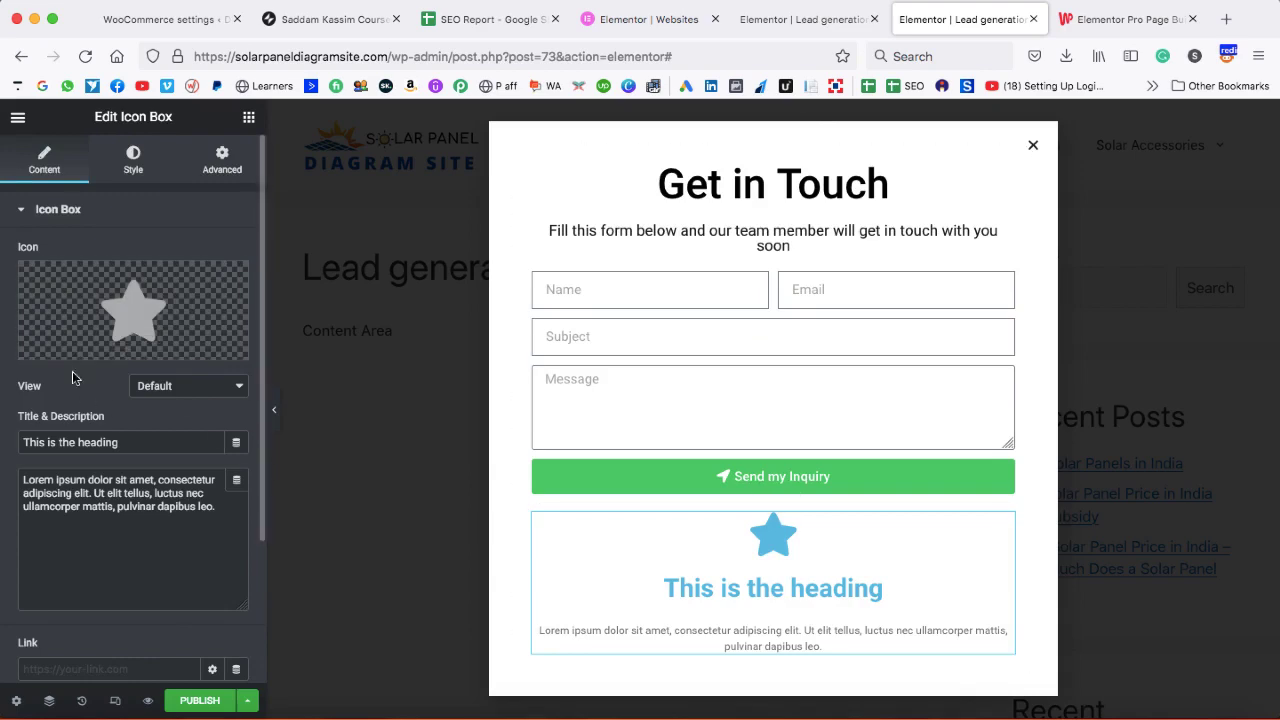
{"action": "mouse_move", "coordinate": [70, 355]}
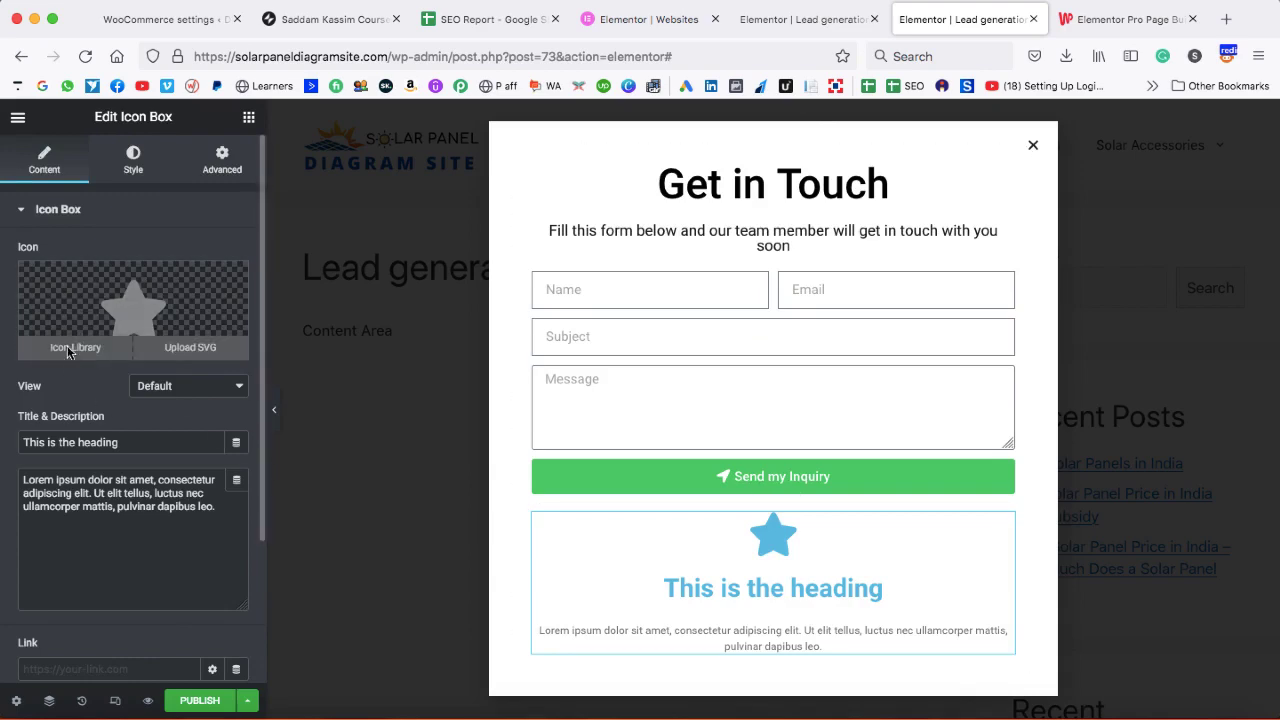
{"action": "left_click", "coordinate": [72, 348]}
{"action": "type", "text": "map"}
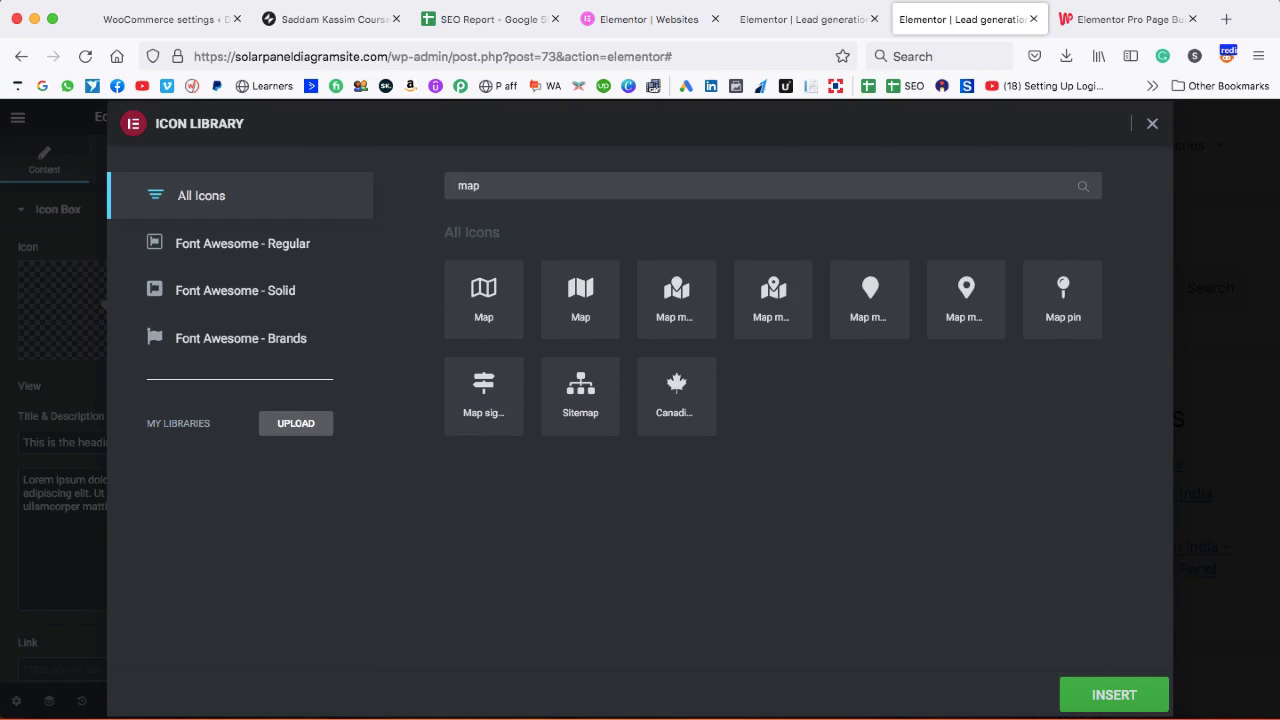
{"action": "left_click", "coordinate": [972, 296]}
{"action": "left_click", "coordinate": [1112, 694]}
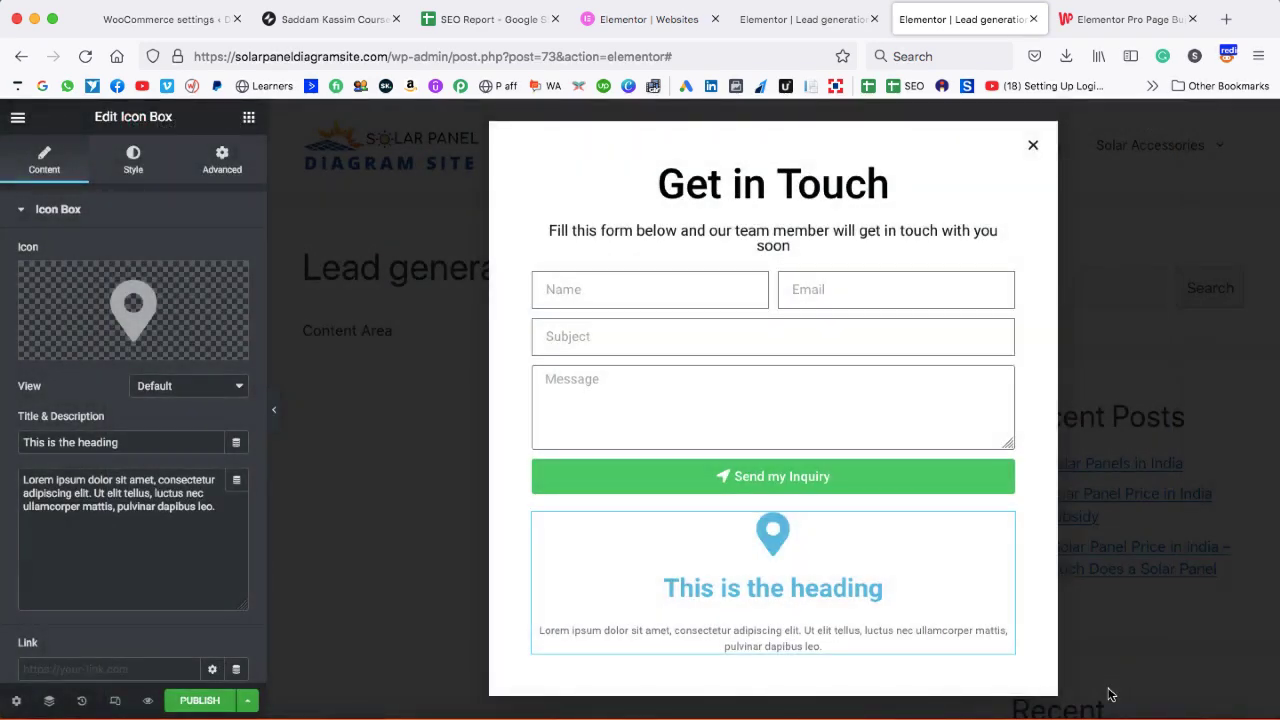
- Title the icon box 'Address', add a sample street address, and position the icon left
{"action": "left_click_drag", "start_coordinate": [122, 442], "coordinate": [30, 442]}
{"action": "type", "text": "Address"}
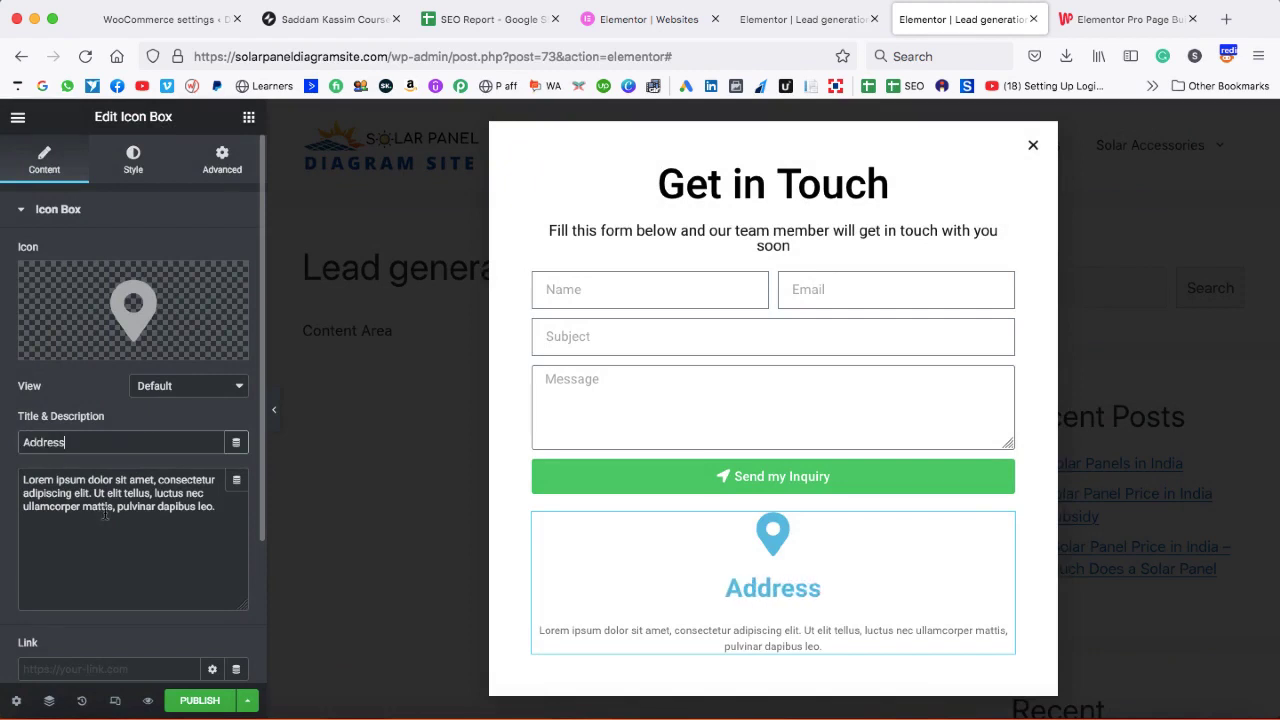
{"action": "left_click_drag", "start_coordinate": [216, 507], "coordinate": [24, 480]}
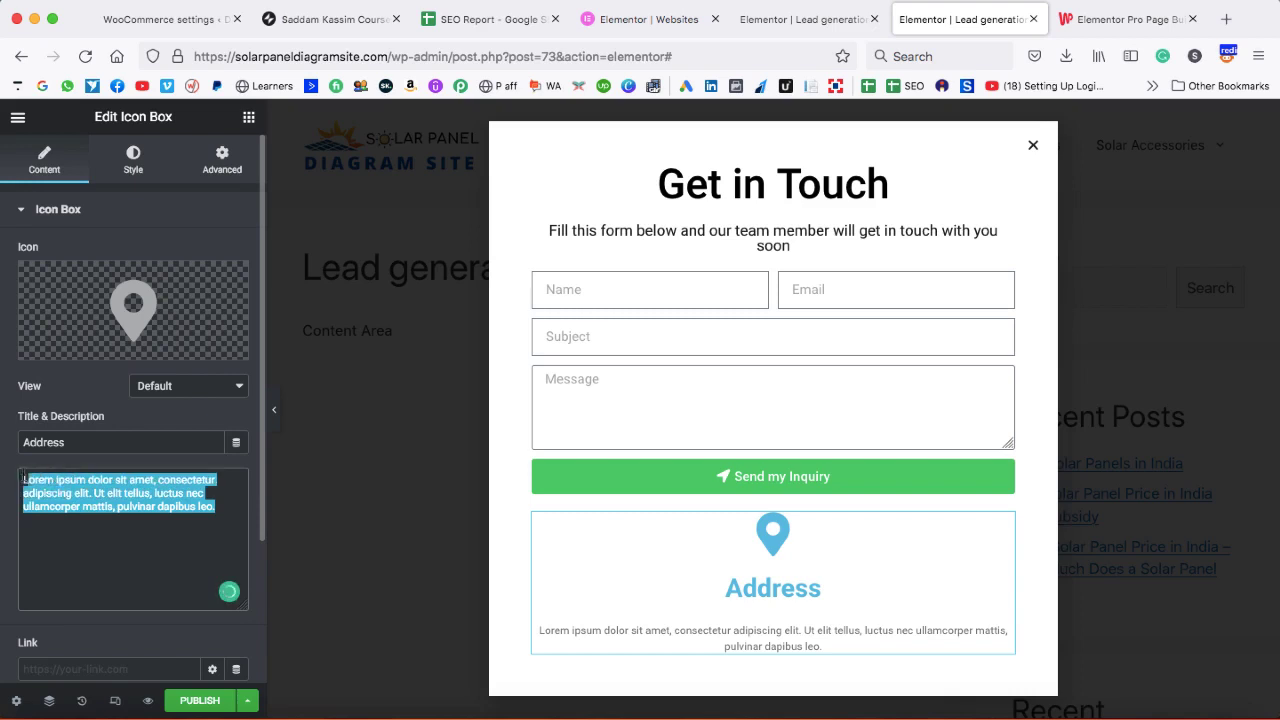
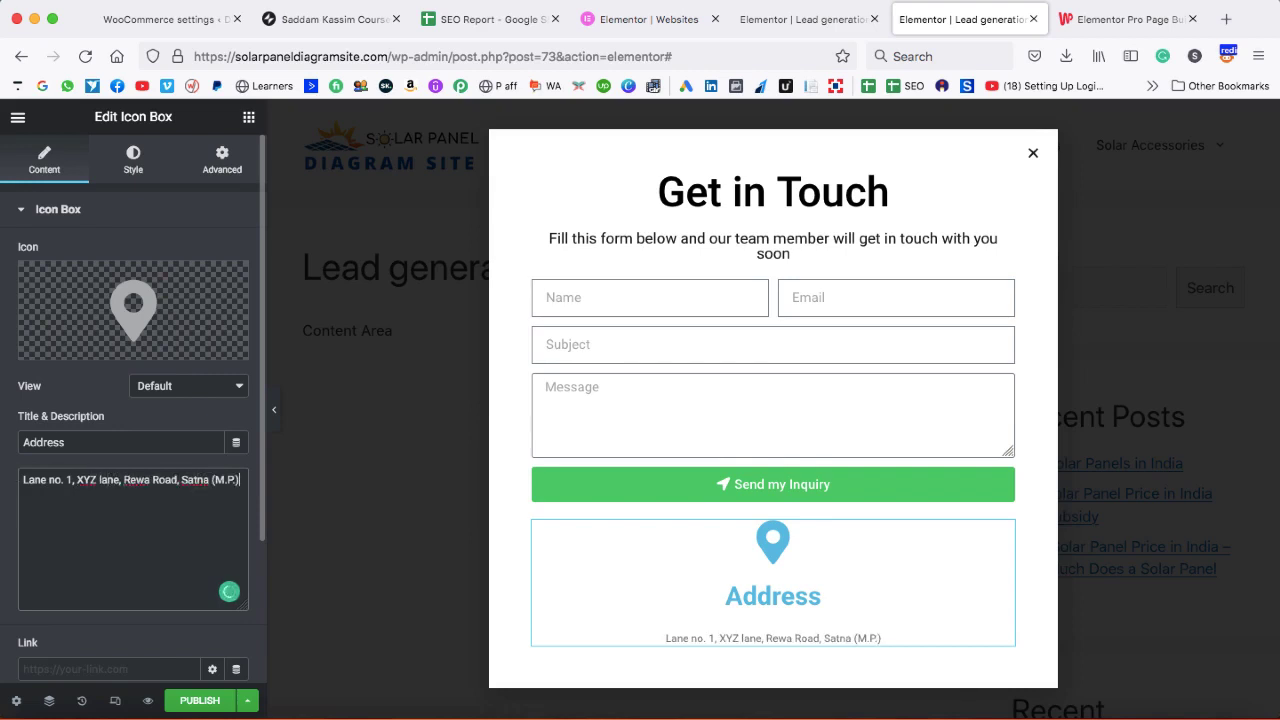
{"action": "scroll", "coordinate": [81, 412], "scroll_direction": "down", "scroll_amount": 3}
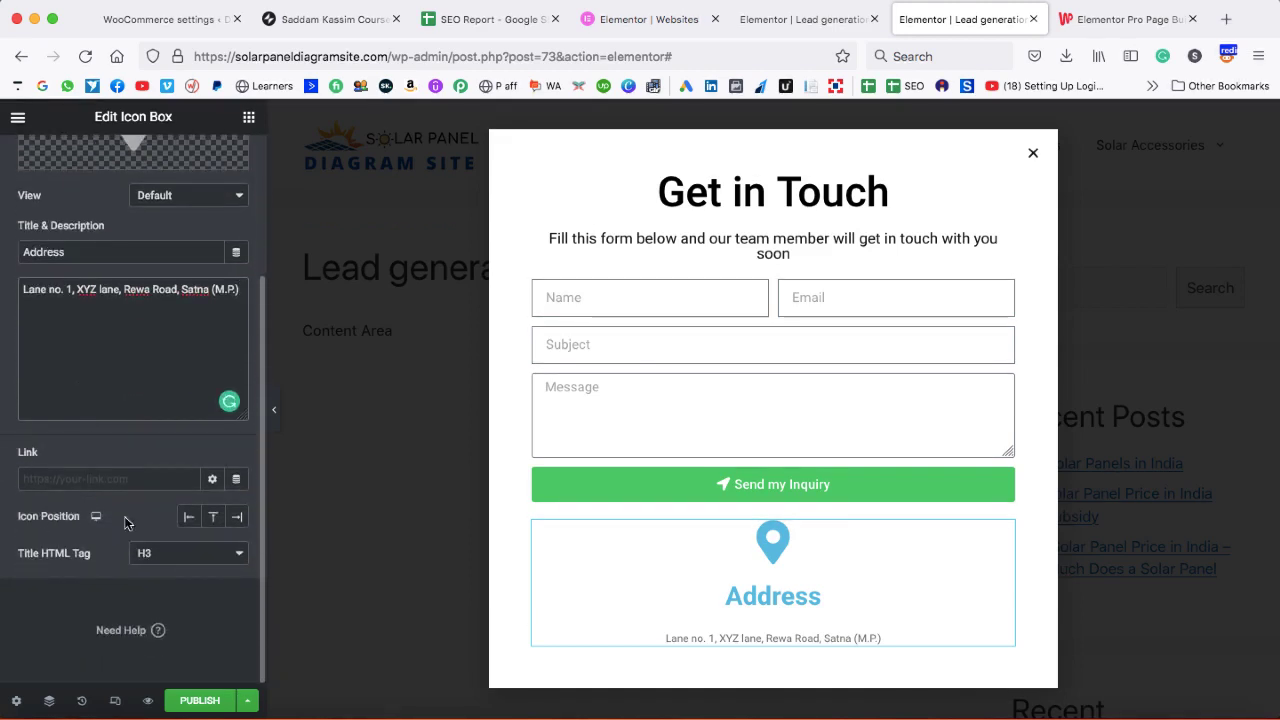
{"action": "left_click", "coordinate": [189, 516]}
- Make the map pin icon black
{"action": "scroll", "coordinate": [155, 237], "scroll_direction": "up", "scroll_amount": 4}
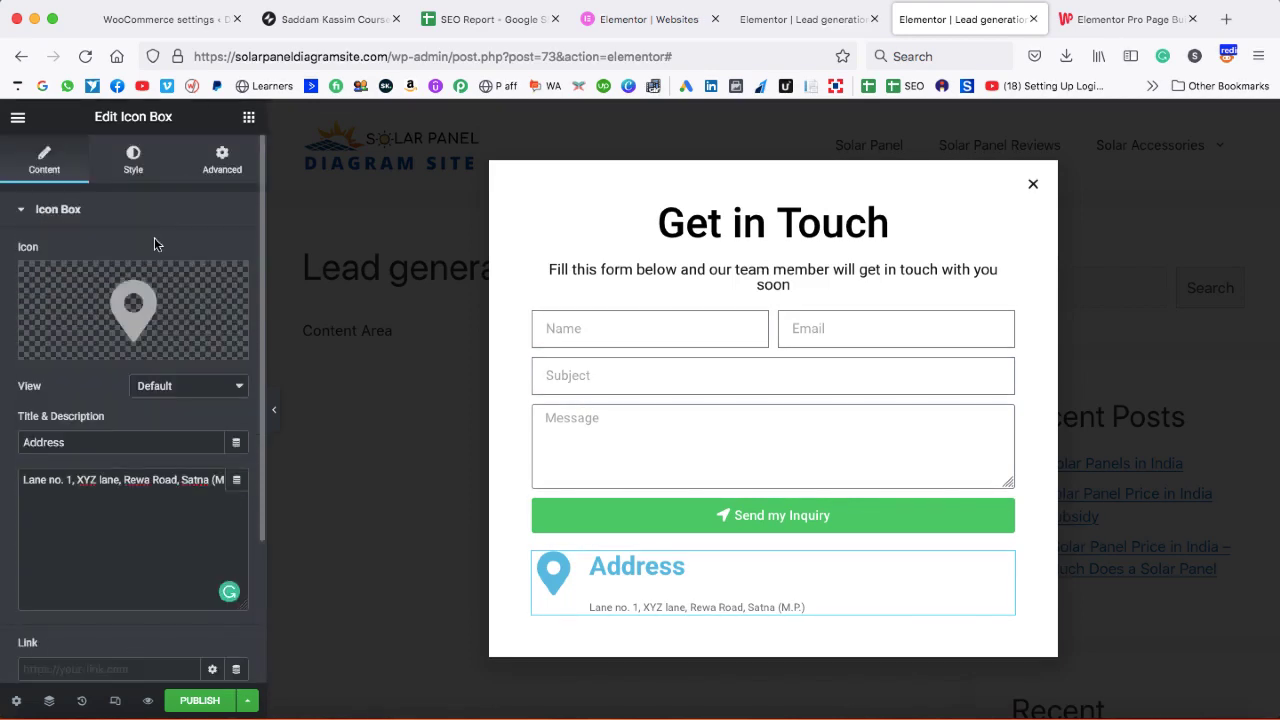
{"action": "left_click", "coordinate": [133, 162]}
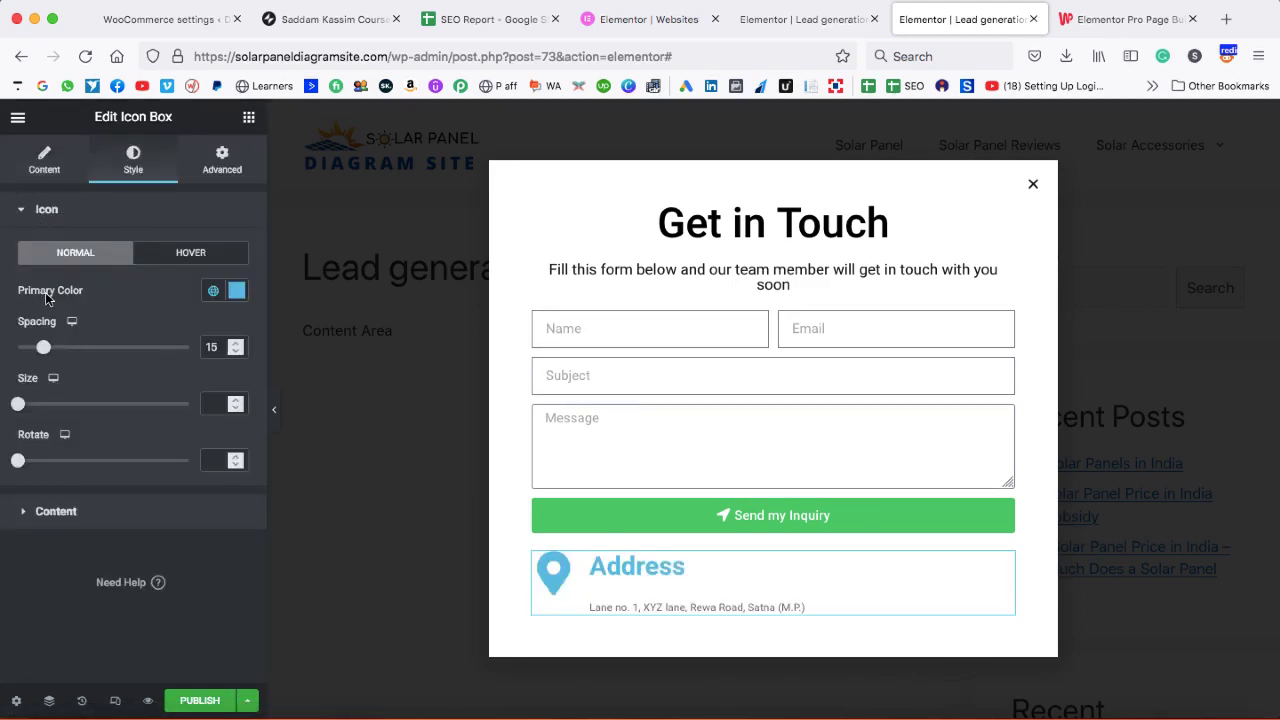
{"action": "left_click", "coordinate": [237, 291]}
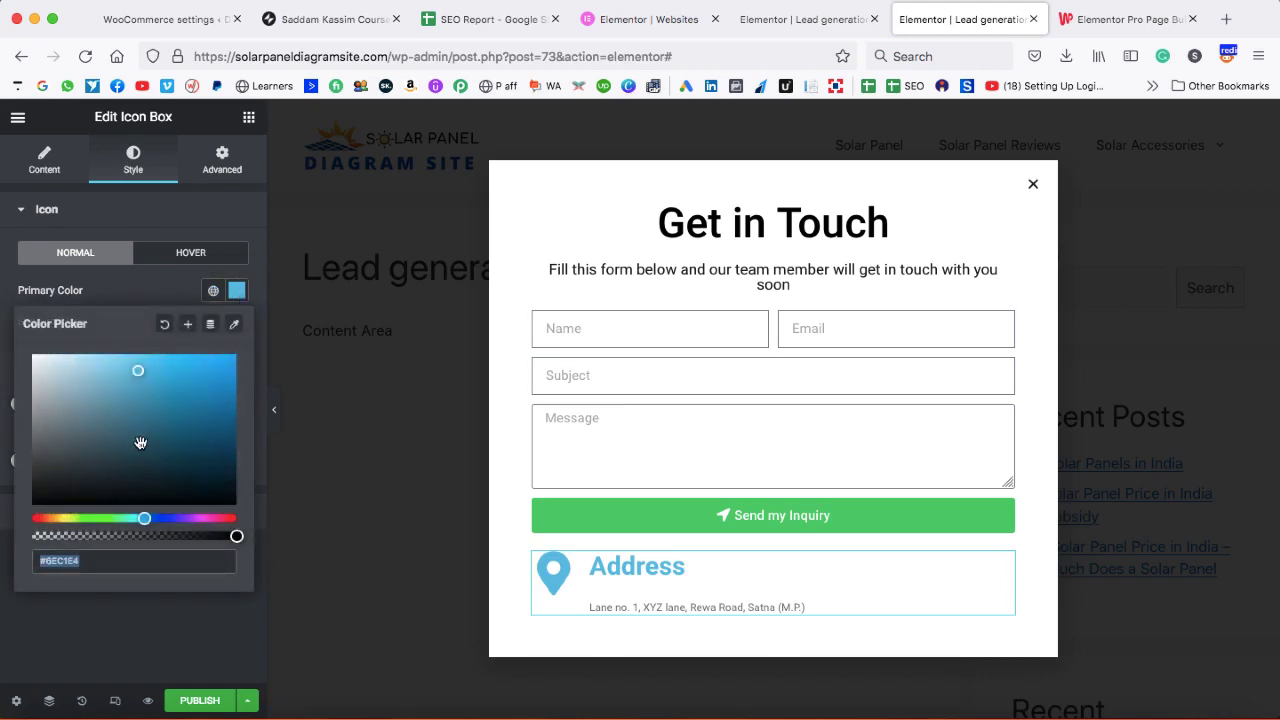
{"action": "left_click_drag", "start_coordinate": [137, 443], "coordinate": [16, 524]}
- Shrink the pin icon and give the Address title font weight 500 and size 16
{"action": "left_click", "coordinate": [15, 520]}
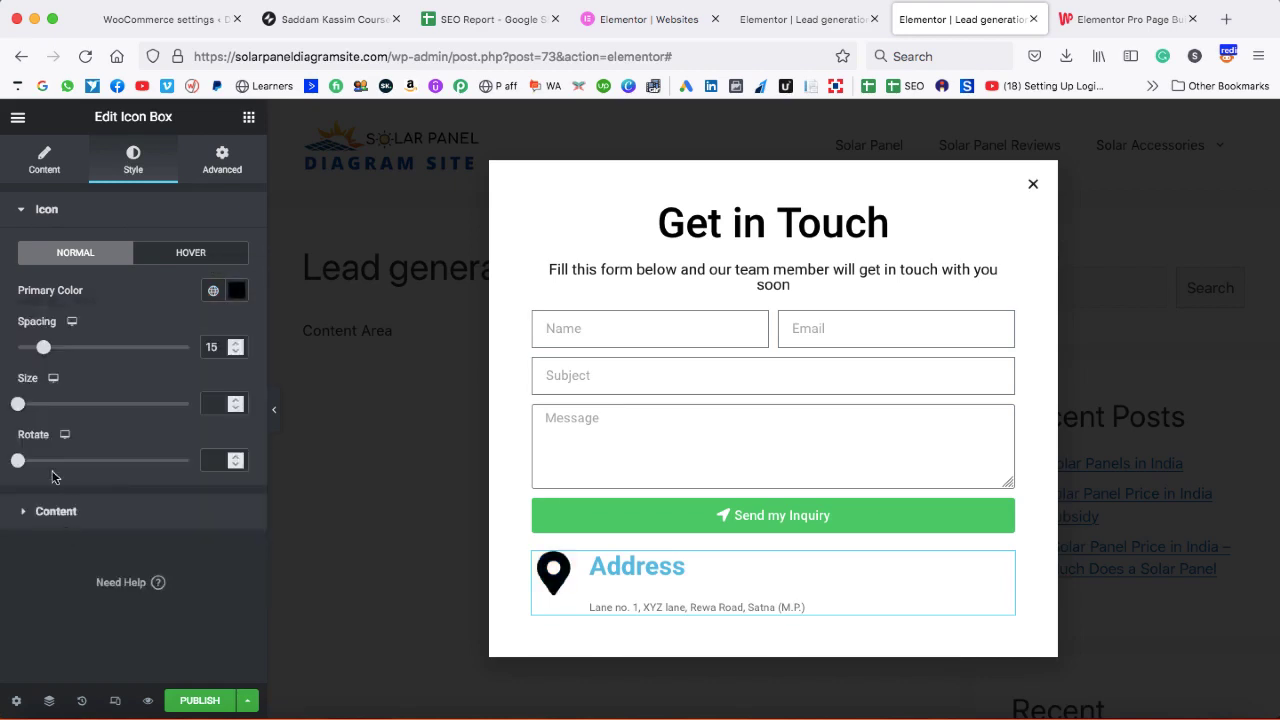
{"action": "left_click_drag", "start_coordinate": [18, 405], "coordinate": [27, 406]}
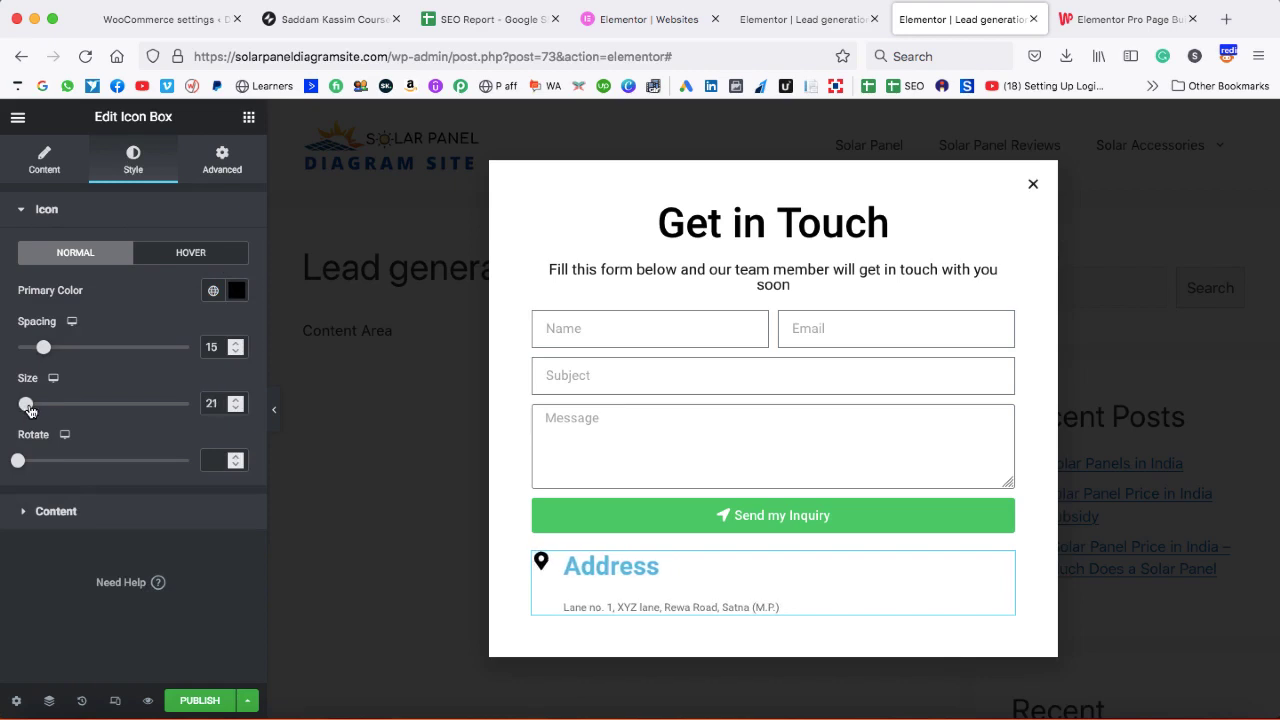
{"action": "left_click", "coordinate": [25, 512]}
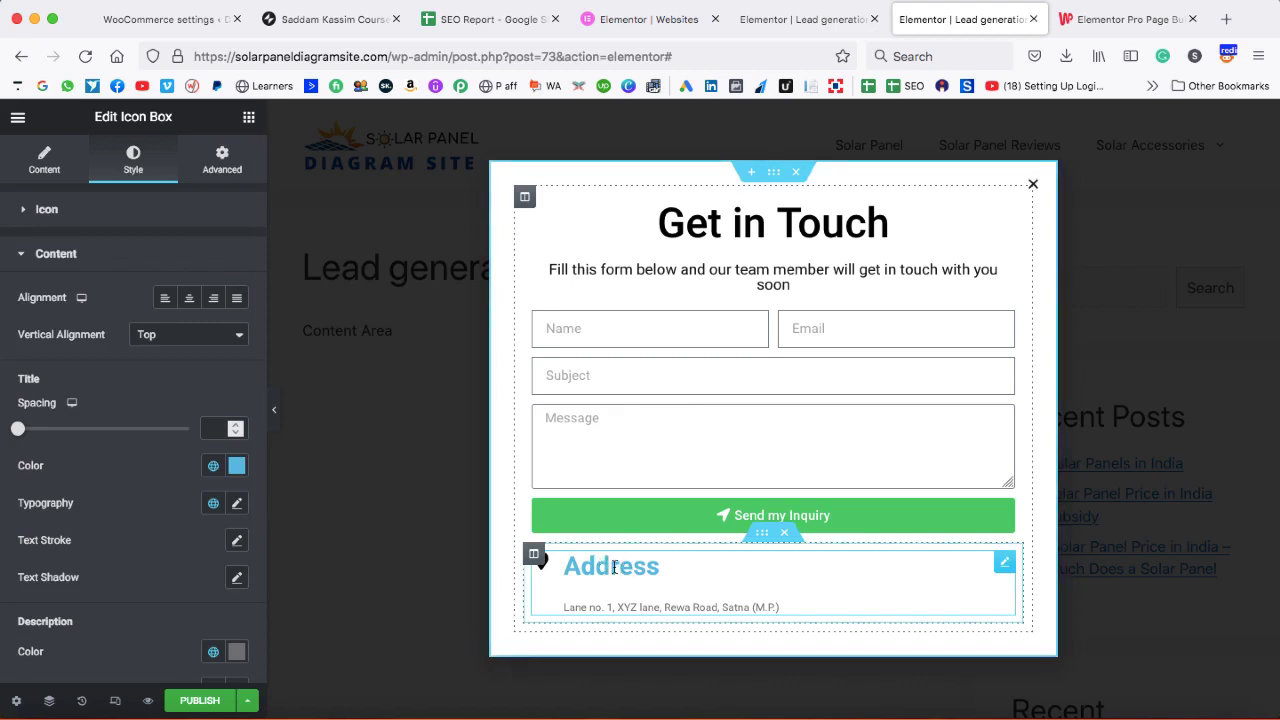
{"action": "left_click", "coordinate": [235, 466]}
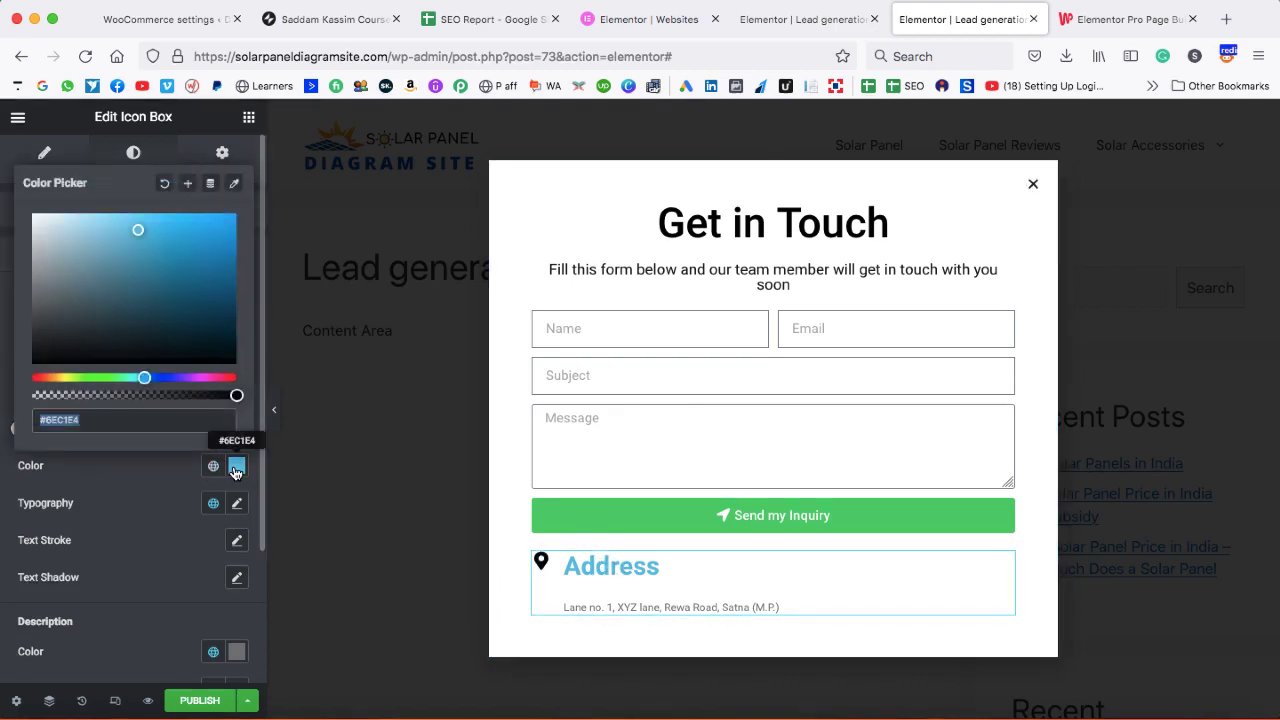
{"action": "left_click_drag", "start_coordinate": [144, 377], "coordinate": [232, 377]}
{"action": "left_click", "coordinate": [143, 471]}
{"action": "left_click", "coordinate": [237, 503]}
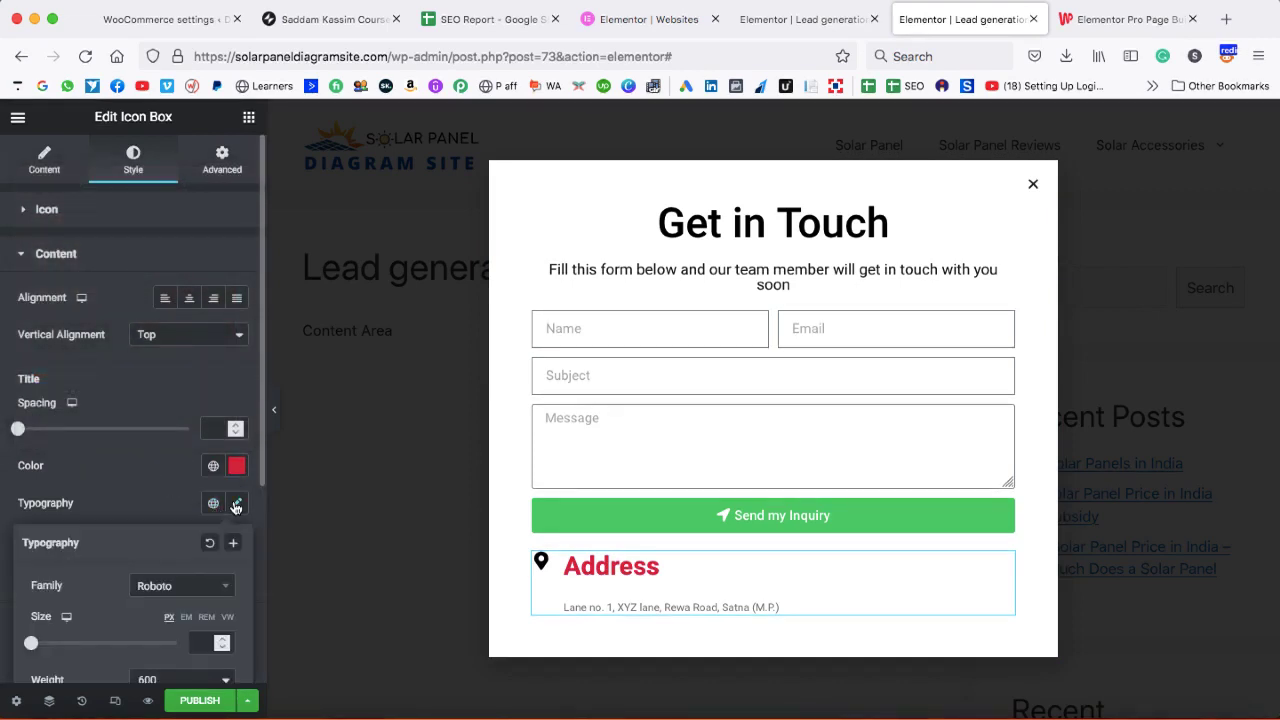
{"action": "scroll", "coordinate": [174, 610], "scroll_direction": "down", "scroll_amount": 3}
{"action": "left_click", "coordinate": [168, 556]}
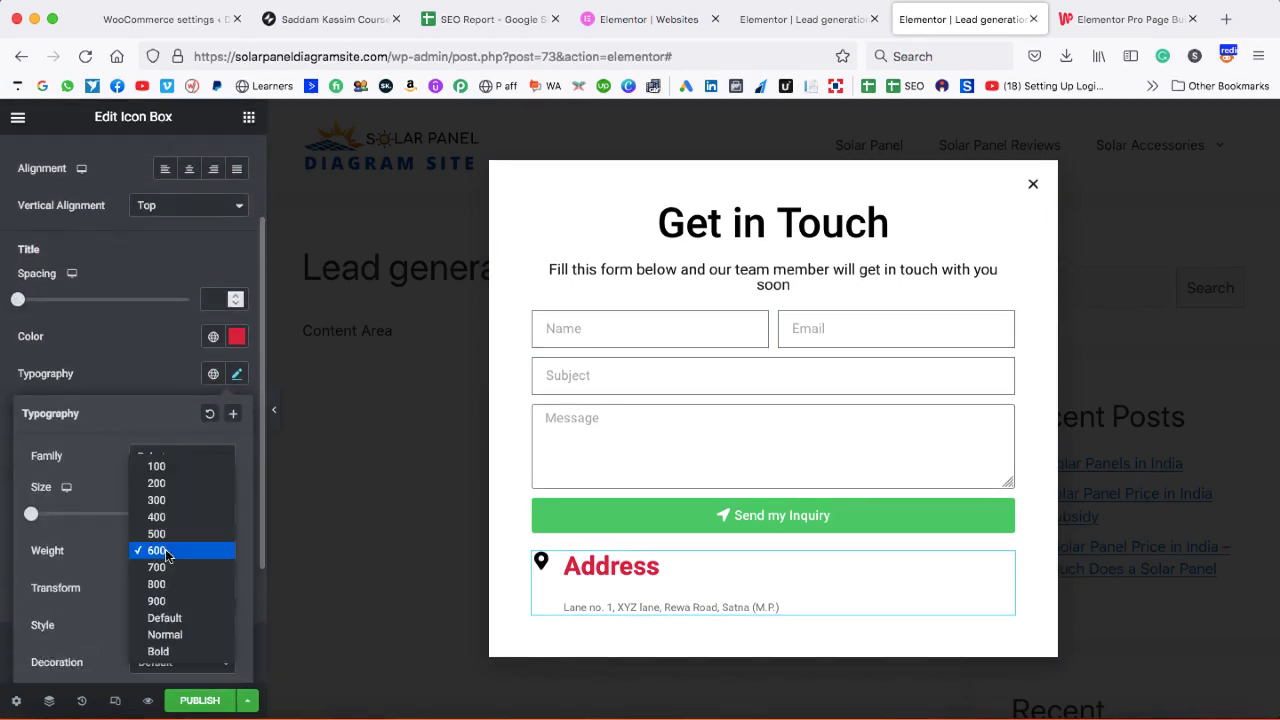
{"action": "left_click", "coordinate": [166, 537]}
{"action": "left_click", "coordinate": [222, 510]}
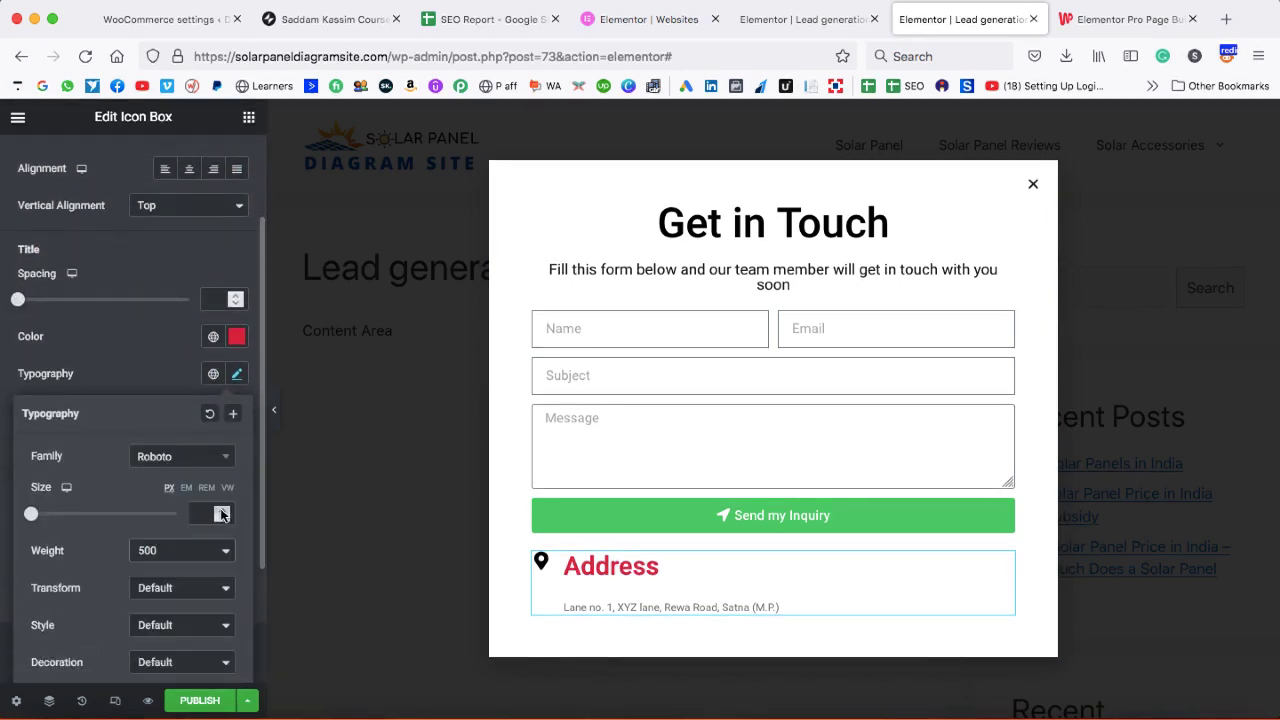
{"action": "left_click", "coordinate": [222, 509]}
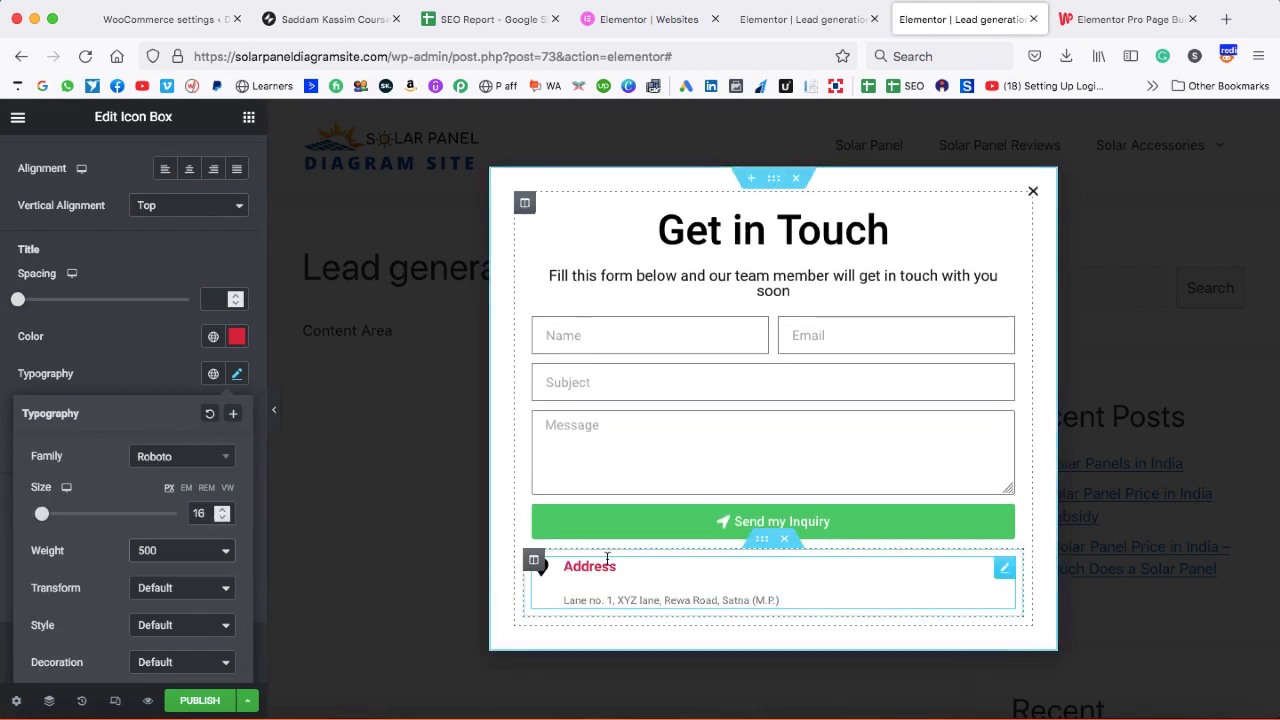
- Change the Address title colour to a dark green
{"action": "left_click", "coordinate": [236, 337]}
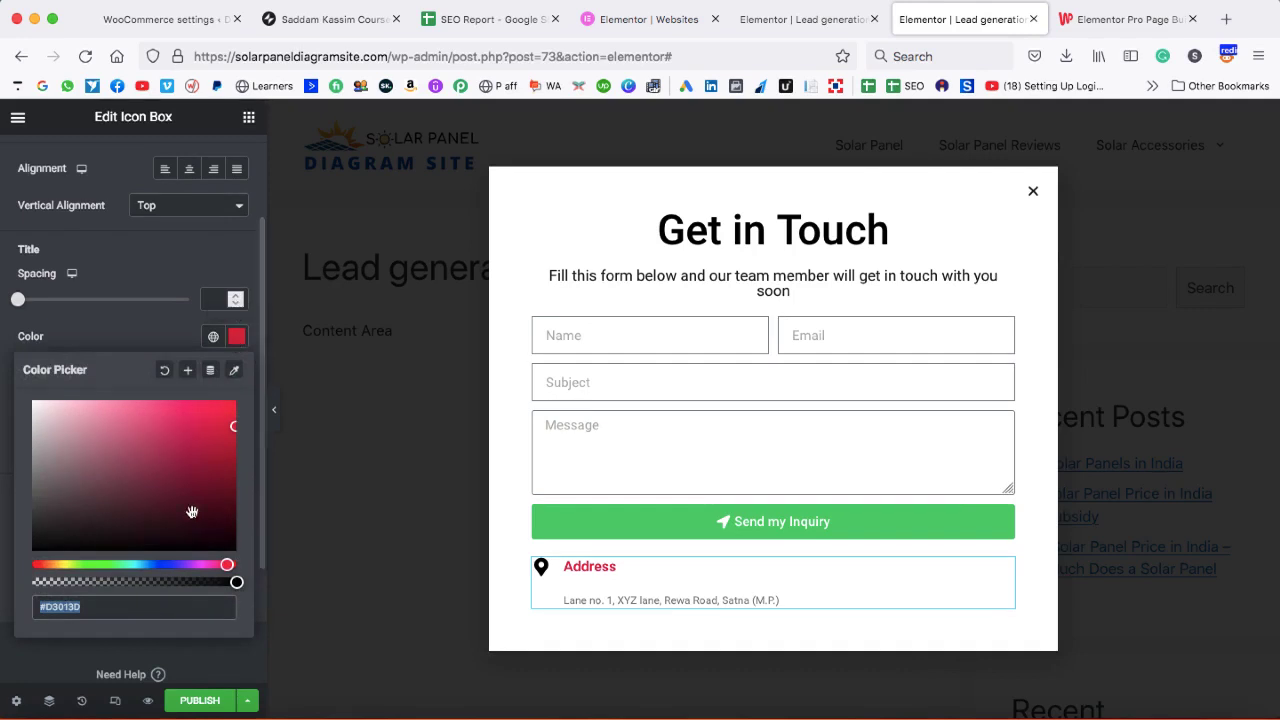
{"action": "left_click", "coordinate": [145, 565]}
{"action": "left_click_drag", "start_coordinate": [133, 566], "coordinate": [109, 565]}
{"action": "left_click_drag", "start_coordinate": [229, 431], "coordinate": [211, 456]}
{"action": "left_click", "coordinate": [130, 325]}
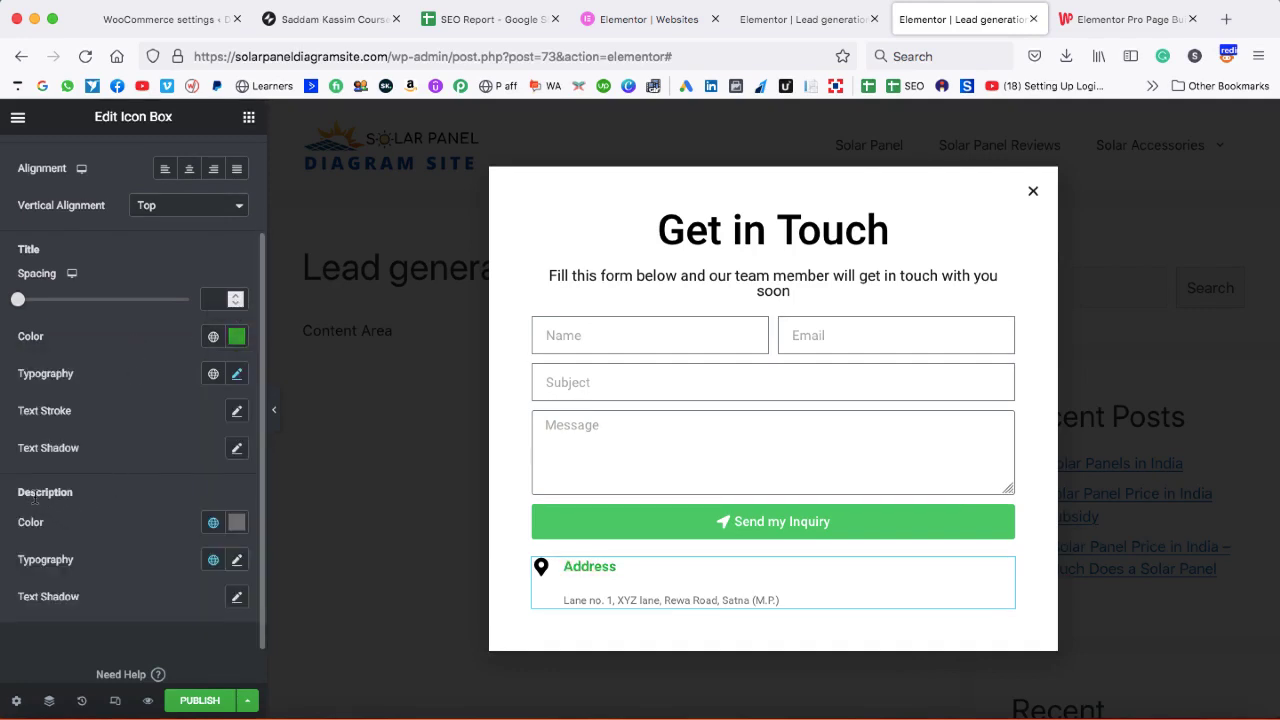
- Make the address text black at size 13 and set title spacing to 2
{"action": "left_click", "coordinate": [236, 522]}
{"action": "left_click_drag", "start_coordinate": [114, 397], "coordinate": [33, 421]}
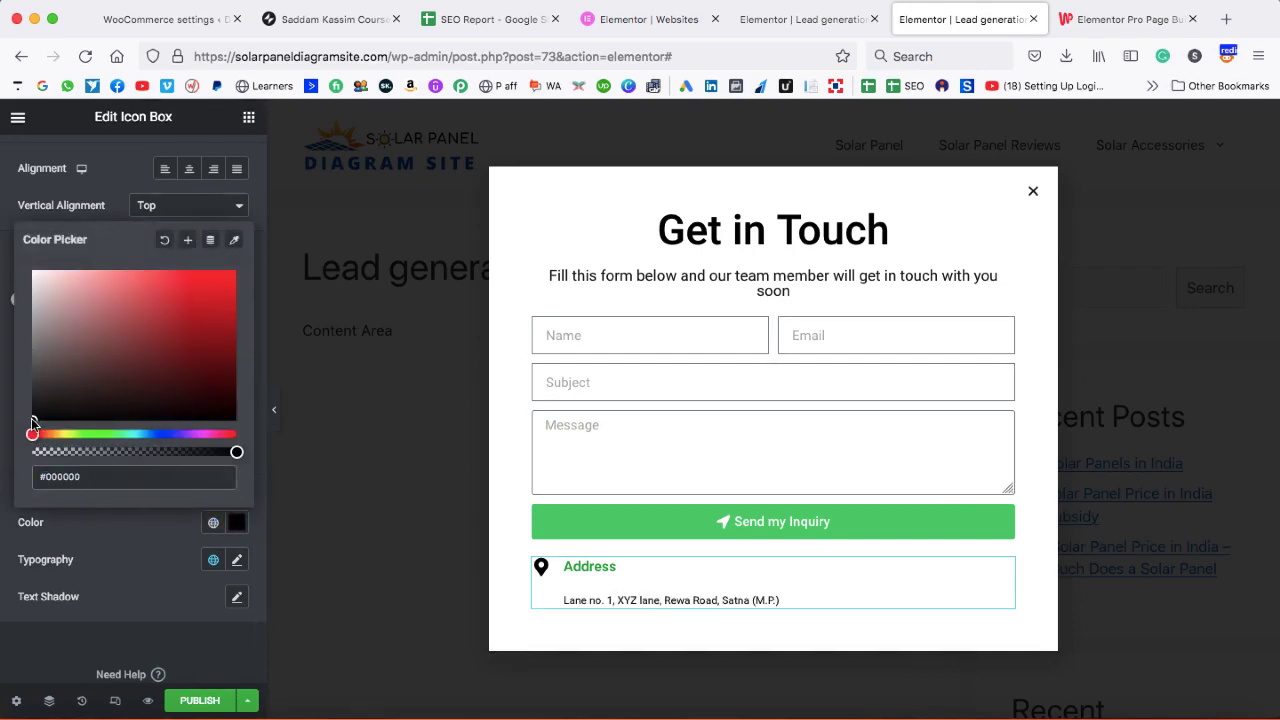
{"action": "left_click", "coordinate": [237, 559]}
{"action": "left_click", "coordinate": [237, 559]}
{"action": "scroll", "coordinate": [222, 557], "scroll_direction": "down", "scroll_amount": 3}
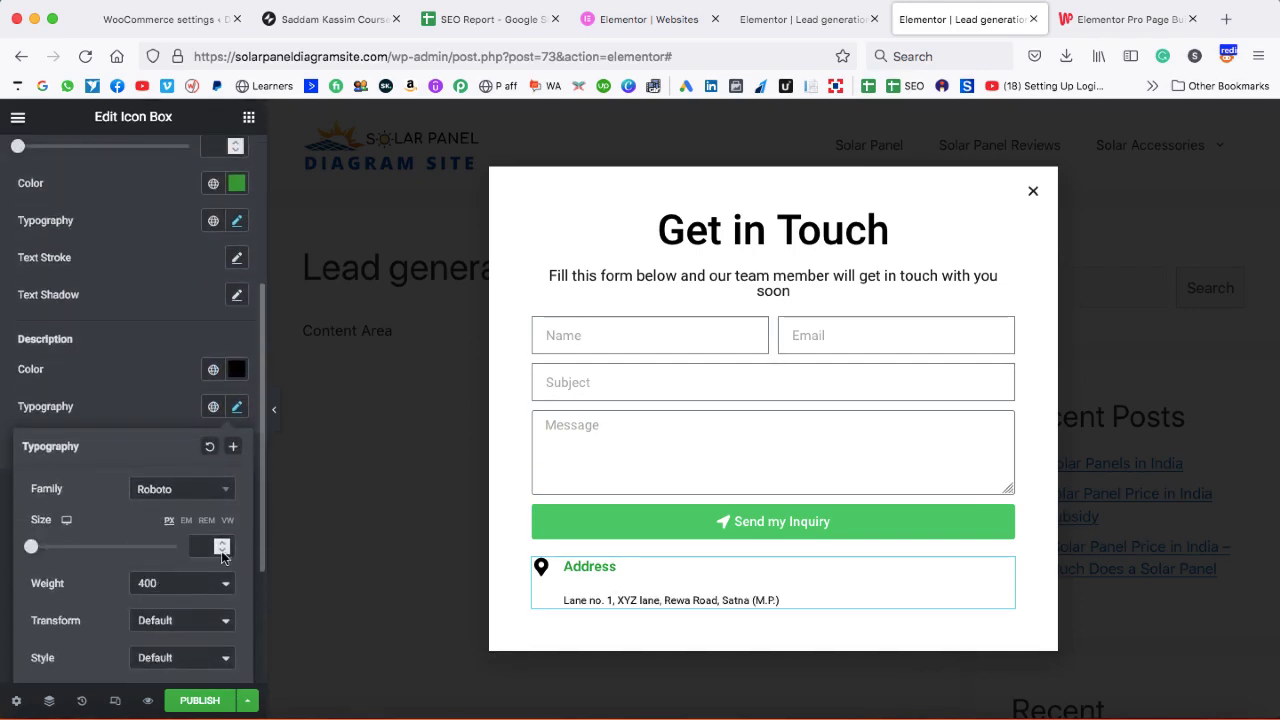
{"action": "left_click", "coordinate": [222, 543]}
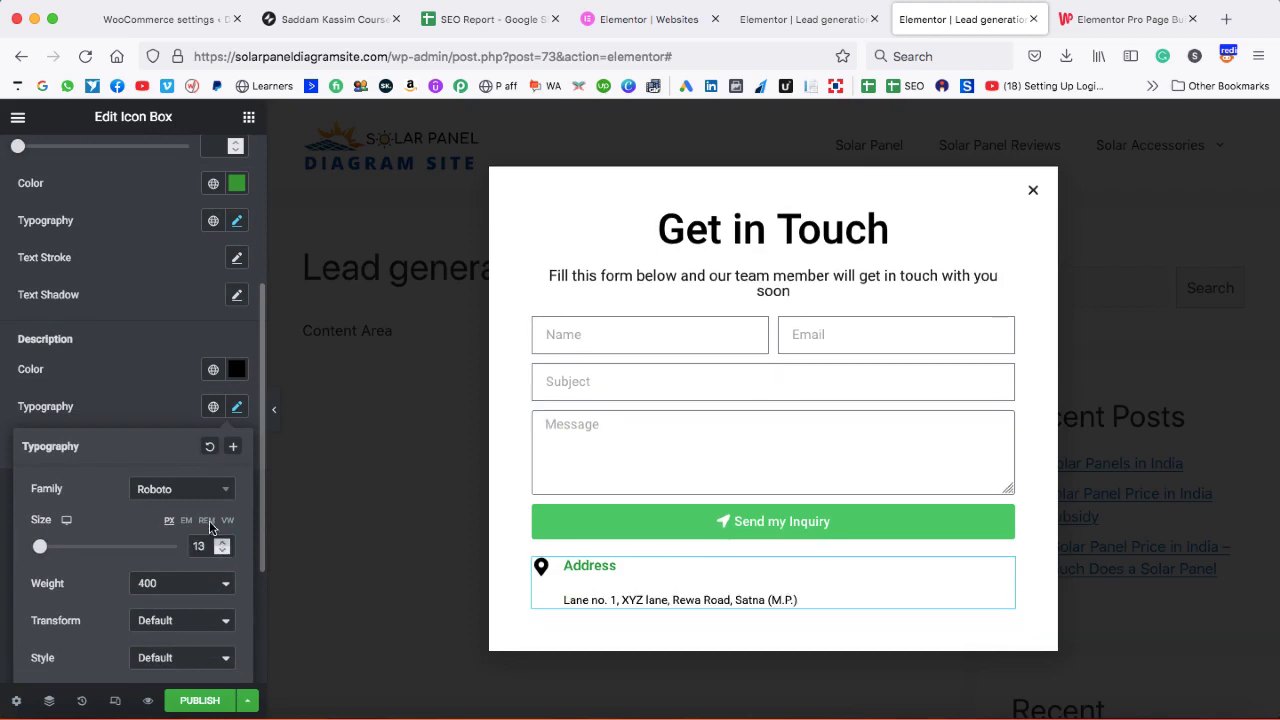
{"action": "left_click", "coordinate": [140, 387]}
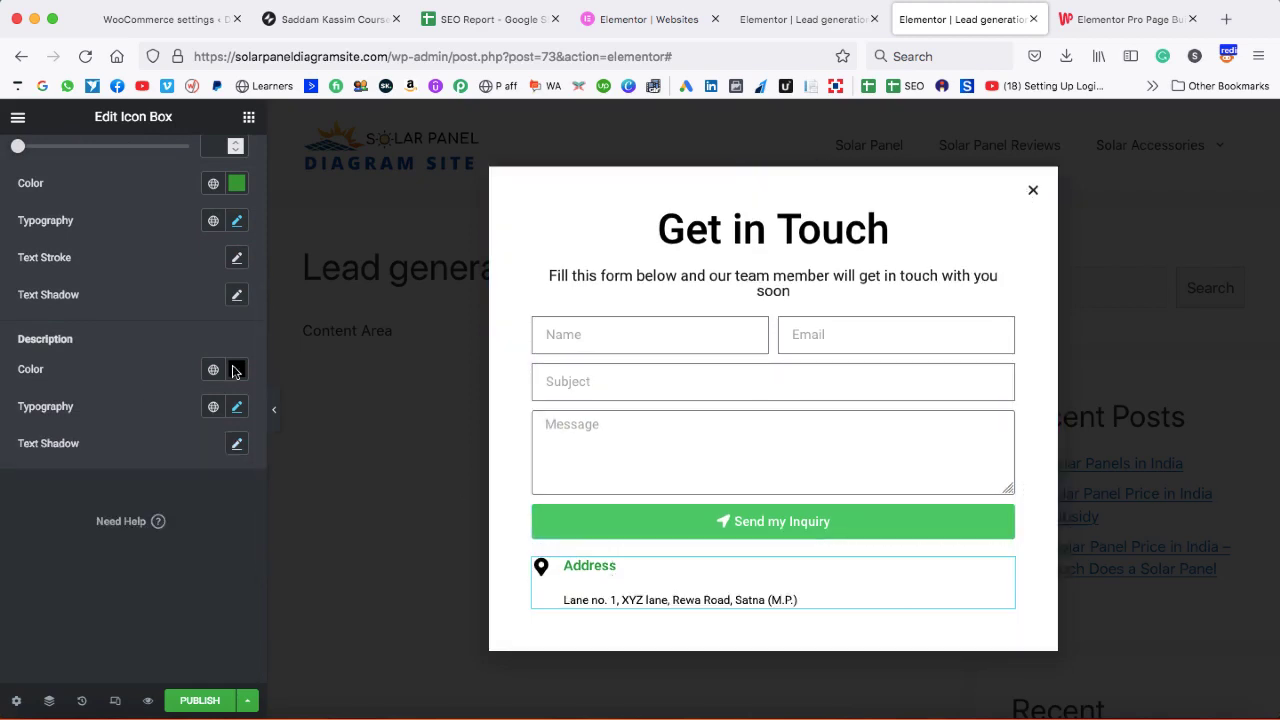
{"action": "scroll", "coordinate": [138, 285], "scroll_direction": "up", "scroll_amount": 3}
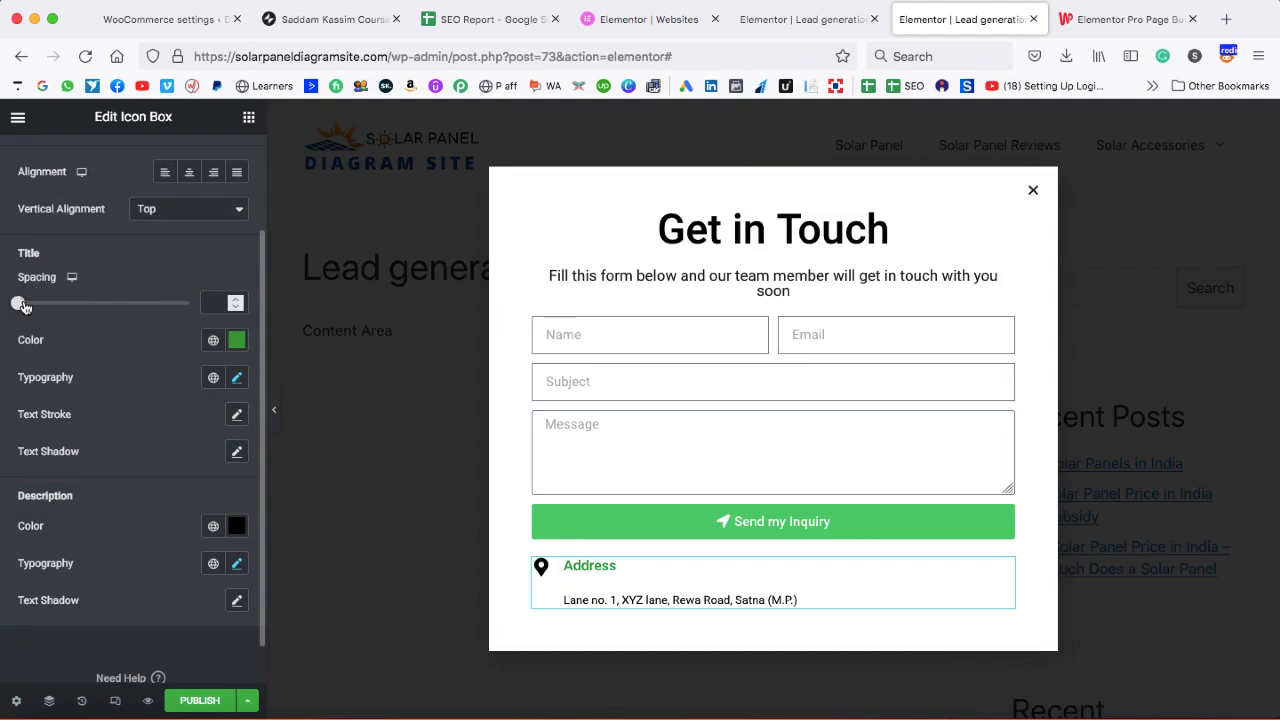
{"action": "mouse_move", "coordinate": [18, 307]}
{"action": "left_mouse_down"}
{"action": "mouse_move", "coordinate": [43, 309]}
{"action": "mouse_move", "coordinate": [21, 309]}
{"action": "left_mouse_up"}
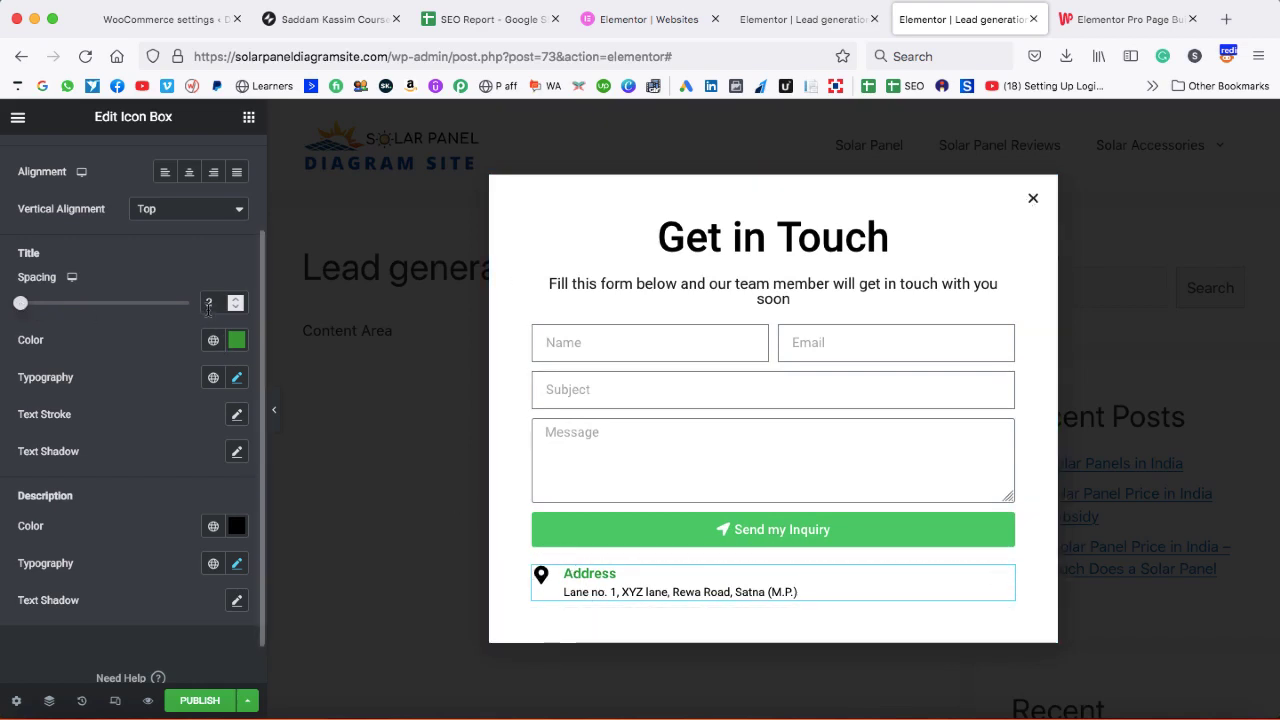
- Duplicate the Address column and swap its icon for Phone alt
{"action": "right_click", "coordinate": [536, 570]}
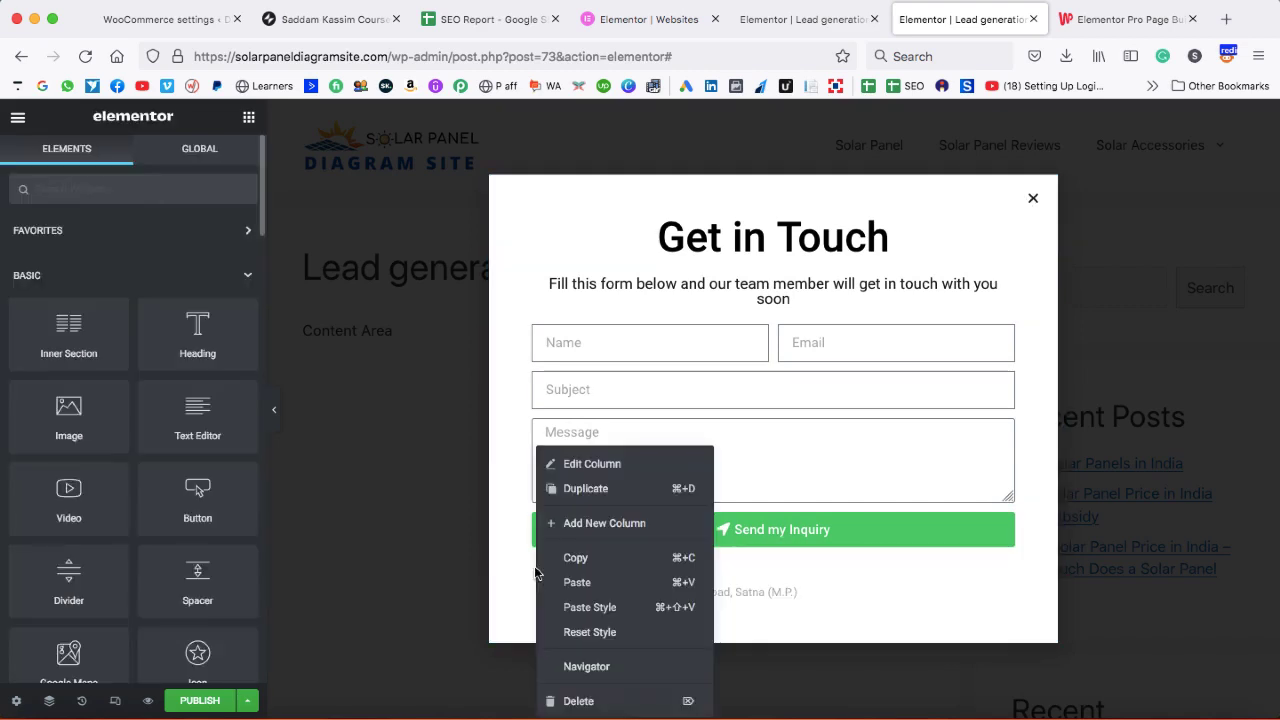
{"action": "left_click", "coordinate": [585, 492]}
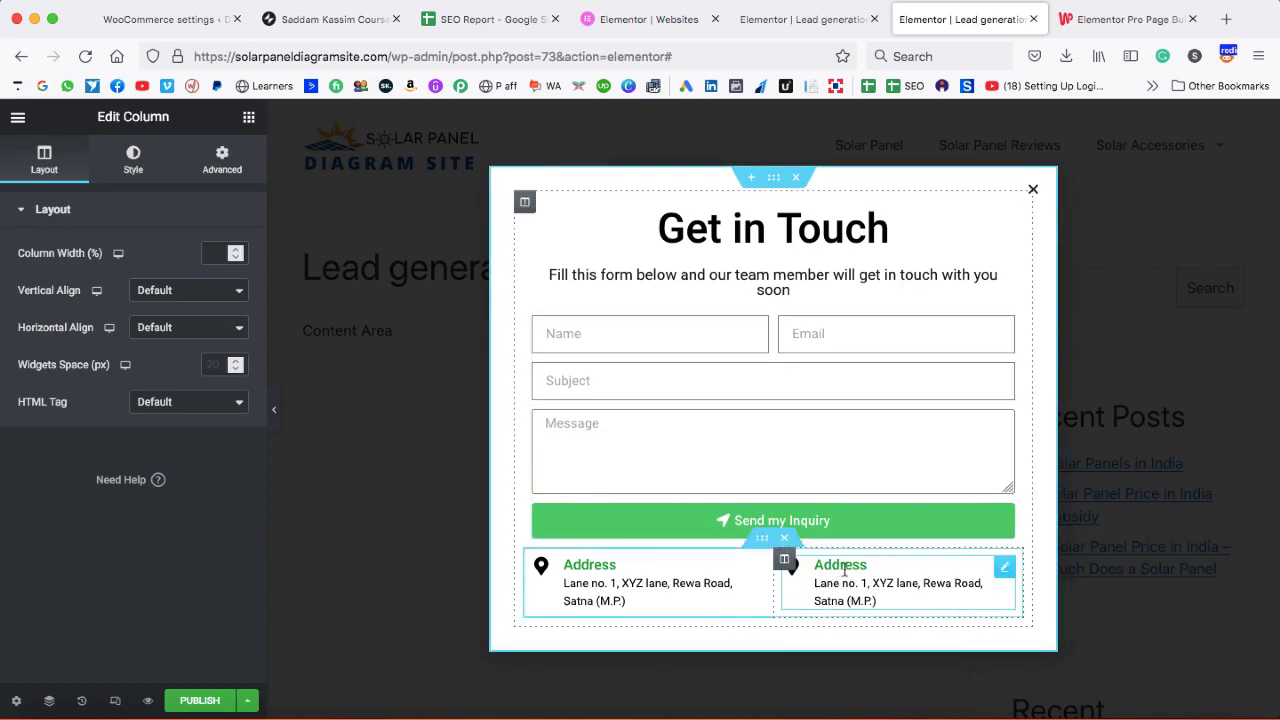
{"action": "left_click", "coordinate": [1003, 567]}
{"action": "left_click", "coordinate": [94, 343]}
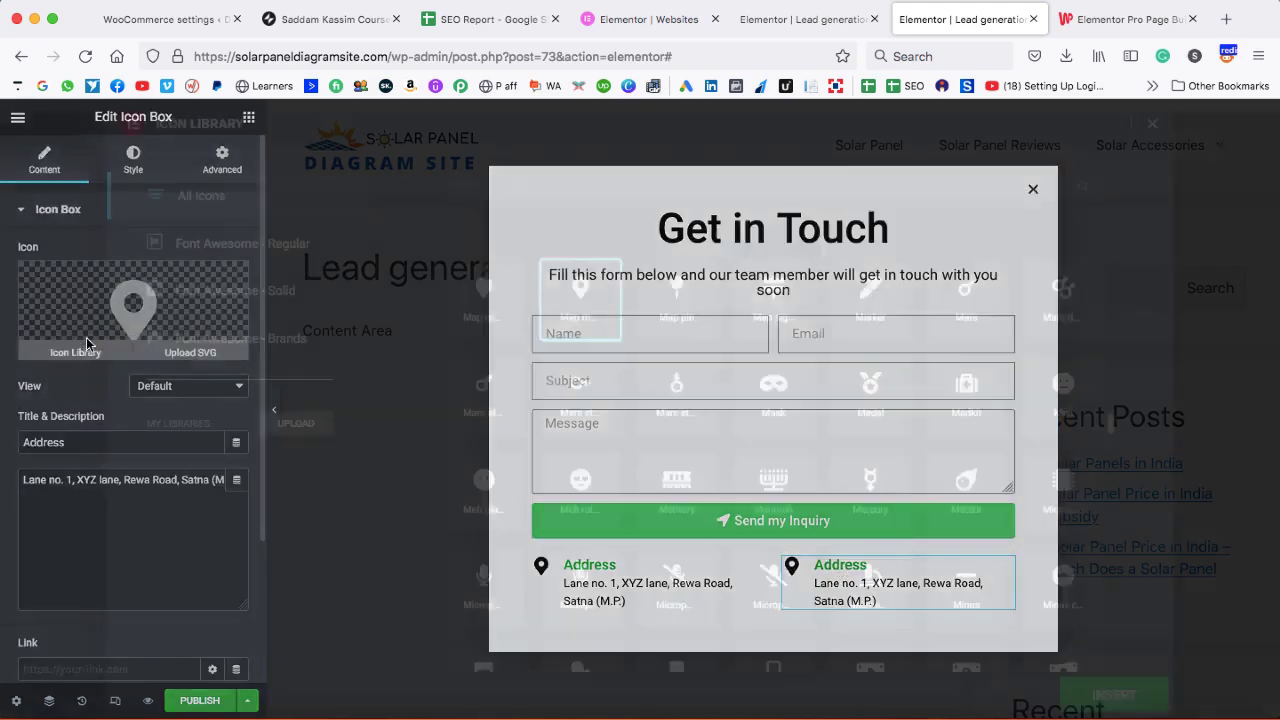
{"action": "left_click", "coordinate": [536, 184]}
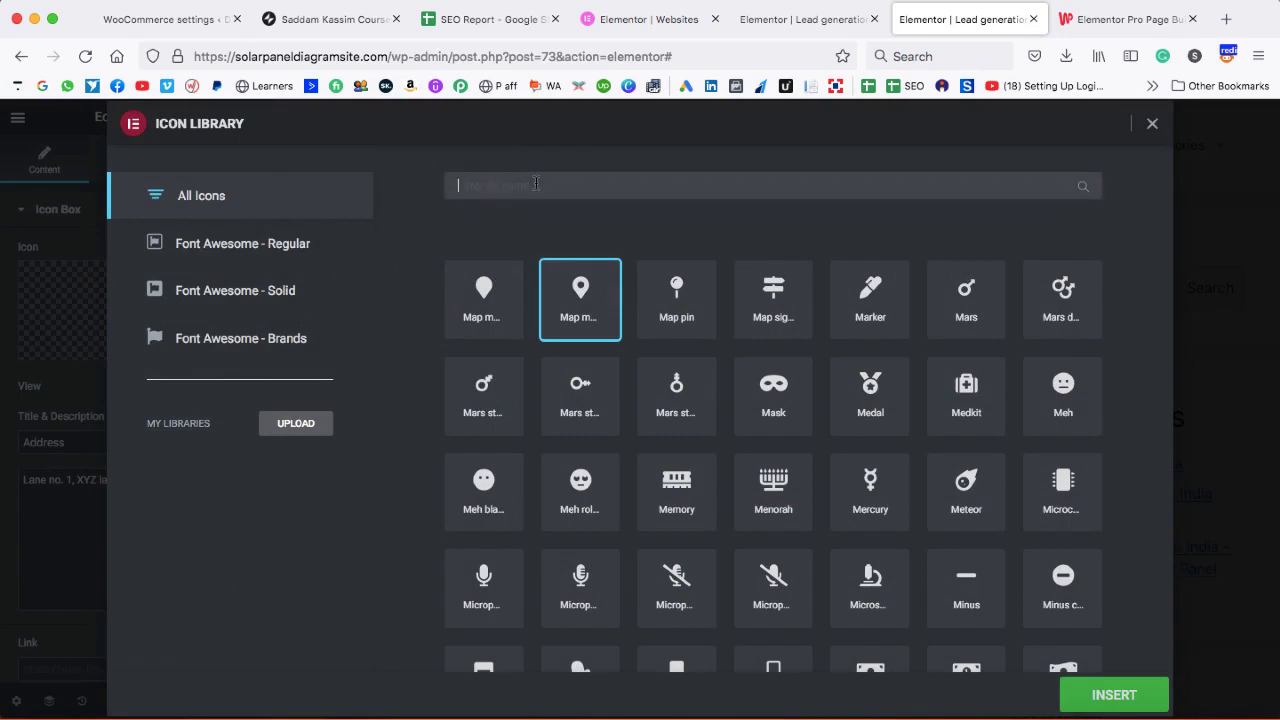
{"action": "type", "text": "PHONE"}
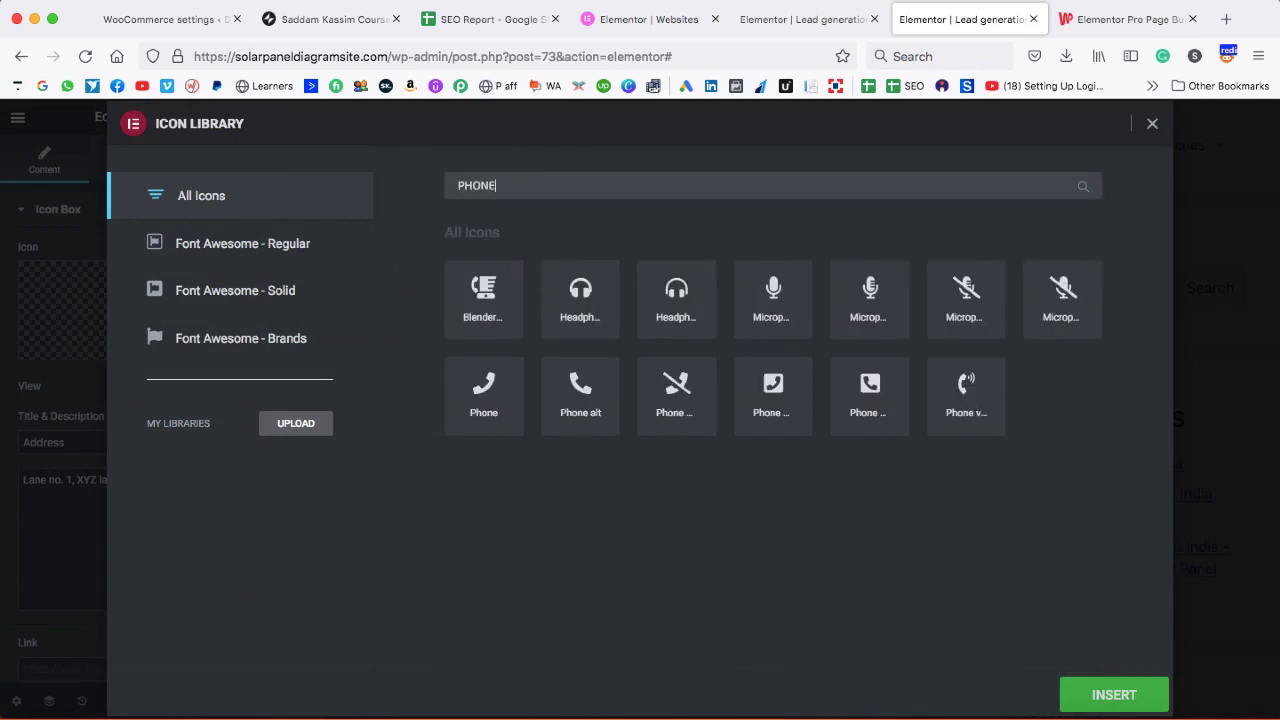
{"action": "left_click", "coordinate": [580, 395]}
{"action": "left_click", "coordinate": [1100, 692]}
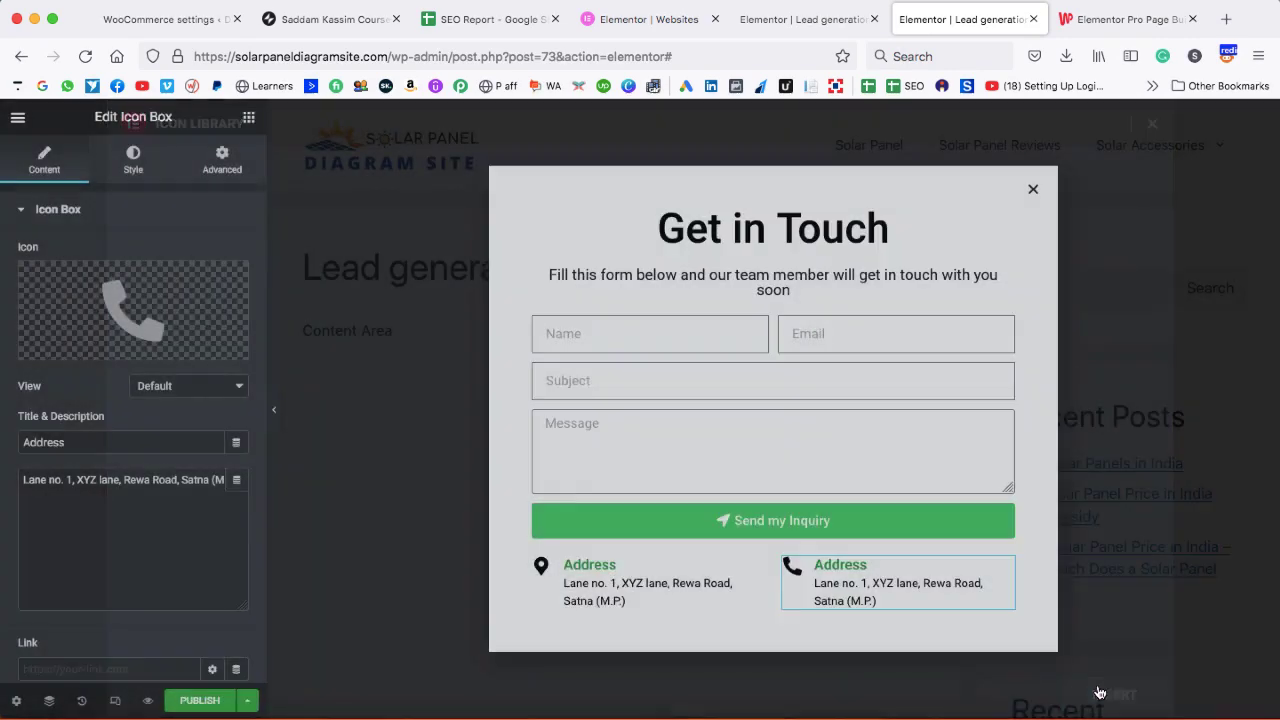
- Retitle the copy 'Phone number' and replace the description with two phone numbers
{"action": "double_click", "coordinate": [95, 441]}
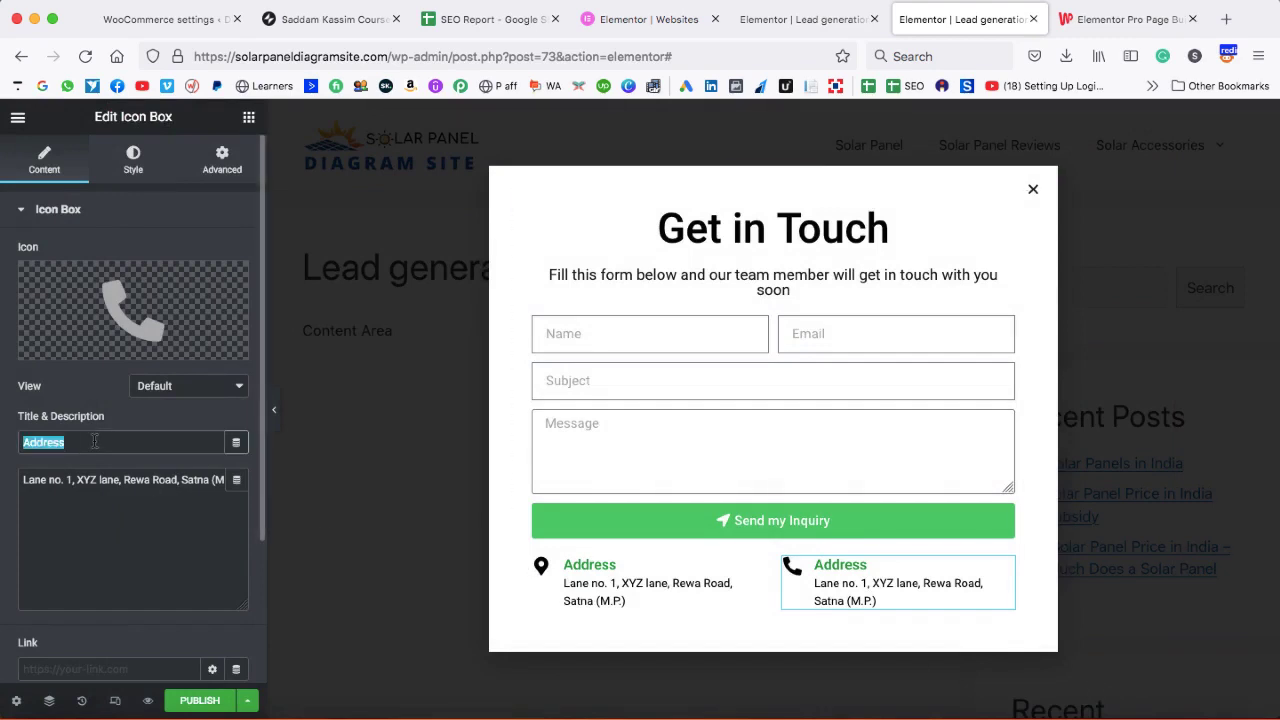
{"action": "type", "text": "Phone num"}
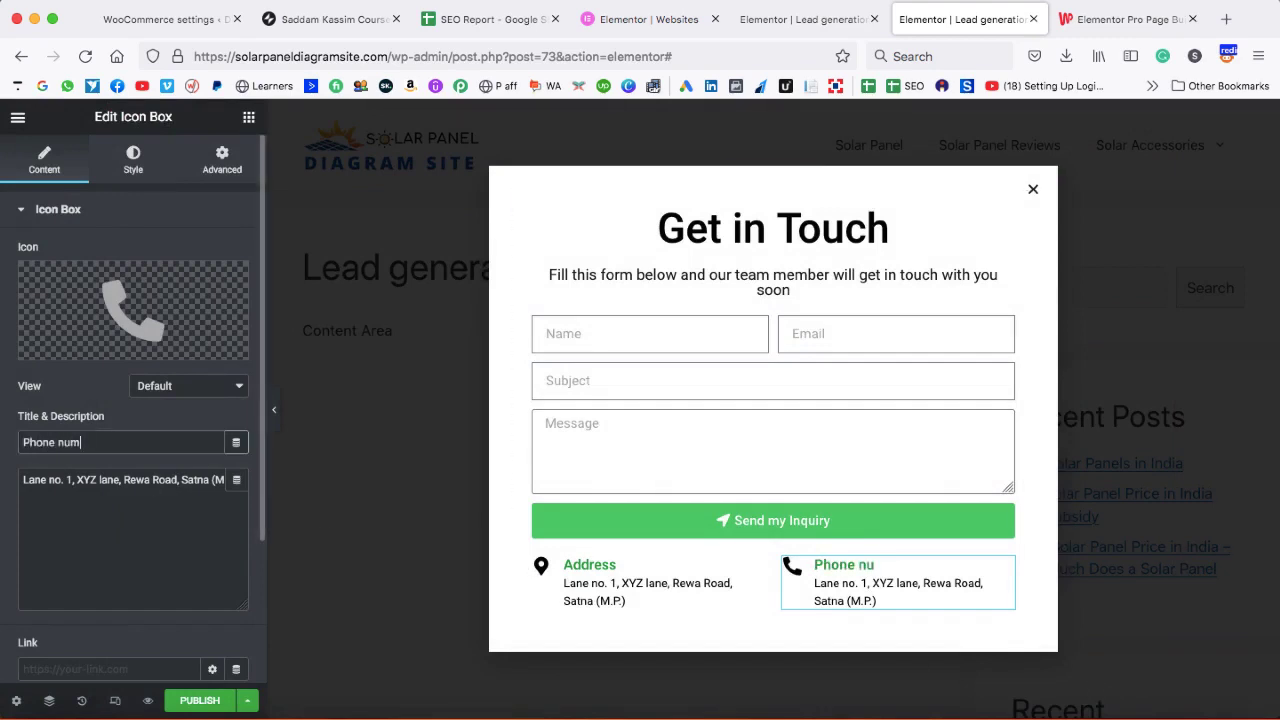
{"action": "type", "text": "ber"}
{"action": "left_click", "coordinate": [113, 494]}
{"action": "key", "text": "super+a"}
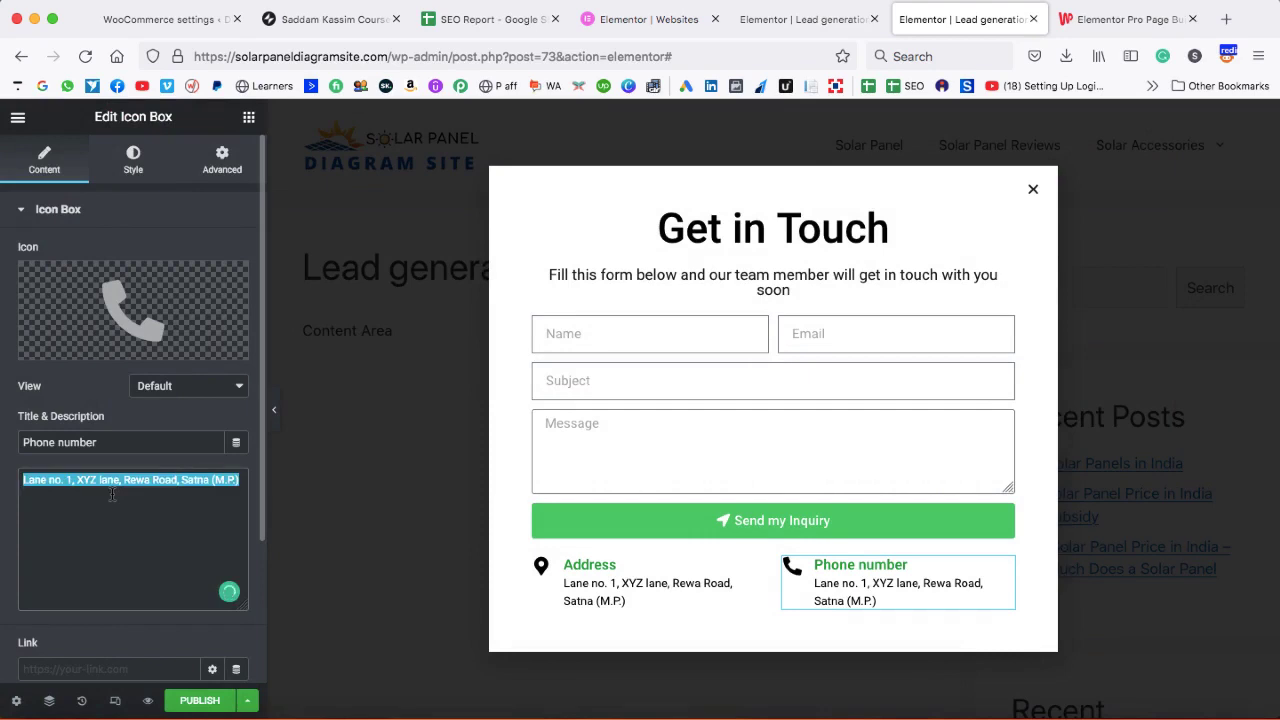
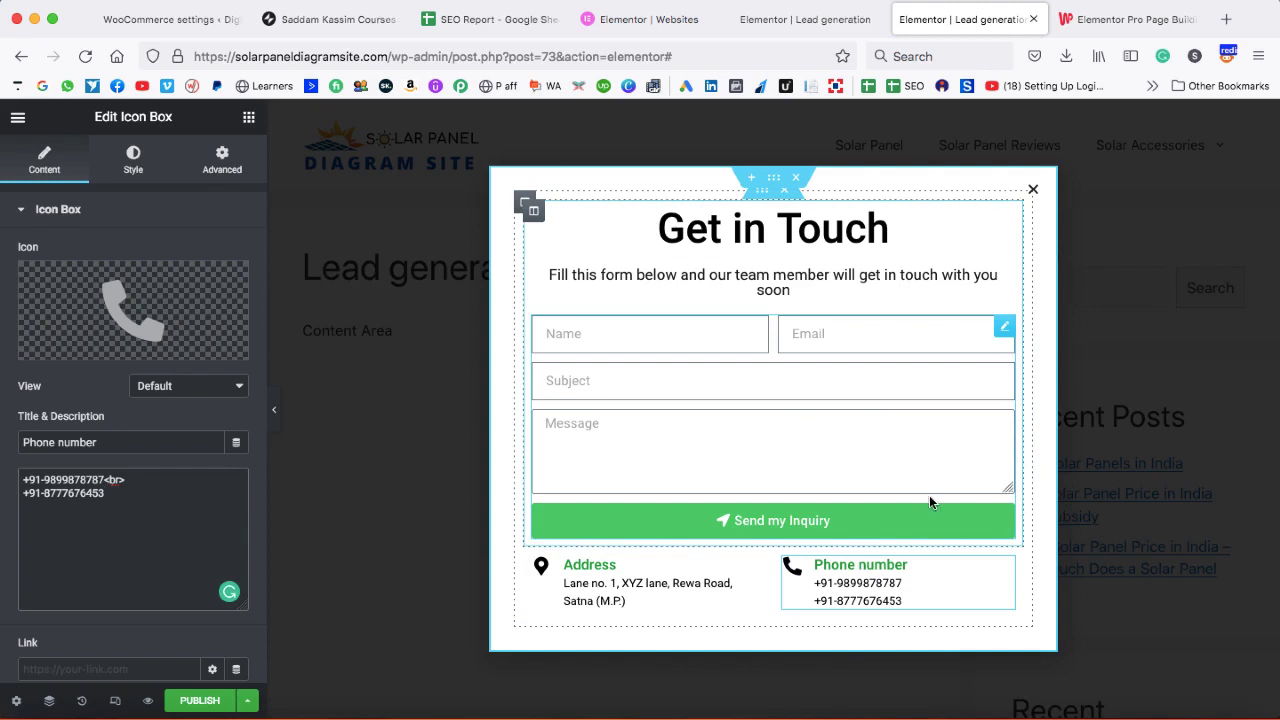
- Add an Image widget below the Phone number box showing uploaded grad.png
{"action": "left_click", "coordinate": [248, 118]}
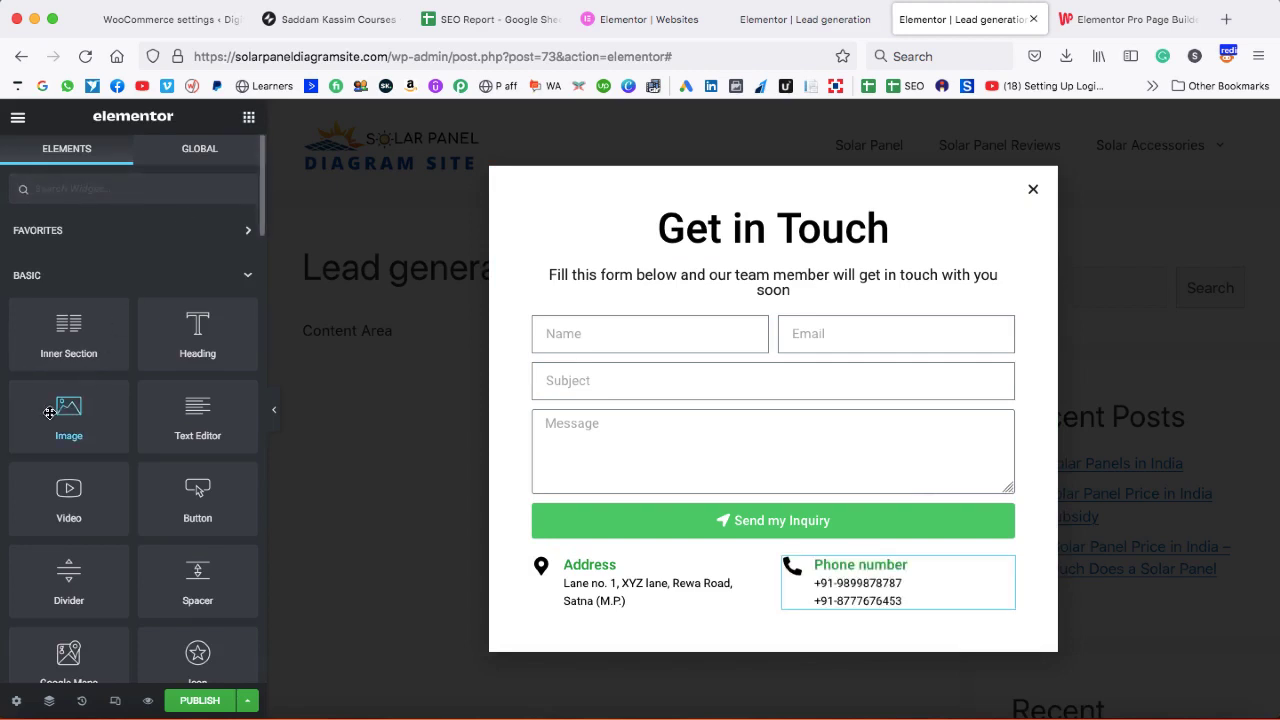
{"action": "left_click_drag", "start_coordinate": [49, 412], "coordinate": [810, 595]}
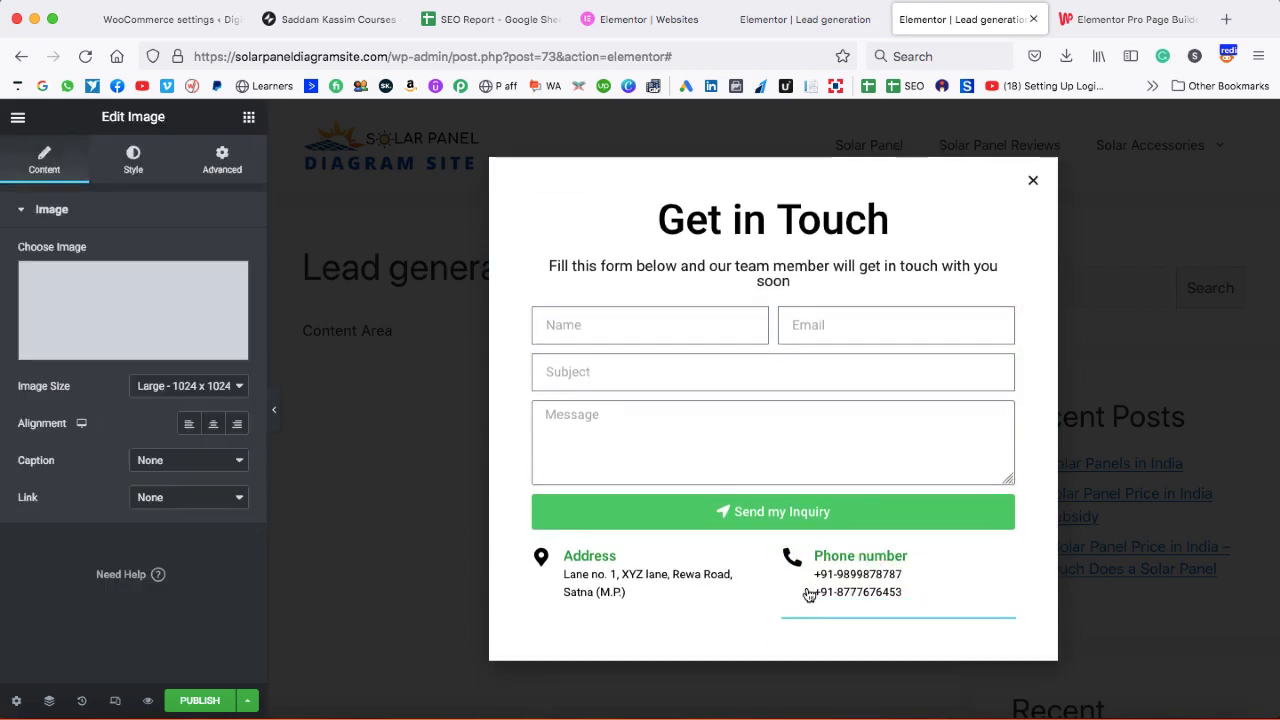
{"action": "left_click", "coordinate": [123, 347]}
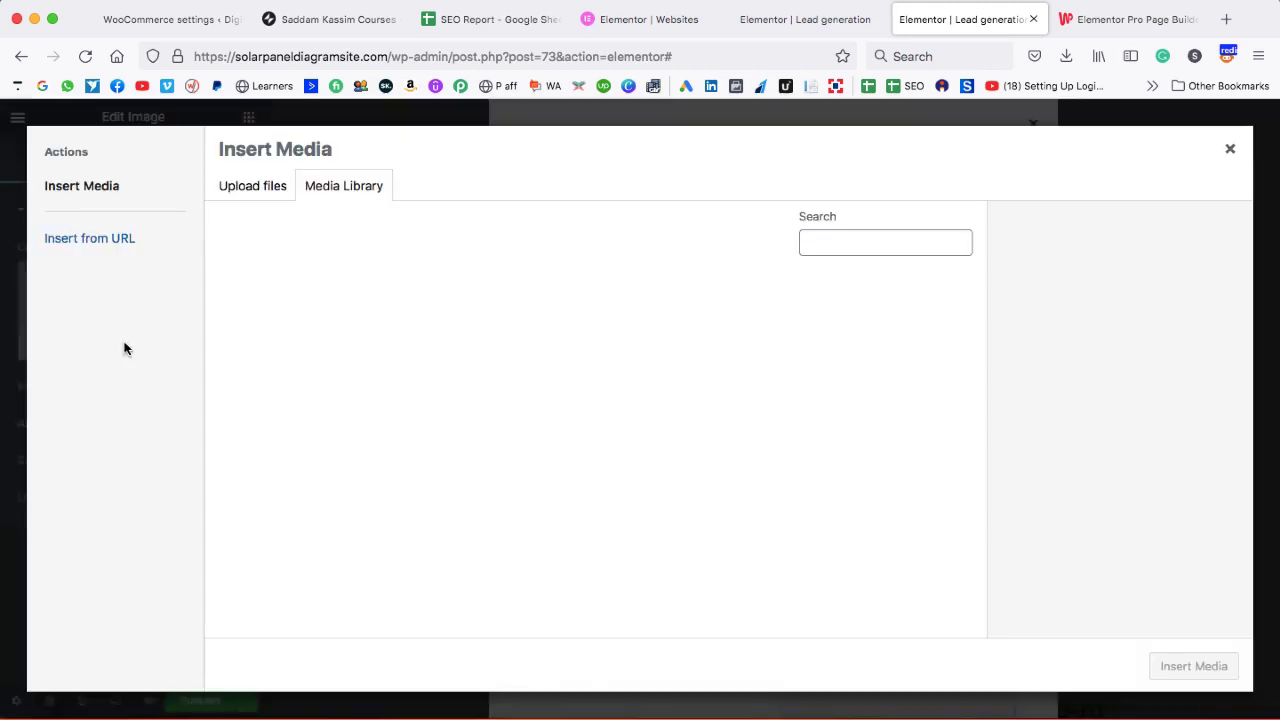
{"action": "left_click", "coordinate": [268, 189]}
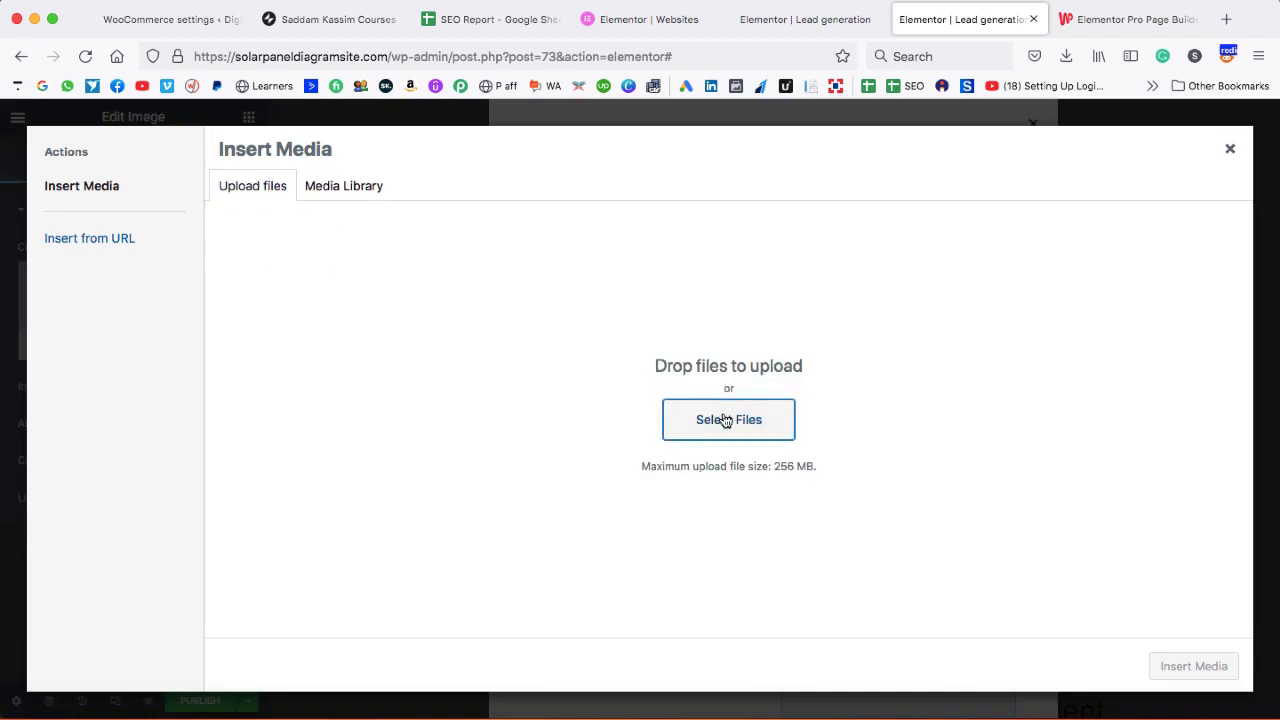
{"action": "left_click", "coordinate": [726, 420]}
{"action": "left_click", "coordinate": [705, 40]}
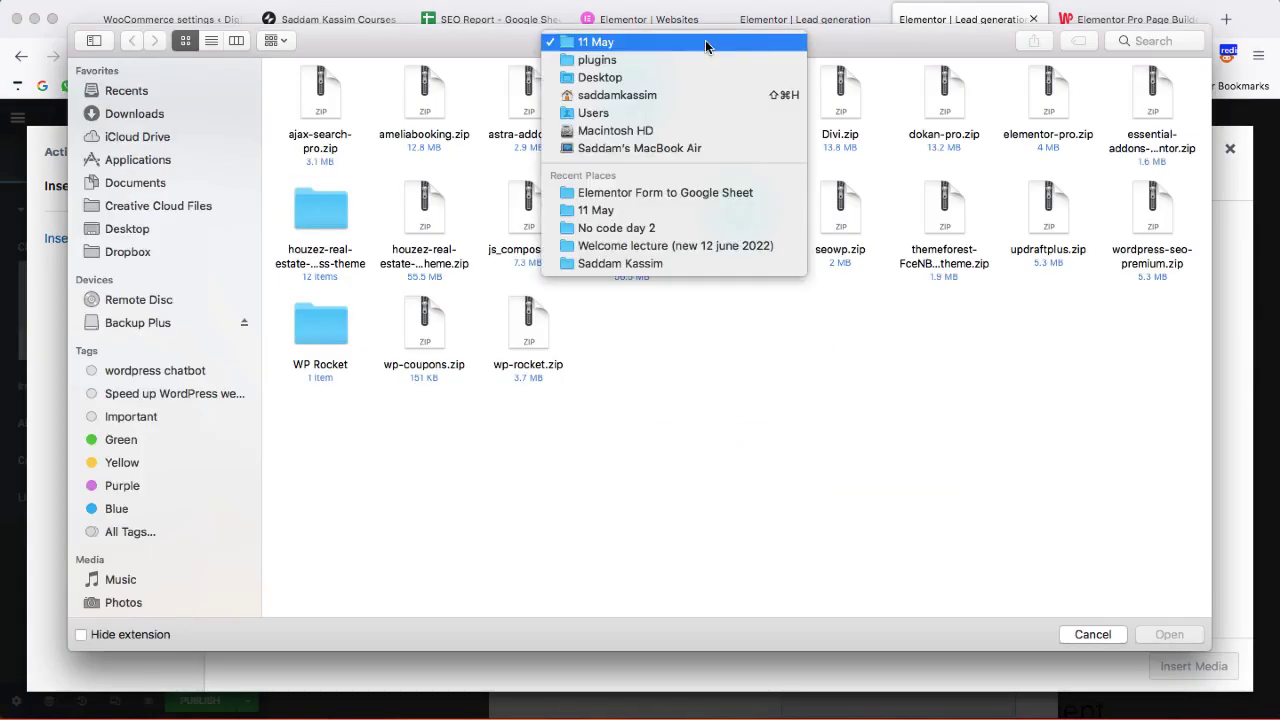
{"action": "left_click", "coordinate": [686, 192]}
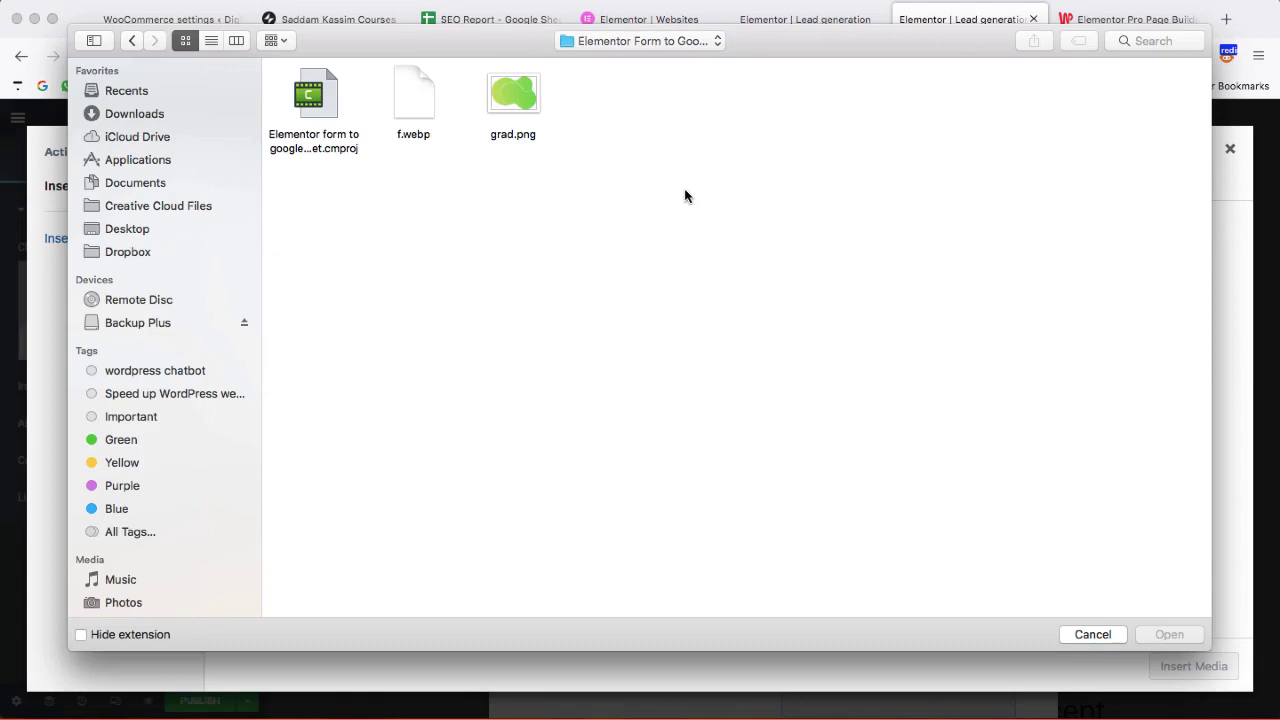
{"action": "double_click", "coordinate": [513, 100]}
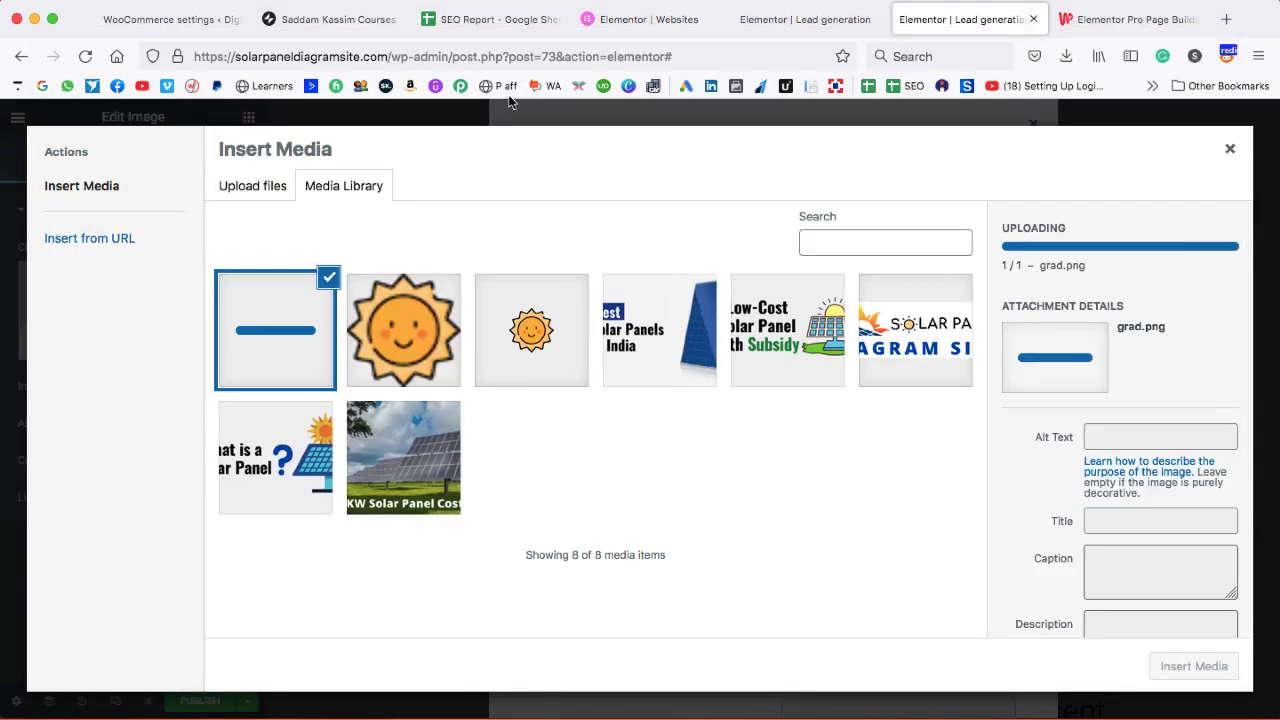
{"action": "left_click", "coordinate": [1207, 676]}
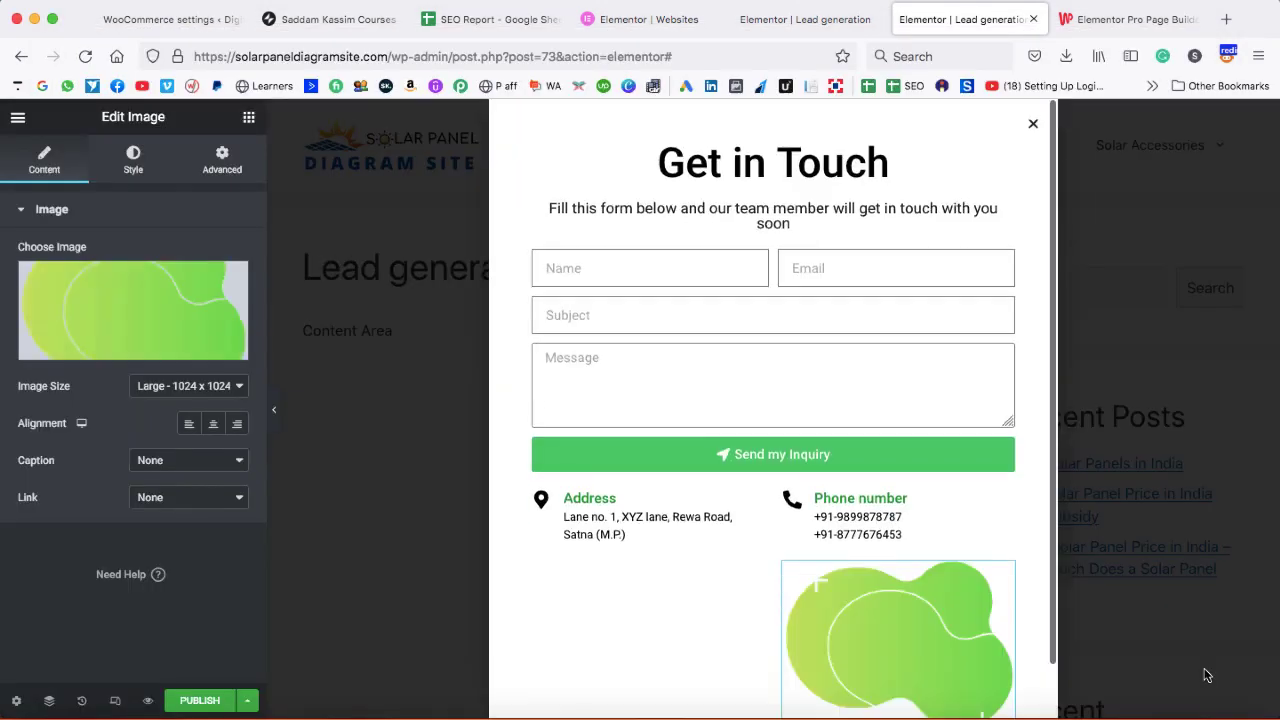
- Set the image size to Full and go to the Advanced settings
{"action": "scroll", "coordinate": [945, 505], "scroll_direction": "down", "scroll_amount": 1}
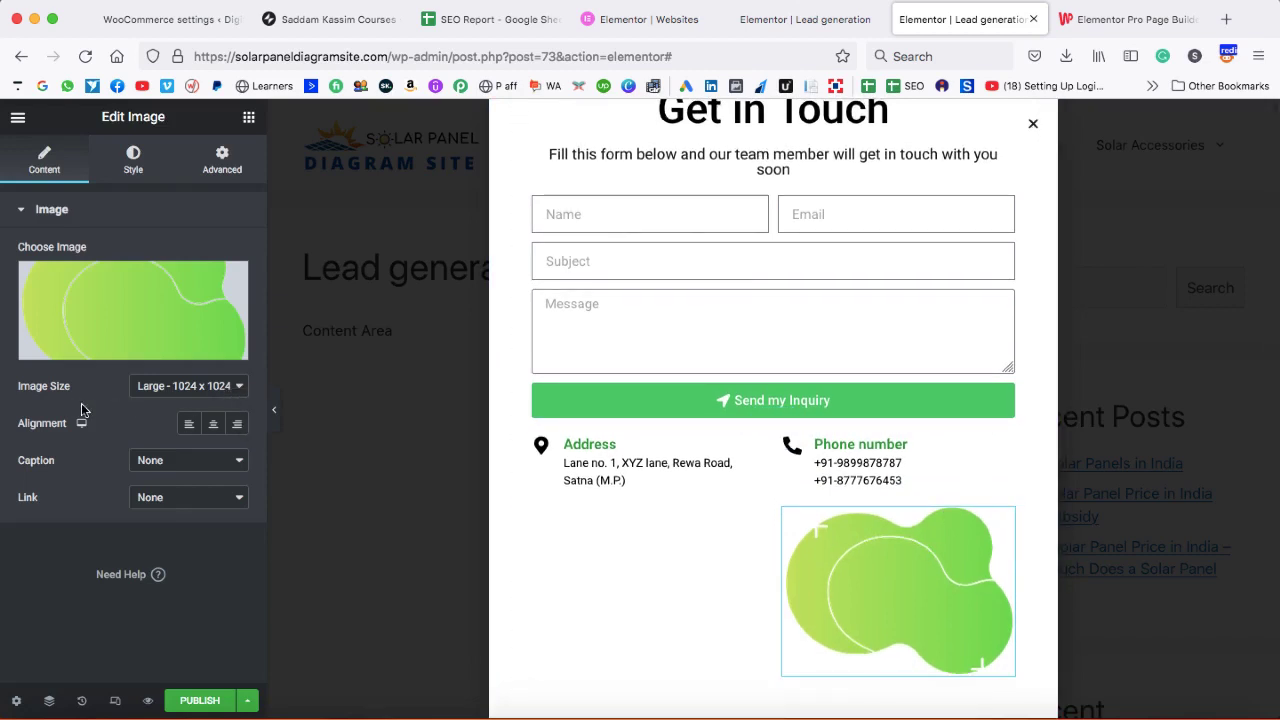
{"action": "left_click", "coordinate": [170, 386]}
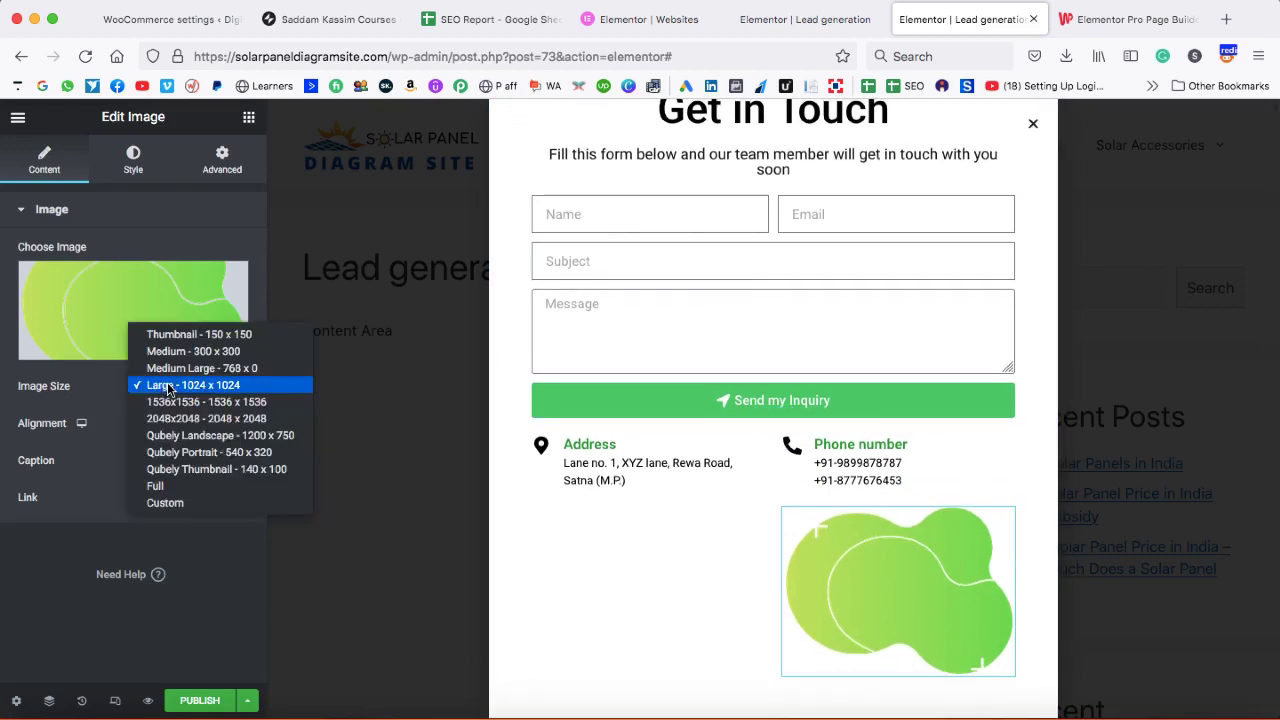
{"action": "left_click", "coordinate": [170, 486]}
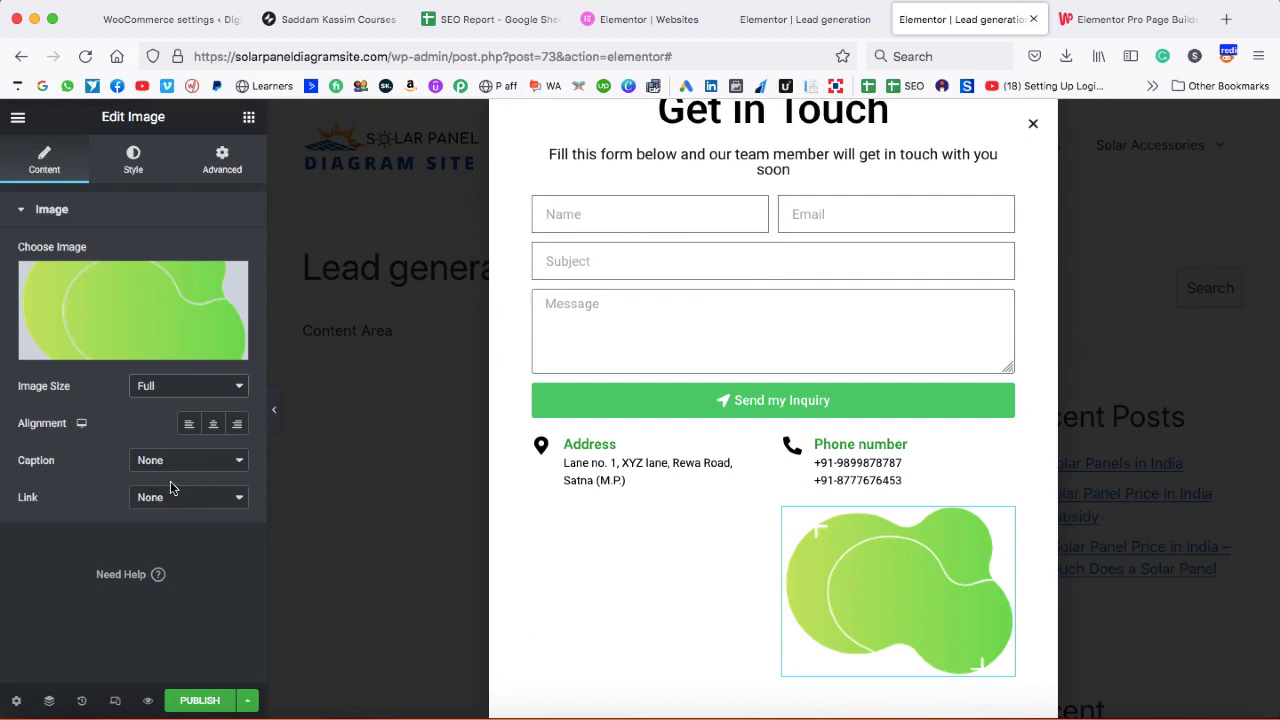
{"action": "left_click", "coordinate": [228, 166]}
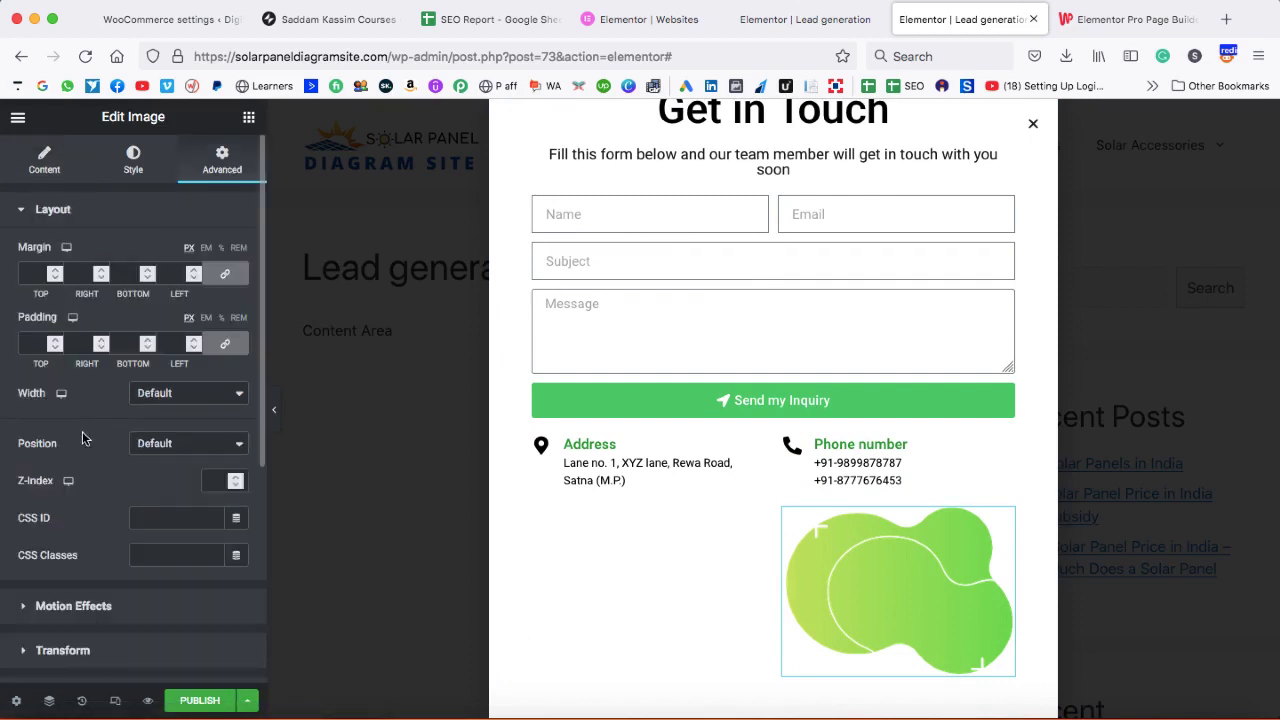
- Set grad.png to Absolute position and drag it into the popup's bottom-right corner
{"action": "left_click", "coordinate": [157, 446]}
{"action": "left_click", "coordinate": [185, 461]}
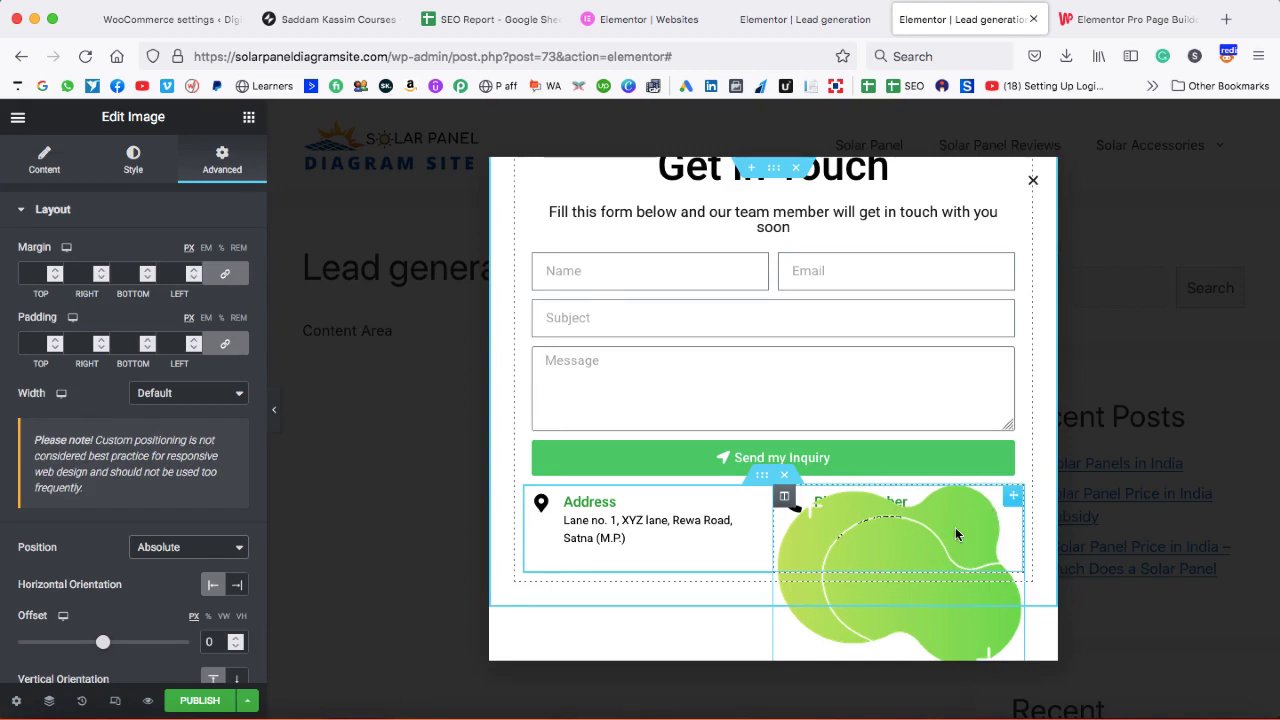
{"action": "left_click_drag", "start_coordinate": [955, 527], "coordinate": [1126, 551]}
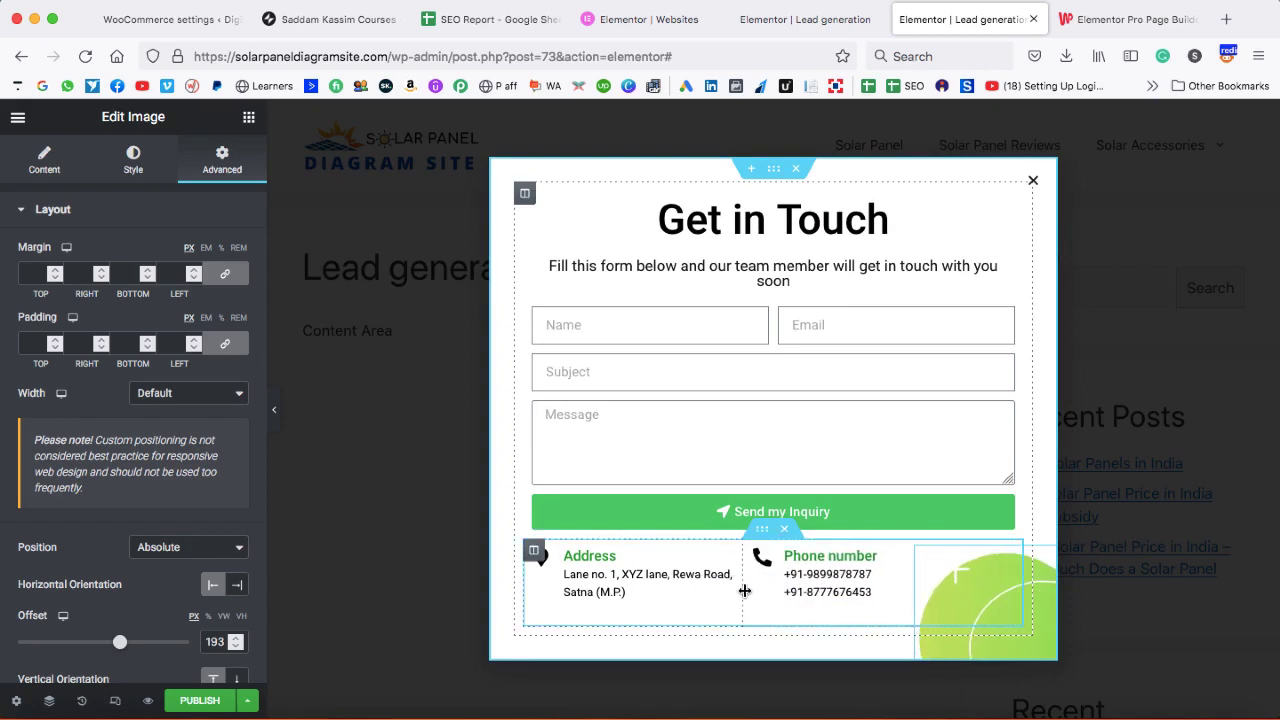
{"action": "scroll", "coordinate": [744, 589], "scroll_direction": "down", "scroll_amount": 2}
{"action": "left_click_drag", "start_coordinate": [1037, 594], "coordinate": [1039, 645]}
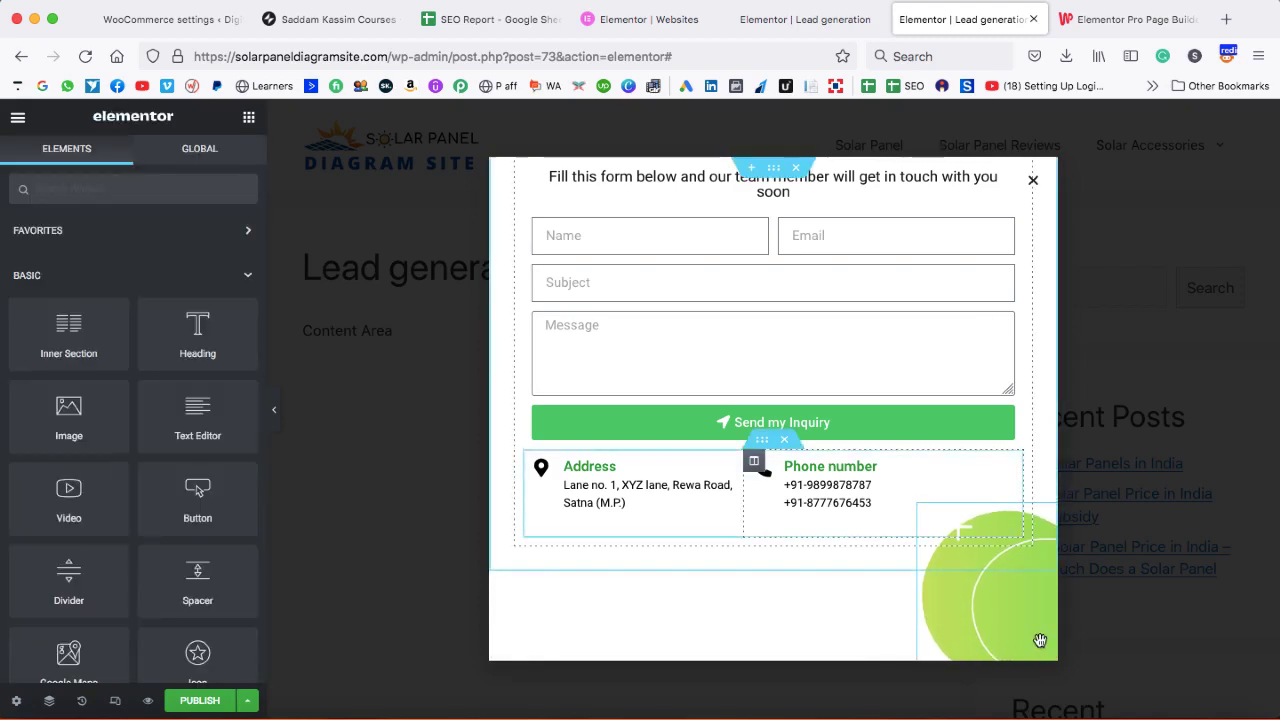
{"action": "scroll", "coordinate": [870, 382], "scroll_direction": "up", "scroll_amount": 2}
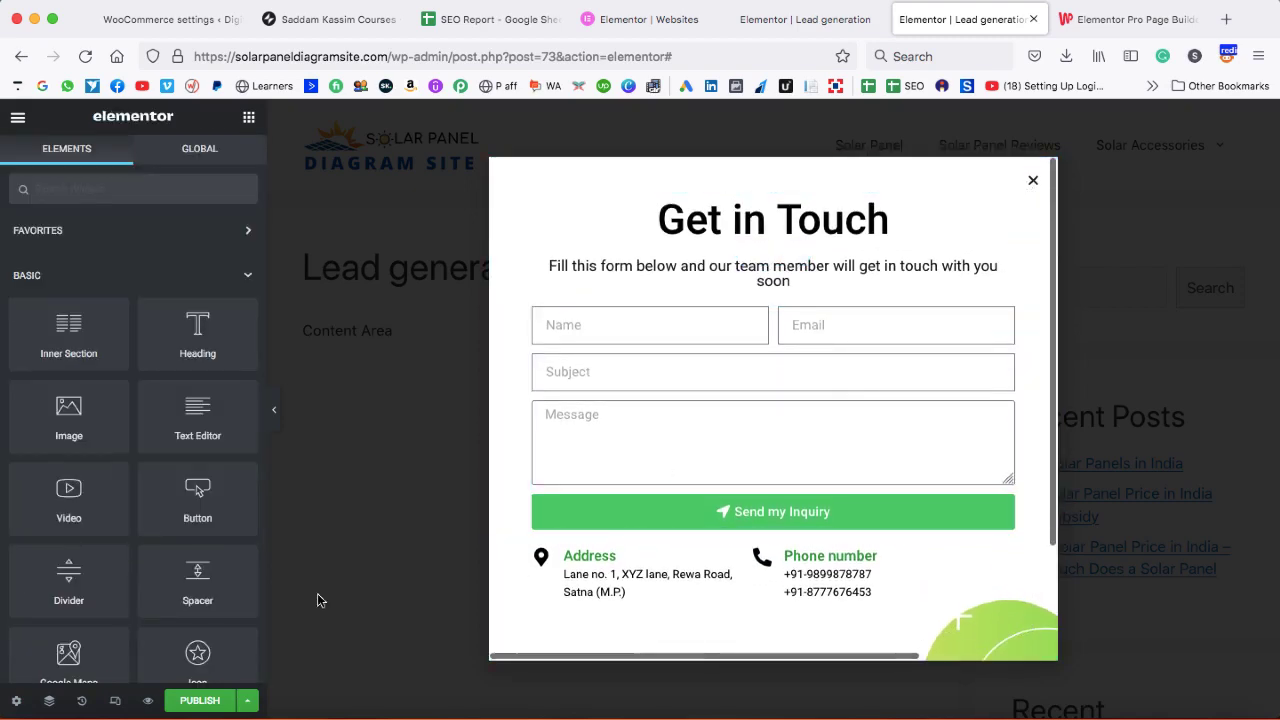
- In Publish Settings, add the display condition Include > Singular > Front Page for the popup
{"action": "left_click", "coordinate": [200, 700]}
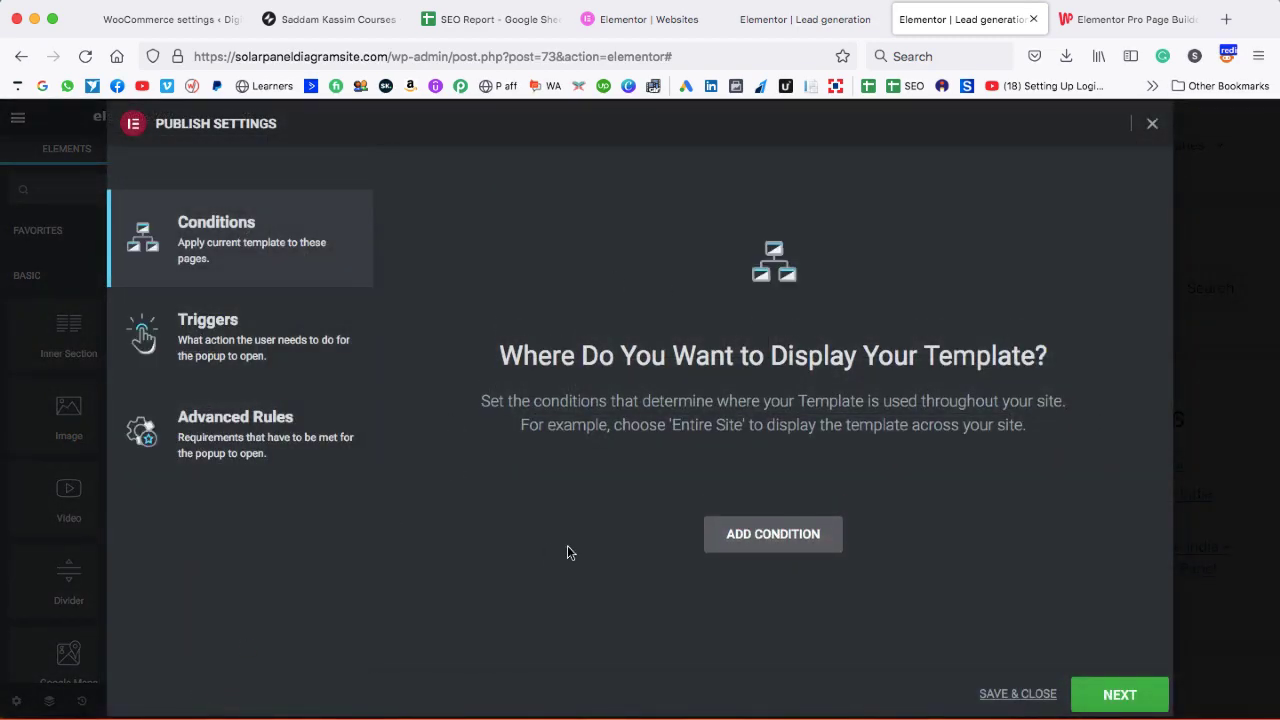
{"action": "left_click", "coordinate": [766, 534]}
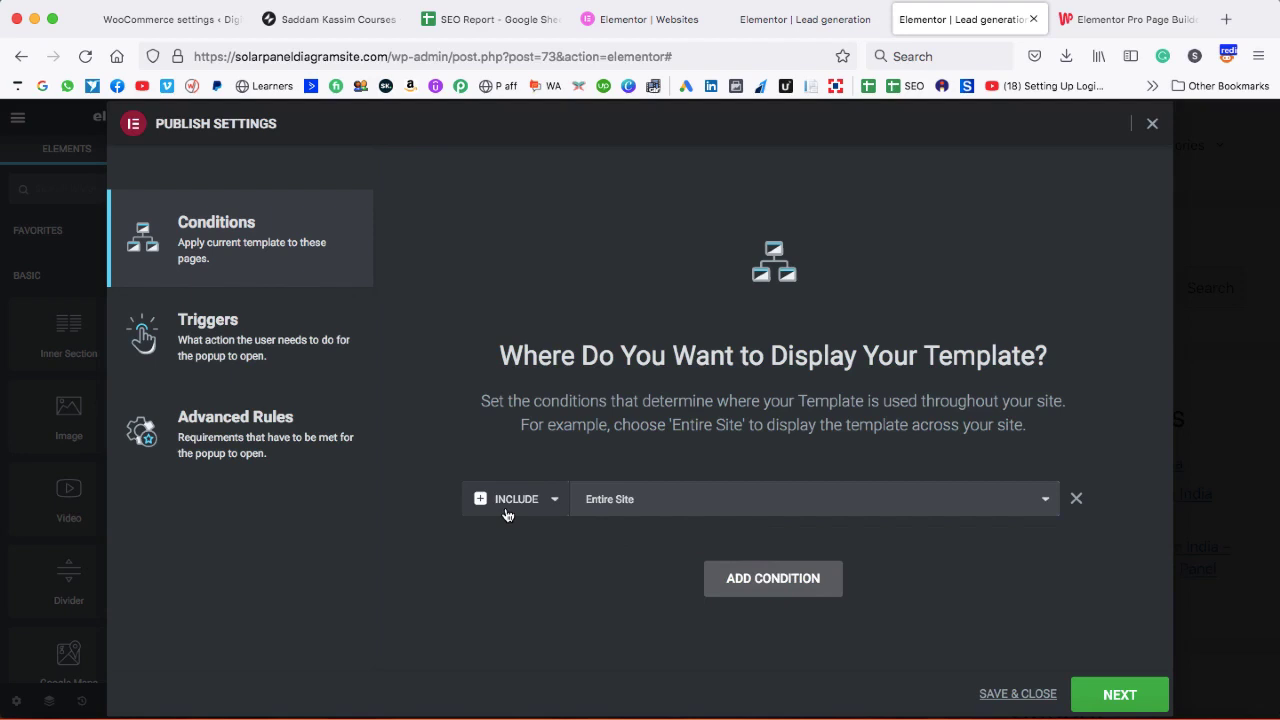
{"action": "left_click", "coordinate": [644, 501]}
{"action": "left_click", "coordinate": [646, 526]}
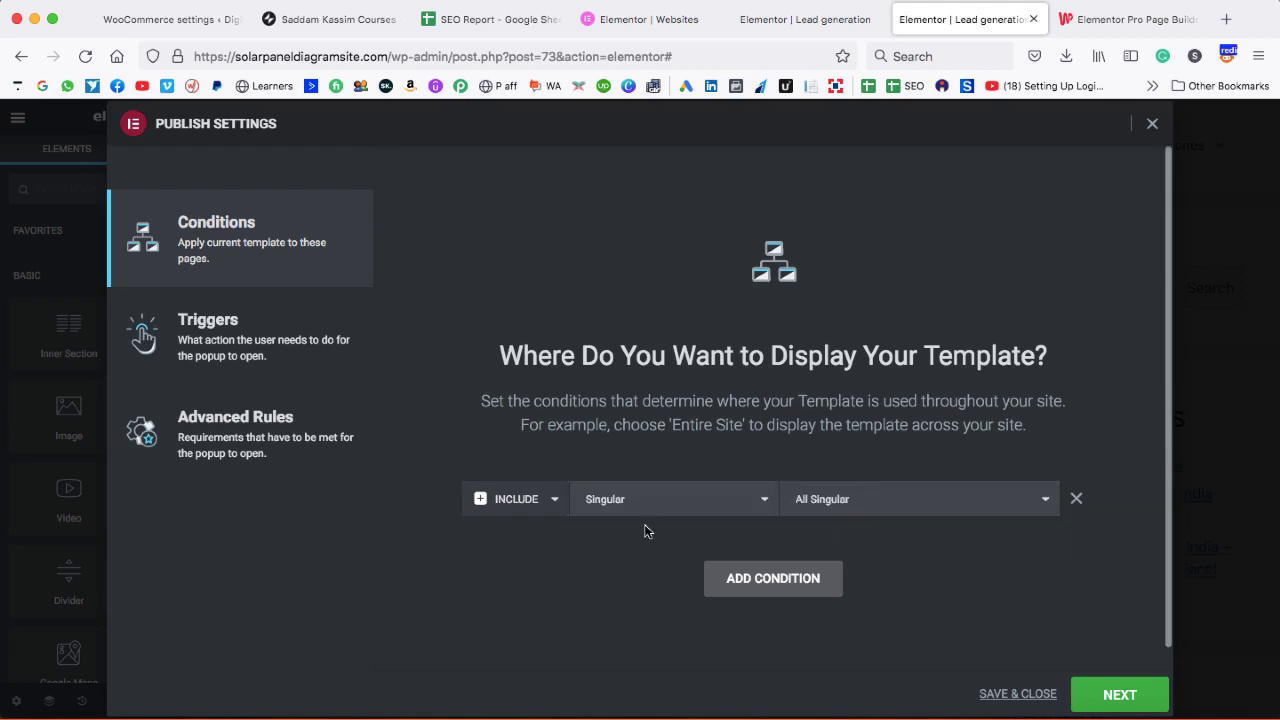
{"action": "left_click", "coordinate": [887, 508]}
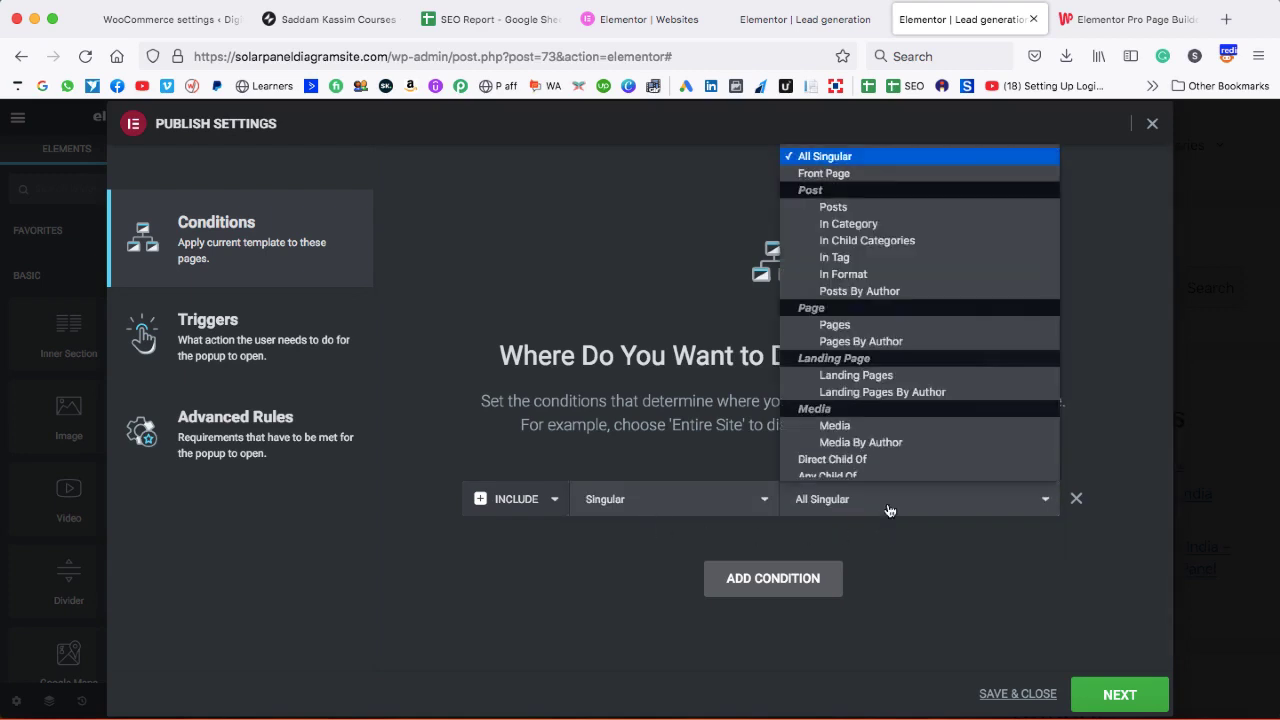
{"action": "left_click", "coordinate": [829, 176]}
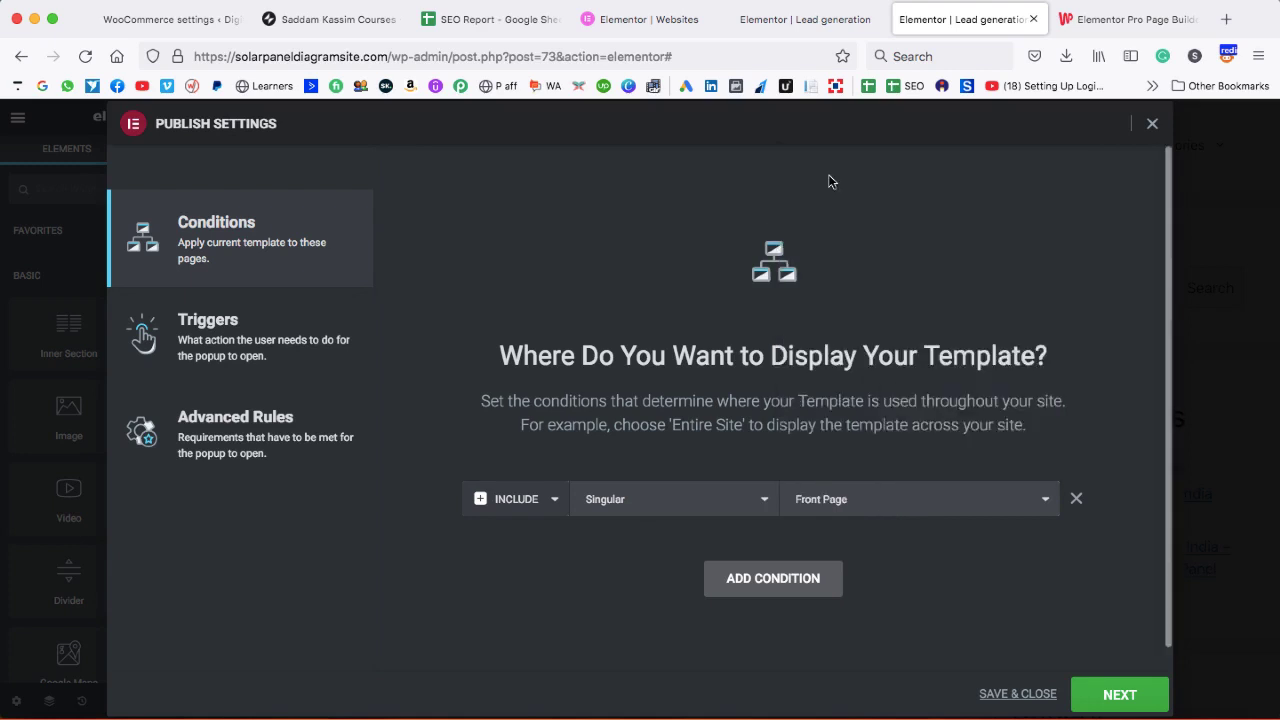
- Trigger the popup On Page Load after 2 seconds, then Save & Close to publish it
{"action": "left_click", "coordinate": [1109, 698]}
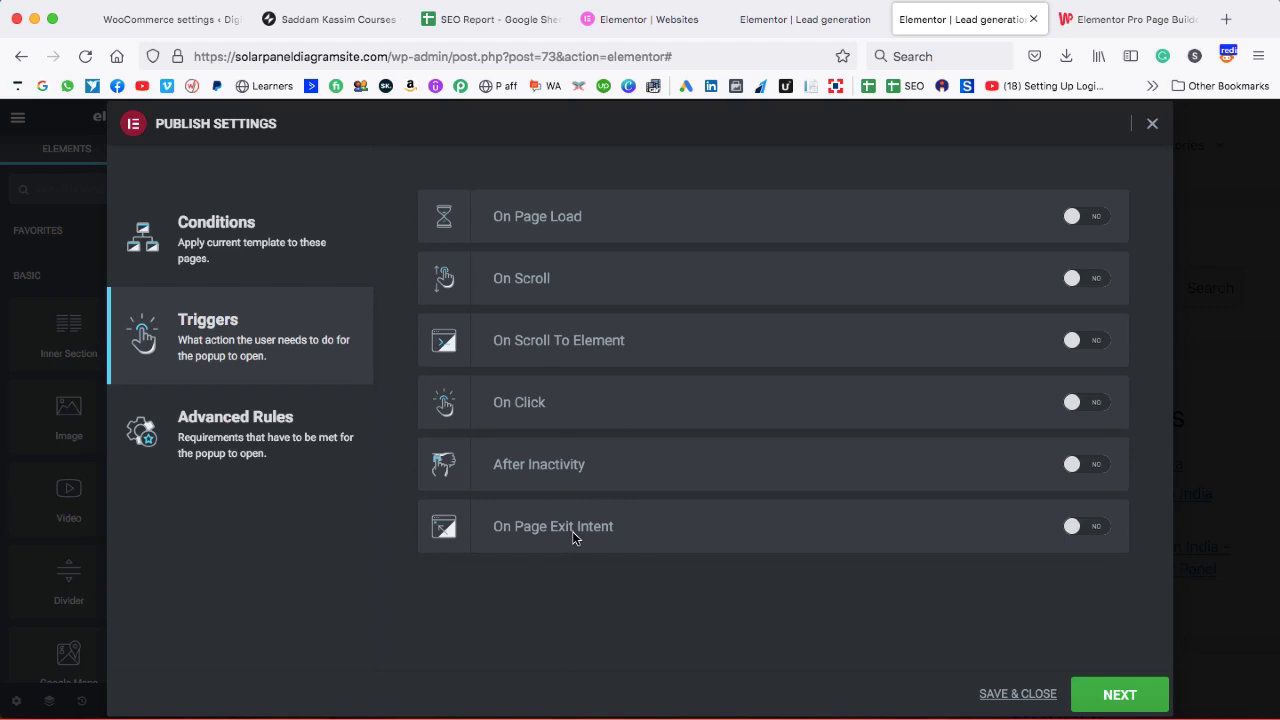
{"action": "left_click", "coordinate": [1097, 219]}
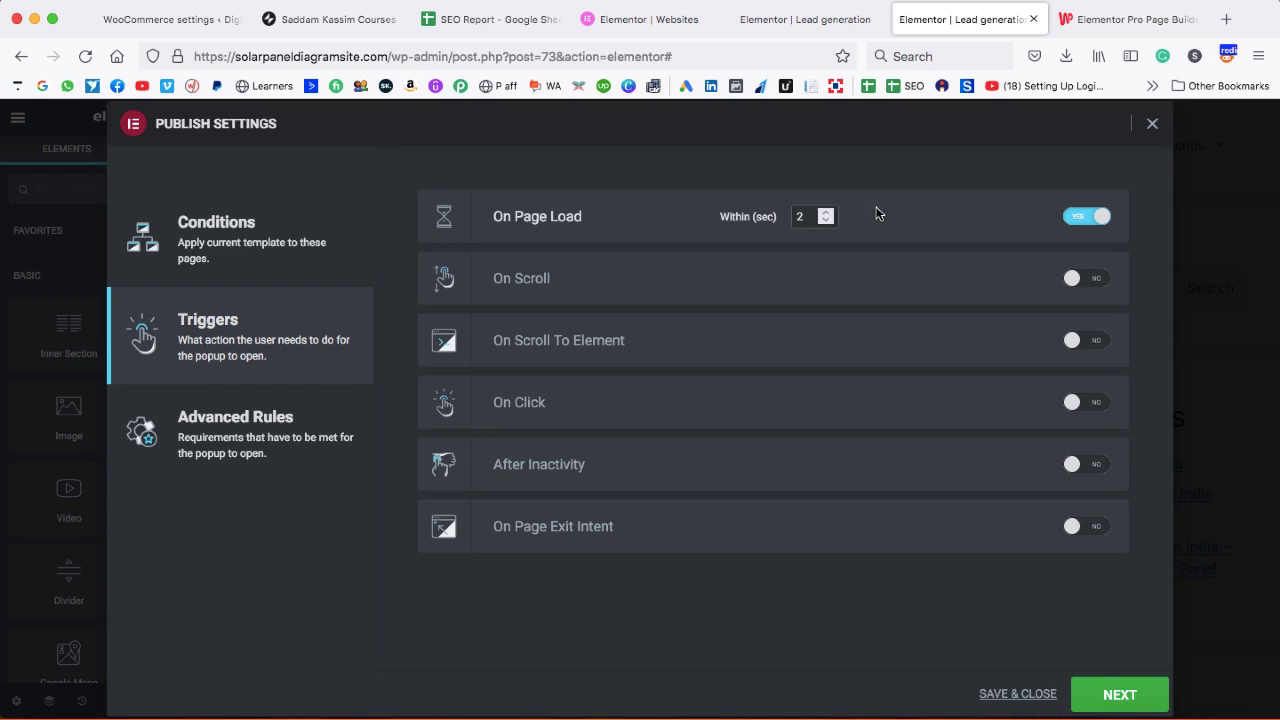
{"action": "left_click", "coordinate": [1125, 694]}
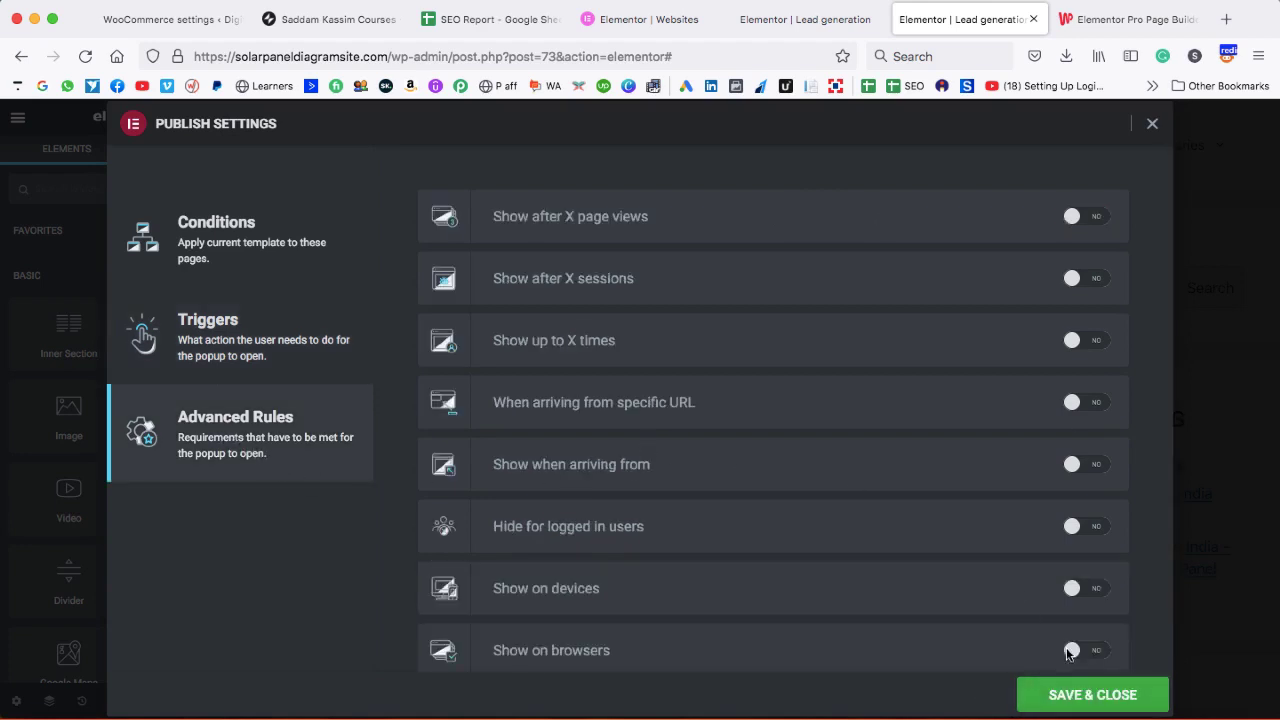
{"action": "left_click", "coordinate": [1049, 694]}
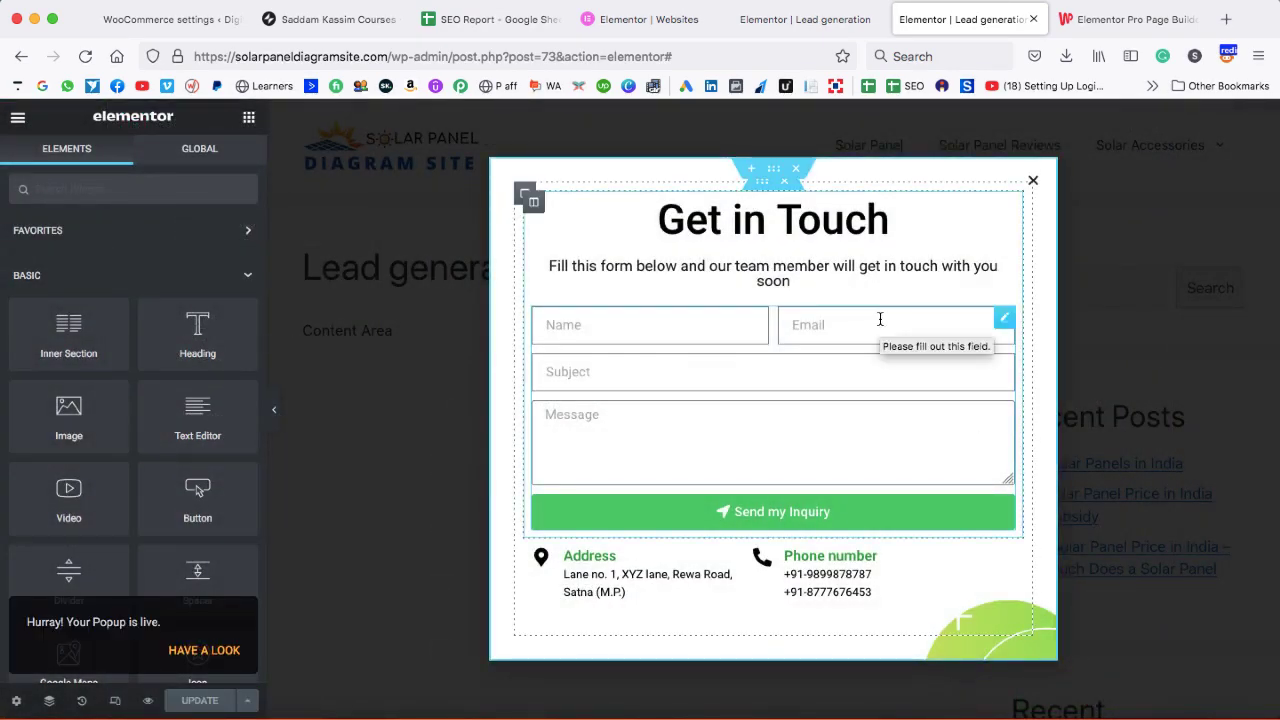
- Load the site's base address in a new tab and go to its admin Dashboard
{"action": "left_click_drag", "start_coordinate": [388, 57], "coordinate": [196, 58]}
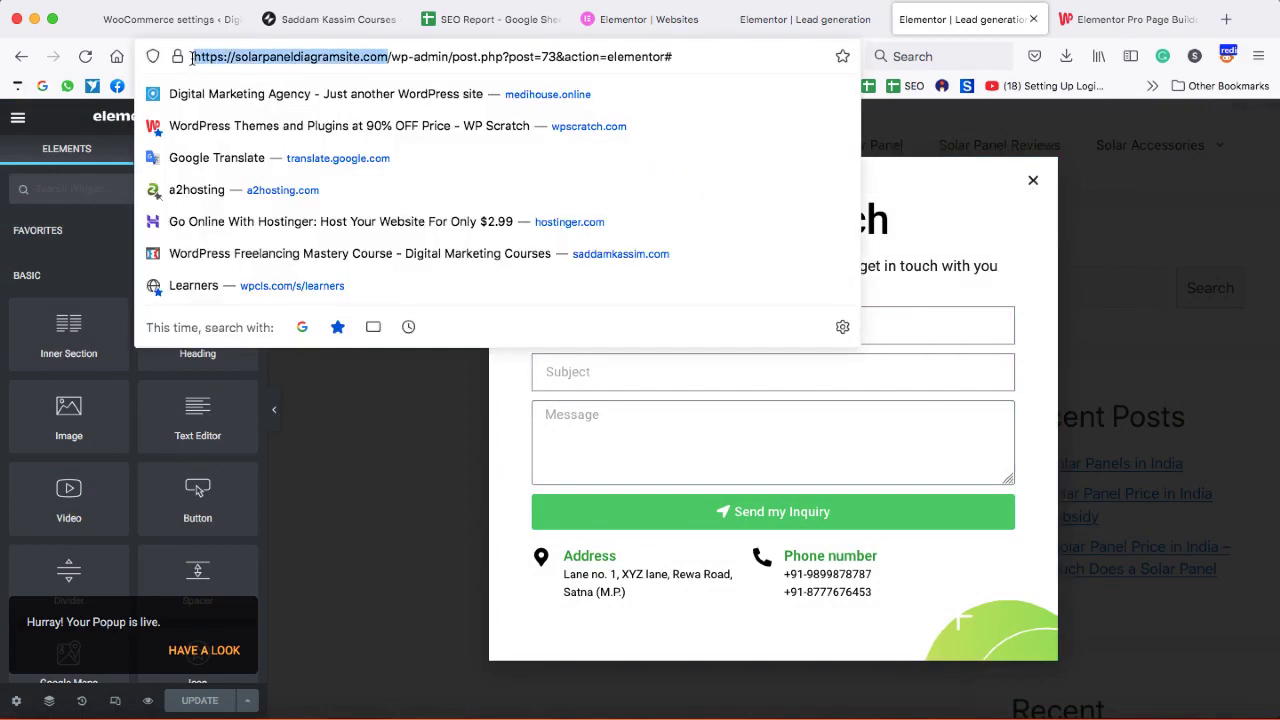
{"action": "key", "text": "ctrl+c"}
{"action": "left_click", "coordinate": [1222, 19]}
{"action": "key", "text": "ctrl+v"}
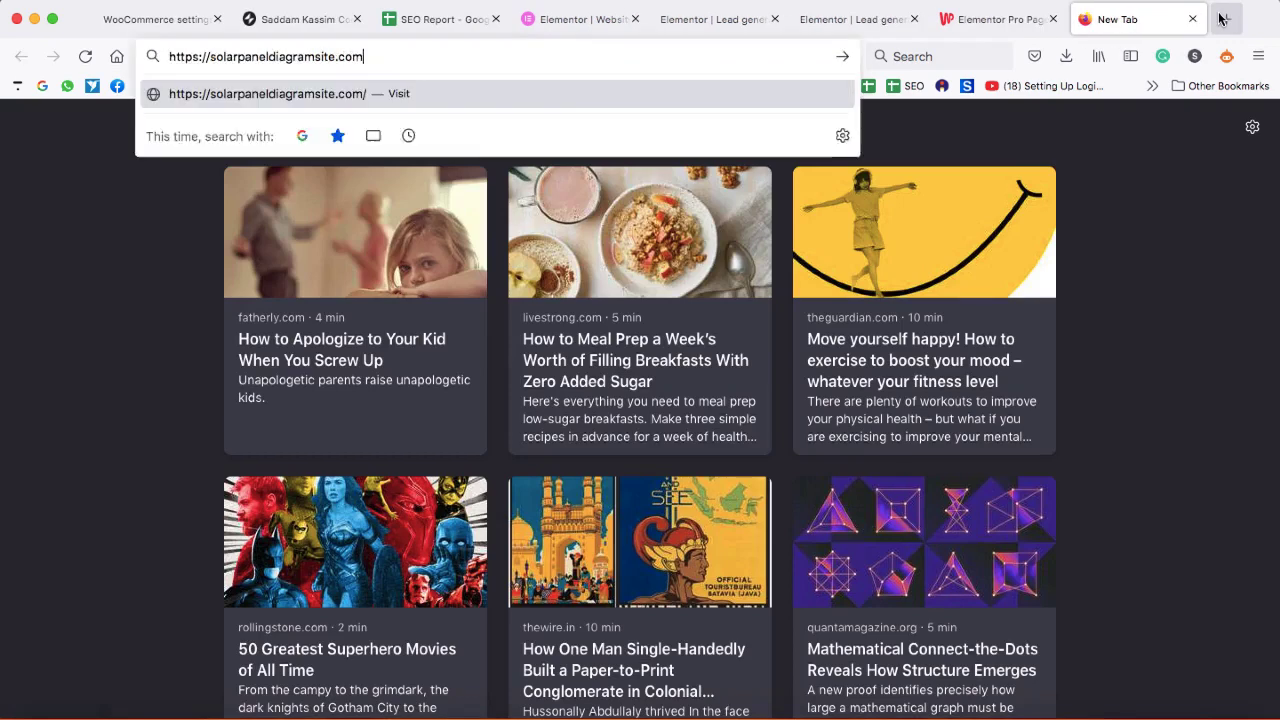
{"action": "key", "text": "Return"}
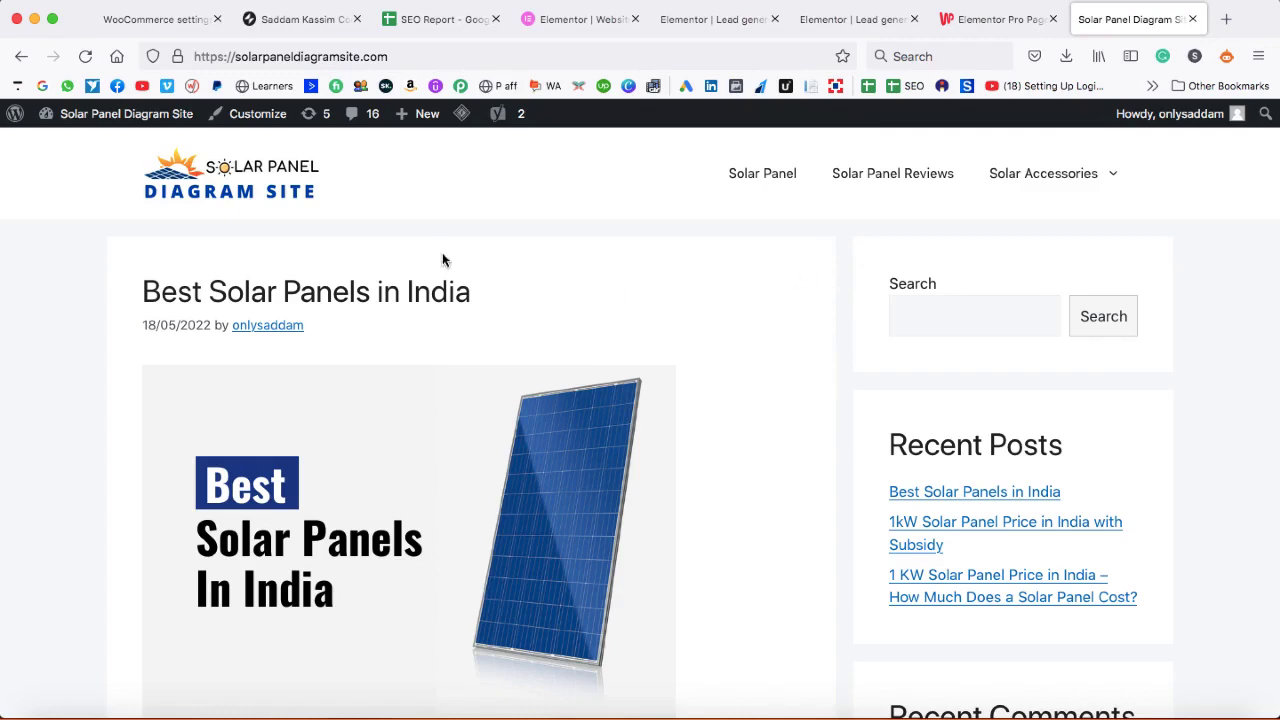
{"action": "mouse_move", "coordinate": [130, 124]}
{"action": "left_click", "coordinate": [92, 150]}
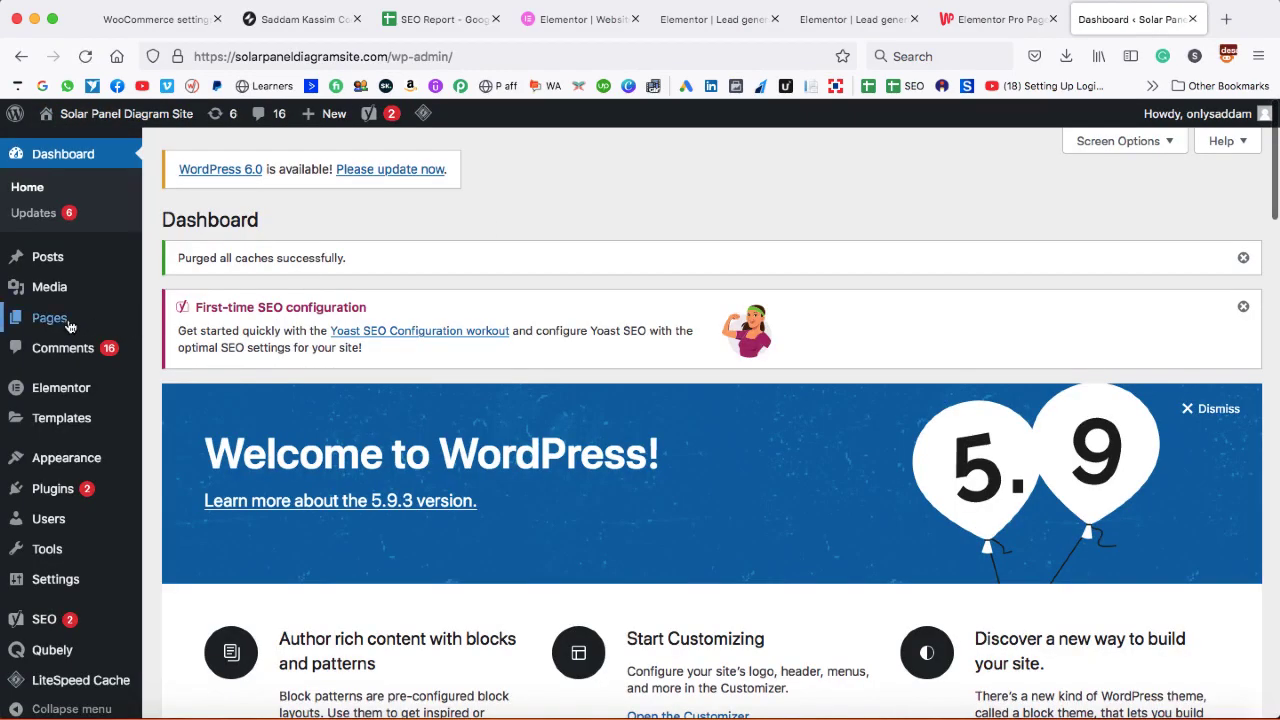
- Create and publish a new page titled 'Home'
{"action": "mouse_move", "coordinate": [102, 328]}
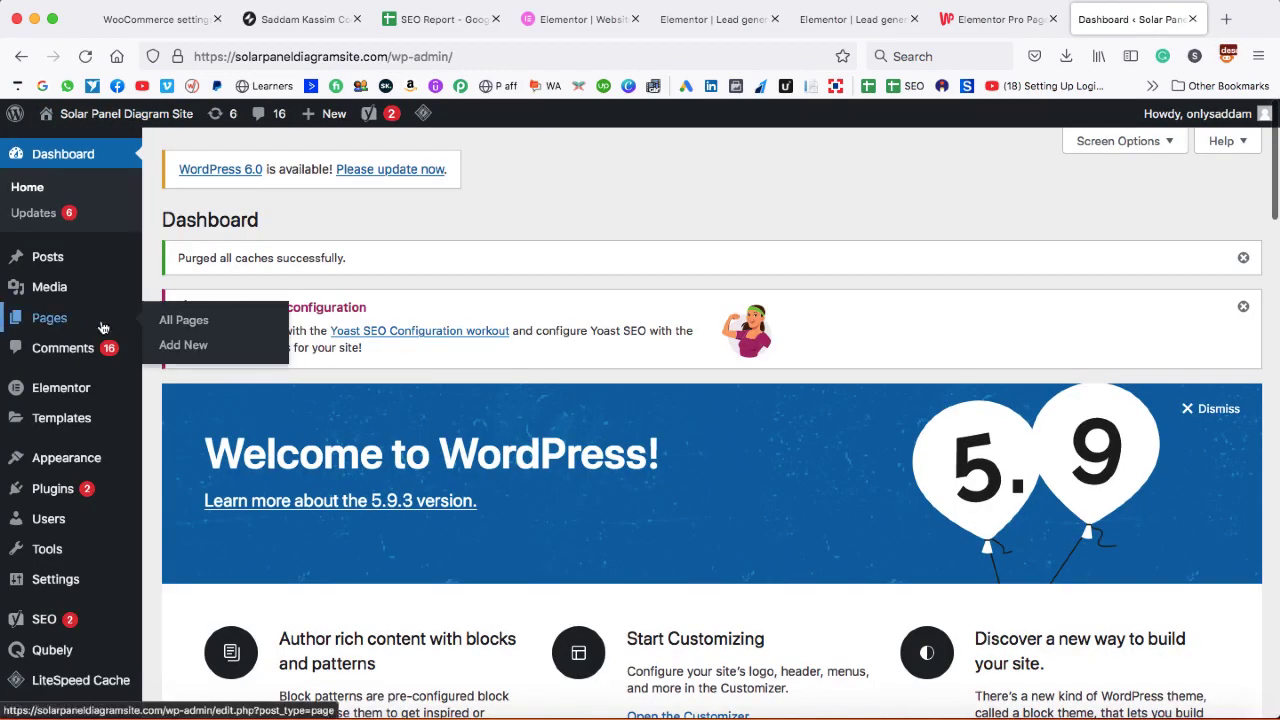
{"action": "left_click", "coordinate": [190, 345]}
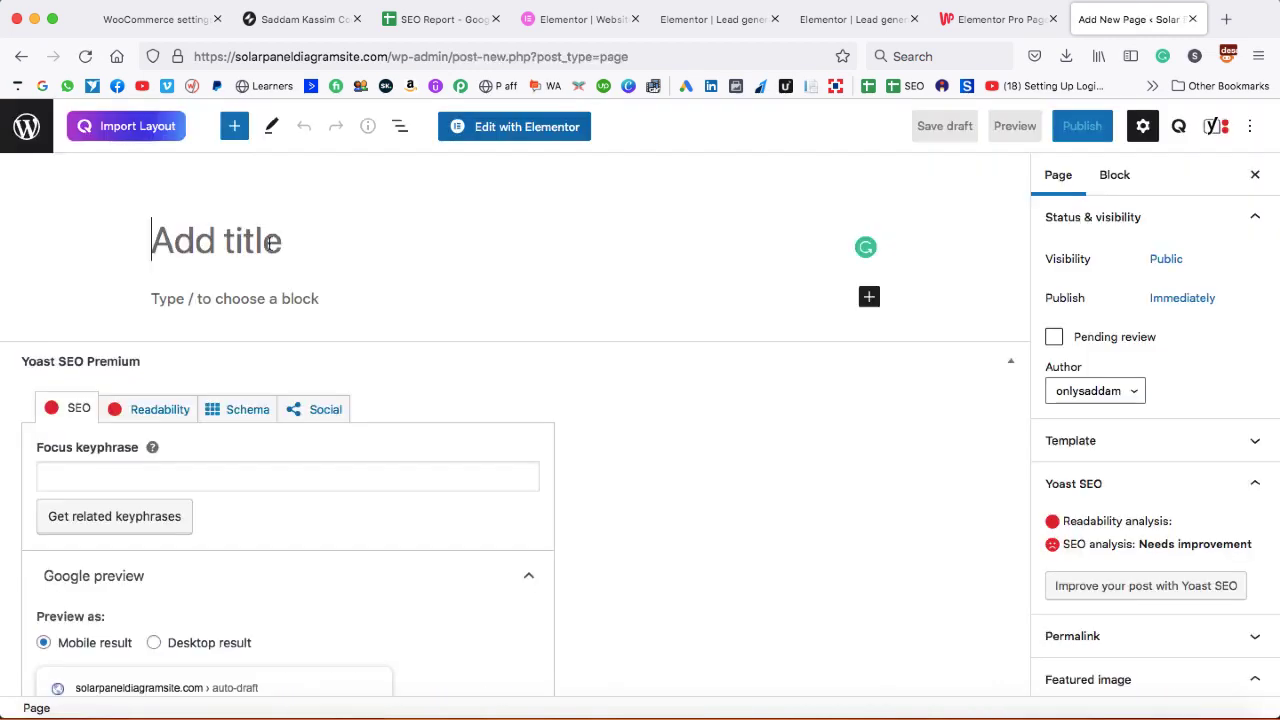
{"action": "type", "text": "Home"}
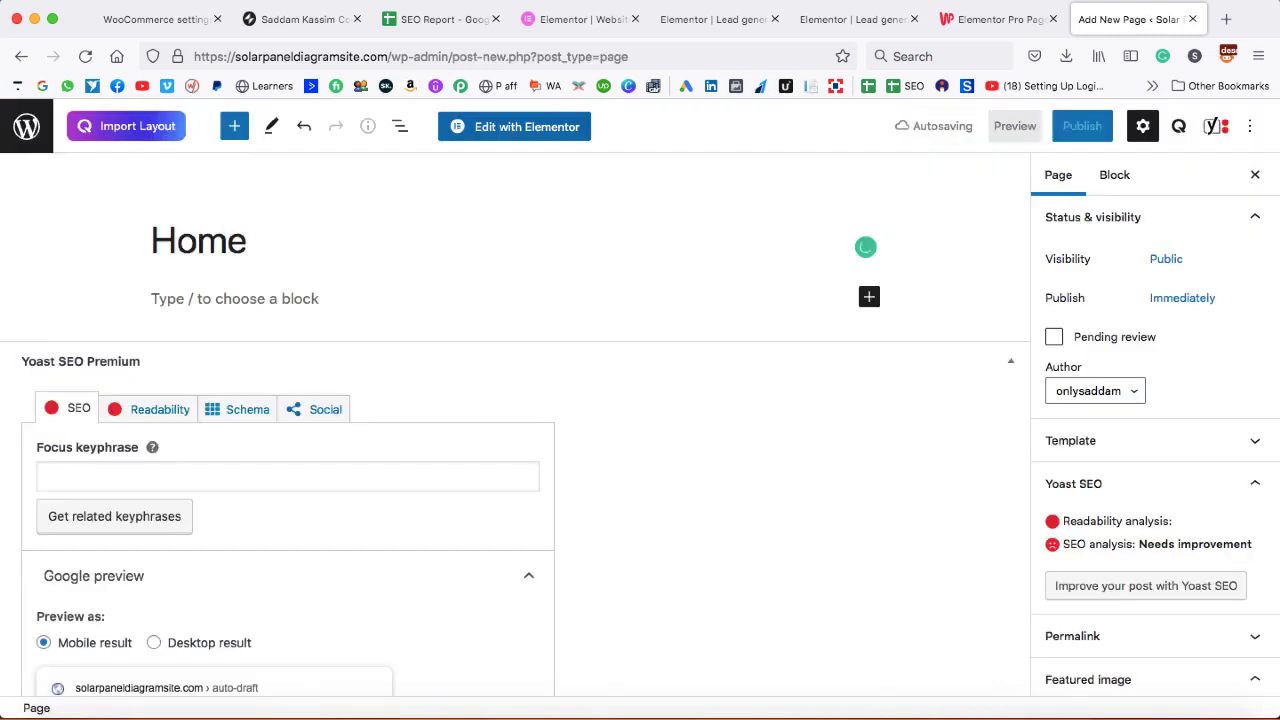
{"action": "left_click", "coordinate": [1080, 126]}
{"action": "left_click", "coordinate": [1077, 124]}
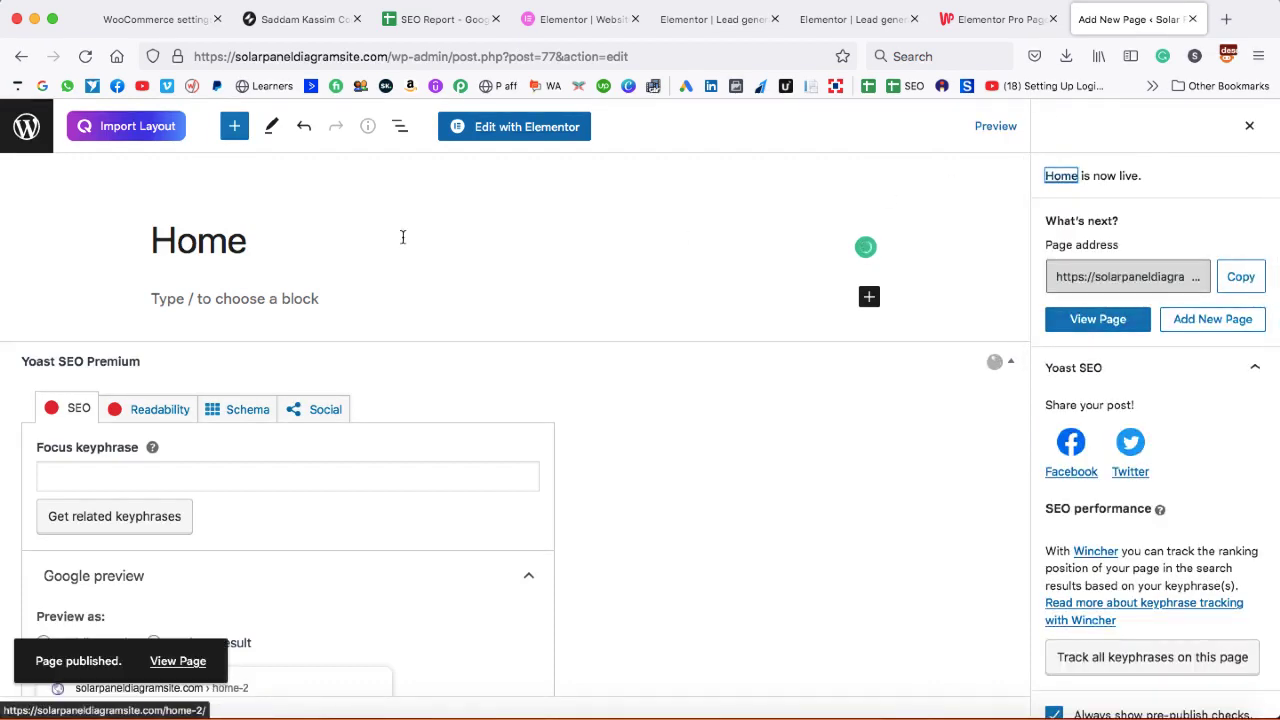
- In Reading Settings, set a static homepage to Home, save, and visit the site
{"action": "left_click", "coordinate": [28, 128]}
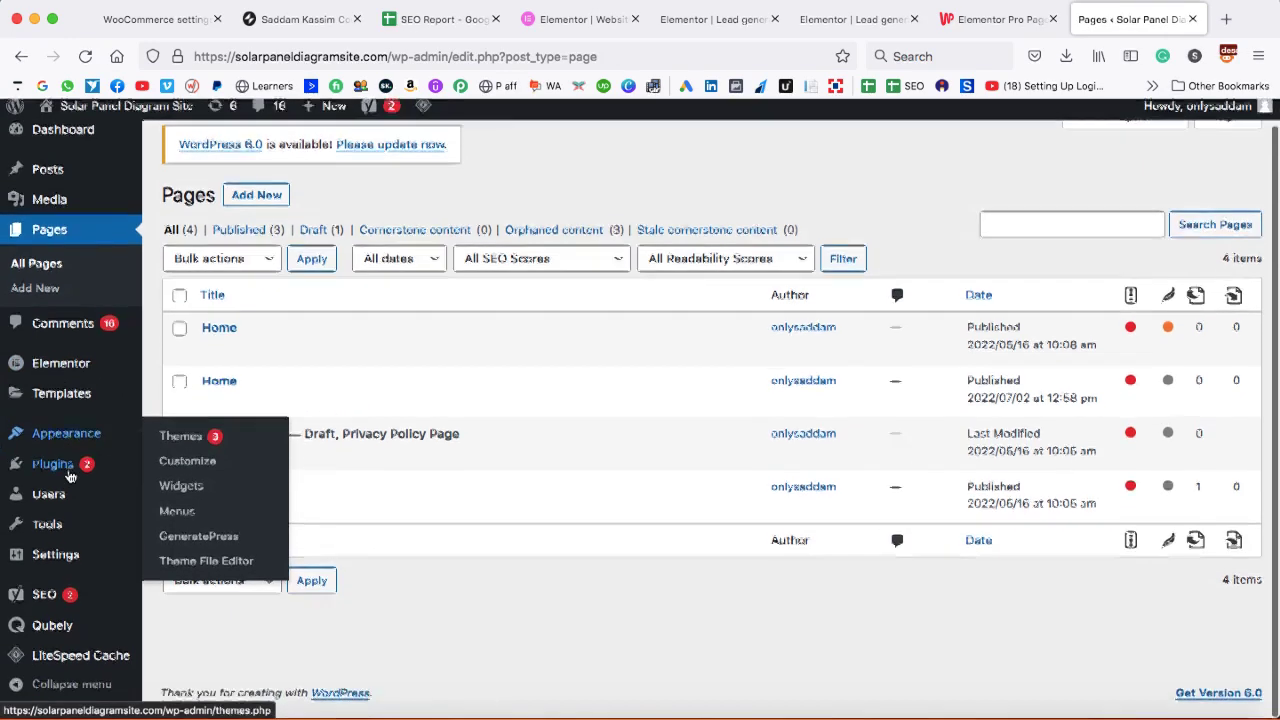
{"action": "scroll", "coordinate": [105, 560], "scroll_direction": "down", "scroll_amount": 1}
{"action": "mouse_move", "coordinate": [100, 562]}
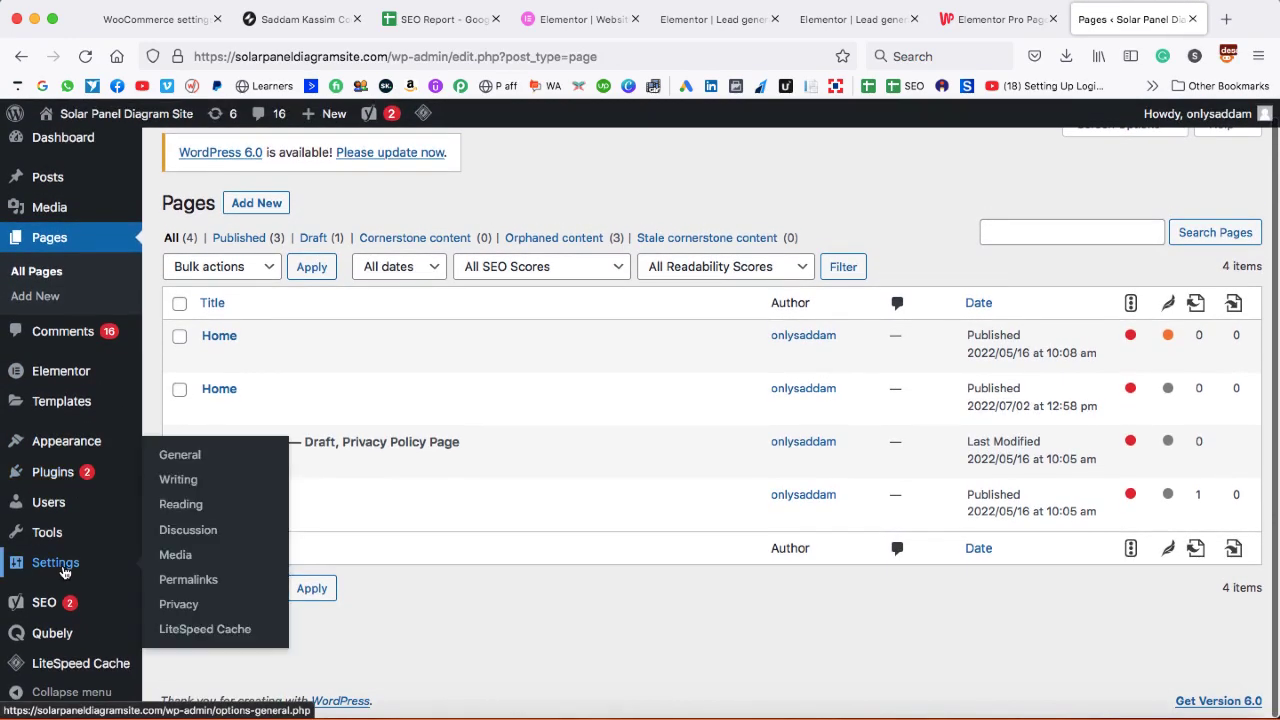
{"action": "left_click", "coordinate": [181, 504]}
{"action": "left_click", "coordinate": [364, 300]}
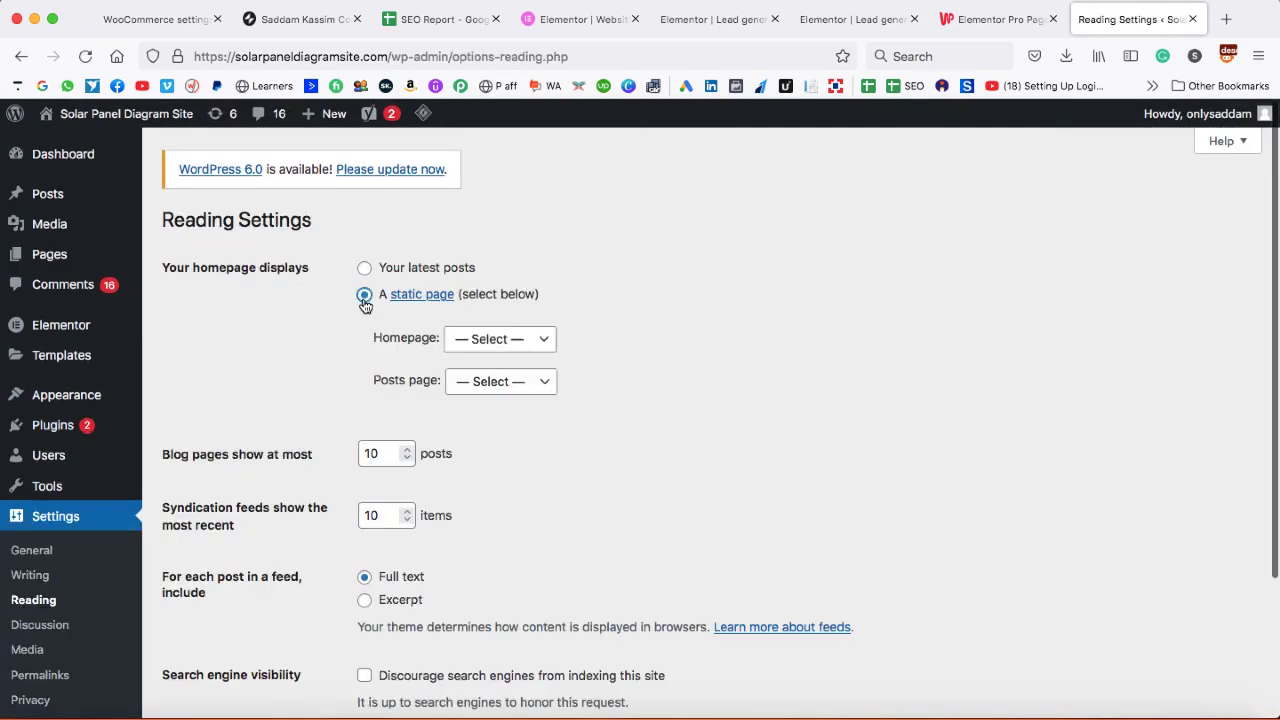
{"action": "left_click", "coordinate": [495, 340]}
{"action": "left_click", "coordinate": [495, 357]}
{"action": "scroll", "coordinate": [350, 450], "scroll_direction": "down", "scroll_amount": 3}
{"action": "left_click", "coordinate": [220, 586]}
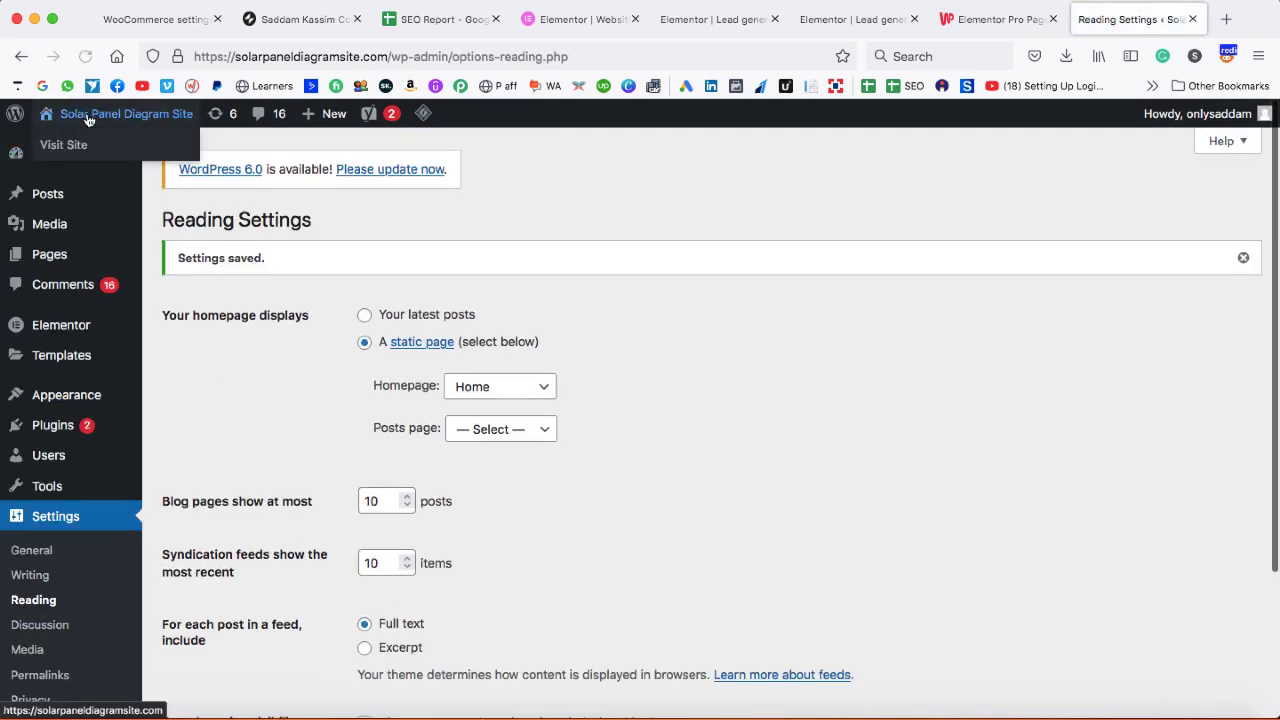
{"action": "left_click", "coordinate": [88, 116]}
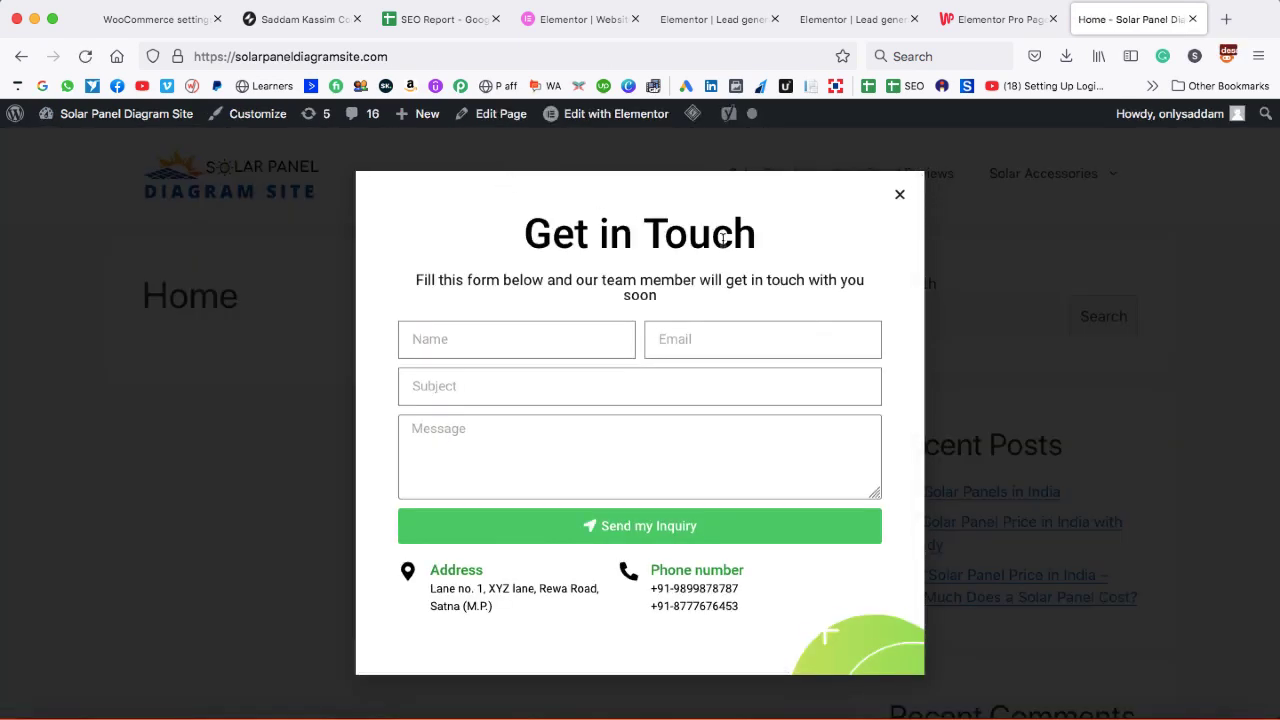
{"action": "scroll", "coordinate": [730, 244], "scroll_direction": "down", "scroll_amount": 2}
{"action": "scroll", "coordinate": [730, 244], "scroll_direction": "down", "scroll_amount": 5}
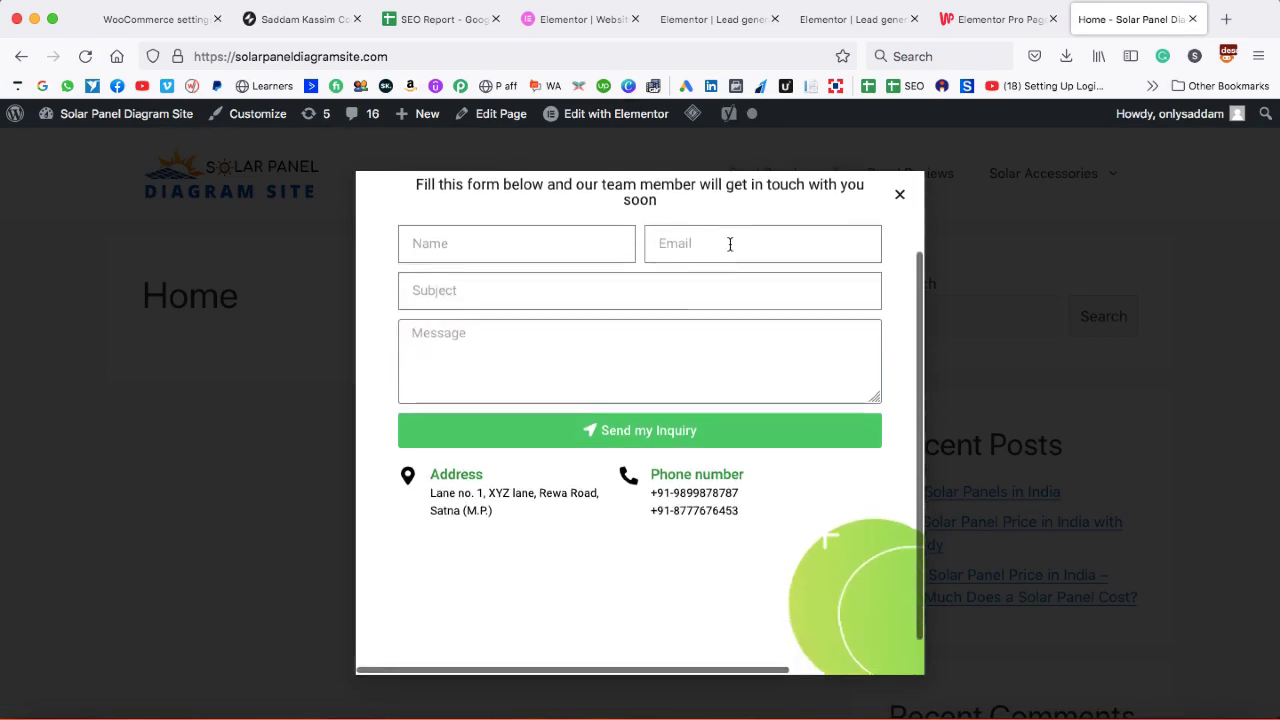
{"action": "scroll", "coordinate": [729, 242], "scroll_direction": "up", "scroll_amount": 6}
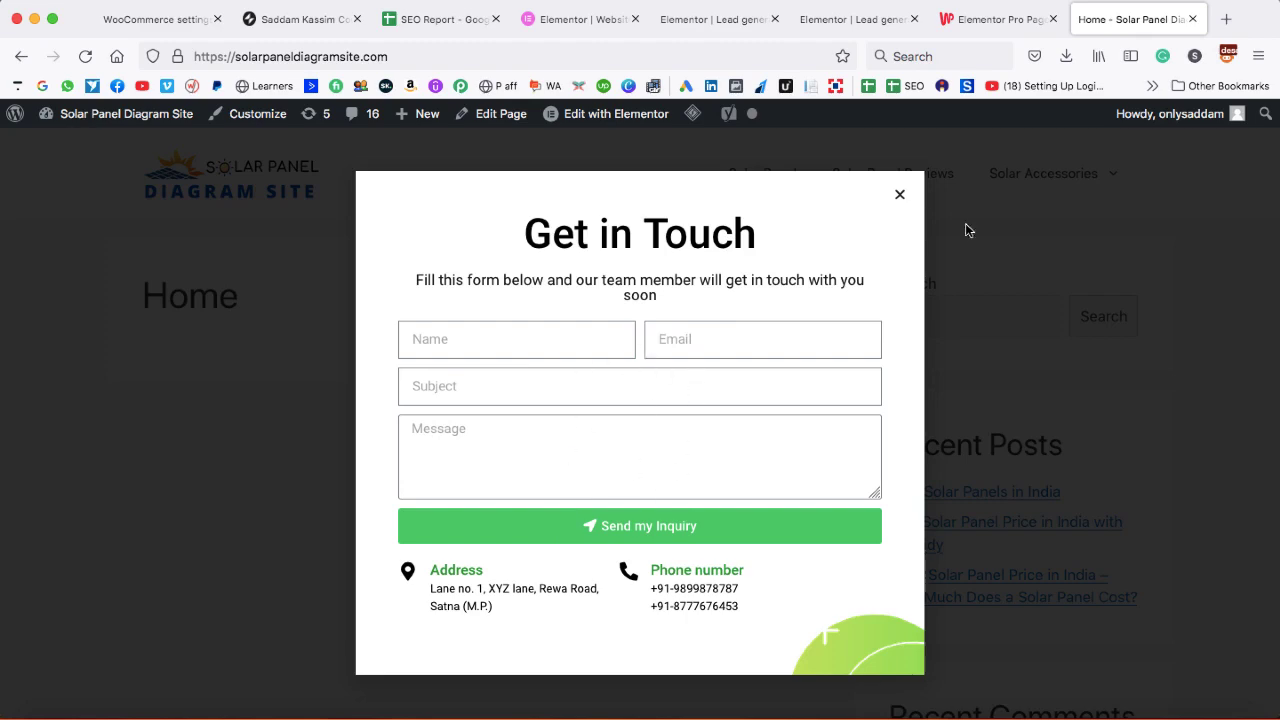
{"action": "left_click", "coordinate": [1226, 19]}
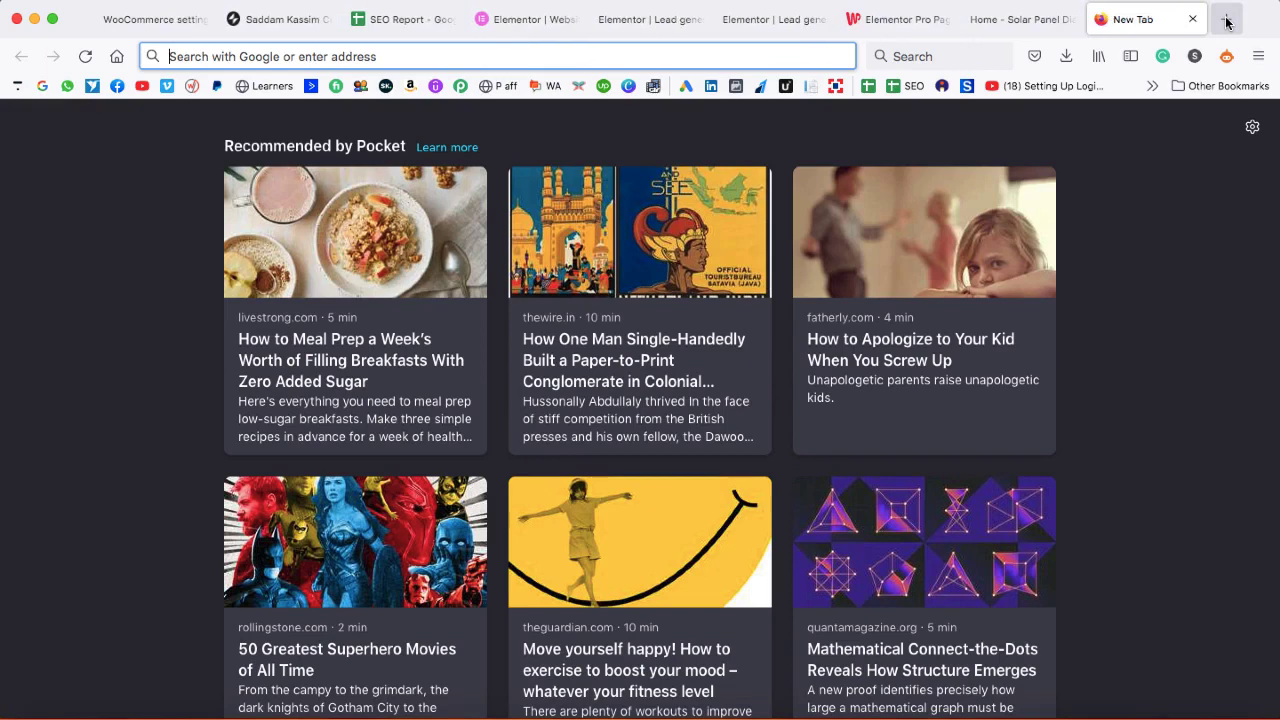
- Search 'google sheet' and create a blank spreadsheet from the Google Sheets home
{"action": "type", "text": "google sheet"}
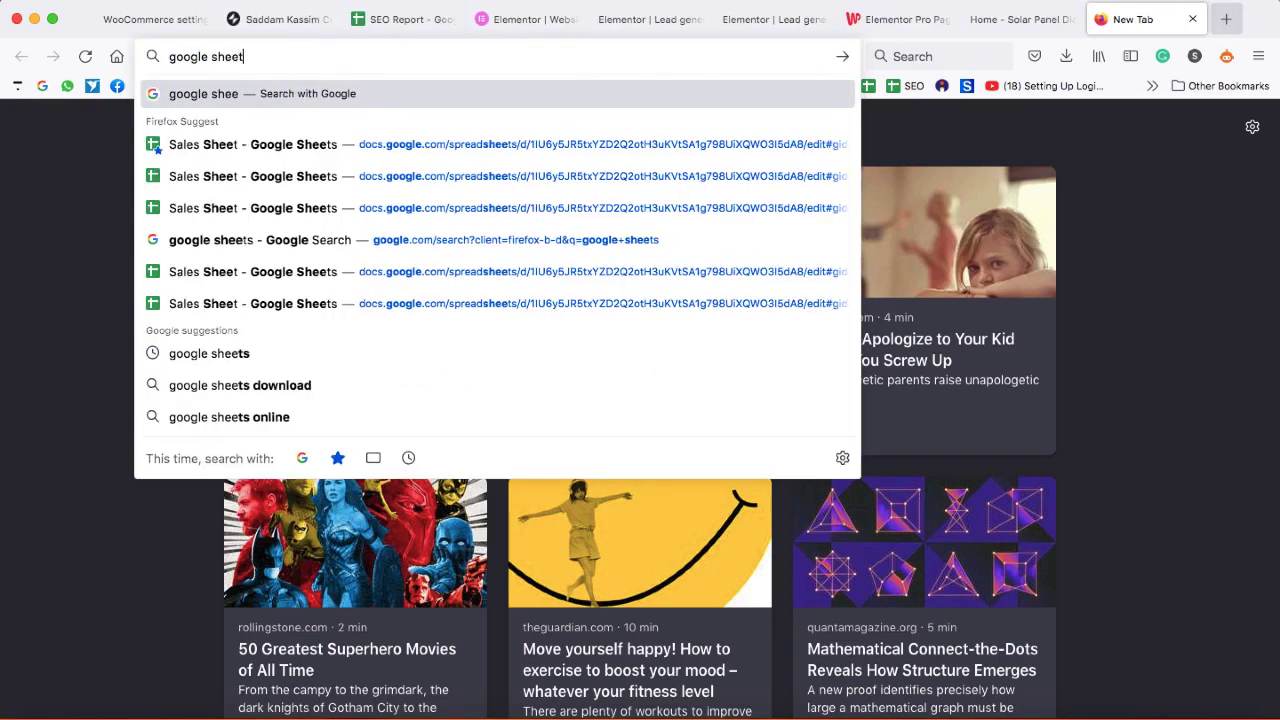
{"action": "left_click", "coordinate": [565, 239]}
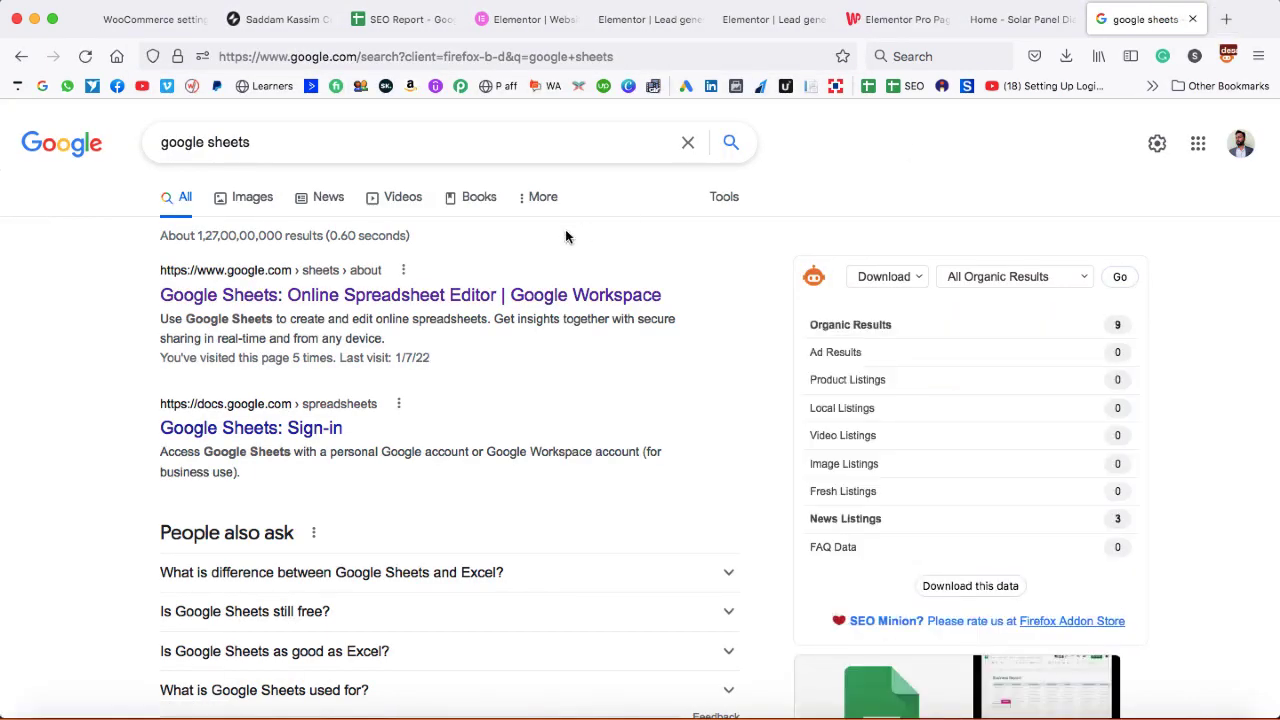
{"action": "left_click", "coordinate": [247, 300]}
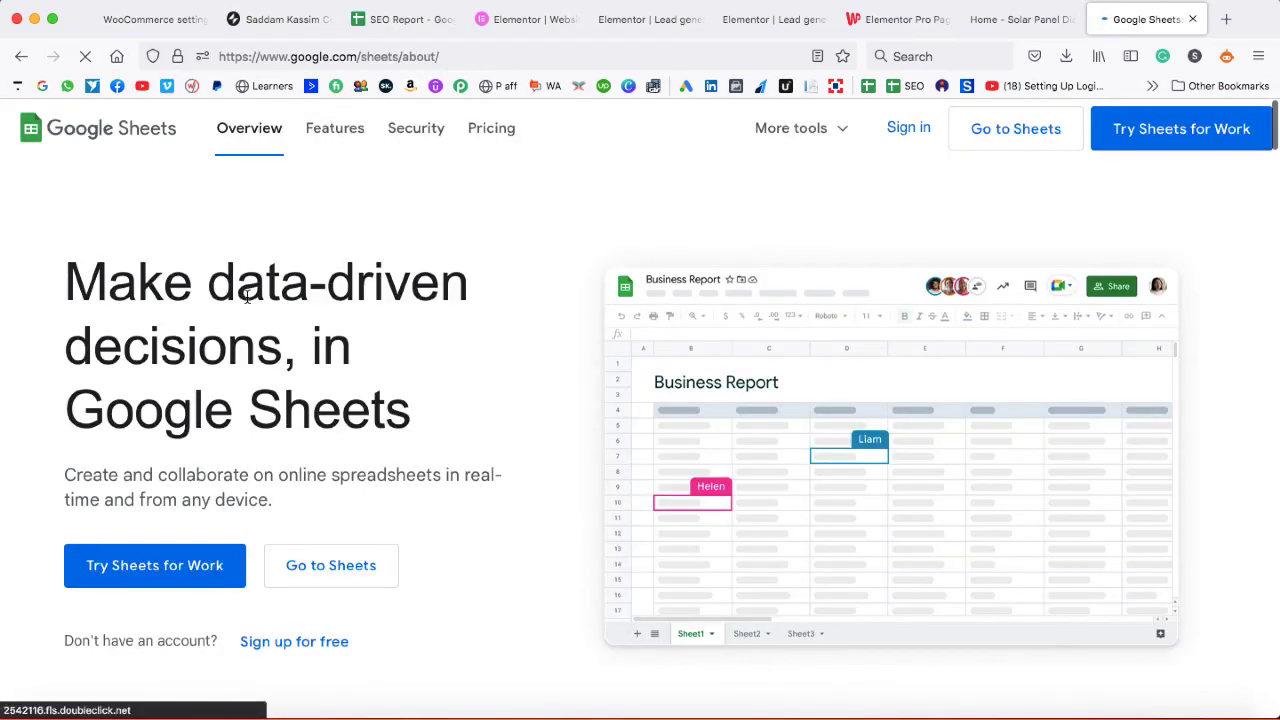
{"action": "left_click", "coordinate": [905, 132]}
{"action": "left_click", "coordinate": [211, 261]}
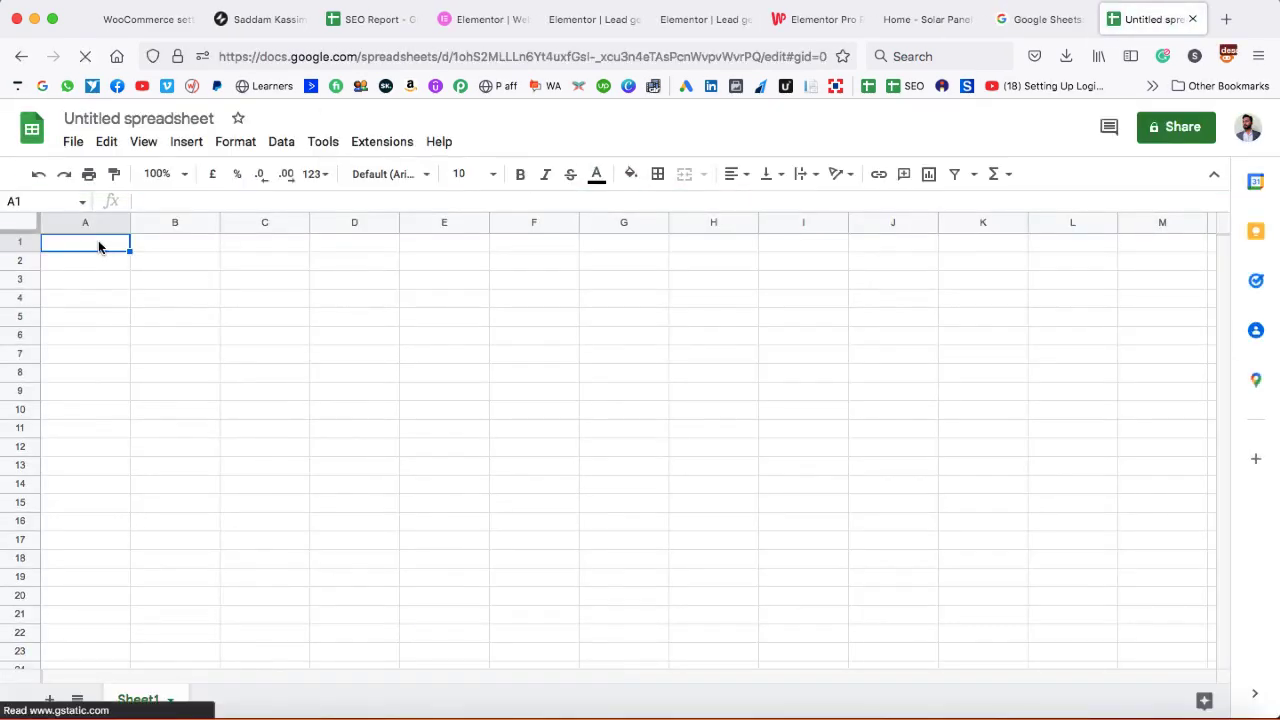
- Enter the headers Name, Email, Subject and Message across cells A1 to D1
{"action": "type", "text": "Name"}
{"action": "key", "text": "Tab"}
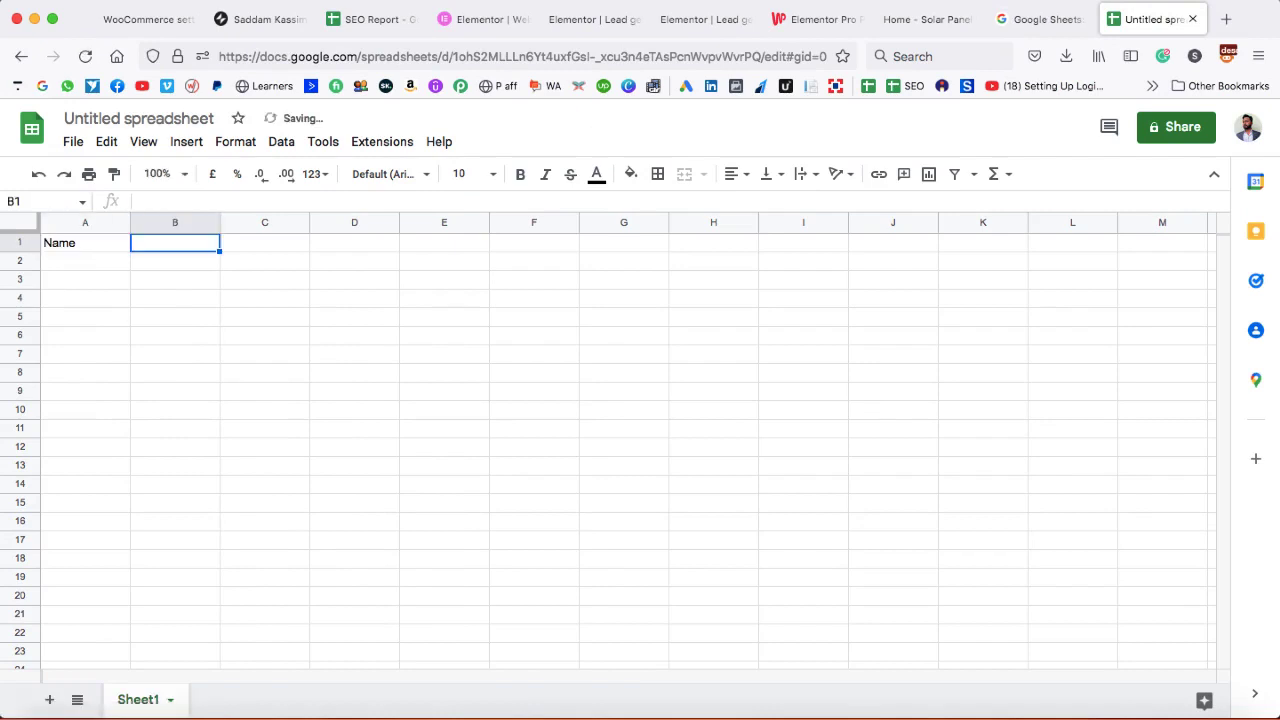
{"action": "type", "text": "Email"}
{"action": "key", "text": "Tab"}
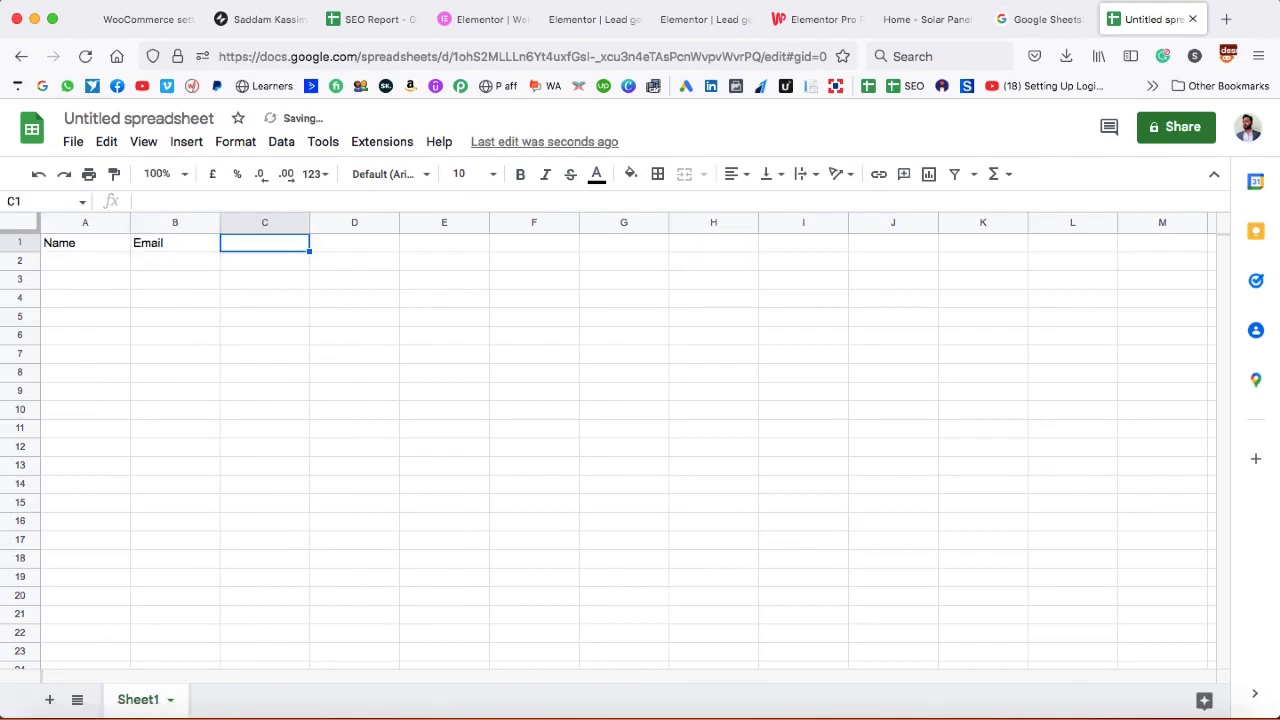
{"action": "type", "text": "Subject"}
{"action": "key", "text": "Tab"}
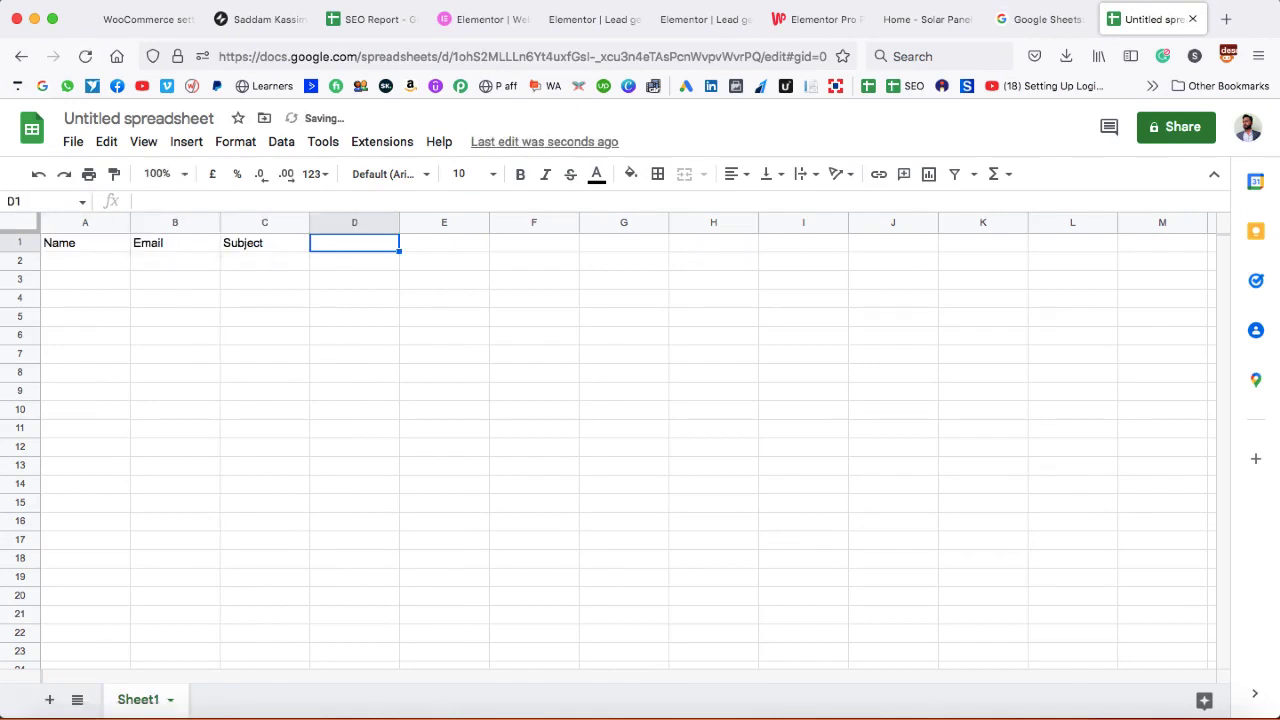
{"action": "type", "text": "Message"}
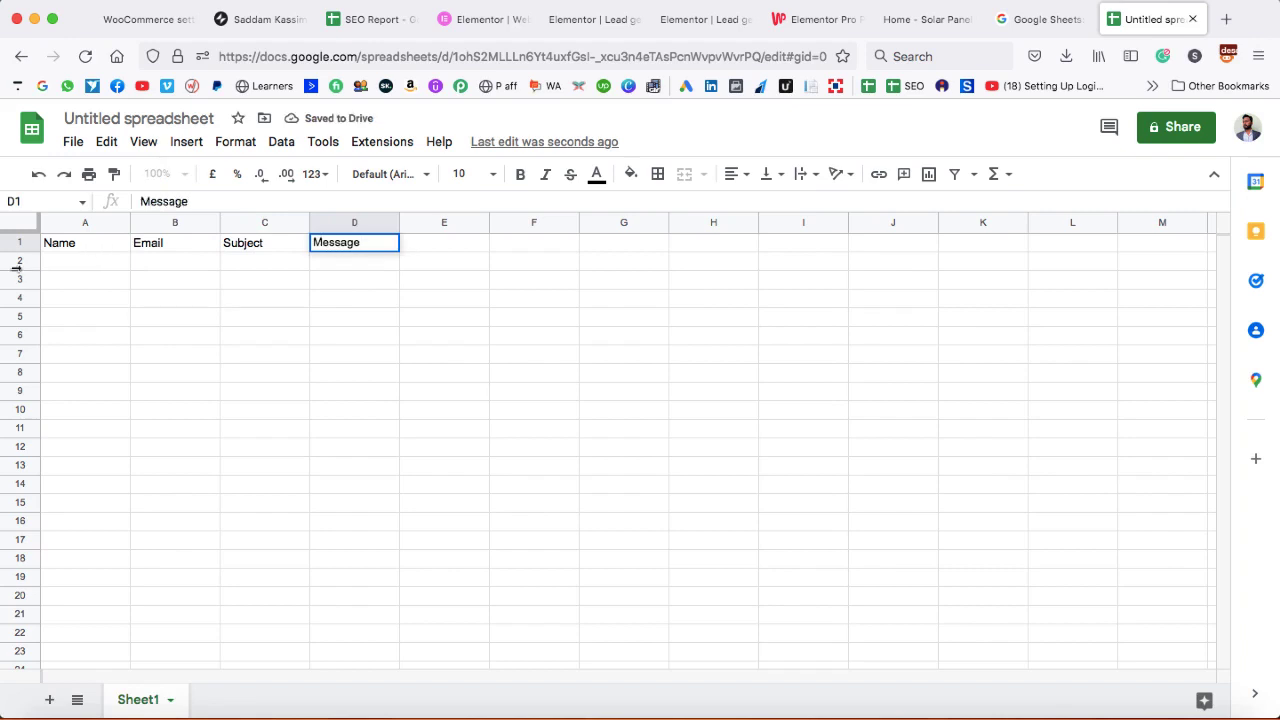
{"action": "left_click", "coordinate": [53, 248]}
- Make the A1:D1 header row bold and return to the Elementor editor tab
{"action": "left_click_drag", "start_coordinate": [184, 250], "coordinate": [329, 251]}
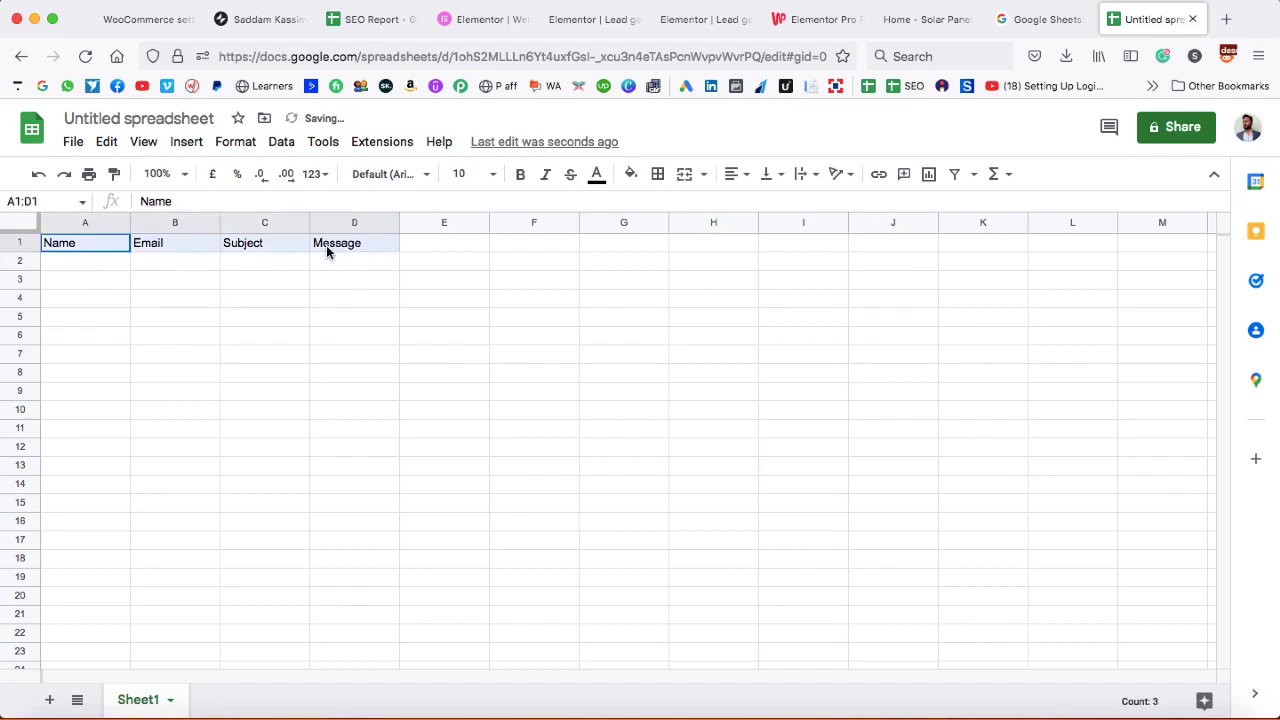
{"action": "key", "text": "super+b"}
{"action": "left_click", "coordinate": [344, 274]}
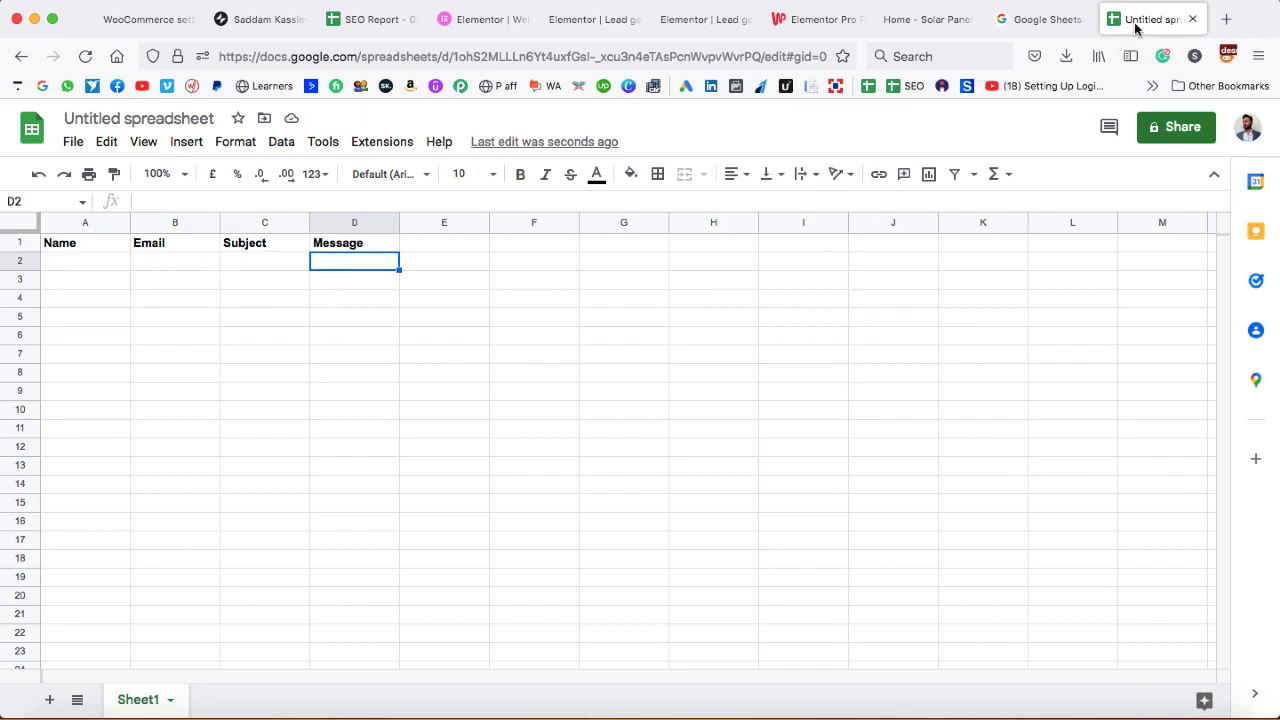
{"action": "left_click_drag", "start_coordinate": [1134, 22], "coordinate": [794, 34]}
{"action": "left_click", "coordinate": [697, 19]}
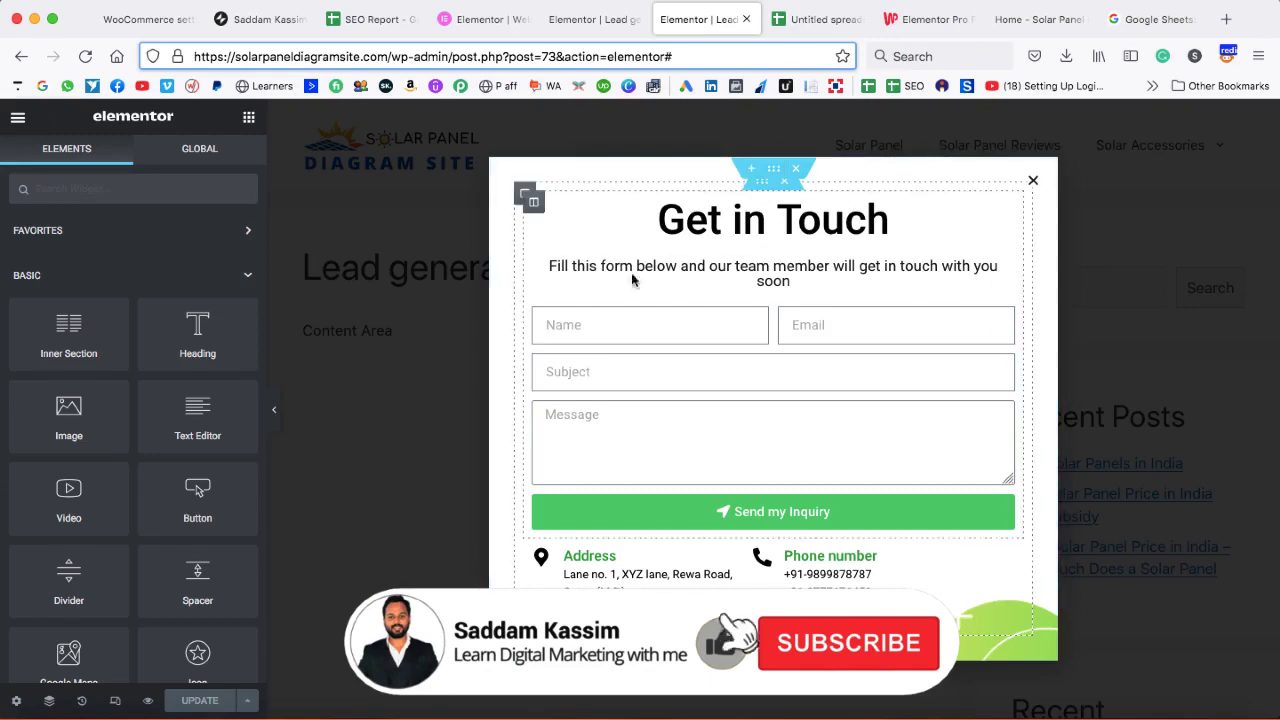
- Close the Elementor Pro product page tab, leaving the homepage with the popup showing
{"action": "left_click", "coordinate": [818, 18]}
{"action": "left_click", "coordinate": [706, 20]}
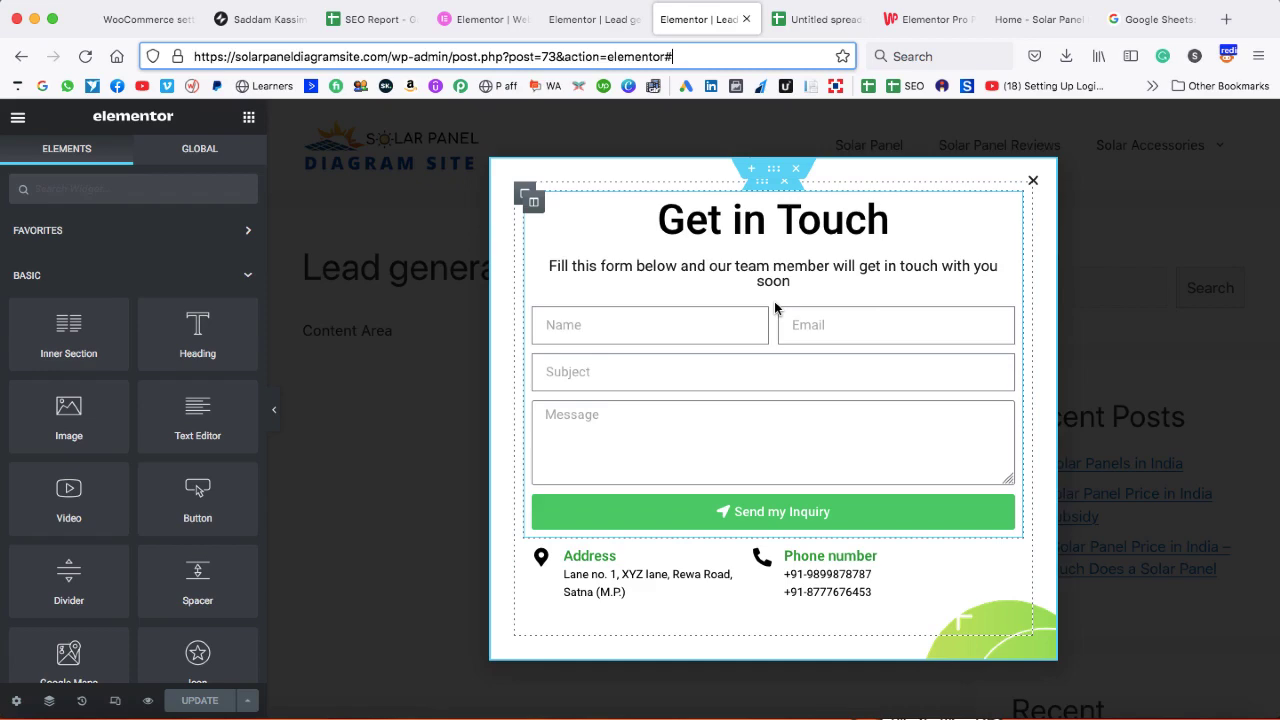
{"action": "left_click", "coordinate": [958, 19]}
{"action": "left_click", "coordinate": [971, 19]}
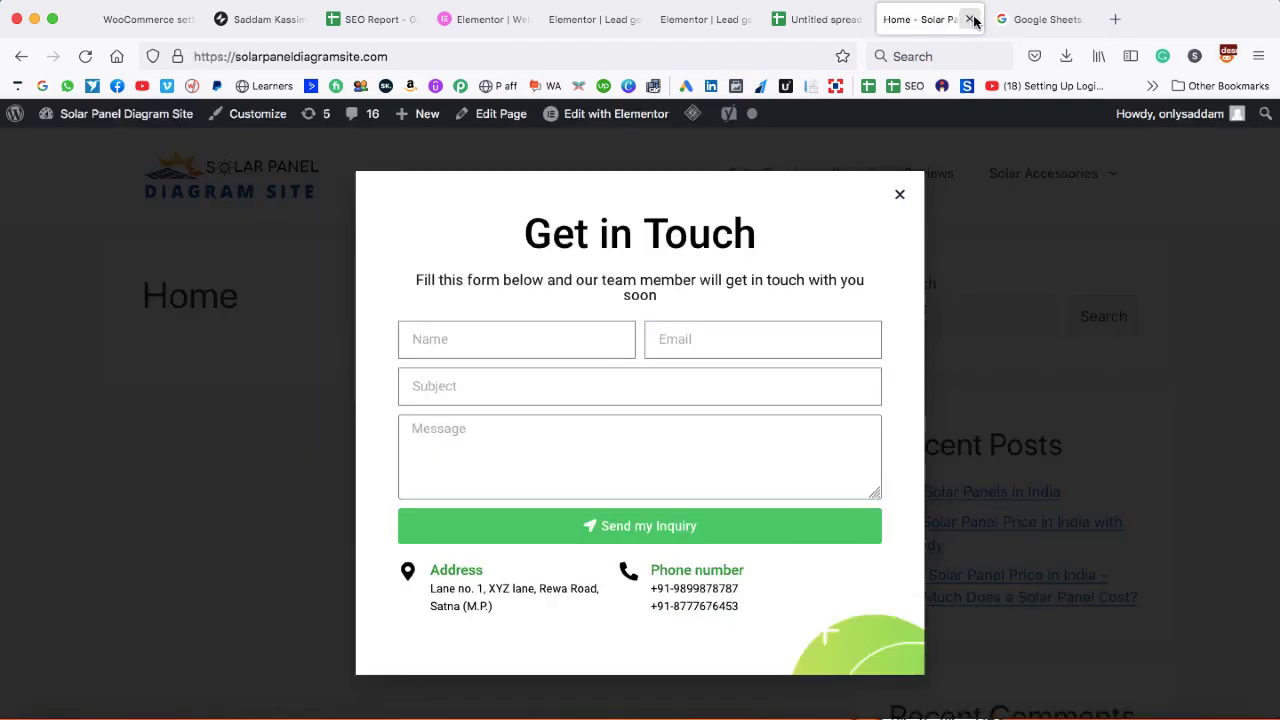
- Close the homepage and Google Sheets tabs and load the site's /pabbly link in a new tab
{"action": "left_click", "coordinate": [971, 19]}
{"action": "left_click", "coordinate": [969, 19]}
{"action": "left_click", "coordinate": [1226, 19]}
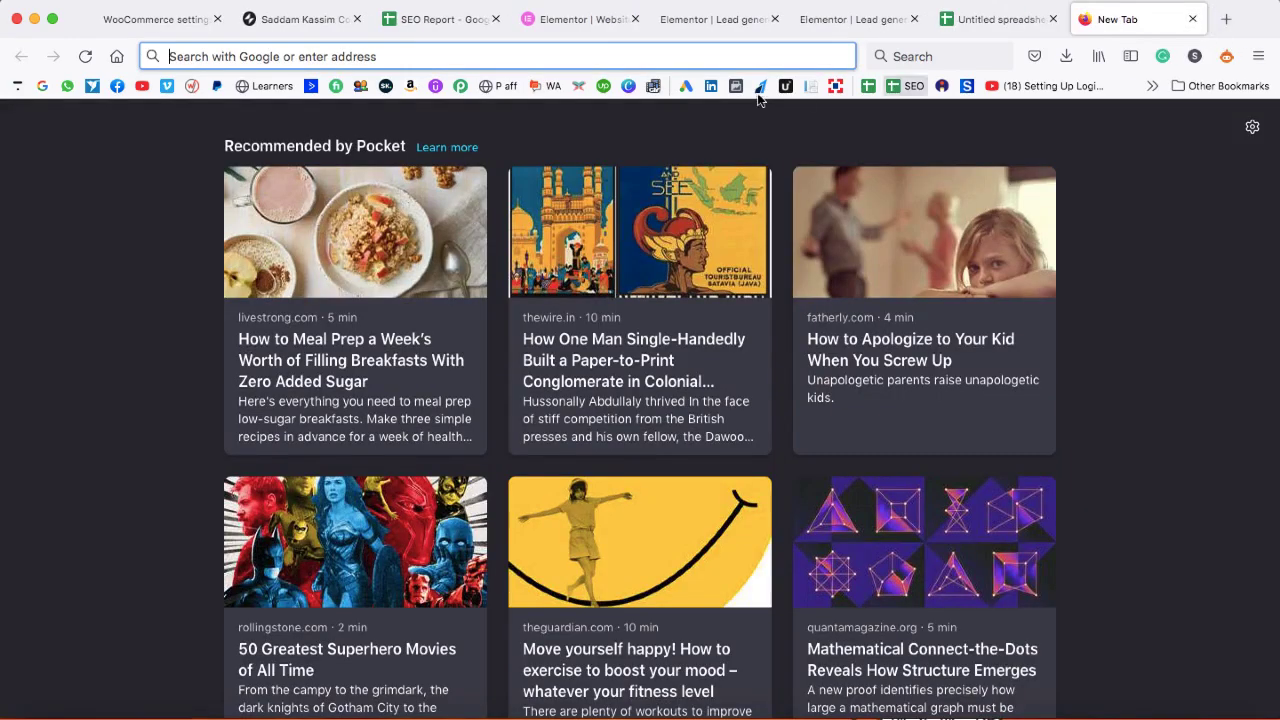
{"action": "type", "text": "sadd"}
{"action": "key", "text": "Right"}
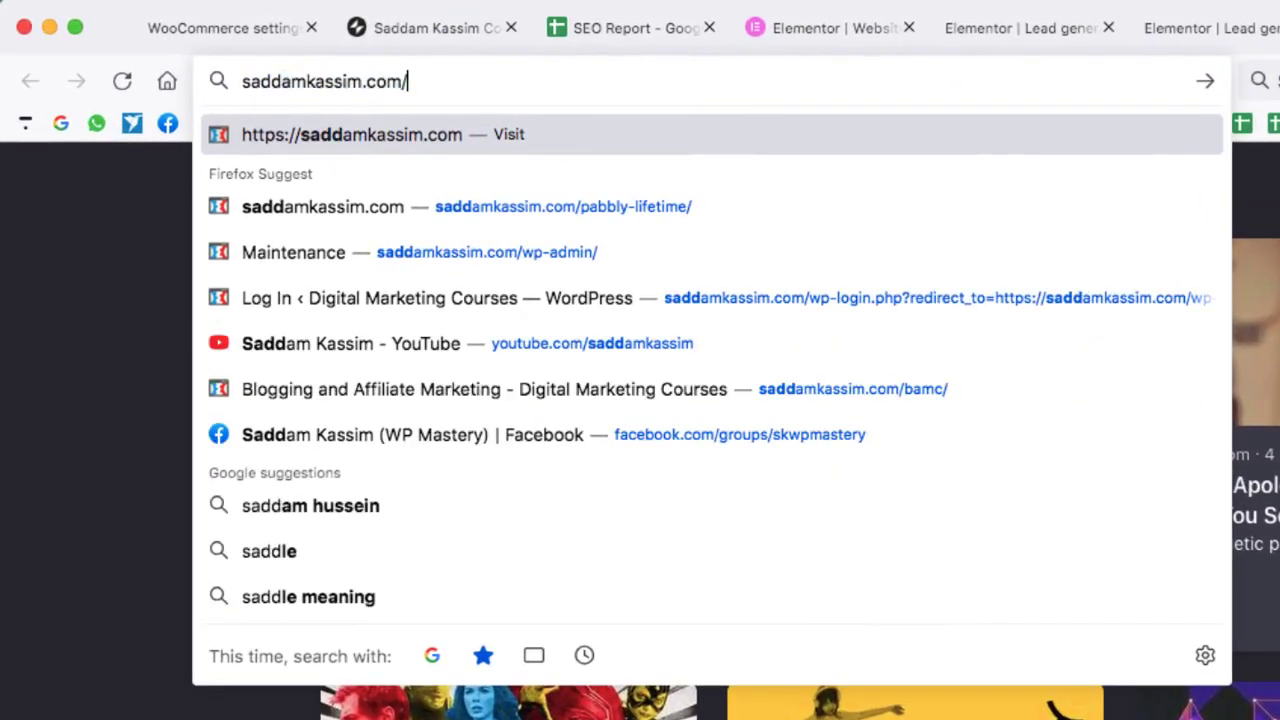
{"action": "type", "text": "pabbly/"}
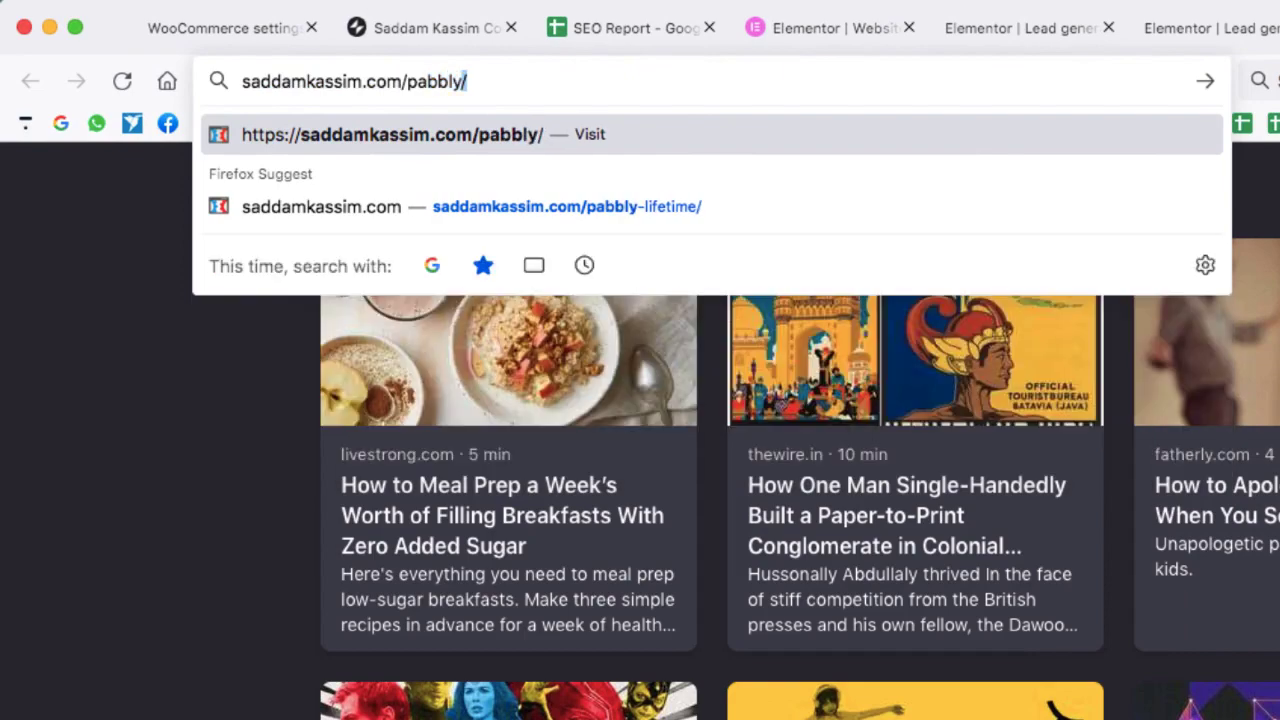
{"action": "key", "text": "Return"}
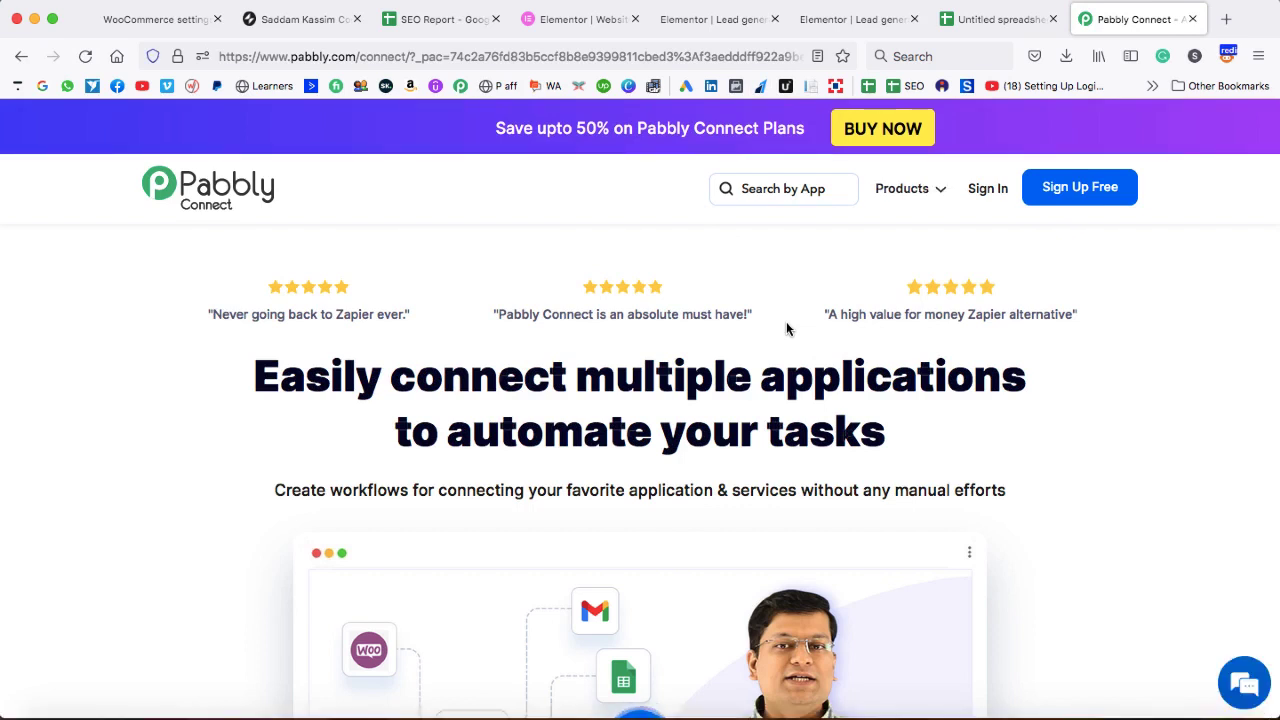
- Sign up for Pabbly with Google, open Pabbly Connect, and dismiss the intro video
{"action": "left_click", "coordinate": [1080, 188]}
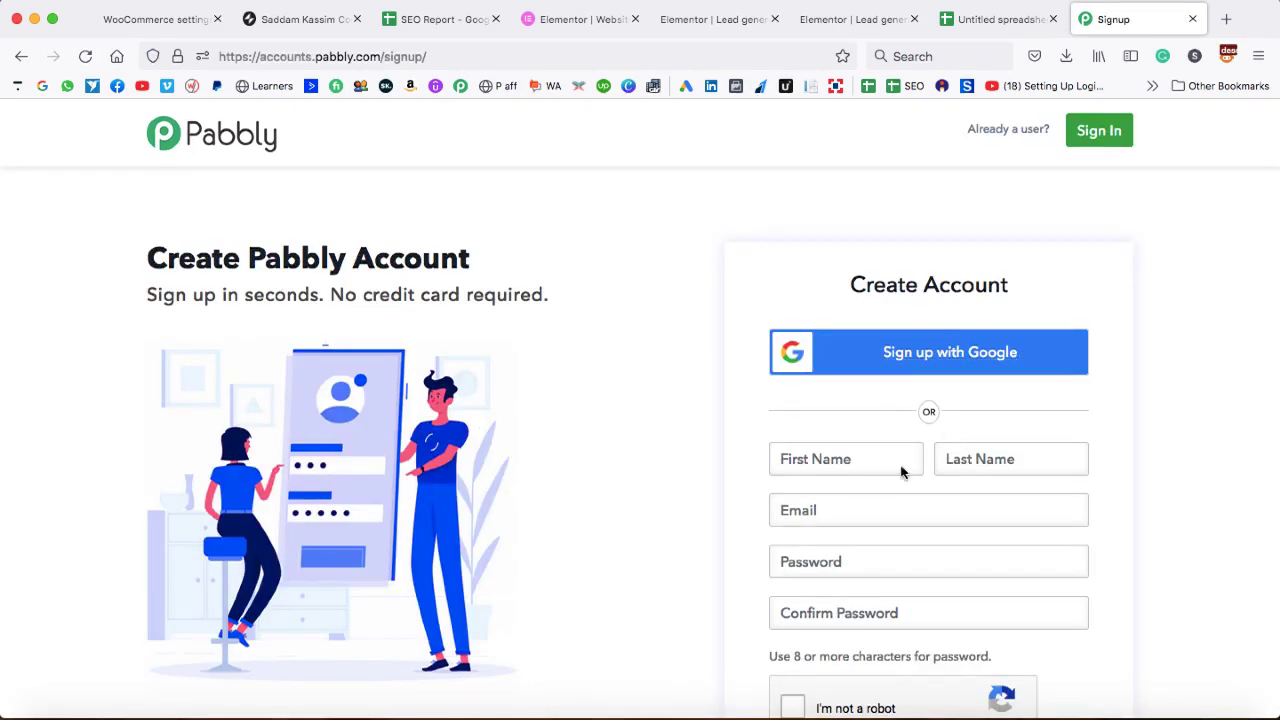
{"action": "left_click", "coordinate": [944, 356]}
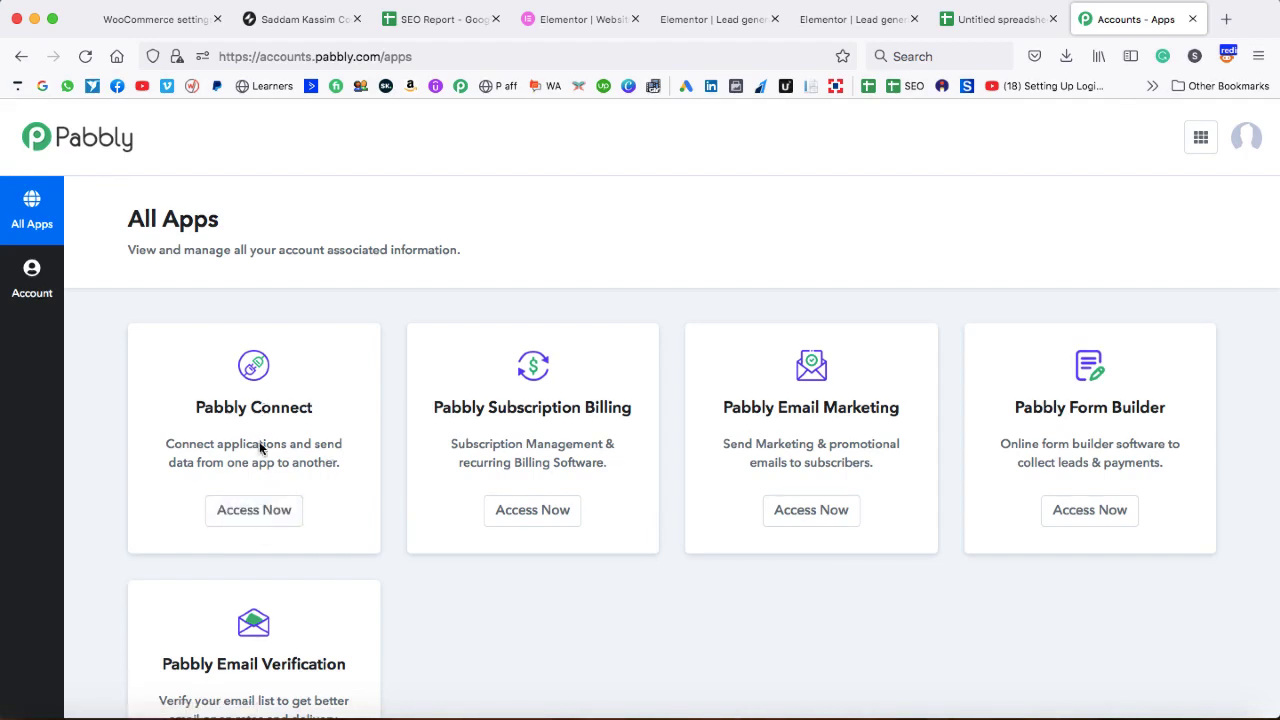
{"action": "left_click", "coordinate": [253, 510]}
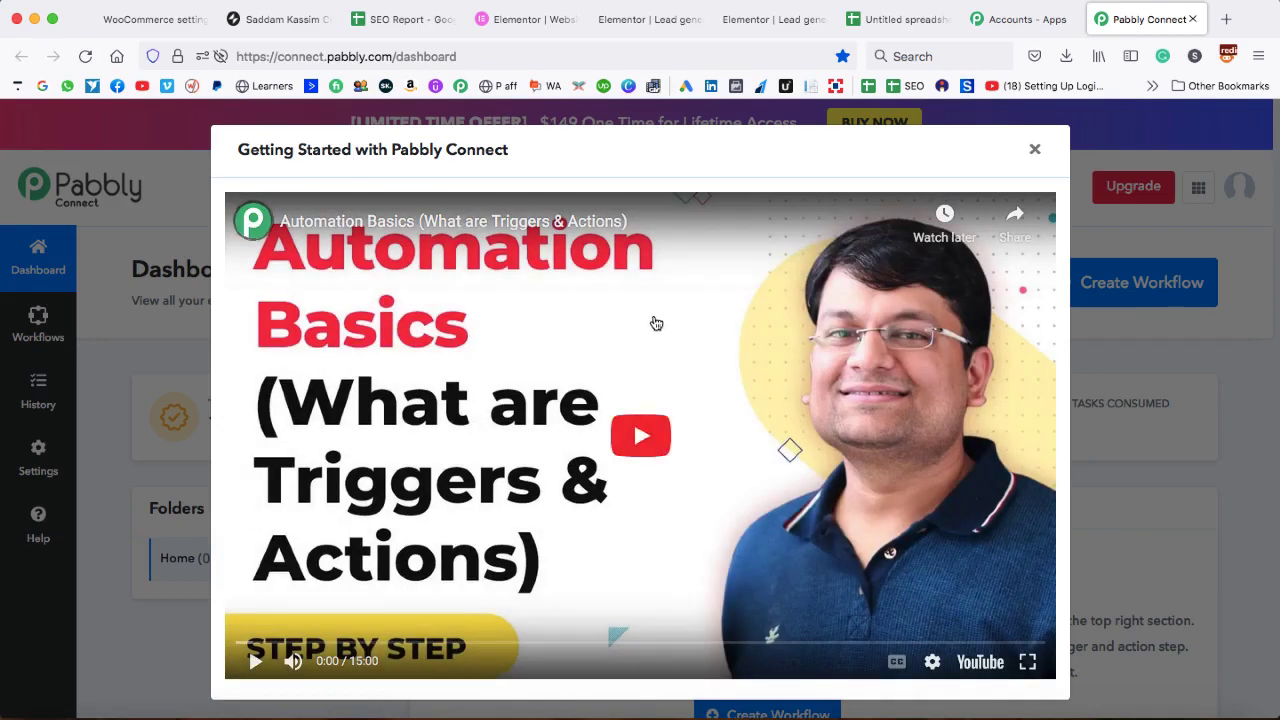
{"action": "left_click", "coordinate": [1035, 151]}
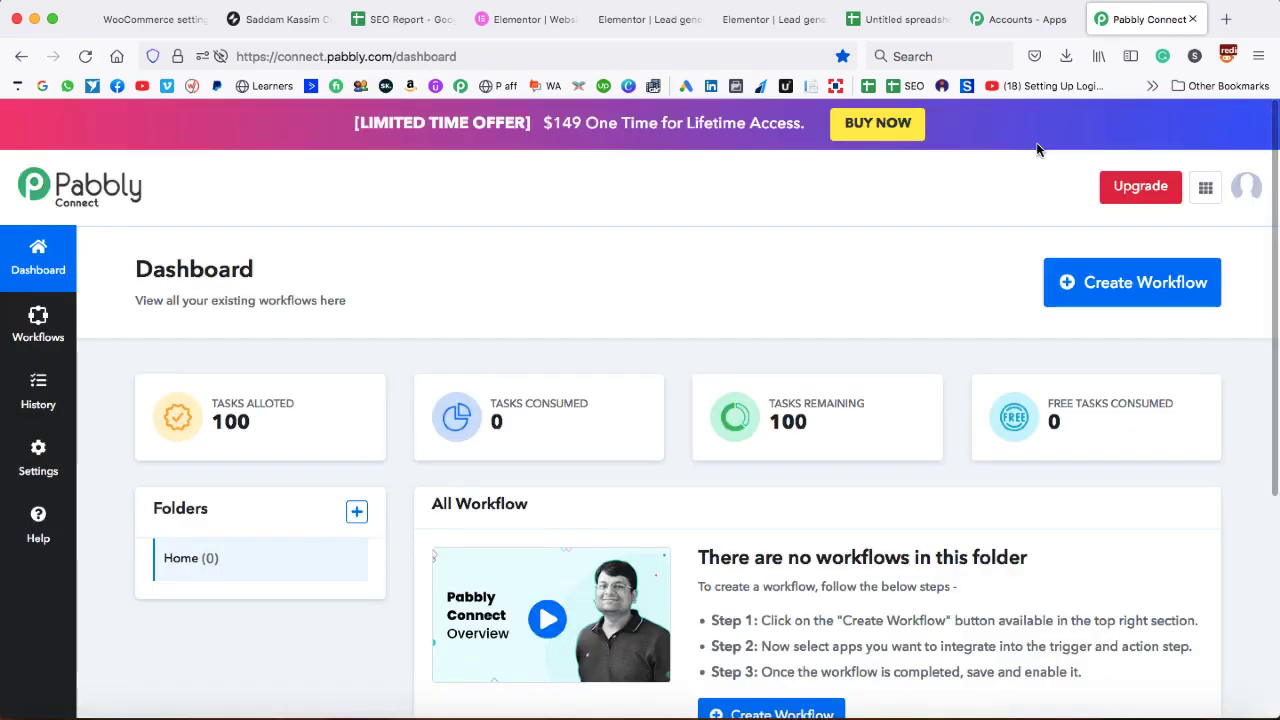
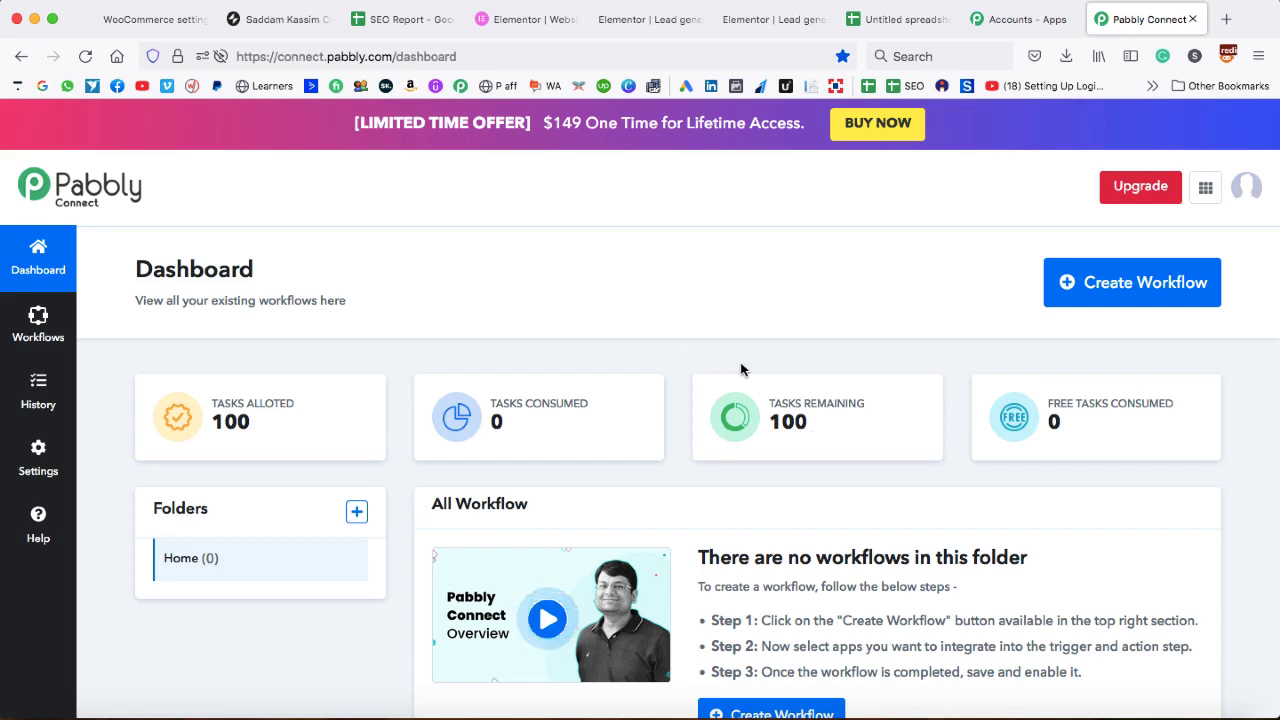
- Create a new Pabbly workflow titled 'Elementor to google sheets'
{"action": "left_click", "coordinate": [1133, 290]}
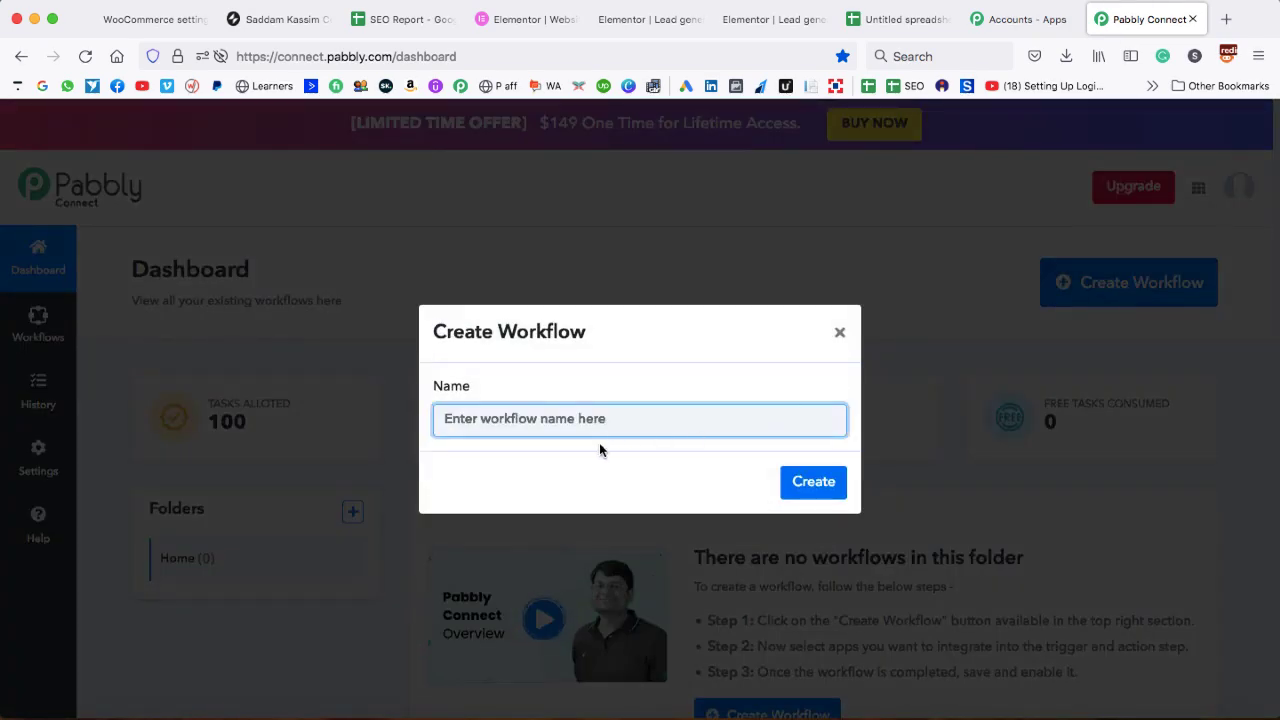
{"action": "type", "text": "Elemento"}
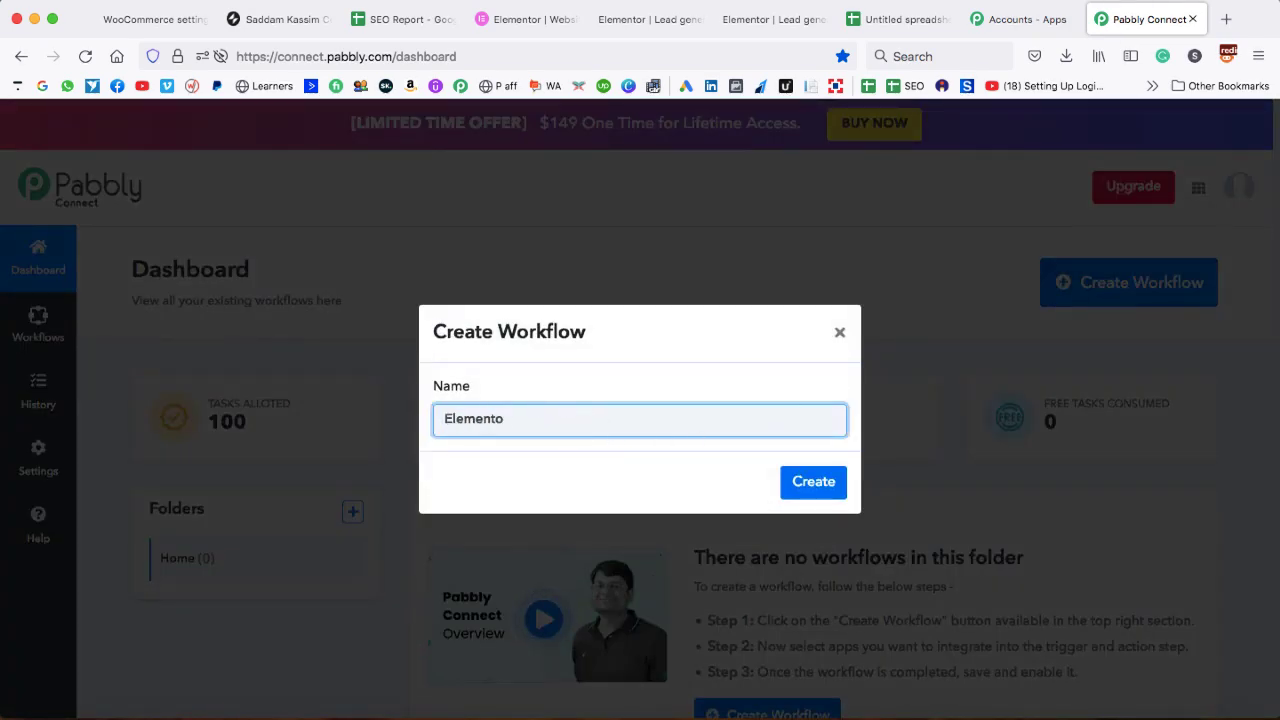
{"action": "type", "text": "r to google sheets"}
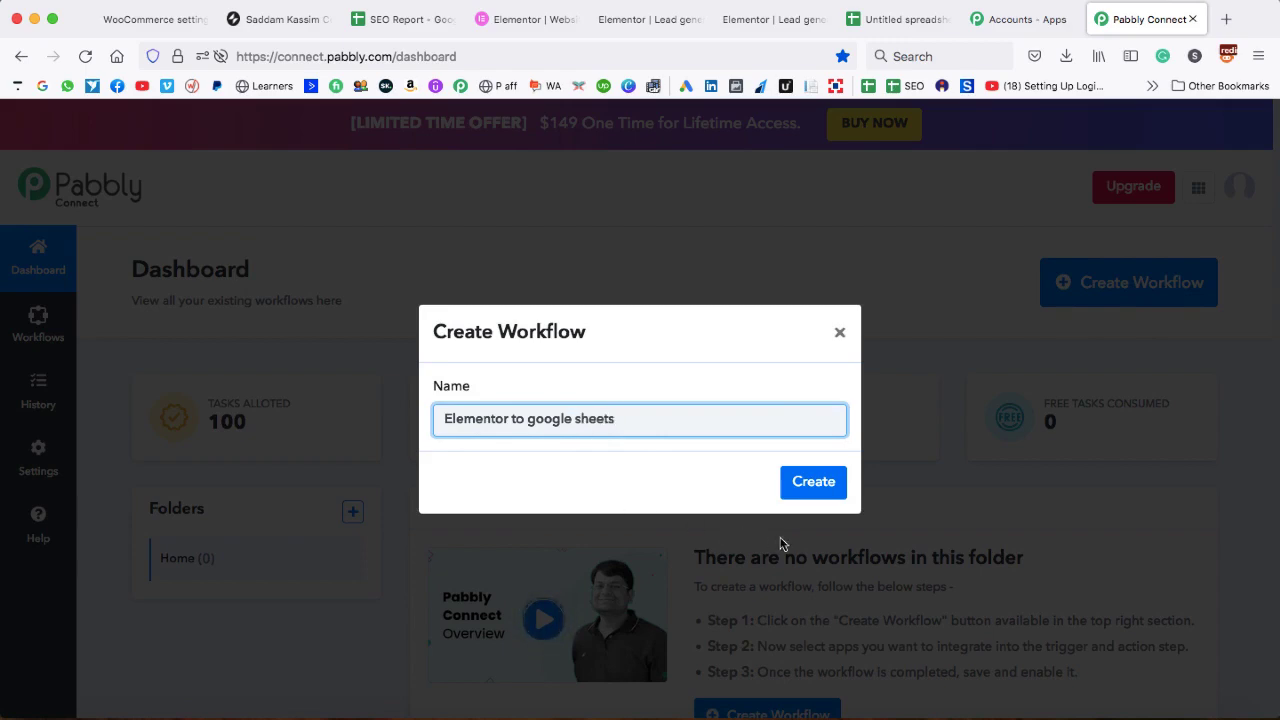
{"action": "left_click", "coordinate": [810, 484]}
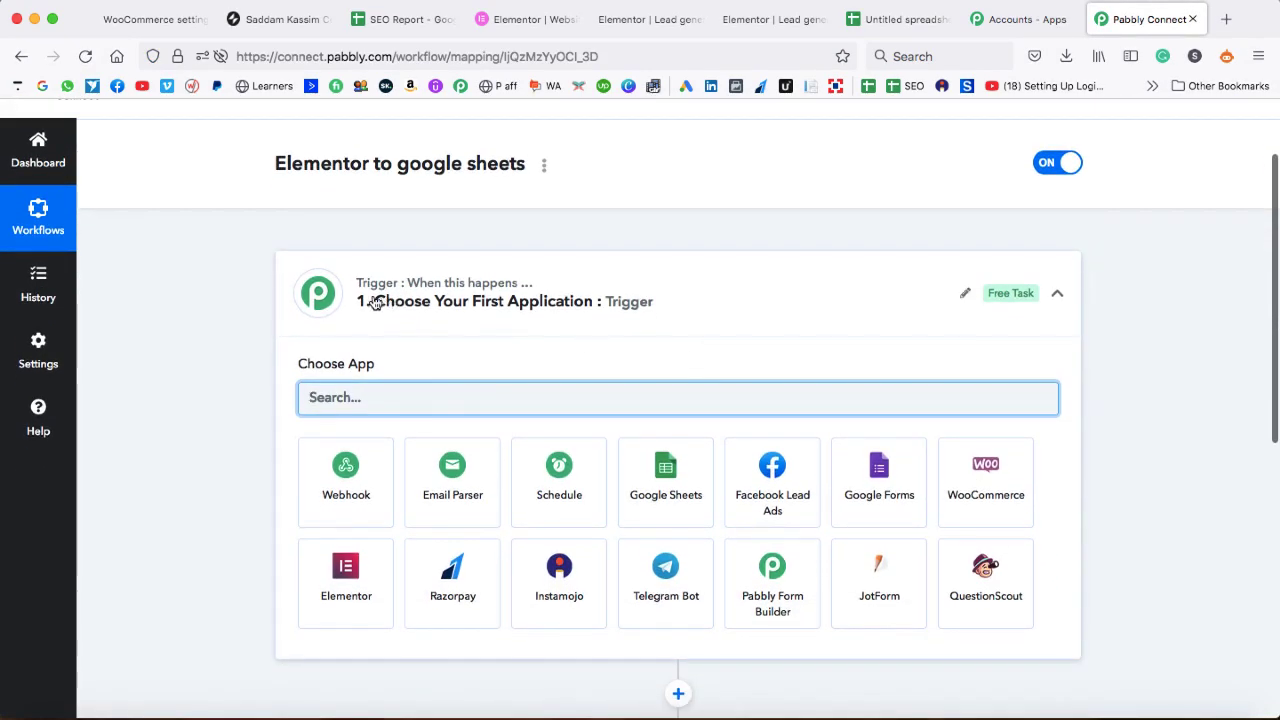
- Set the trigger to Elementor with the New Form Submission event, found by searching 'elem'
{"action": "scroll", "coordinate": [476, 341], "scroll_direction": "down", "scroll_amount": 3}
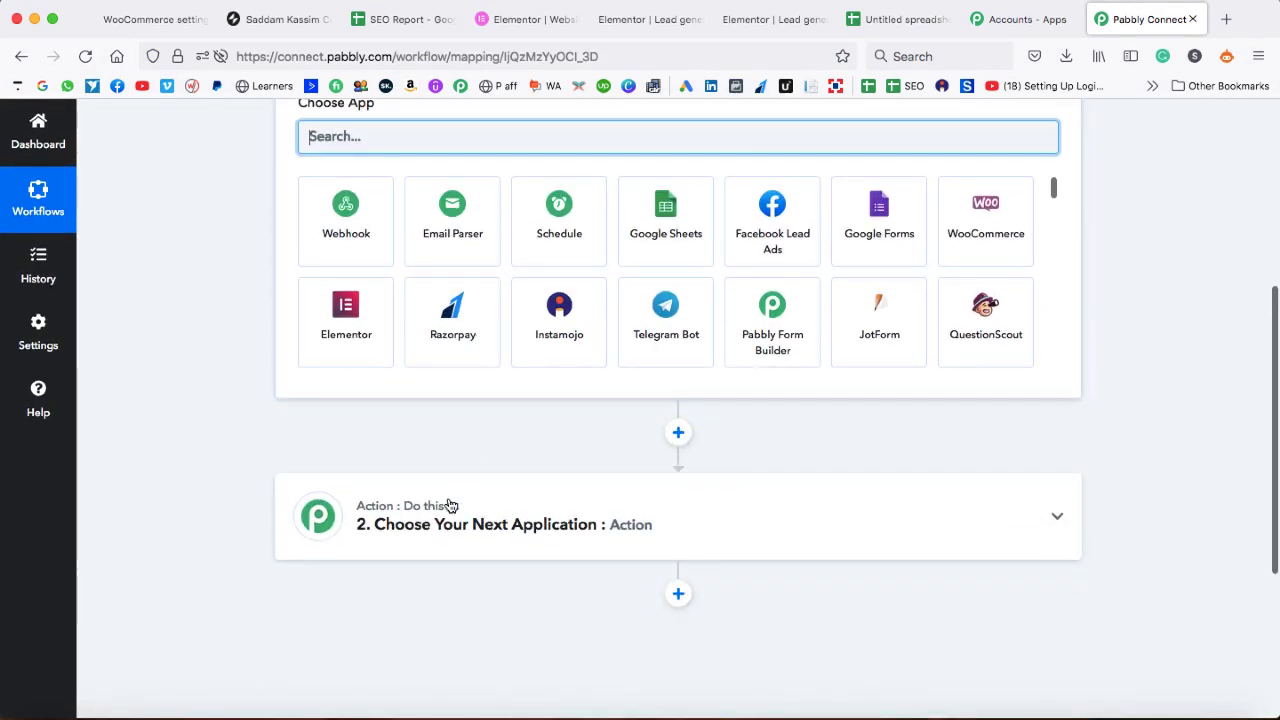
{"action": "scroll", "coordinate": [470, 412], "scroll_direction": "up", "scroll_amount": 2}
{"action": "scroll", "coordinate": [478, 410], "scroll_direction": "up", "scroll_amount": 2}
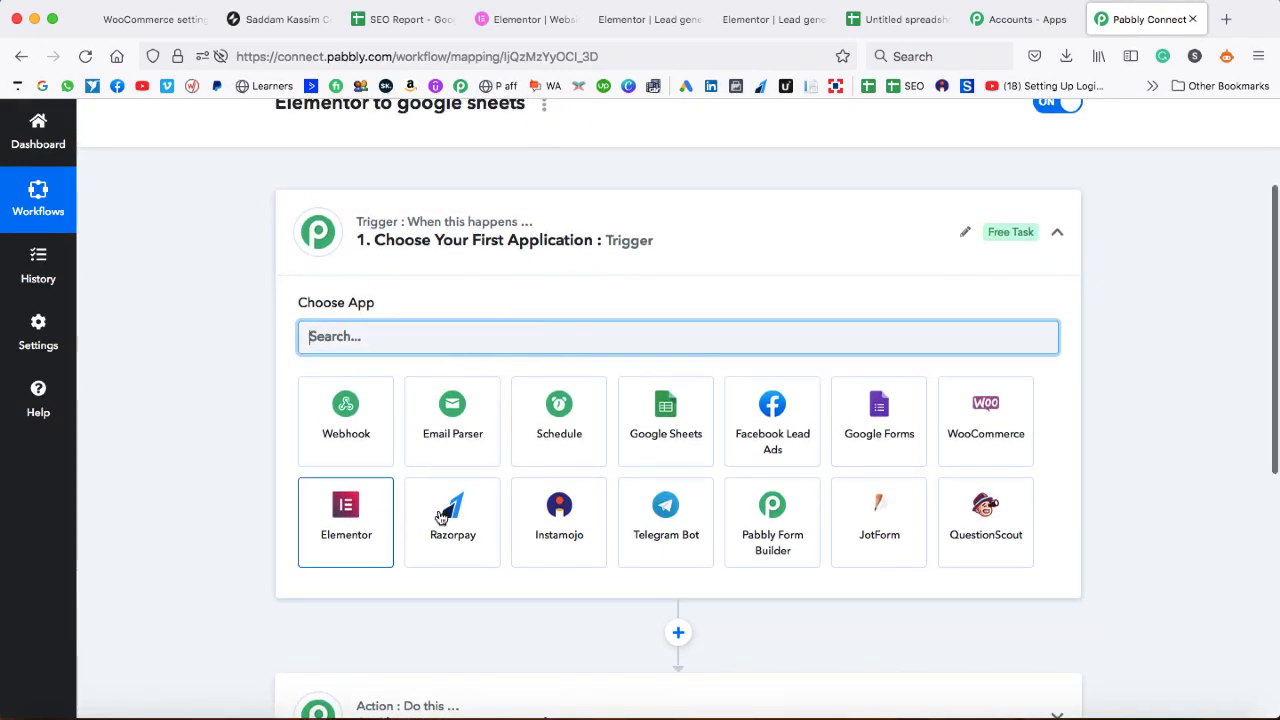
{"action": "scroll", "coordinate": [451, 327], "scroll_direction": "down", "scroll_amount": 3}
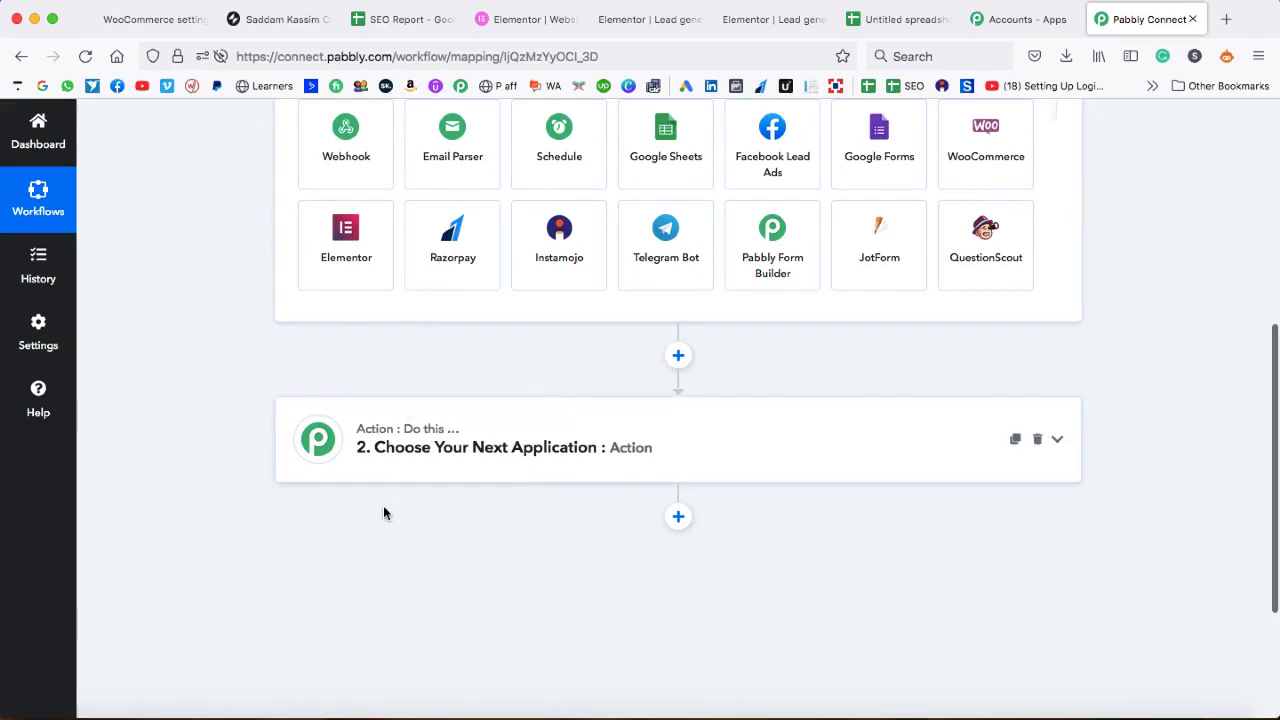
{"action": "scroll", "coordinate": [585, 444], "scroll_direction": "up", "scroll_amount": 3}
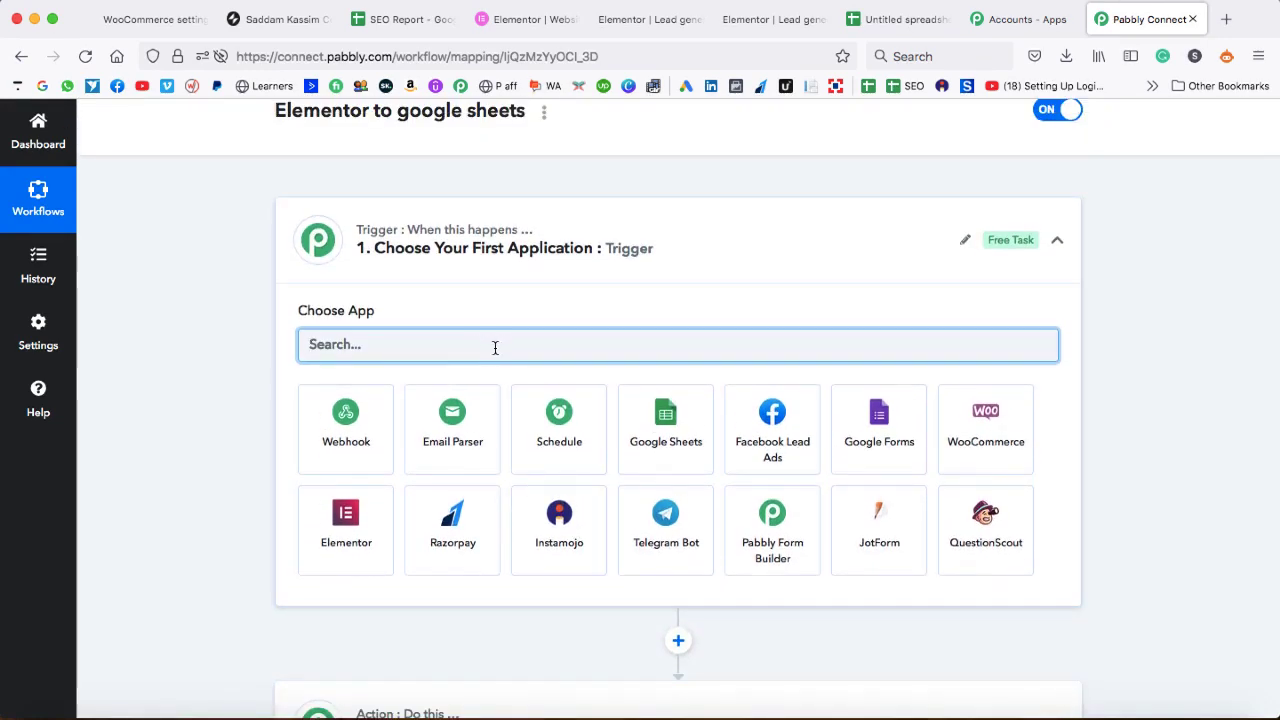
{"action": "type", "text": "elem"}
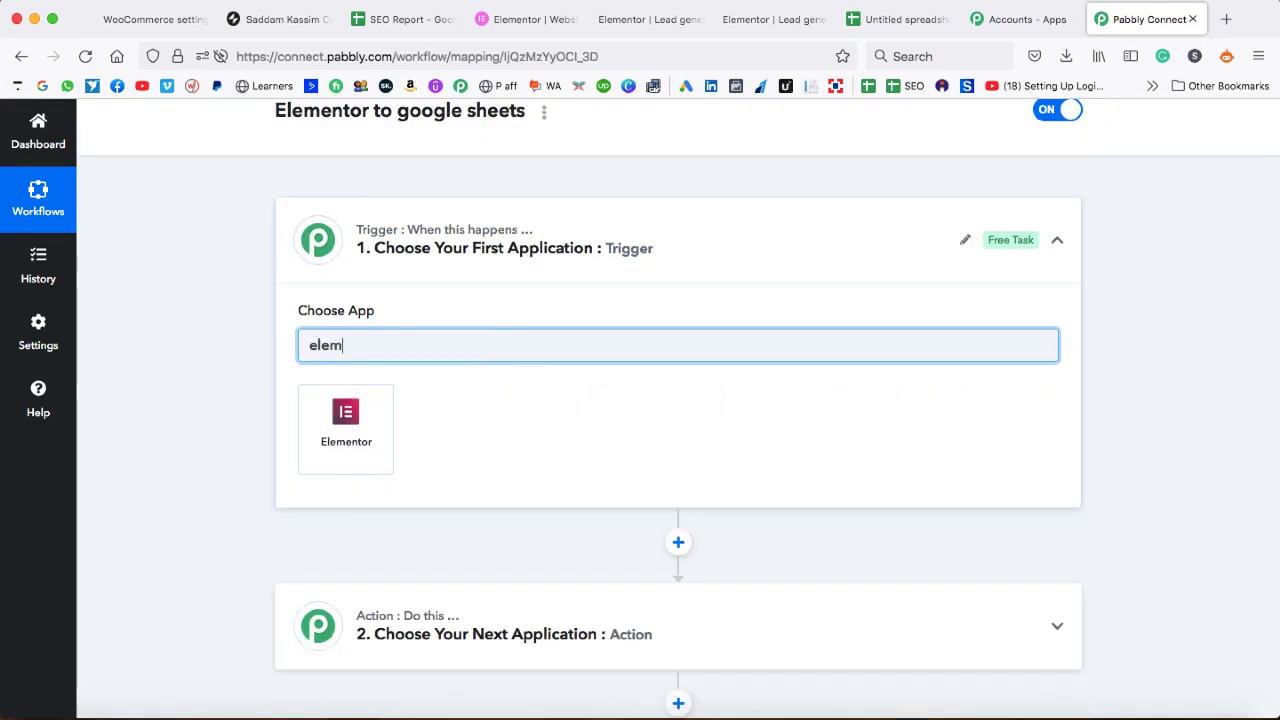
{"action": "left_click", "coordinate": [366, 431]}
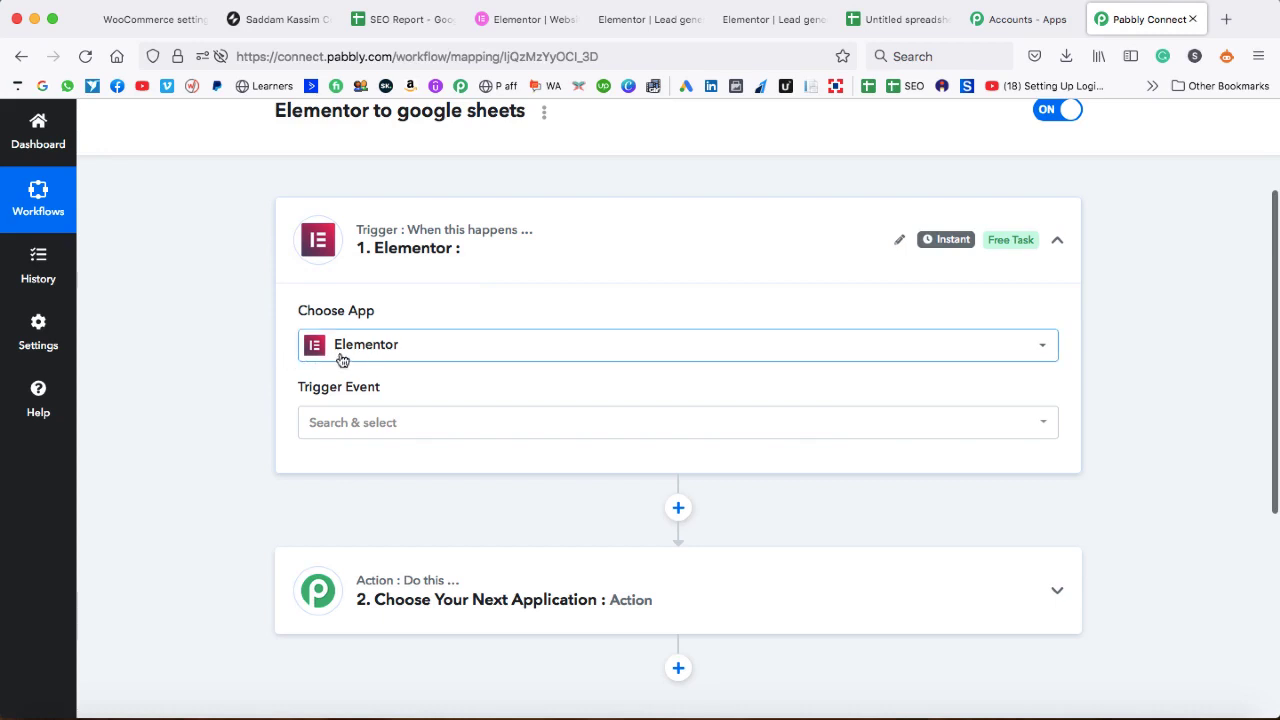
{"action": "left_click", "coordinate": [384, 424]}
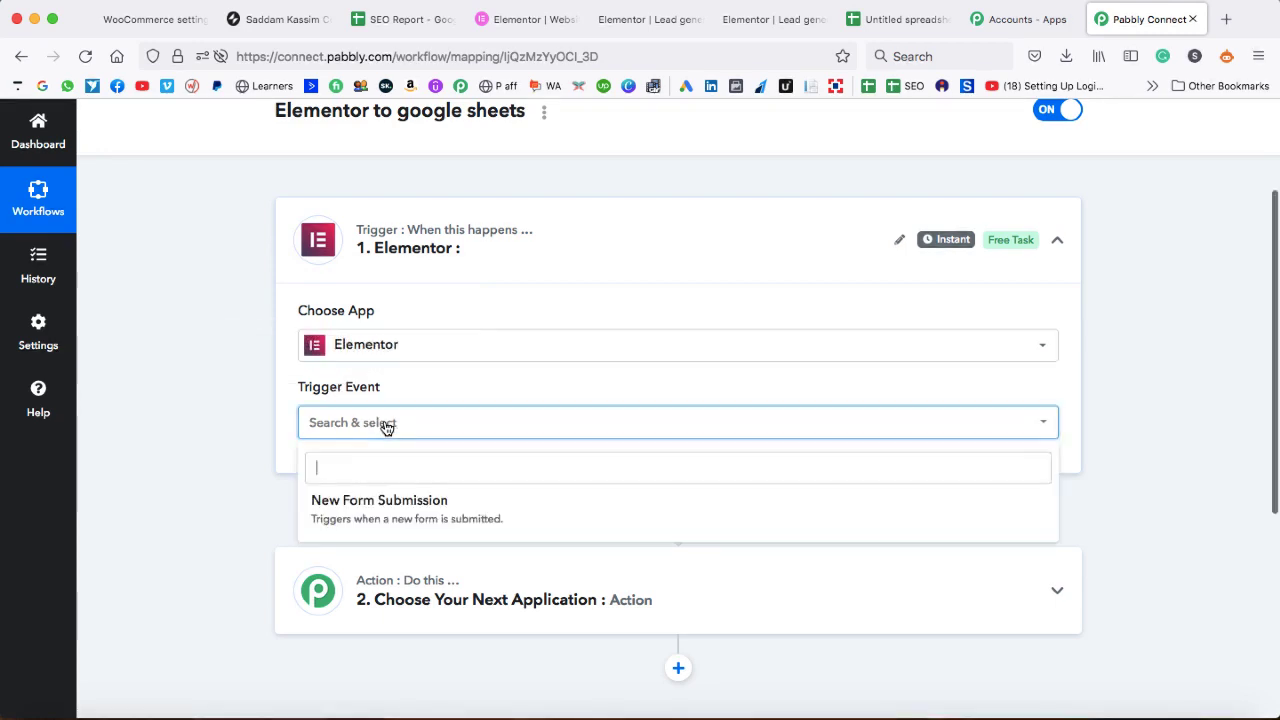
{"action": "left_click", "coordinate": [404, 508]}
- Copy the trigger's webhook URL and switch to the Elementor editor tab
{"action": "scroll", "coordinate": [474, 439], "scroll_direction": "down", "scroll_amount": 1}
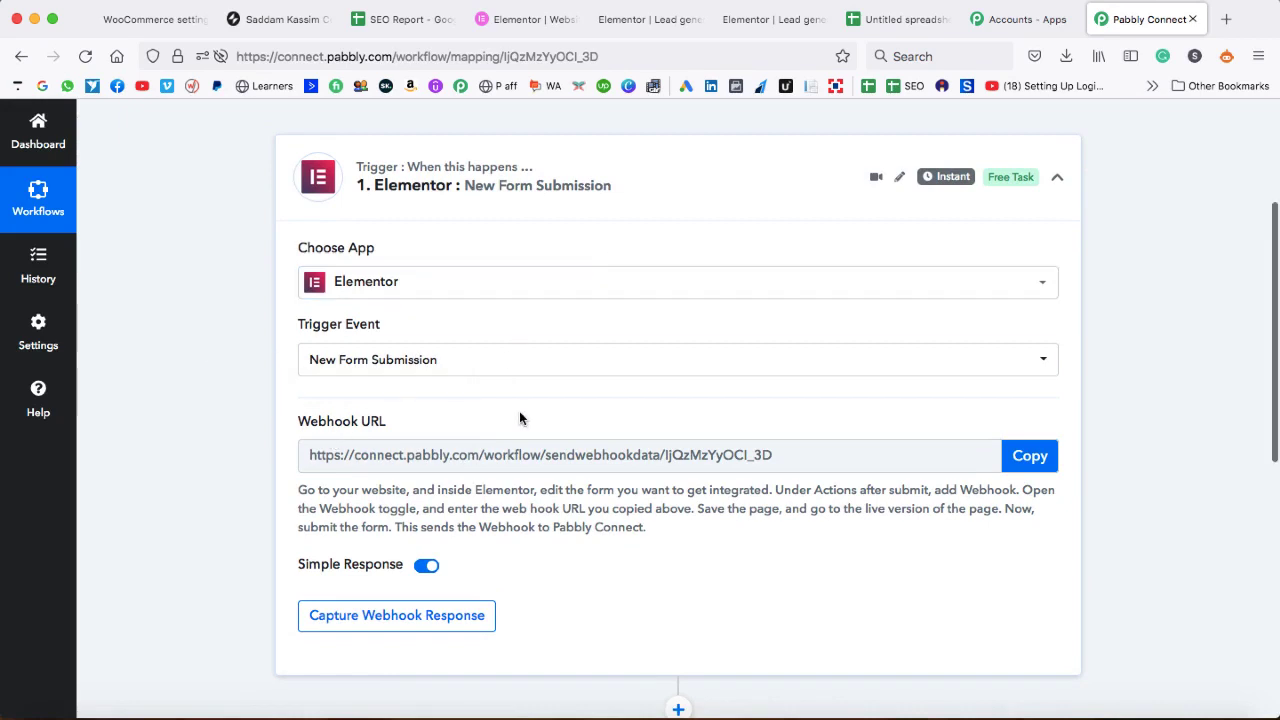
{"action": "left_click", "coordinate": [1035, 457]}
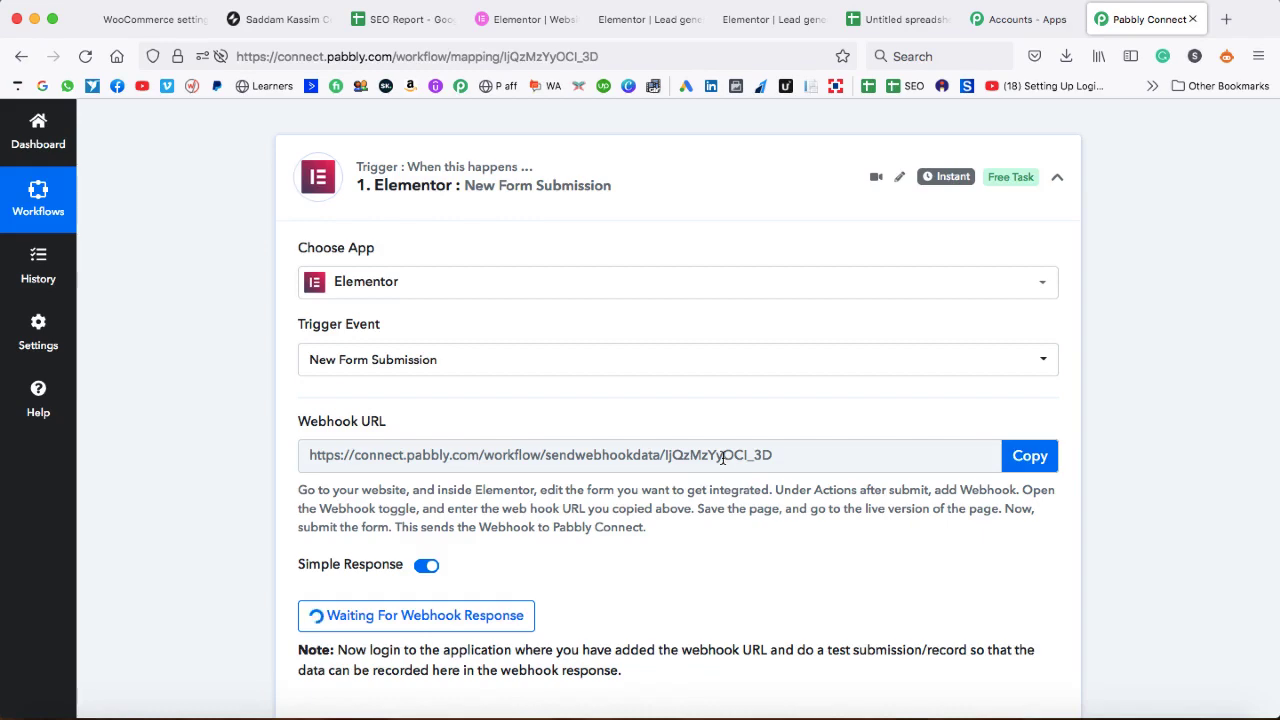
{"action": "left_click", "coordinate": [766, 21]}
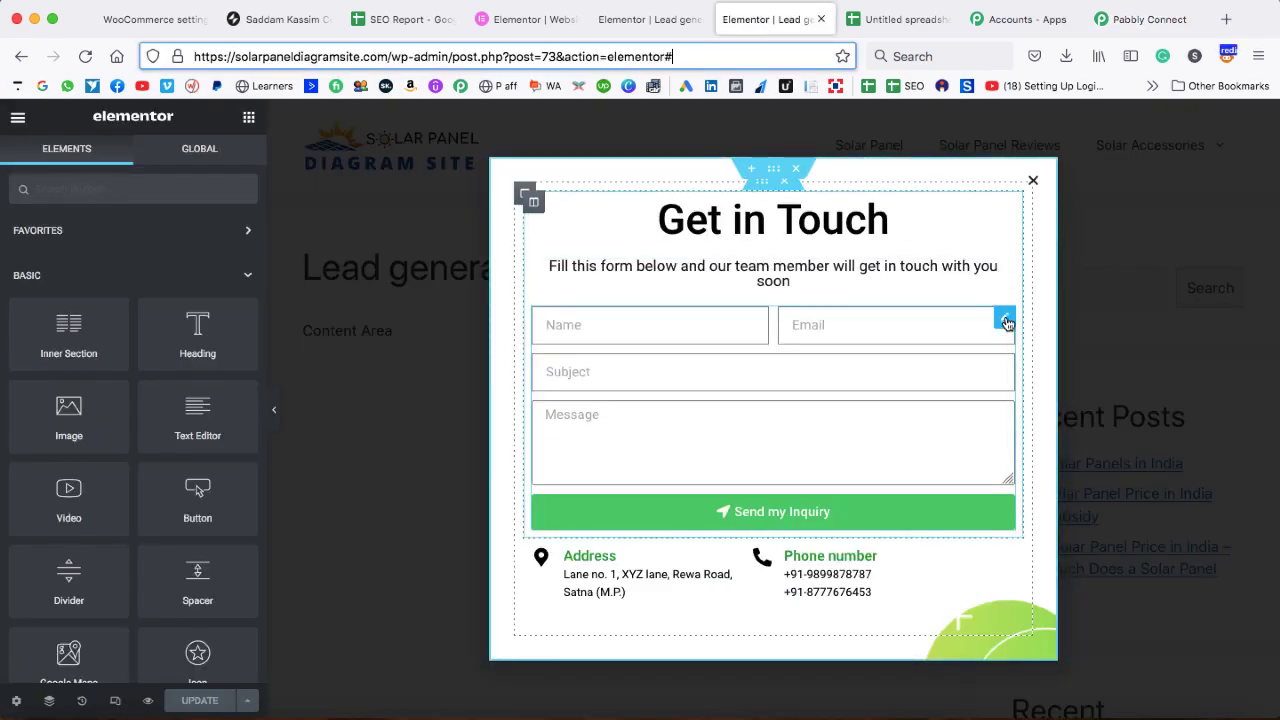
- Add Webhook to the Get in Touch form's Actions After Submit
{"action": "left_click", "coordinate": [1007, 322]}
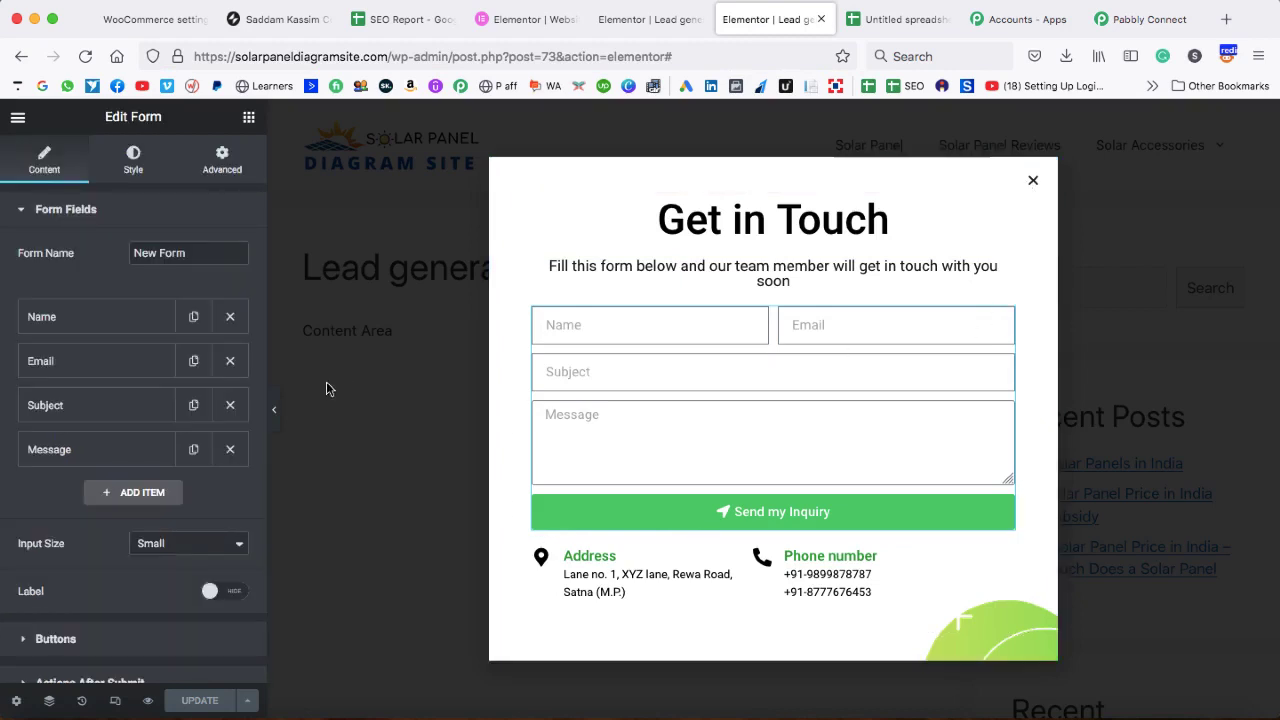
{"action": "scroll", "coordinate": [150, 390], "scroll_direction": "down", "scroll_amount": 3}
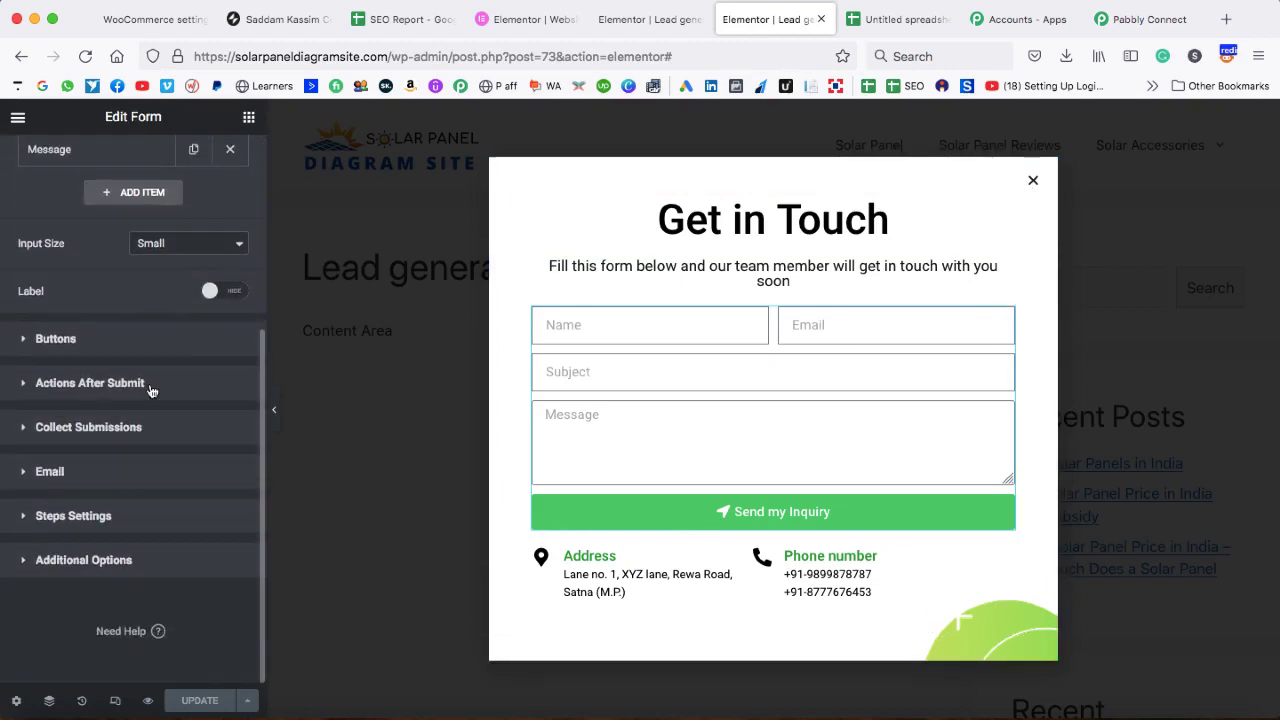
{"action": "left_click", "coordinate": [25, 386]}
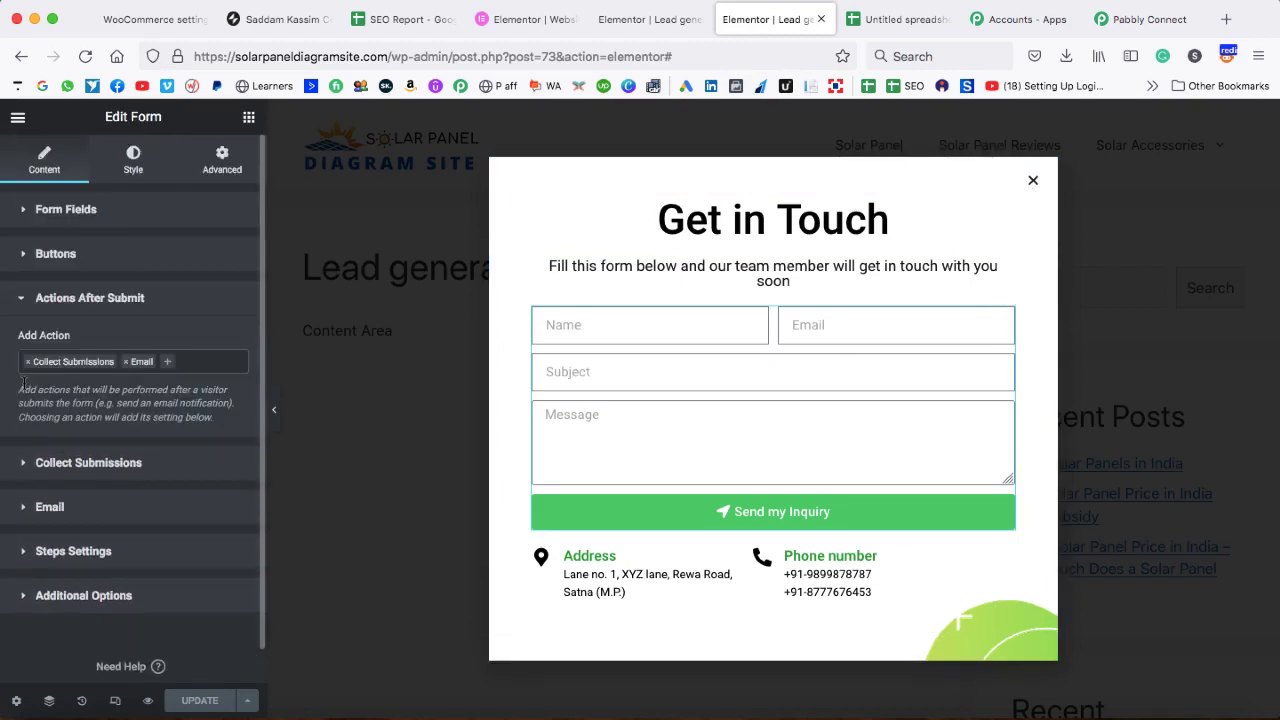
{"action": "left_click", "coordinate": [167, 366]}
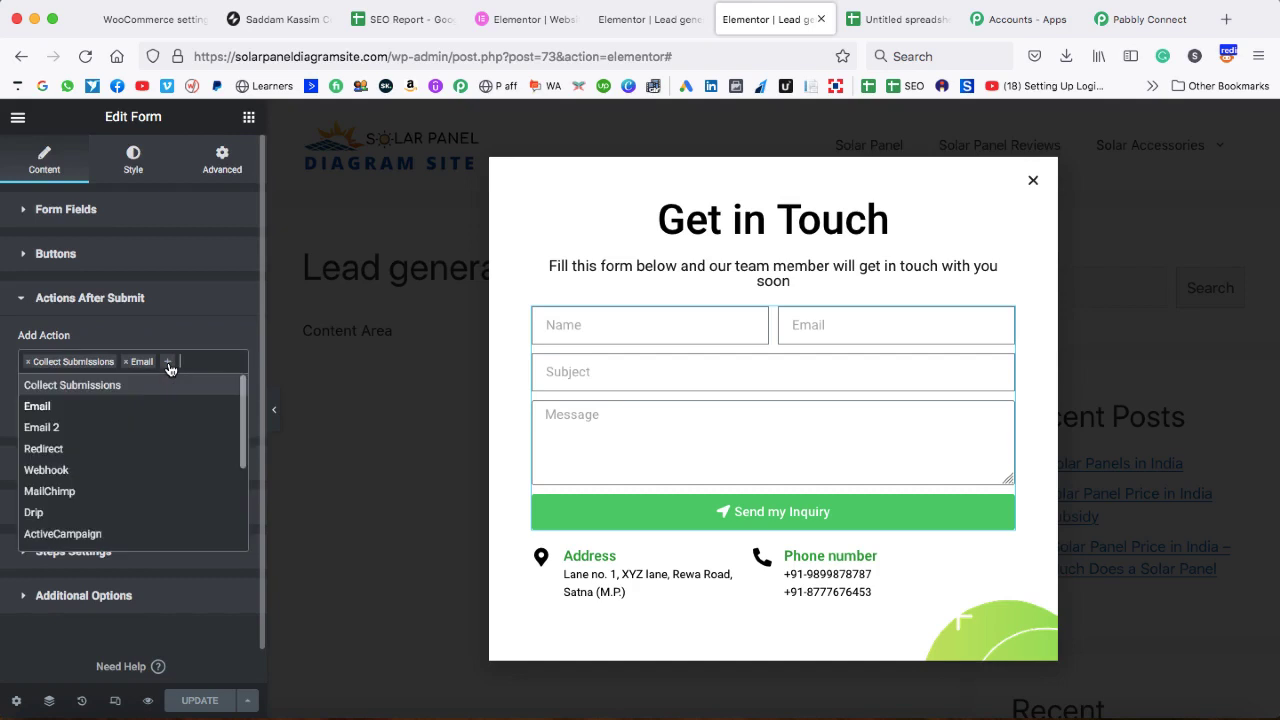
{"action": "left_click", "coordinate": [78, 471]}
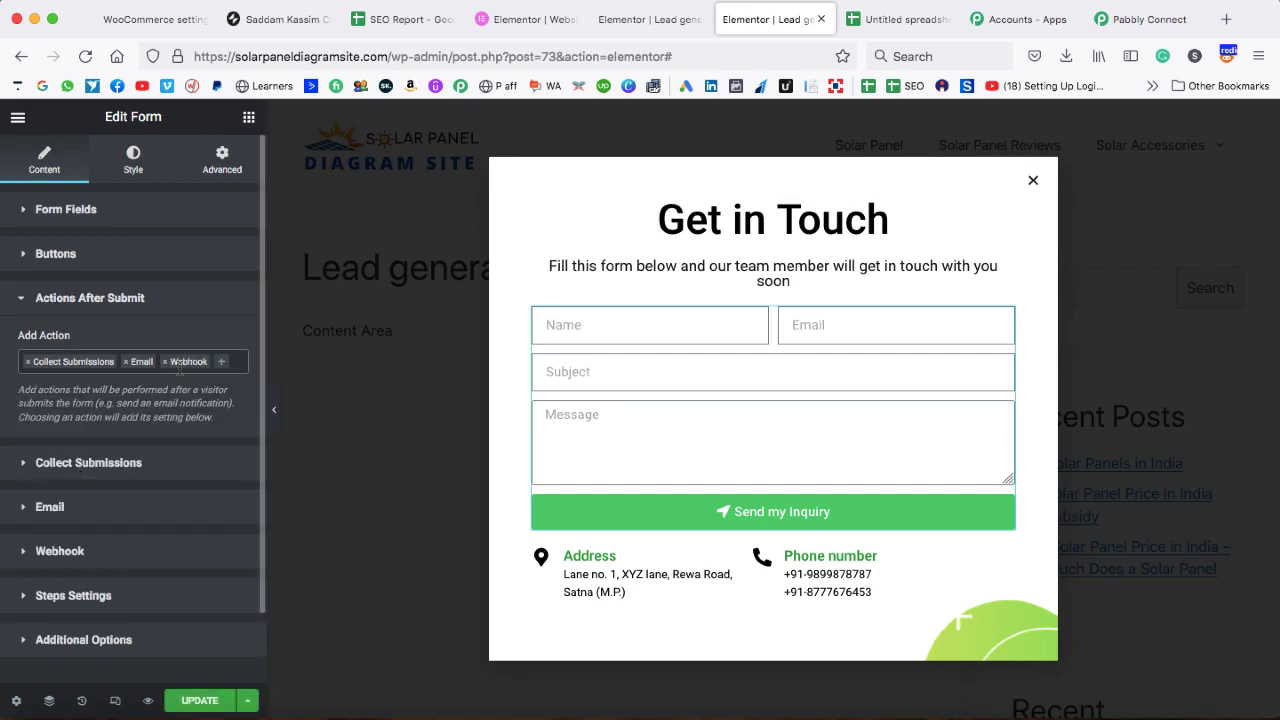
- Paste the Pabbly URL into the Webhook URL field, update the page, and return to Pabbly
{"action": "scroll", "coordinate": [105, 479], "scroll_direction": "down", "scroll_amount": 2}
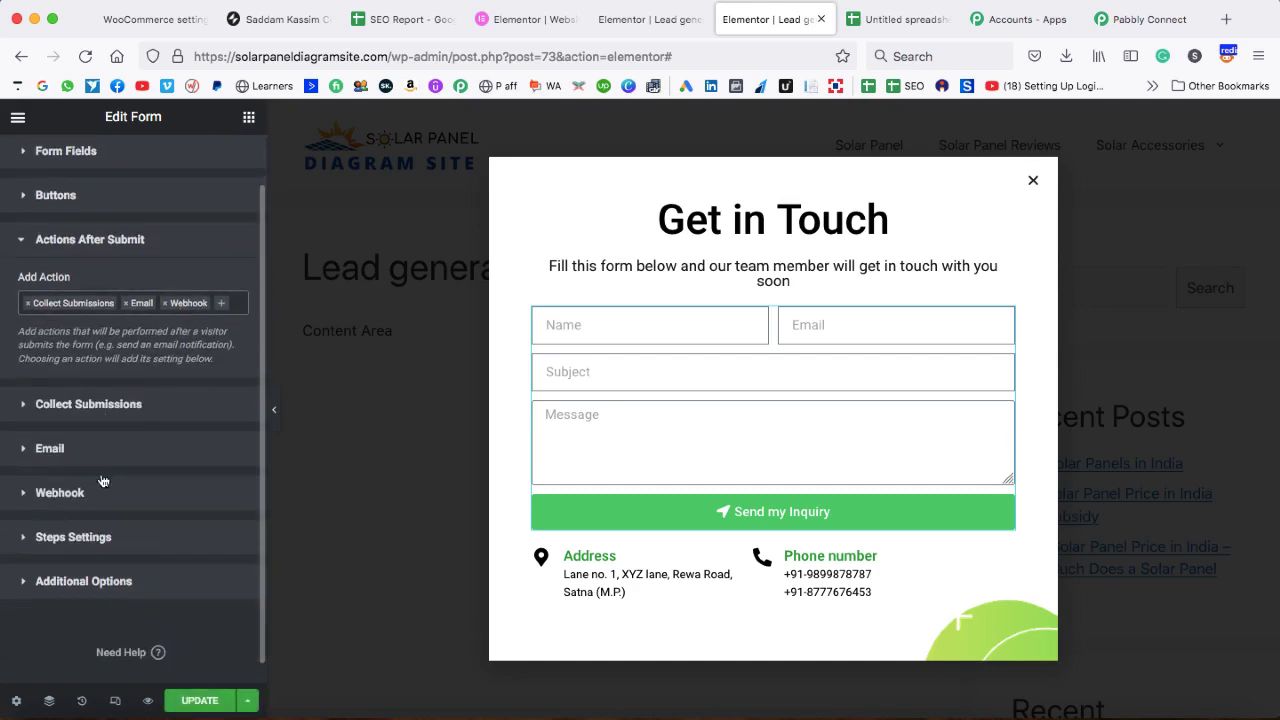
{"action": "left_click", "coordinate": [27, 493]}
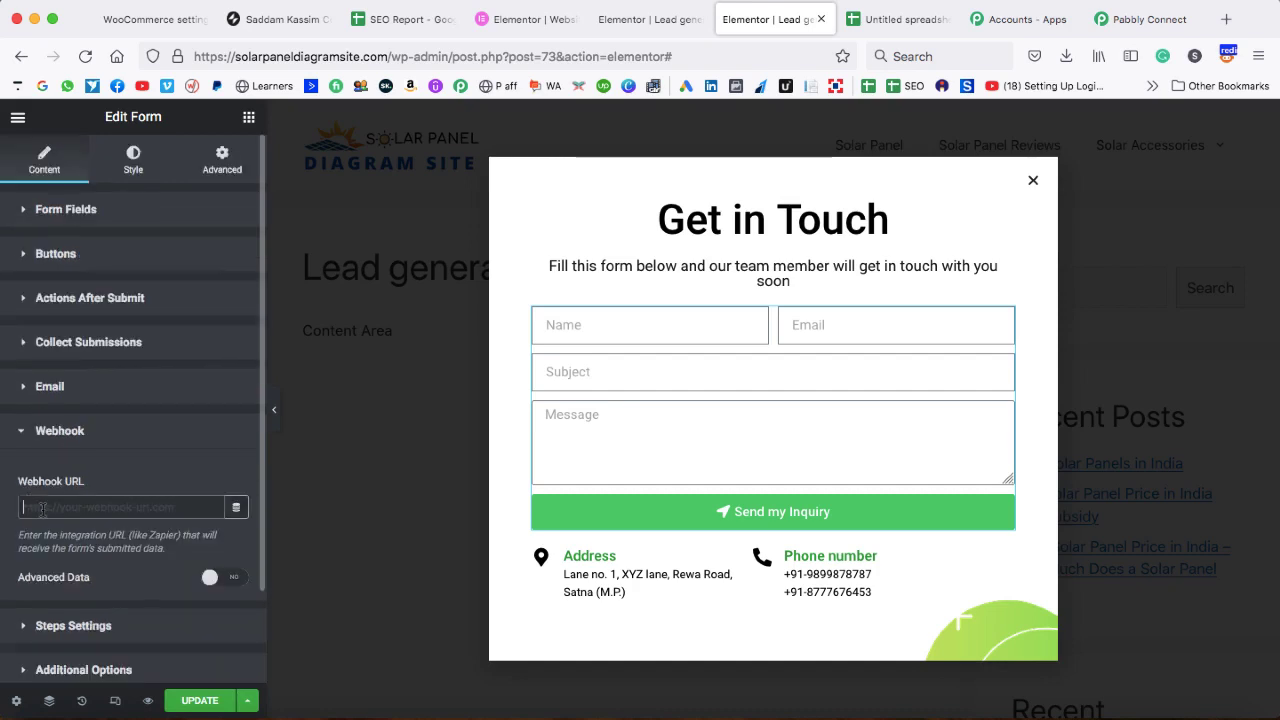
{"action": "right_click", "coordinate": [42, 513]}
{"action": "left_click", "coordinate": [77, 595]}
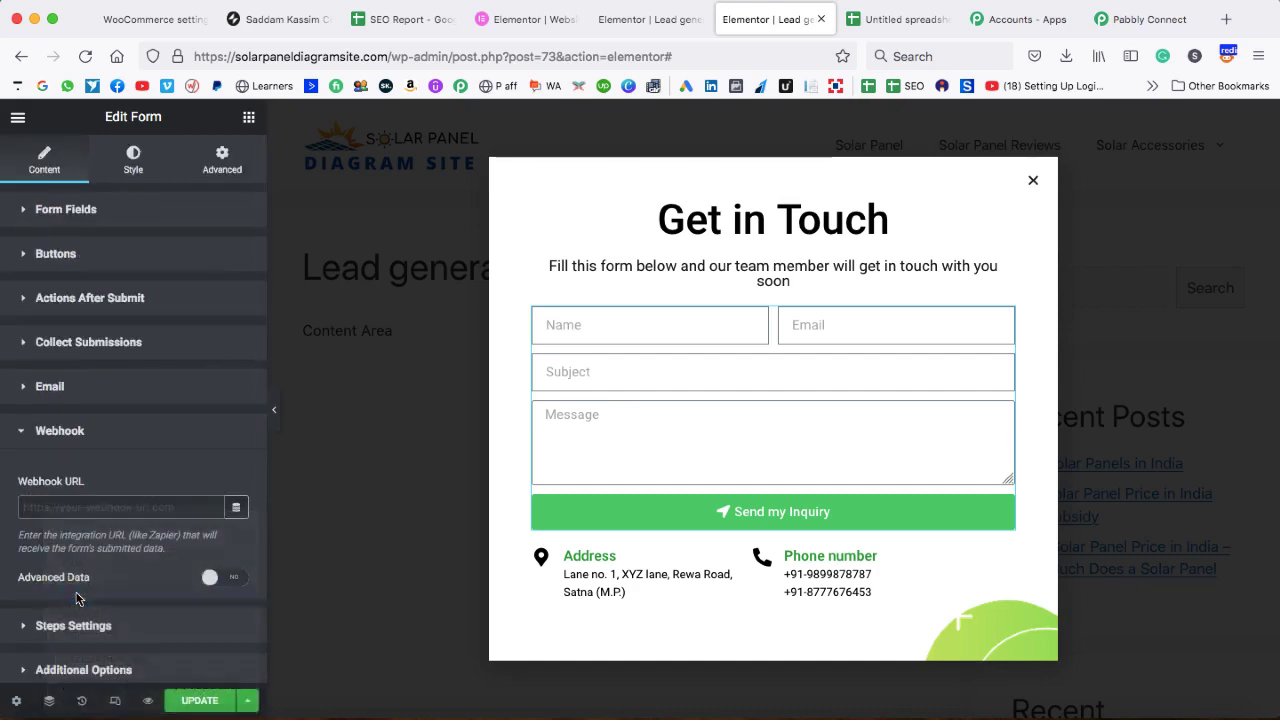
{"action": "left_click", "coordinate": [185, 701]}
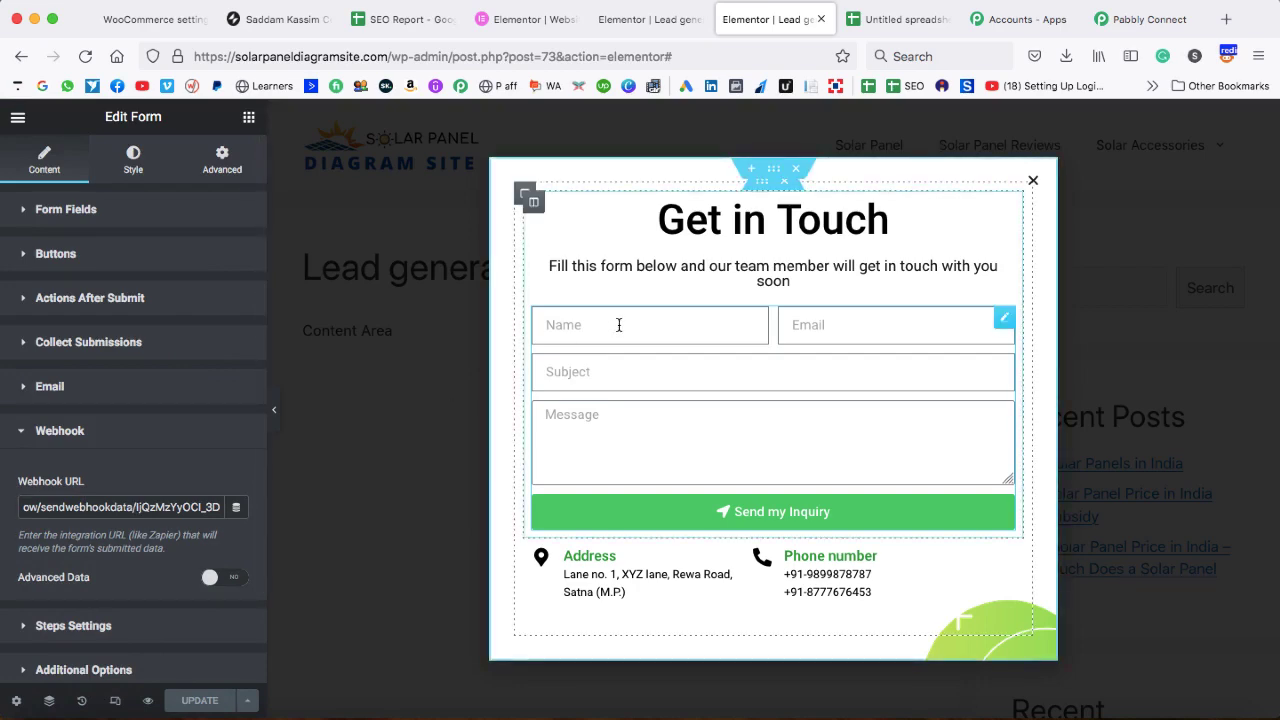
{"action": "left_click", "coordinate": [1150, 19]}
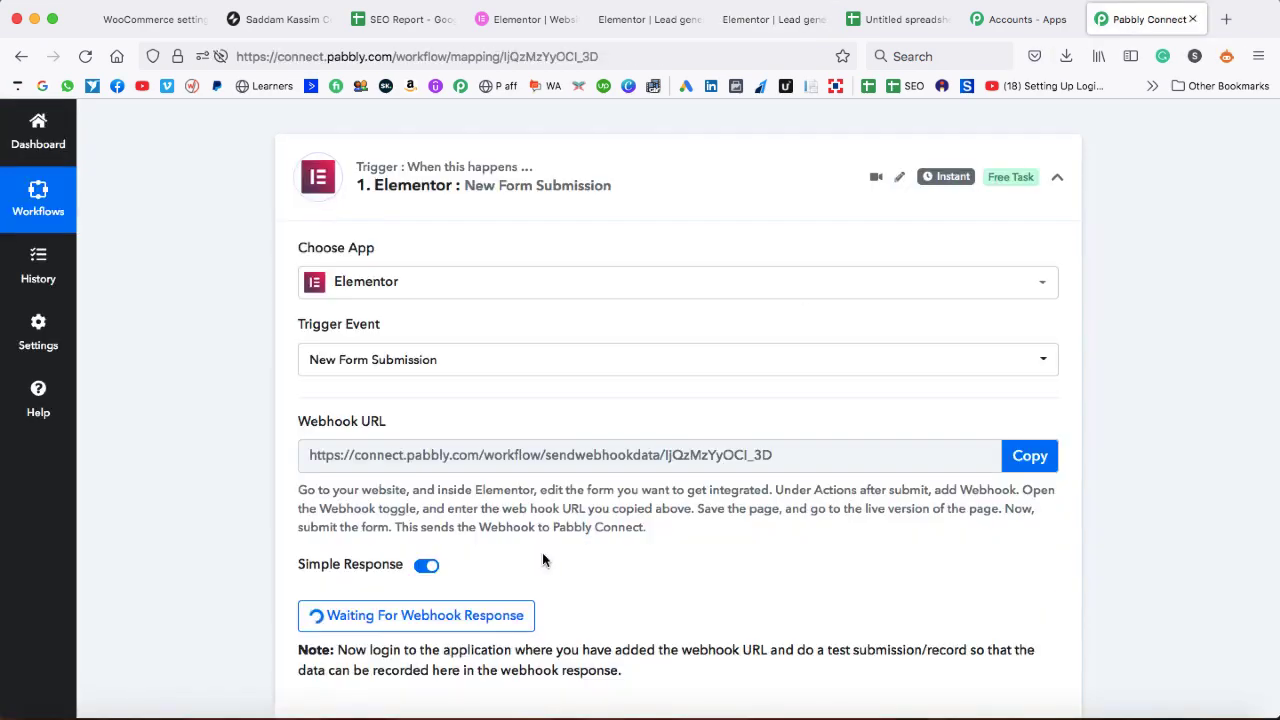
- Load solarpaneldiagramsite.com in a new tab using the address bar's autofill
{"action": "scroll", "coordinate": [542, 555], "scroll_direction": "down", "scroll_amount": 3}
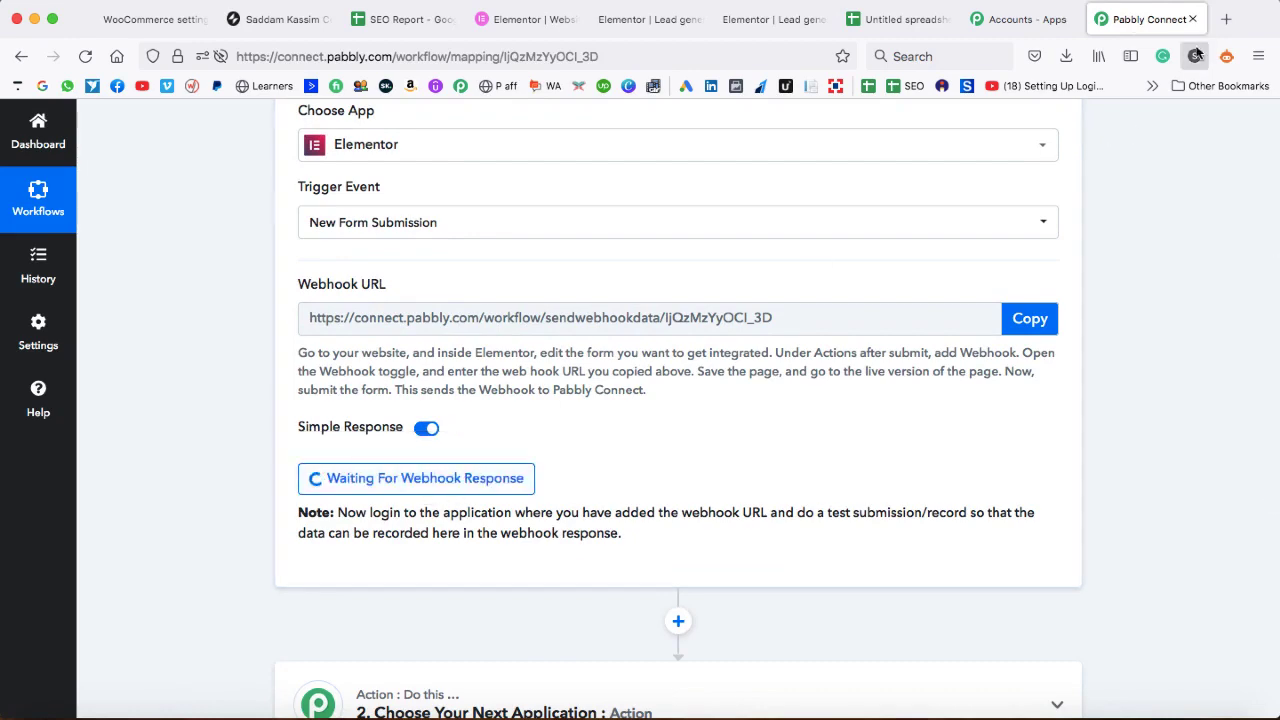
{"action": "left_click", "coordinate": [1224, 20]}
{"action": "type", "text": "solarpaneldiagramsite.com/"}
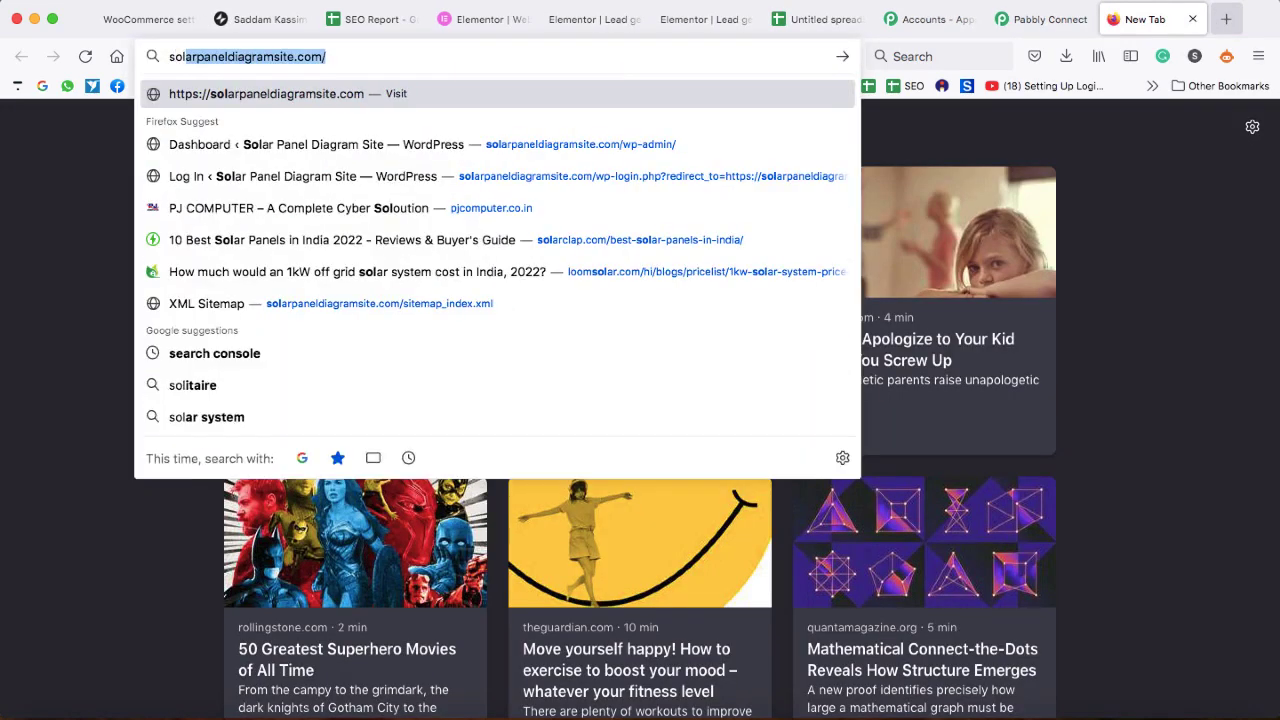
{"action": "key", "text": "Right"}
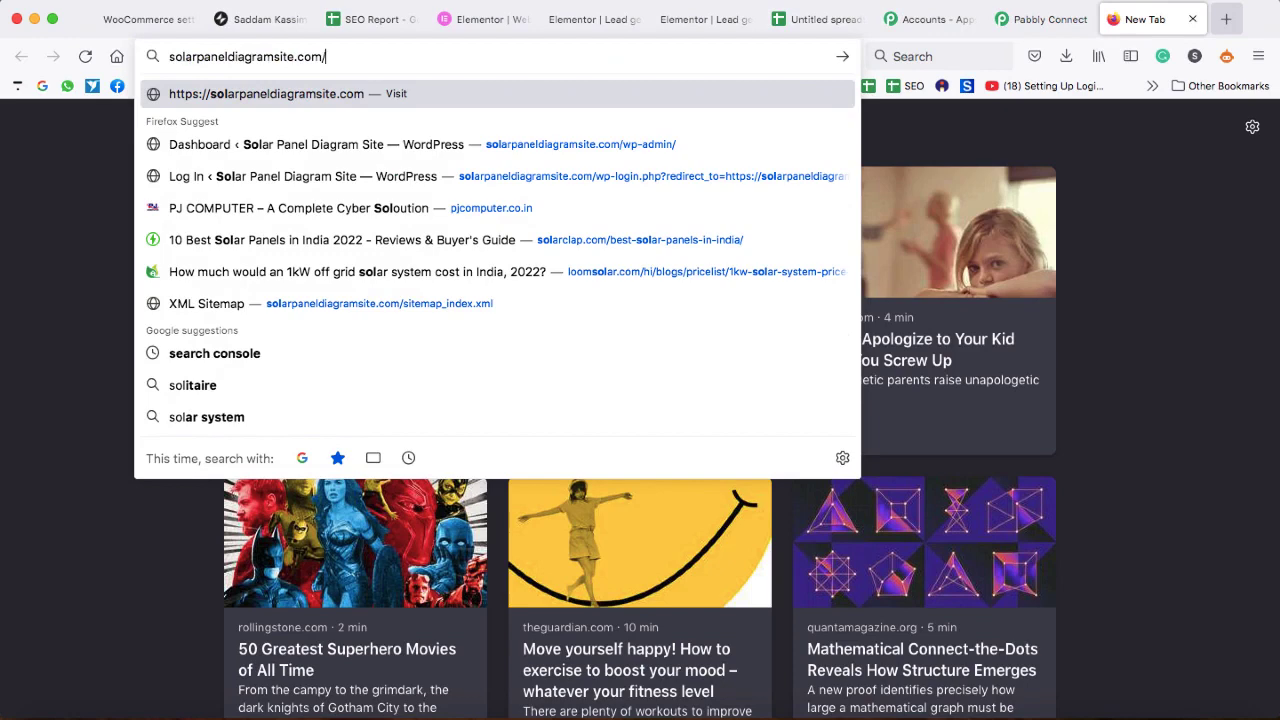
{"action": "key", "text": "Return"}
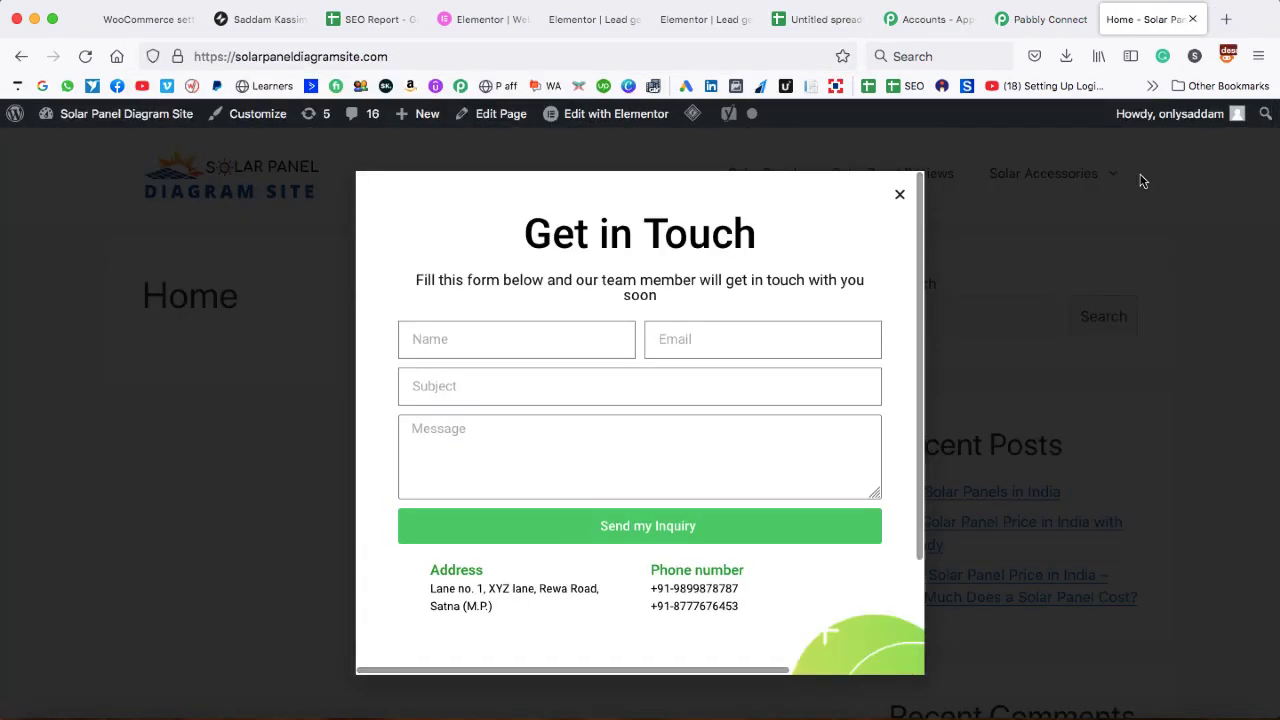
- Fill the form's name and subject fields, paste the web-development message, and try sending
{"action": "left_click", "coordinate": [574, 336]}
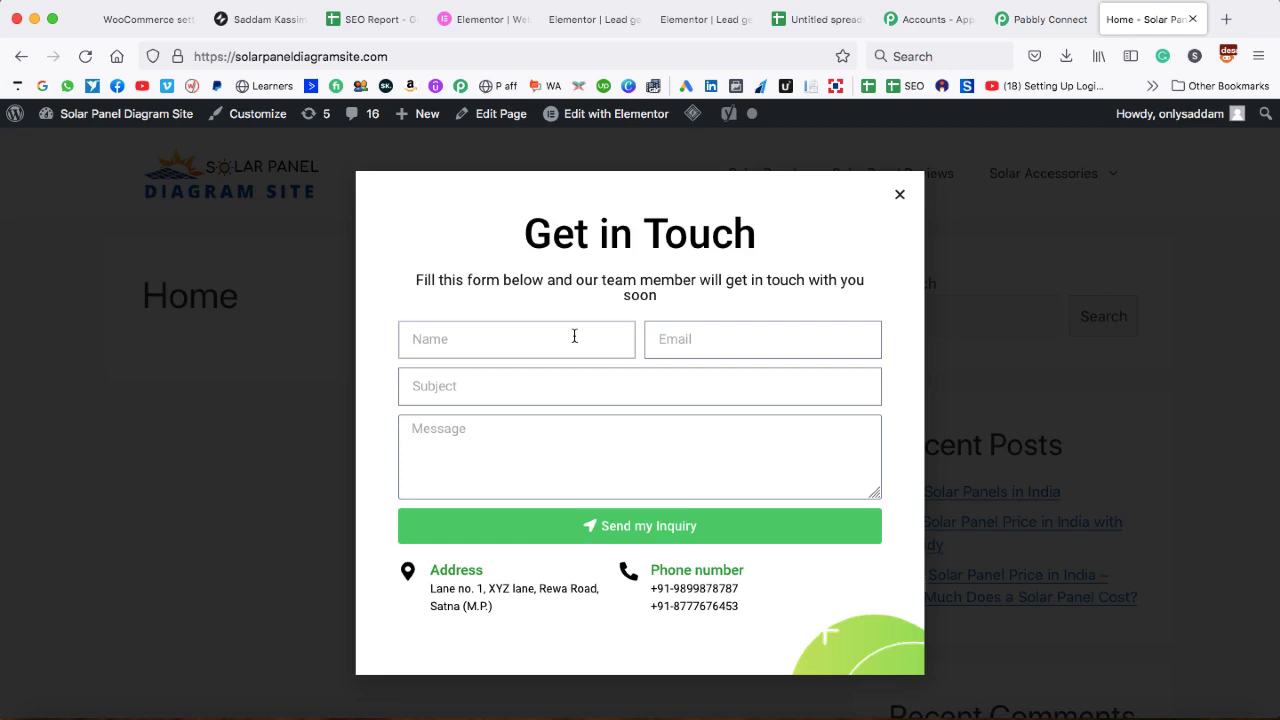
{"action": "type", "text": "John"}
{"action": "key", "text": "Tab"}
{"action": "type", "text": "Doe"}
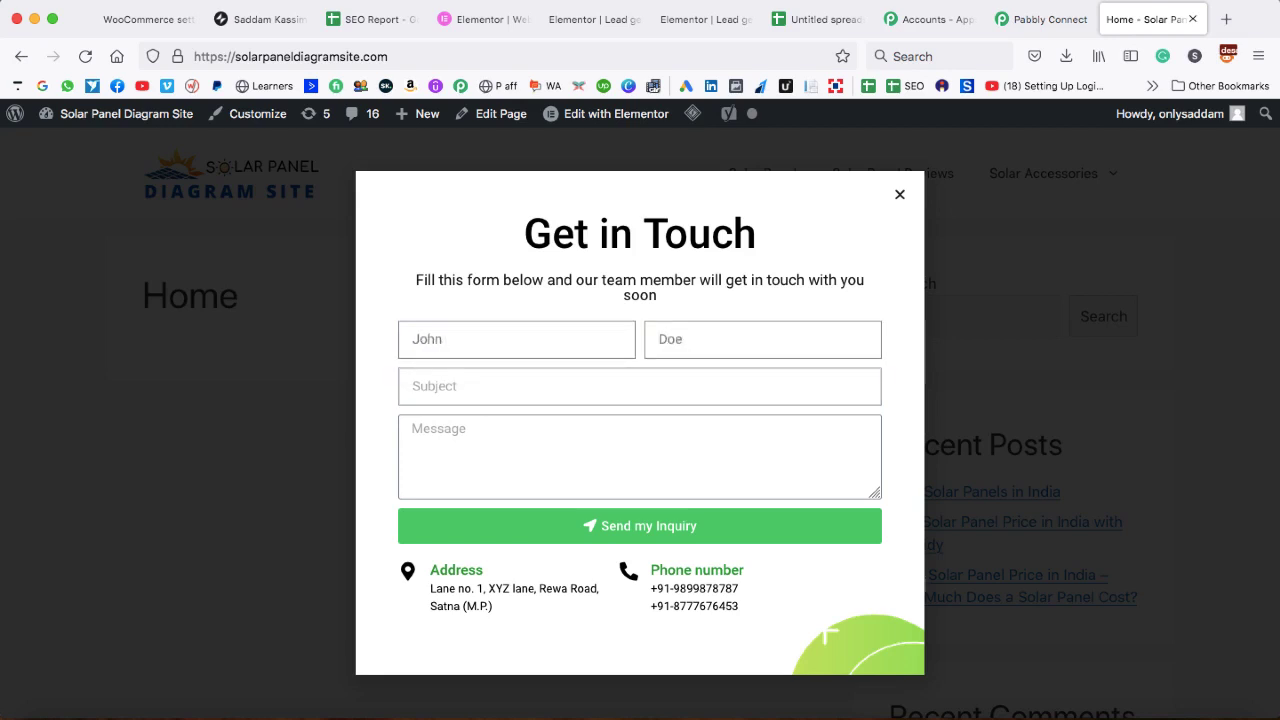
{"action": "key", "text": "Tab"}
{"action": "type", "text": "I w"}
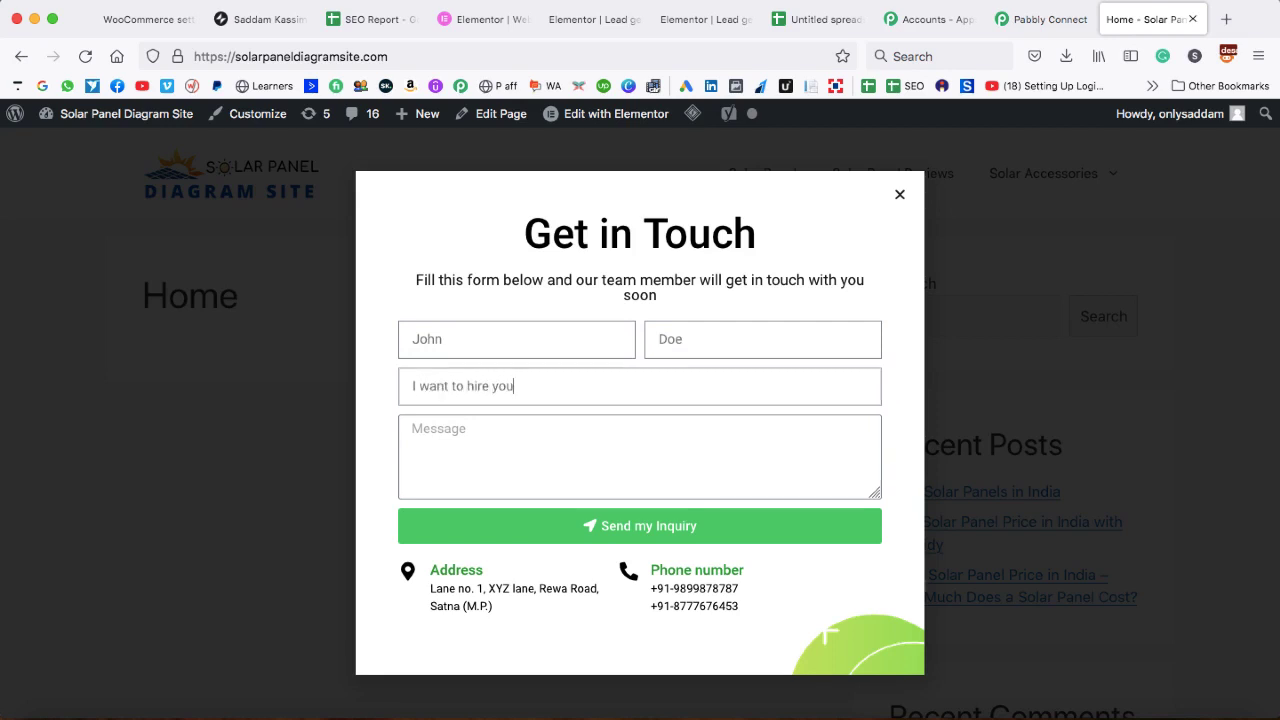
{"action": "key", "text": "Tab"}
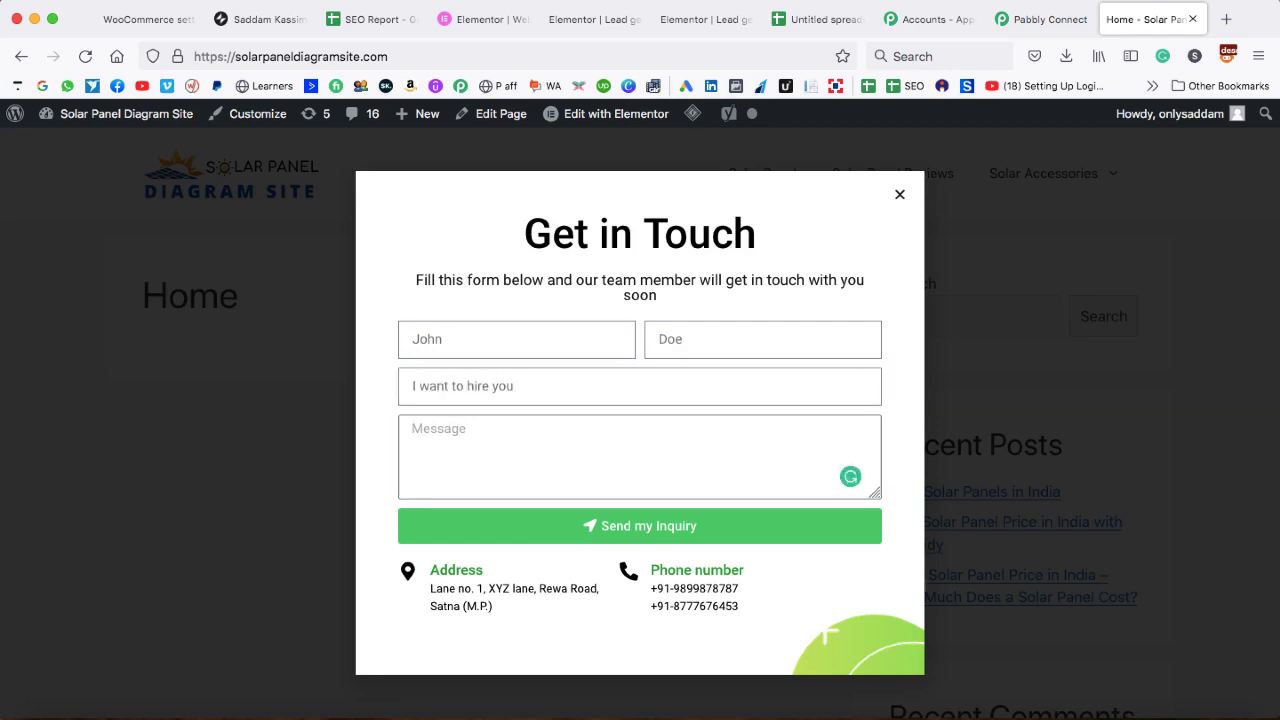
{"action": "key", "text": "super+v"}
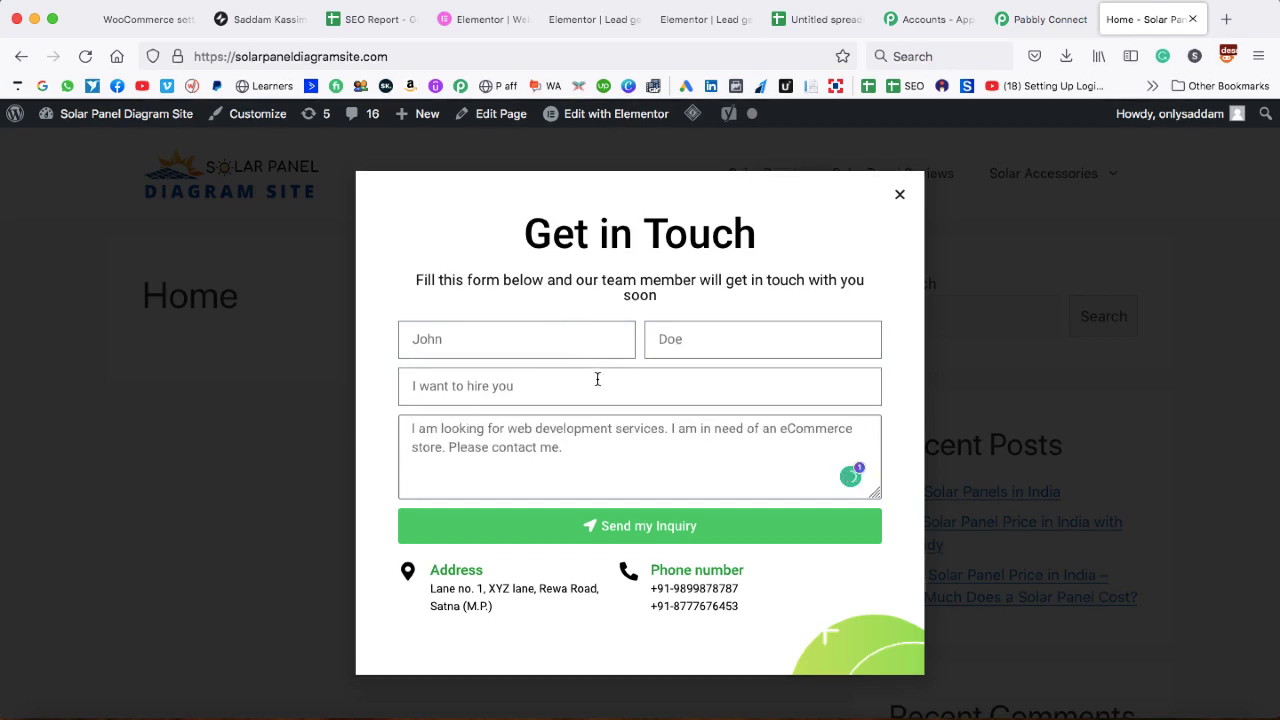
{"action": "left_click", "coordinate": [641, 527]}
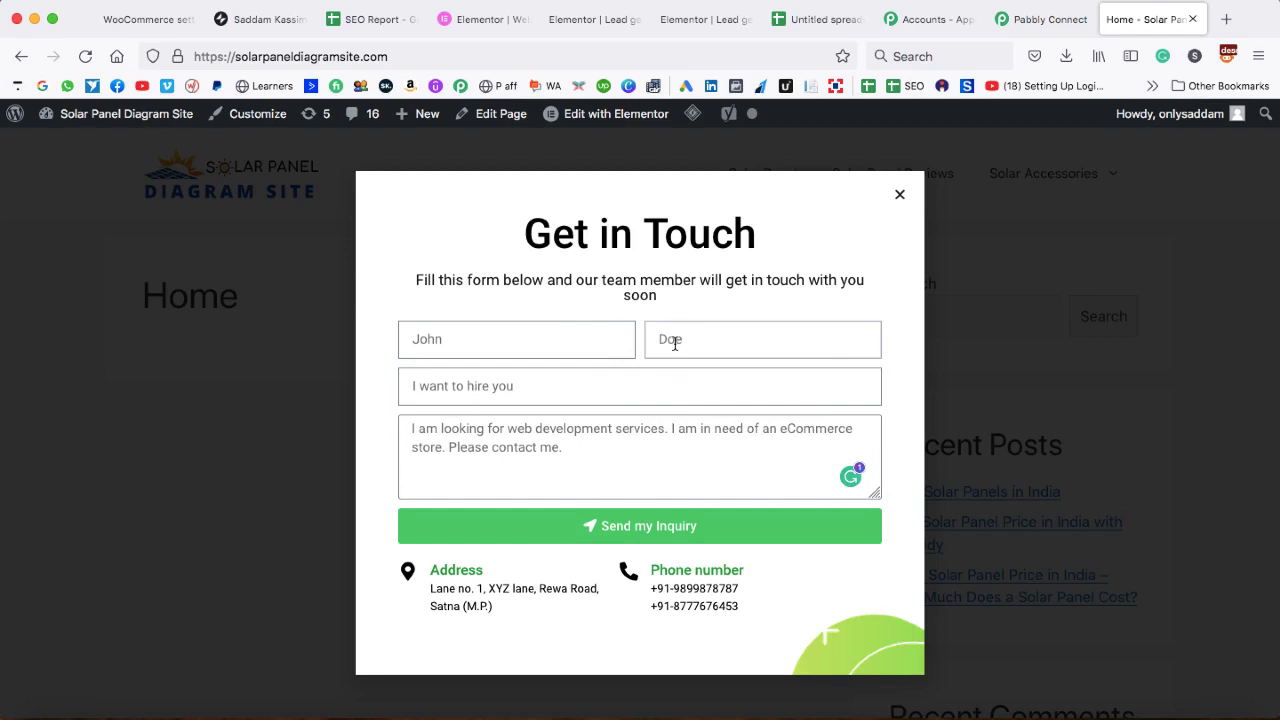
- Correct the name, enter the email address via autofill, and submit the inquiry
{"action": "key", "text": "BackSpace"}
{"action": "key", "text": "BackSpace"}
{"action": "key", "text": "BackSpace"}
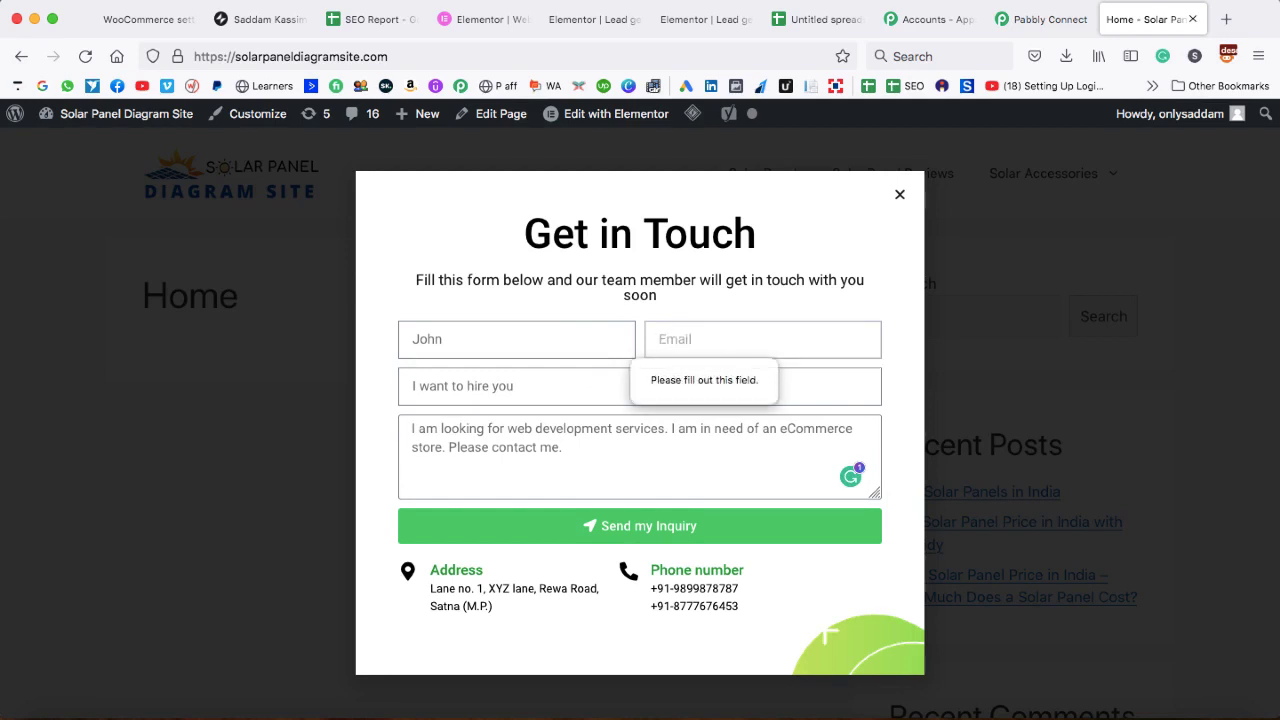
{"action": "left_click", "coordinate": [529, 332]}
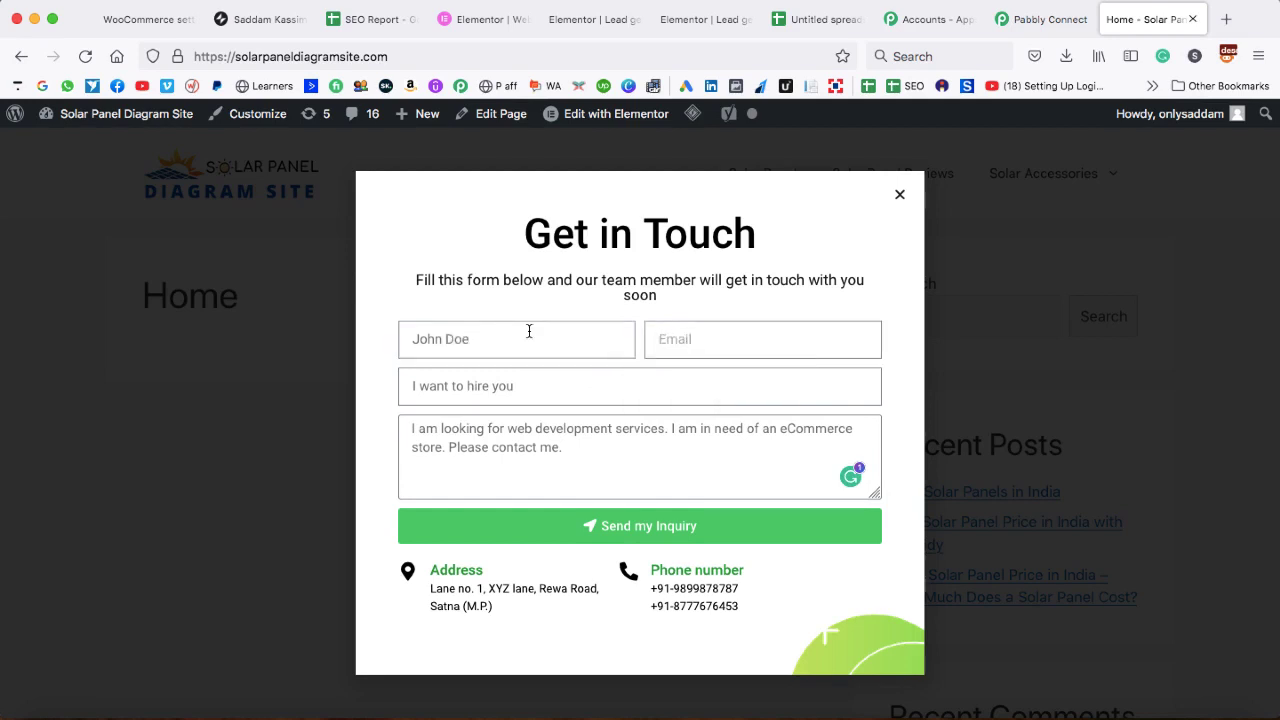
{"action": "left_click", "coordinate": [701, 347]}
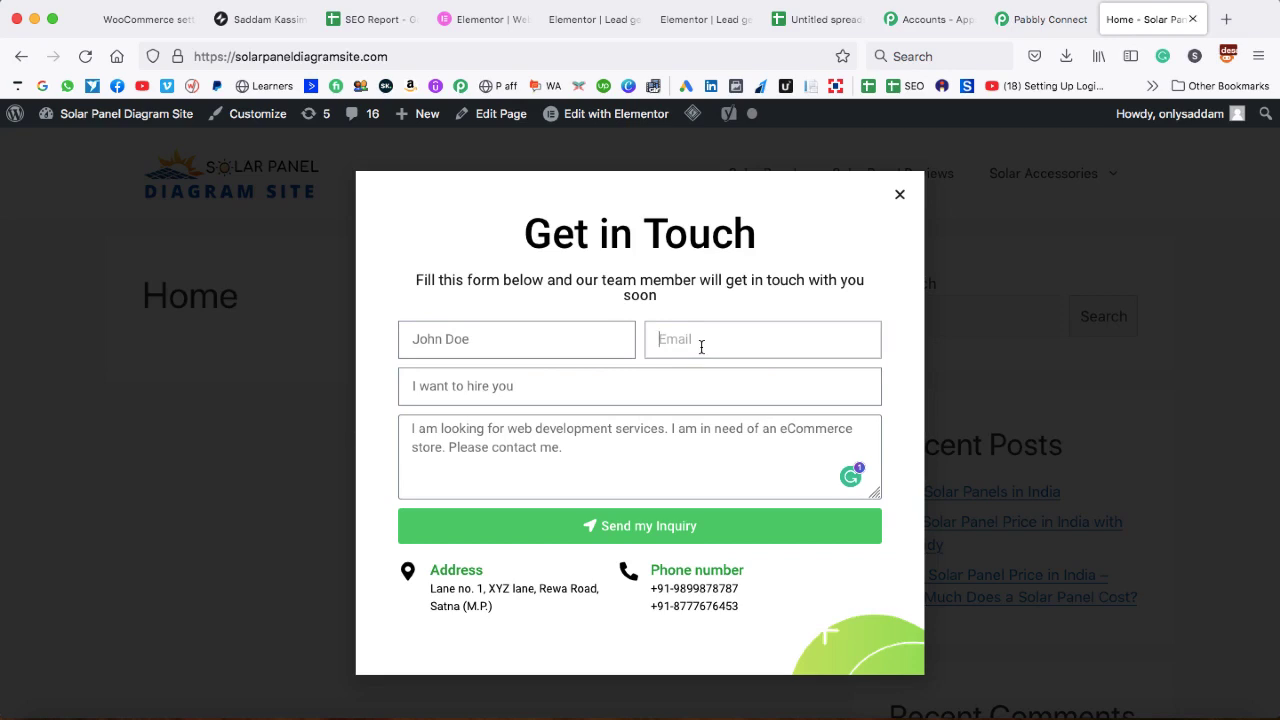
{"action": "type", "text": "saddam"}
{"action": "key", "text": "Down"}
{"action": "key", "text": "Return"}
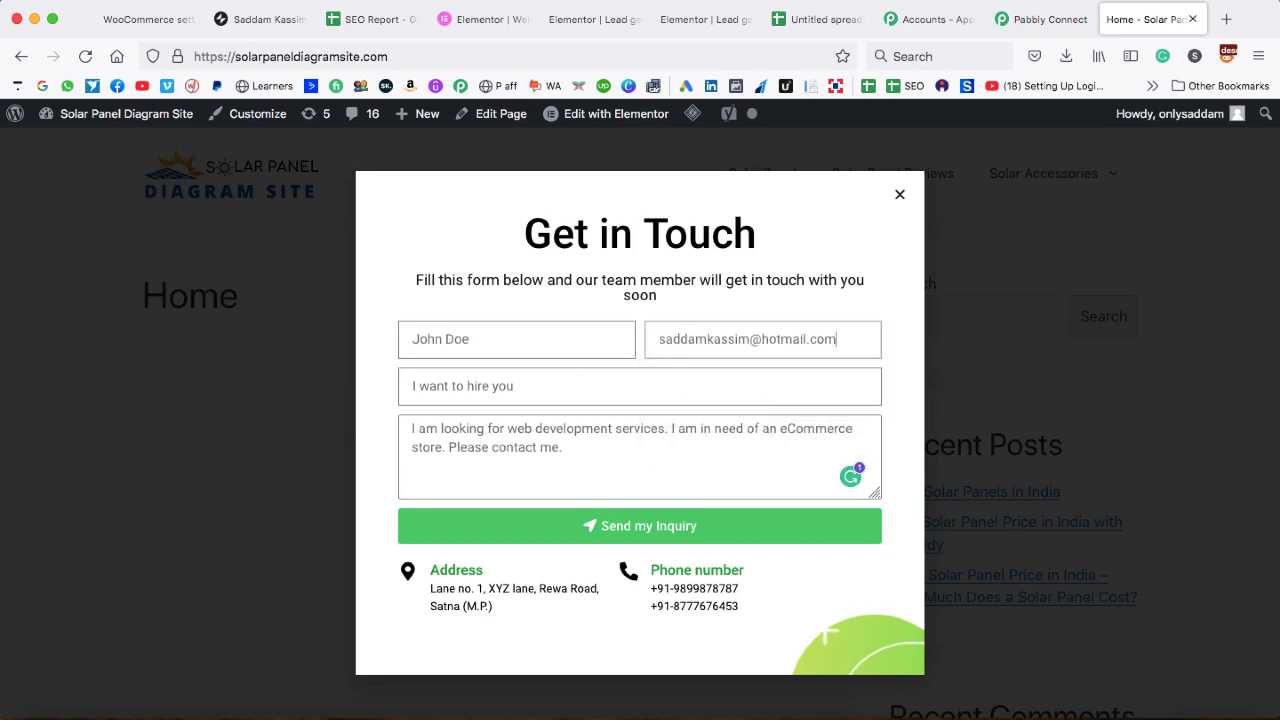
{"action": "left_click", "coordinate": [645, 530]}
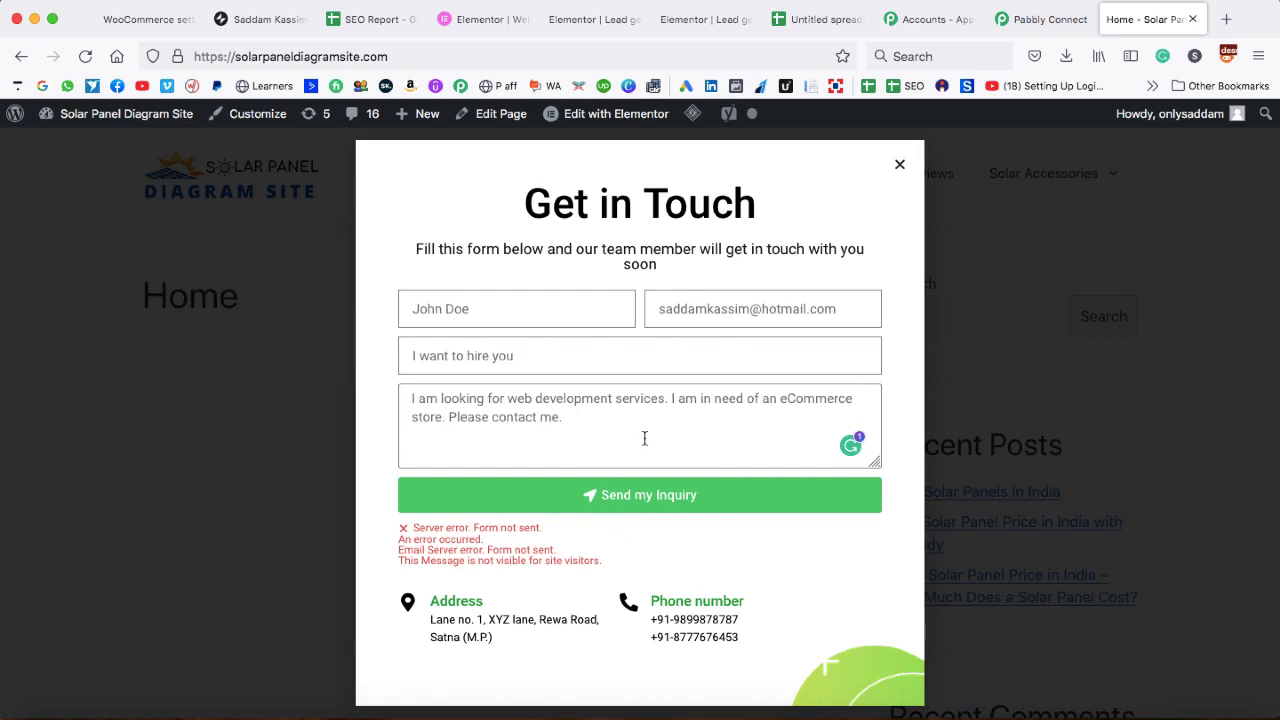
- Back in Pabbly, review the received name, email, subject, message and date fields down to Action 2
{"action": "left_click", "coordinate": [1040, 20]}
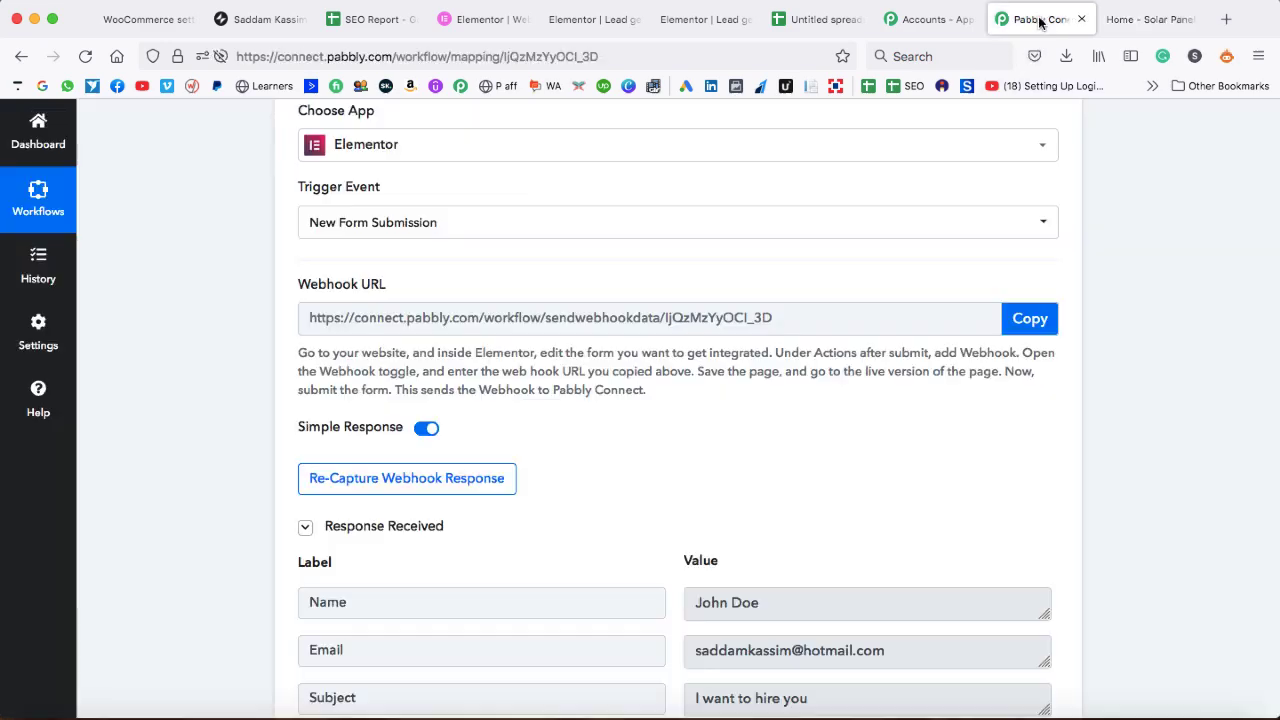
{"action": "scroll", "coordinate": [649, 558], "scroll_direction": "down", "scroll_amount": 2}
{"action": "scroll", "coordinate": [649, 558], "scroll_direction": "up", "scroll_amount": 2}
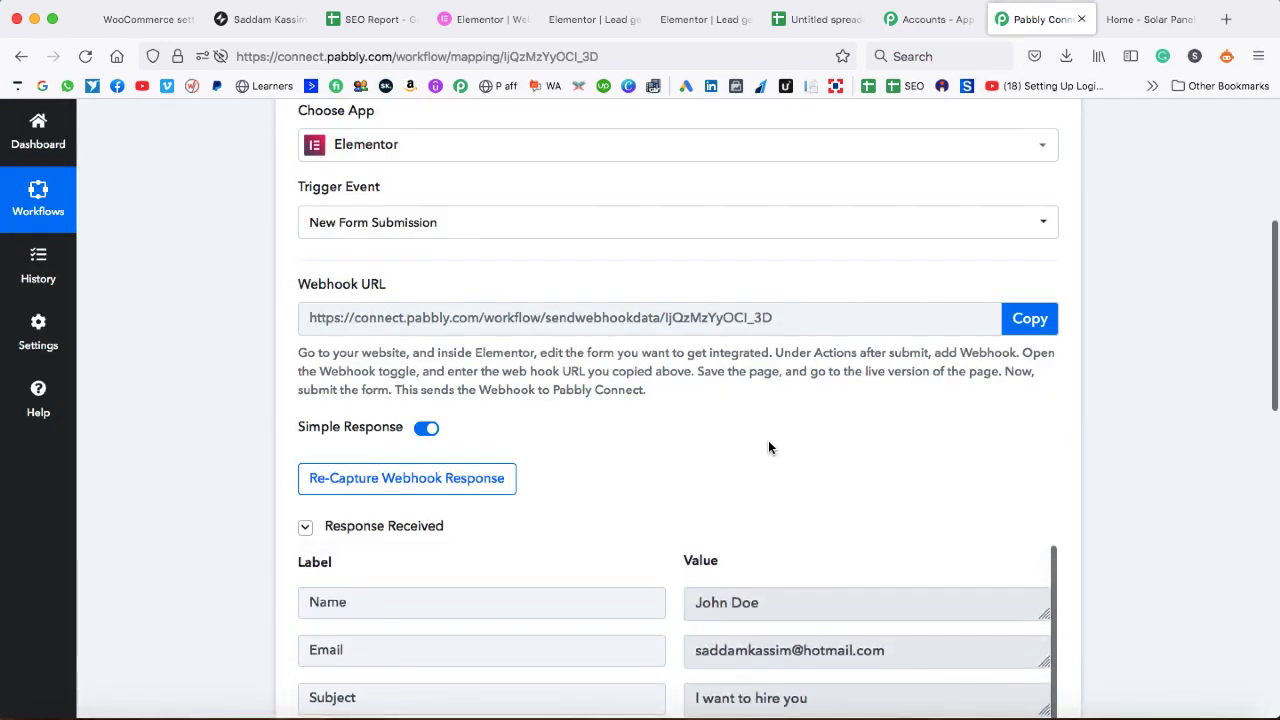
{"action": "scroll", "coordinate": [769, 446], "scroll_direction": "down", "scroll_amount": 2}
{"action": "scroll", "coordinate": [768, 446], "scroll_direction": "down", "scroll_amount": 1}
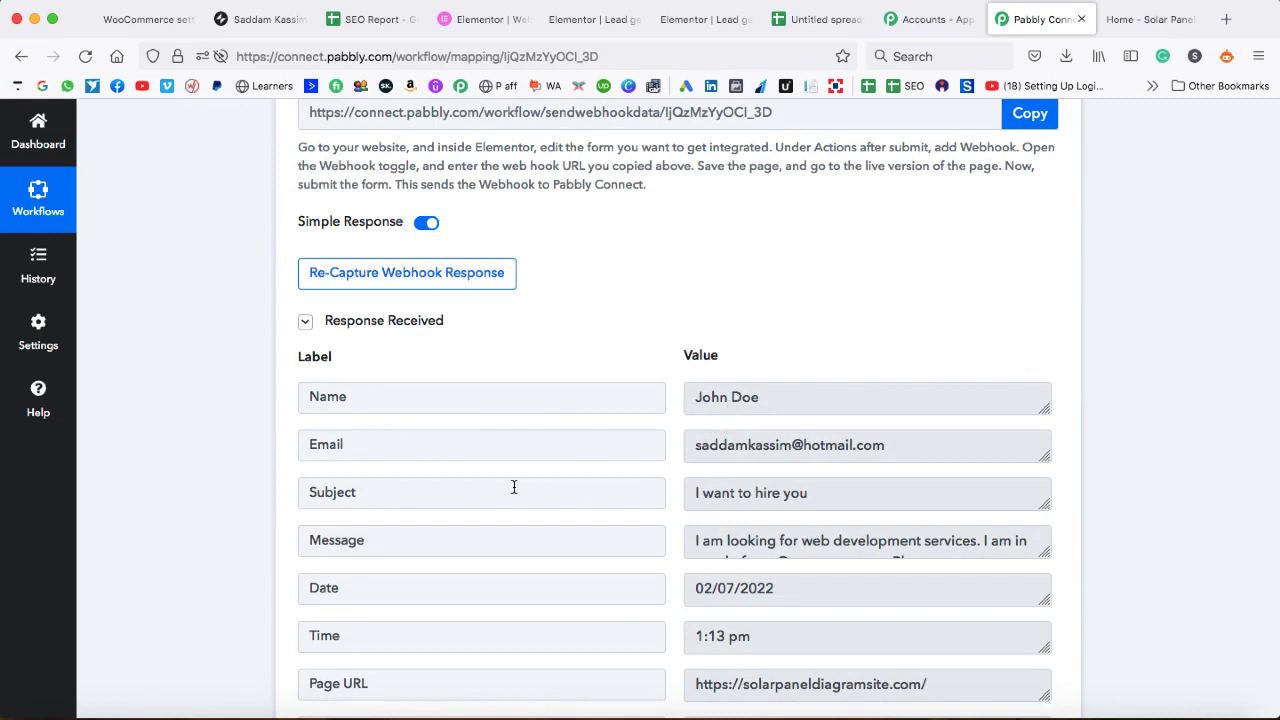
{"action": "scroll", "coordinate": [721, 527], "scroll_direction": "down", "scroll_amount": 1}
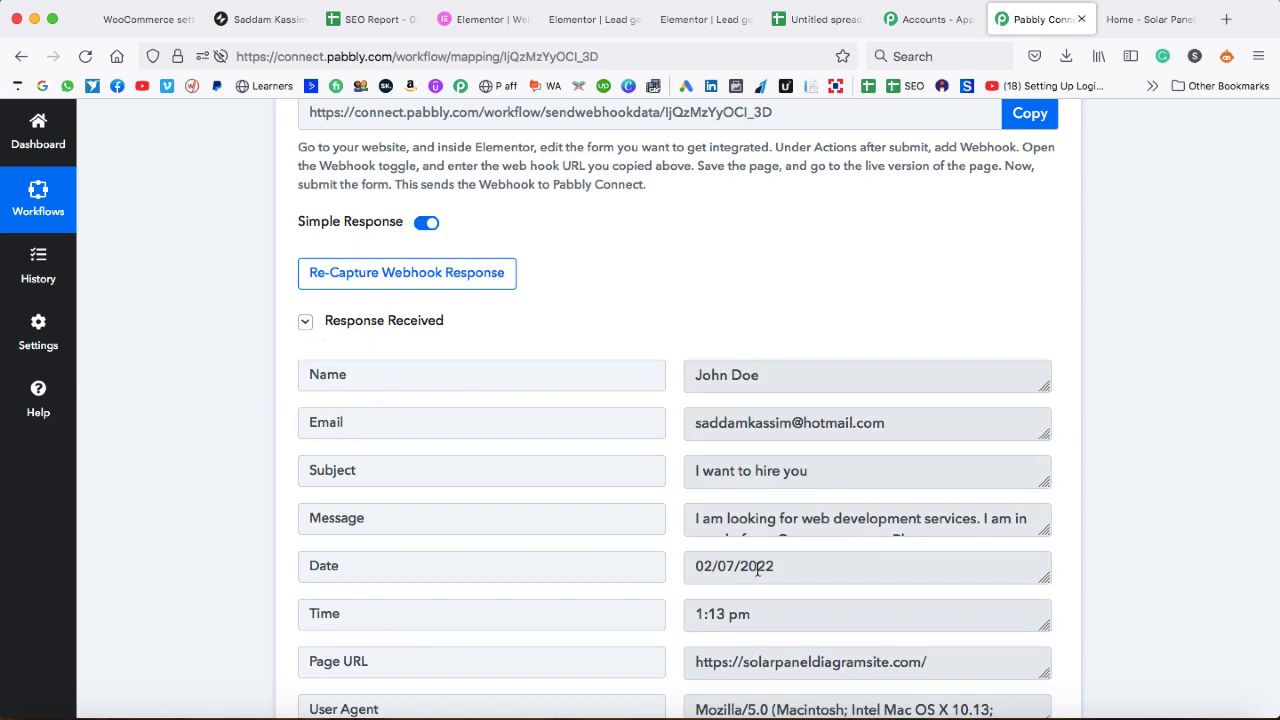
{"action": "scroll", "coordinate": [660, 566], "scroll_direction": "down", "scroll_amount": 2}
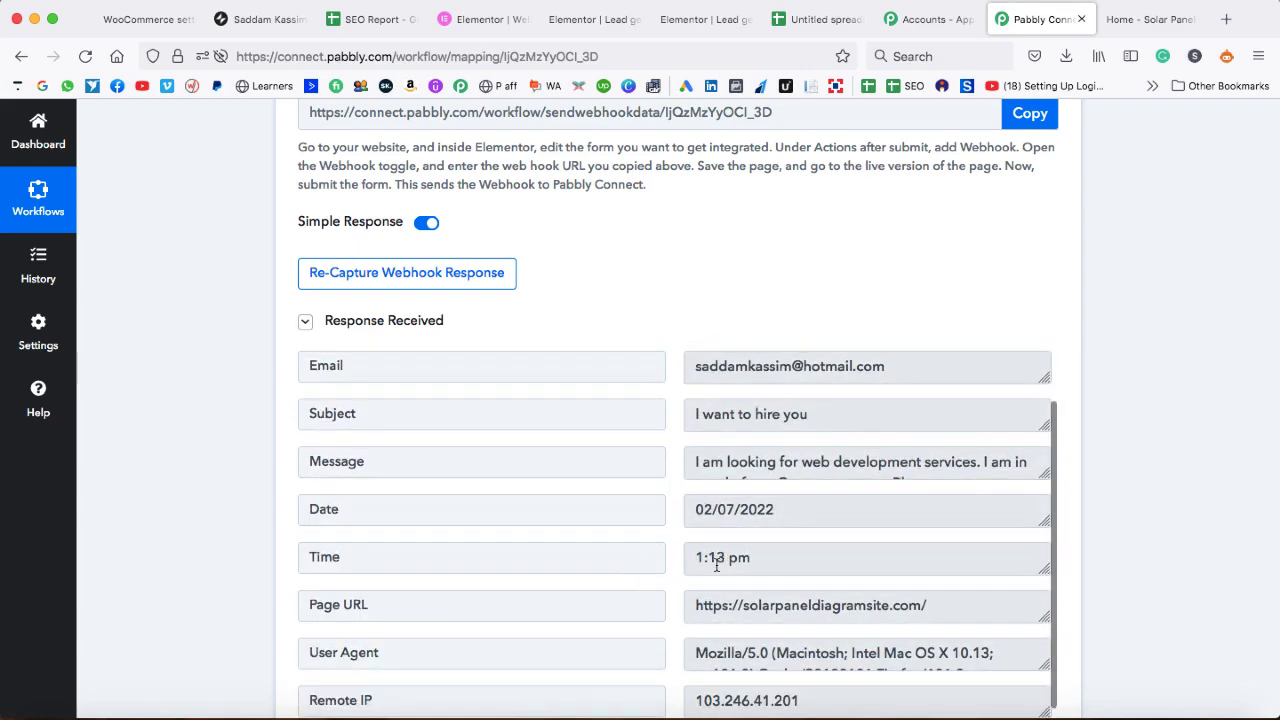
{"action": "scroll", "coordinate": [672, 570], "scroll_direction": "down", "scroll_amount": 2}
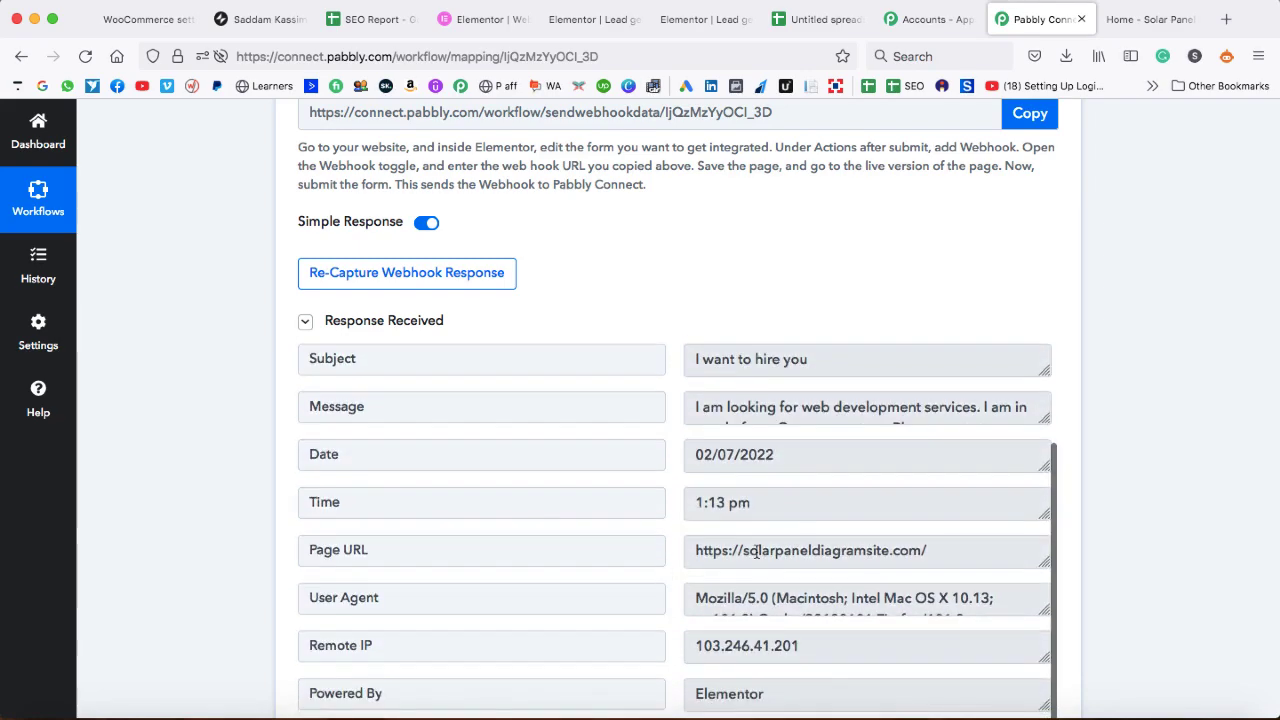
{"action": "scroll", "coordinate": [675, 568], "scroll_direction": "down", "scroll_amount": 5}
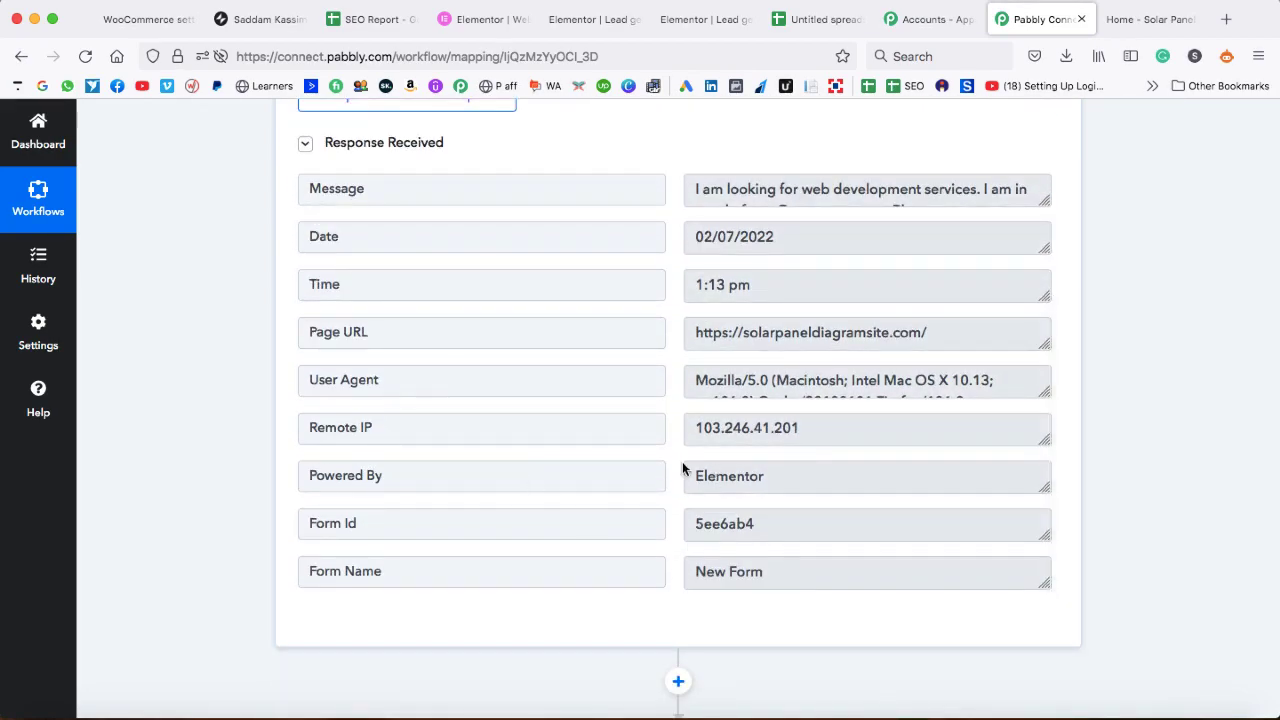
{"action": "scroll", "coordinate": [644, 432], "scroll_direction": "up", "scroll_amount": 3}
{"action": "scroll", "coordinate": [644, 432], "scroll_direction": "up", "scroll_amount": 8}
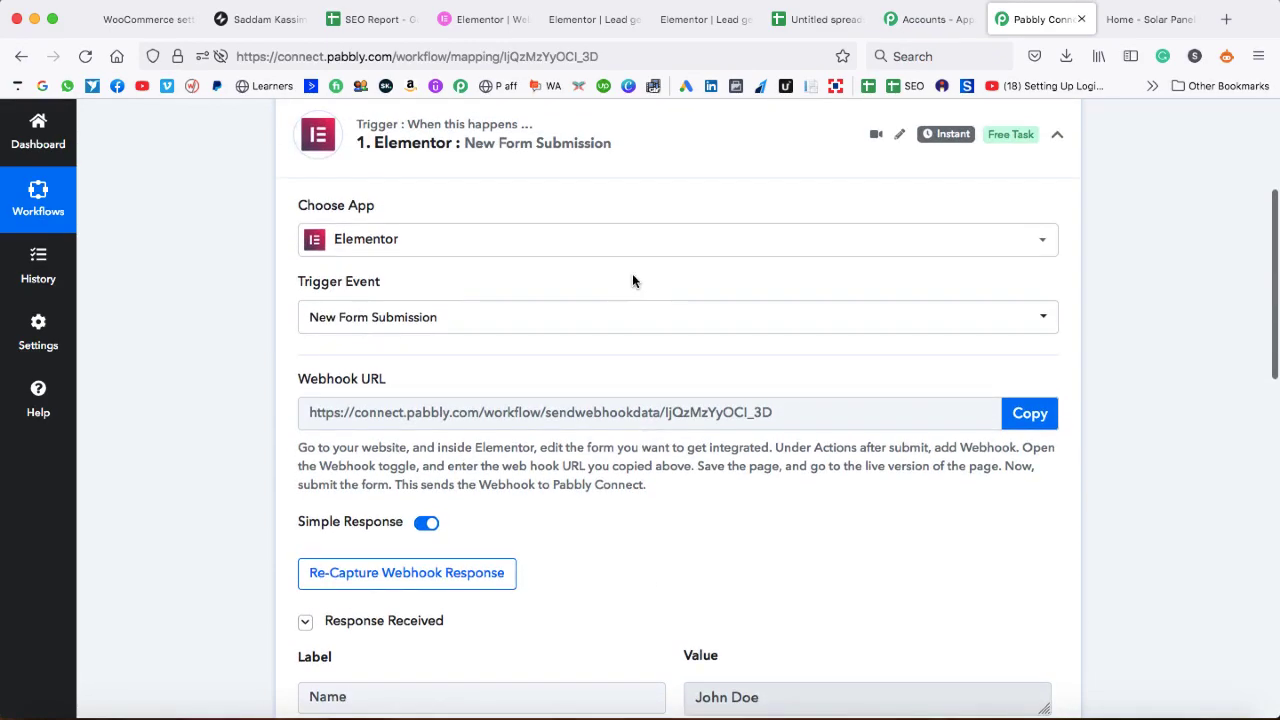
{"action": "scroll", "coordinate": [646, 445], "scroll_direction": "down", "scroll_amount": 10}
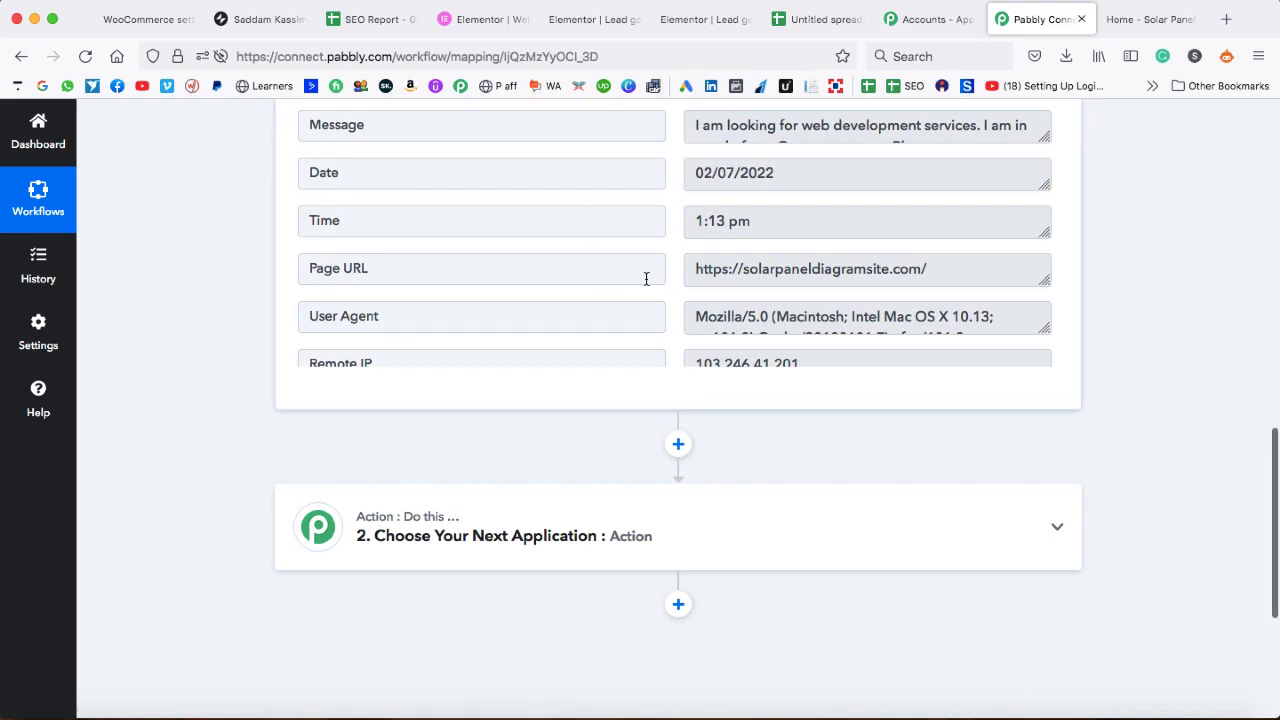
{"action": "scroll", "coordinate": [767, 434], "scroll_direction": "down", "scroll_amount": 3}
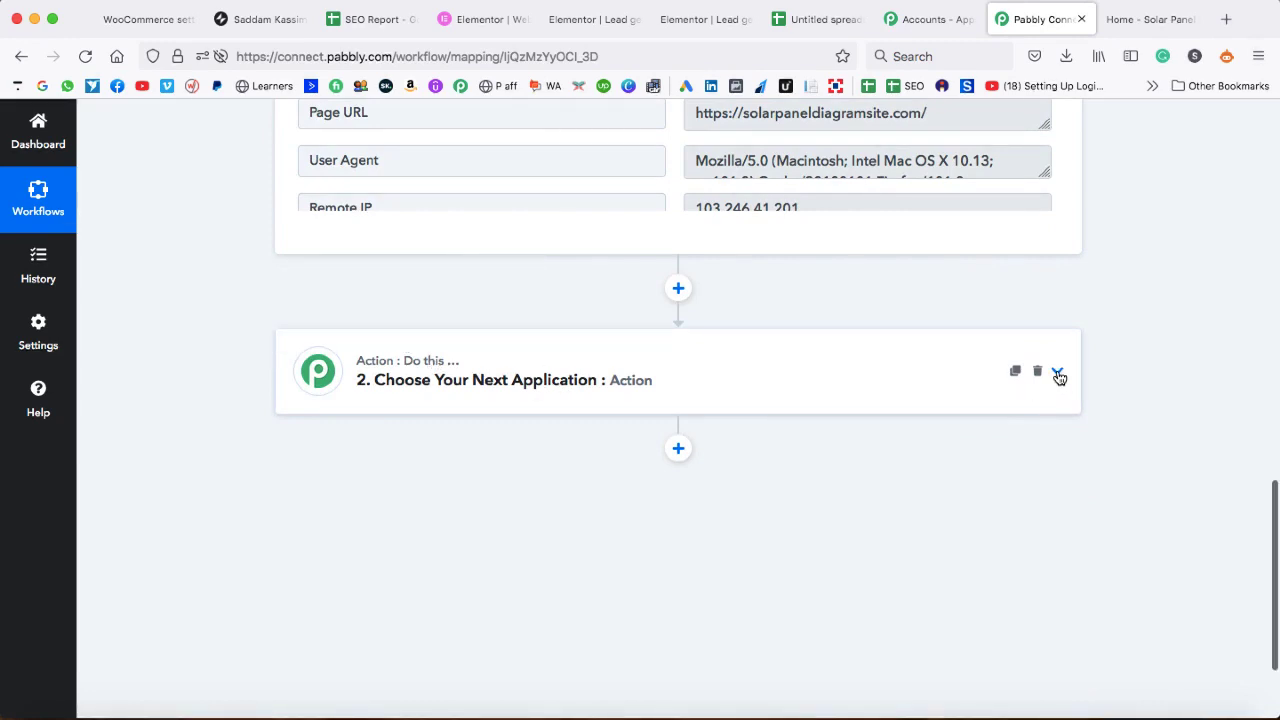
- Set Action 2 to Google Sheets with the Add New Row event and begin connecting an account
{"action": "left_click", "coordinate": [1058, 372]}
{"action": "scroll", "coordinate": [652, 414], "scroll_direction": "down", "scroll_amount": 2}
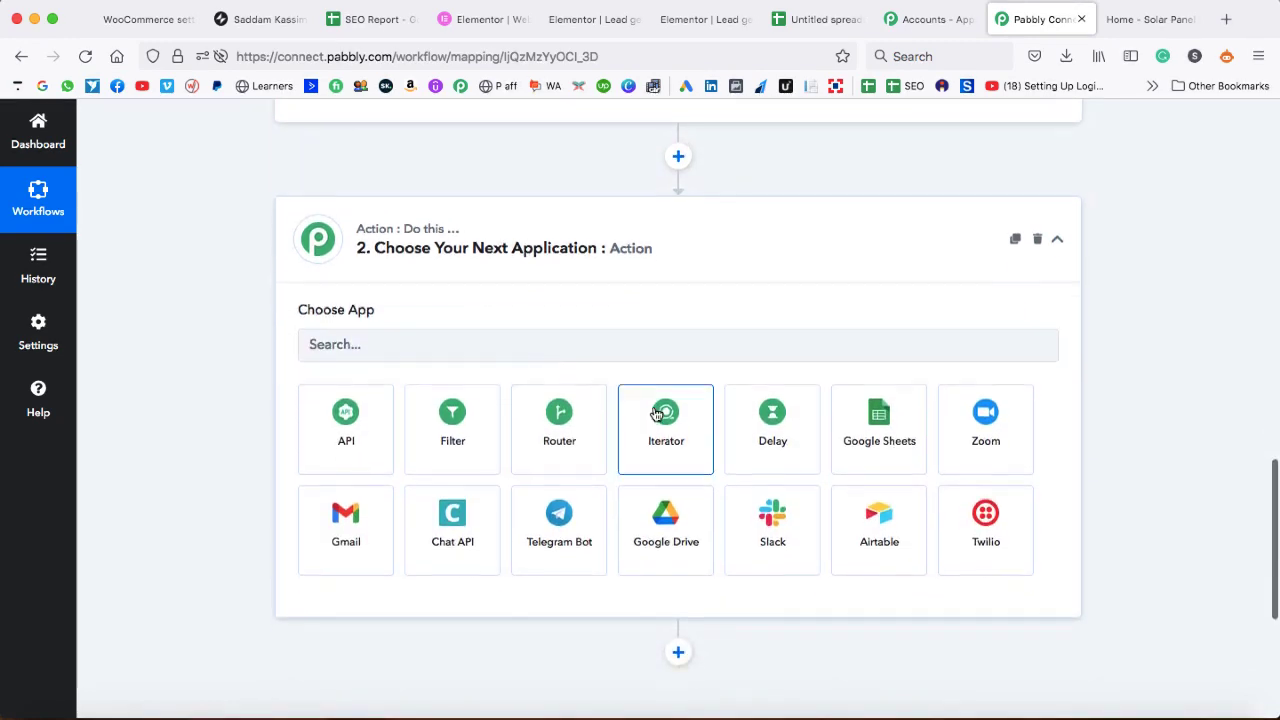
{"action": "left_click", "coordinate": [566, 343]}
{"action": "type", "text": "google"}
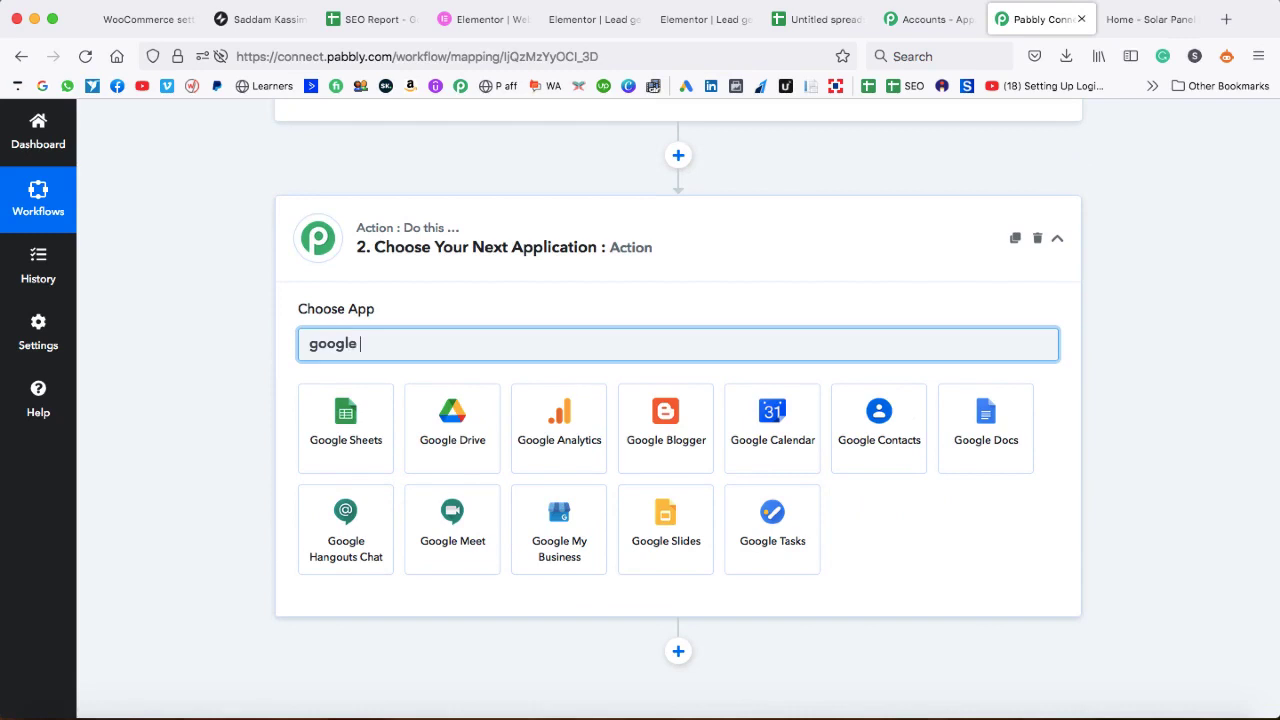
{"action": "left_click", "coordinate": [352, 427]}
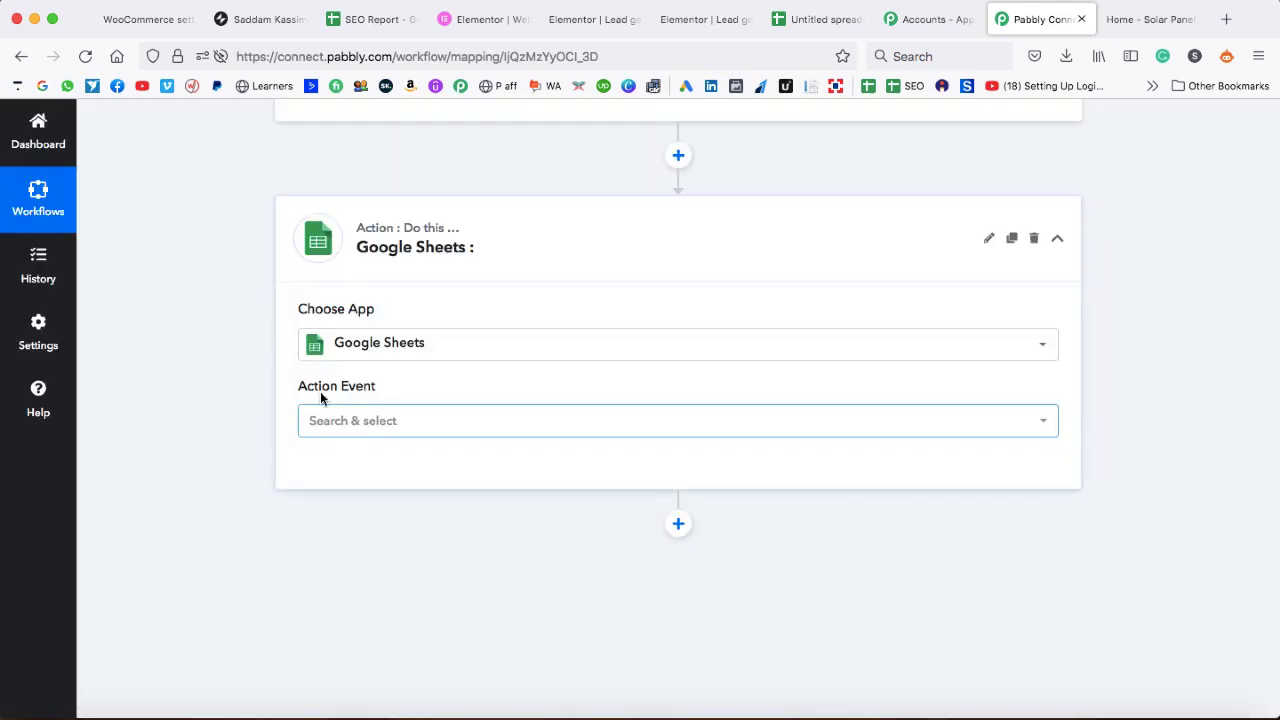
{"action": "left_click", "coordinate": [380, 421]}
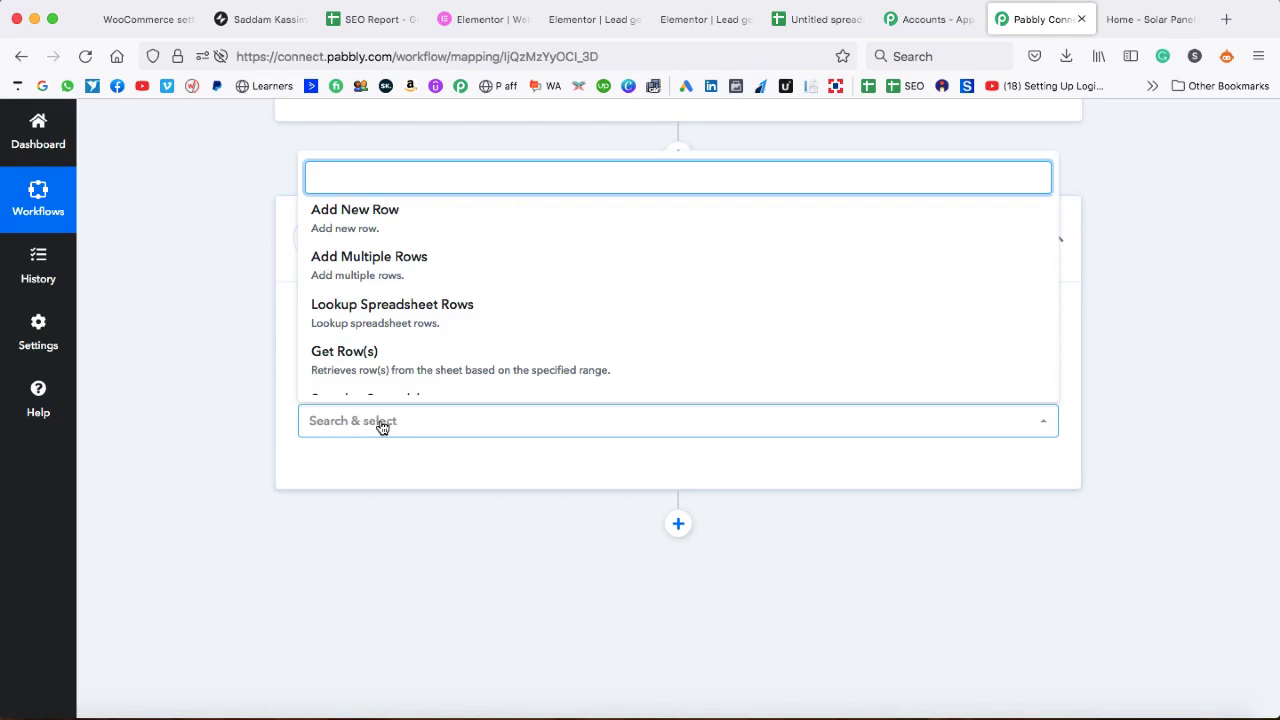
{"action": "left_click", "coordinate": [347, 221]}
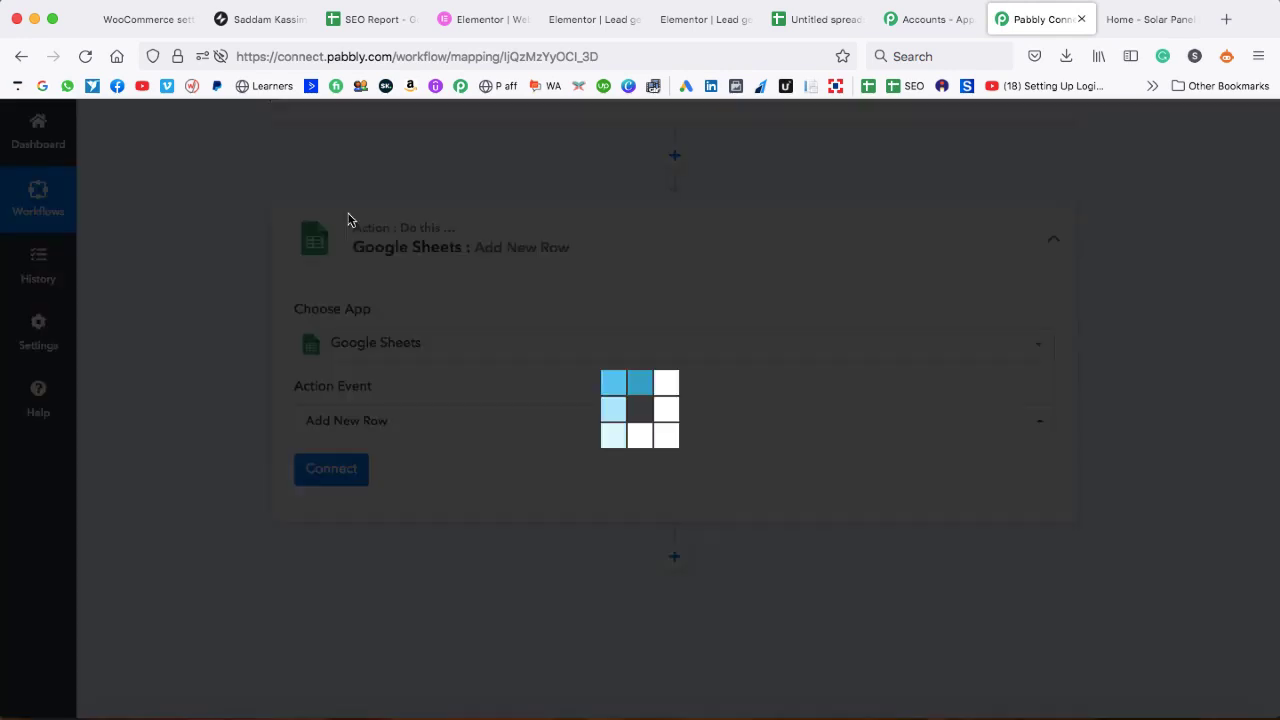
{"action": "left_click", "coordinate": [334, 470]}
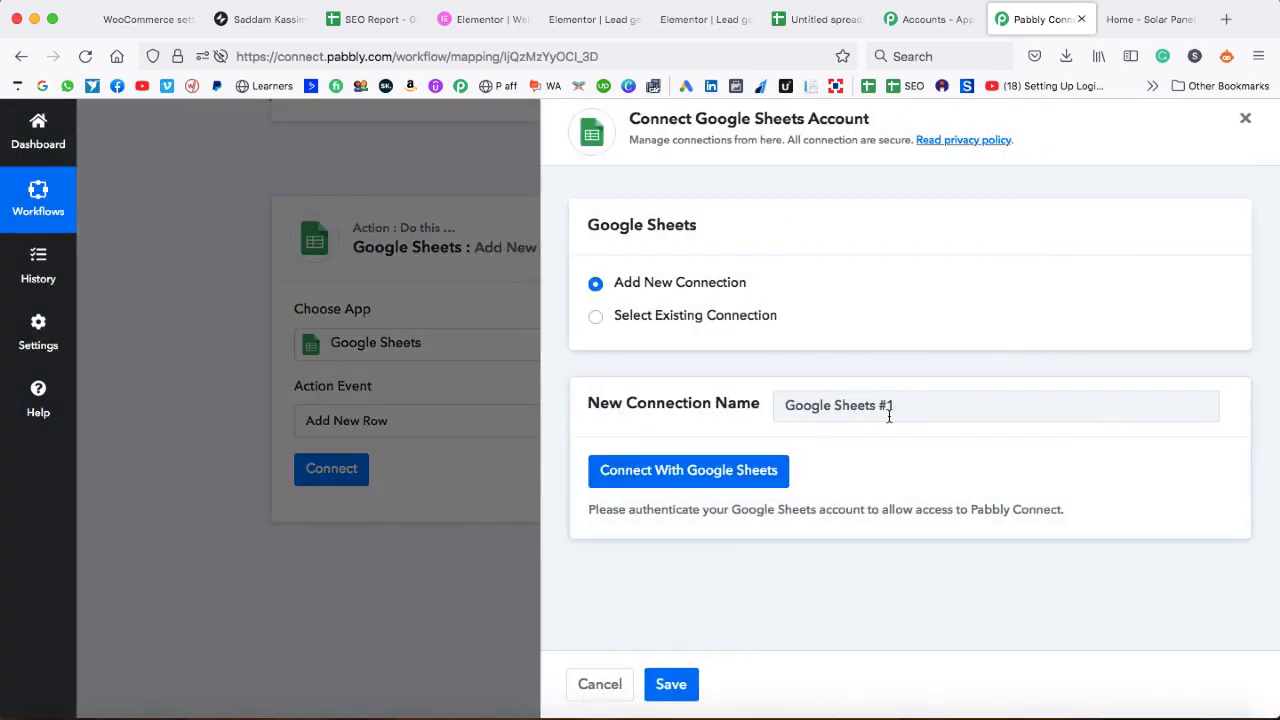
- Name the connection 'Google Sheets for elementor form entry' and authorize it with the Google account
{"action": "left_click_drag", "start_coordinate": [907, 409], "coordinate": [885, 408]}
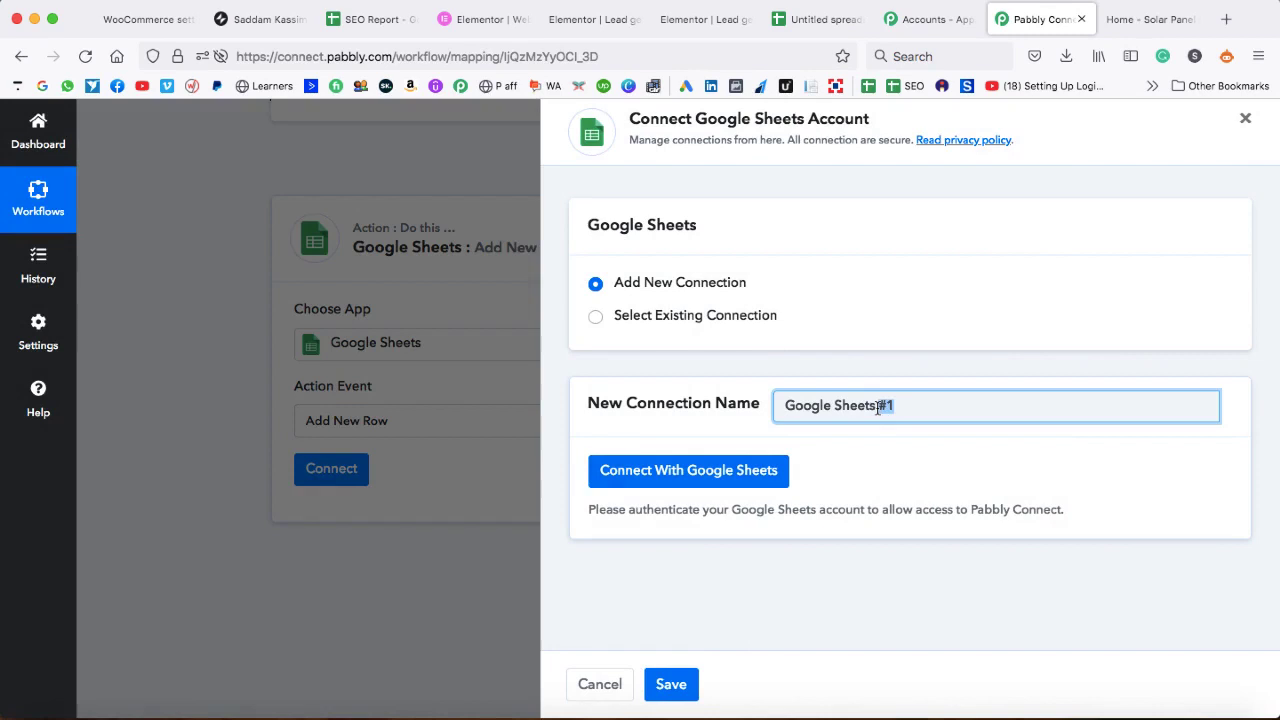
{"action": "type", "text": "for elementor form entry"}
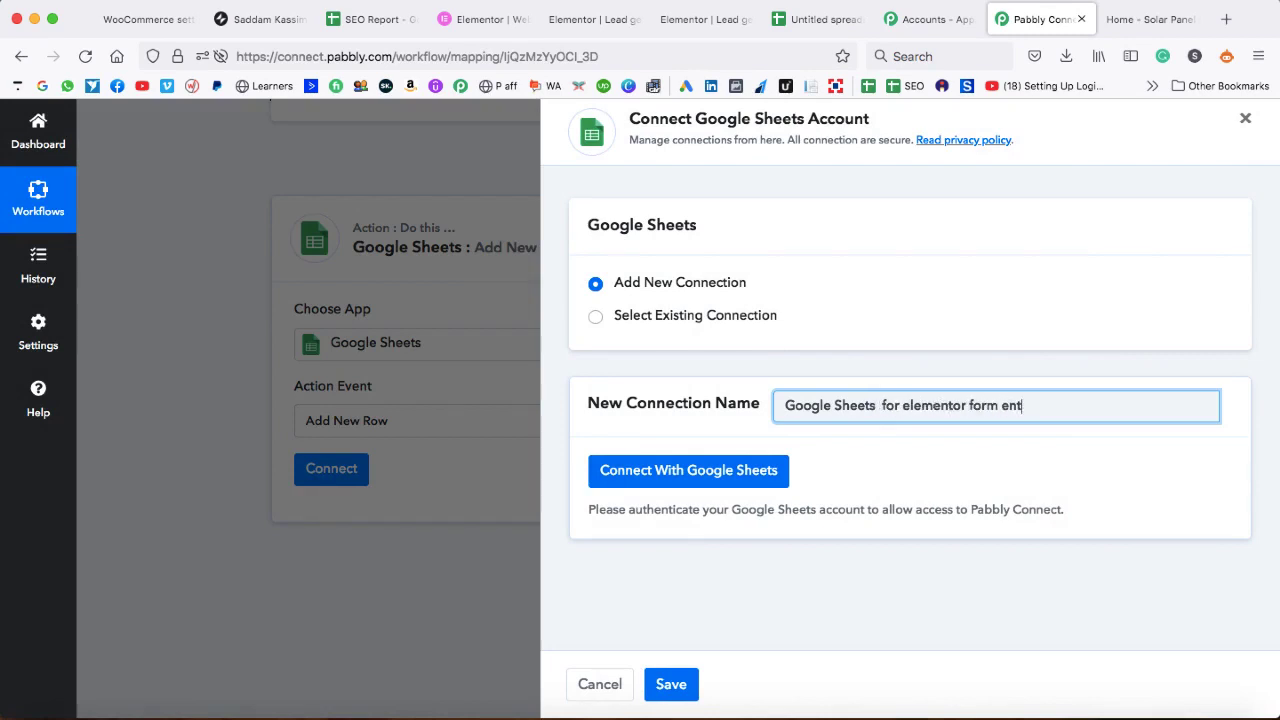
{"action": "left_click", "coordinate": [686, 478]}
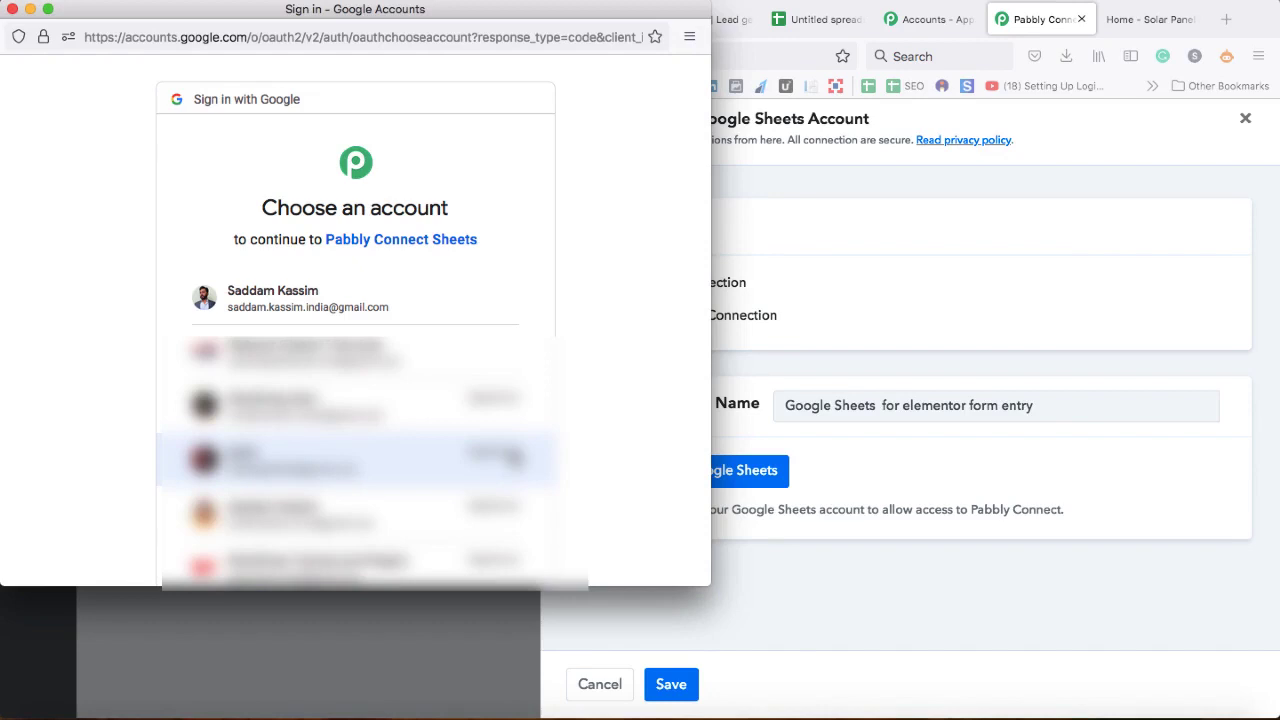
{"action": "left_click", "coordinate": [318, 295]}
{"action": "scroll", "coordinate": [318, 300], "scroll_direction": "down", "scroll_amount": 3}
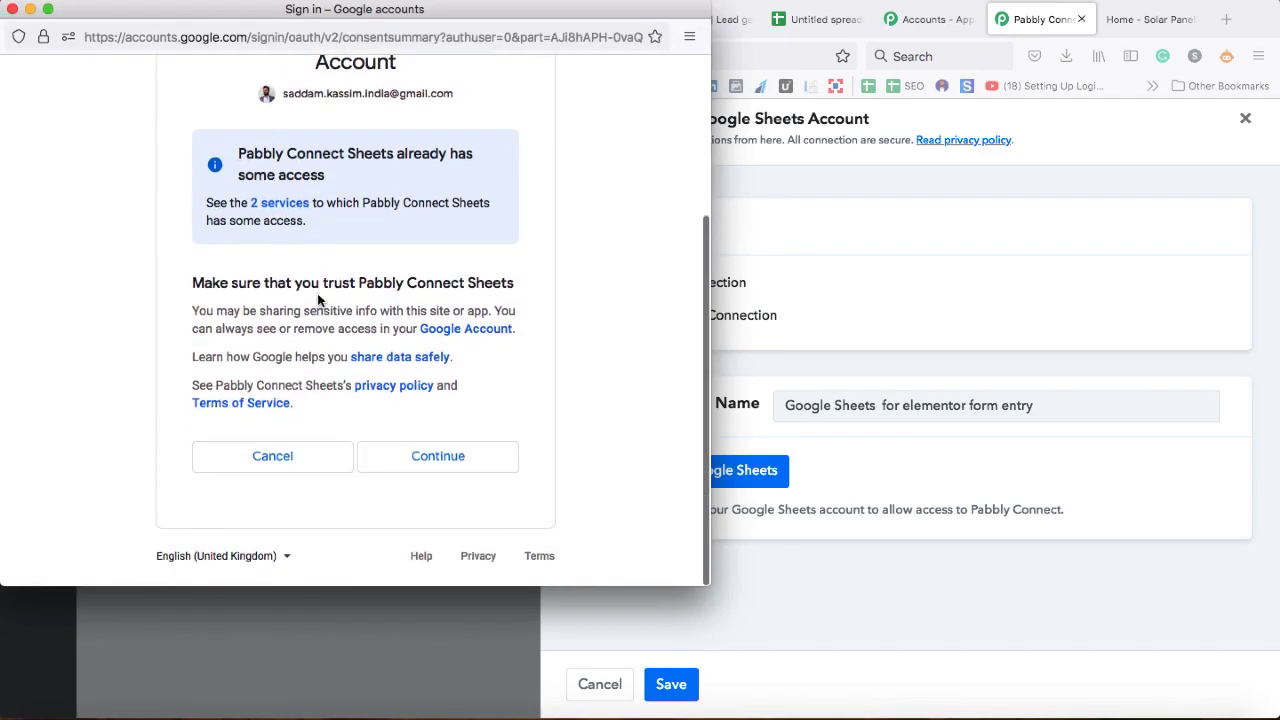
{"action": "left_click", "coordinate": [446, 456]}
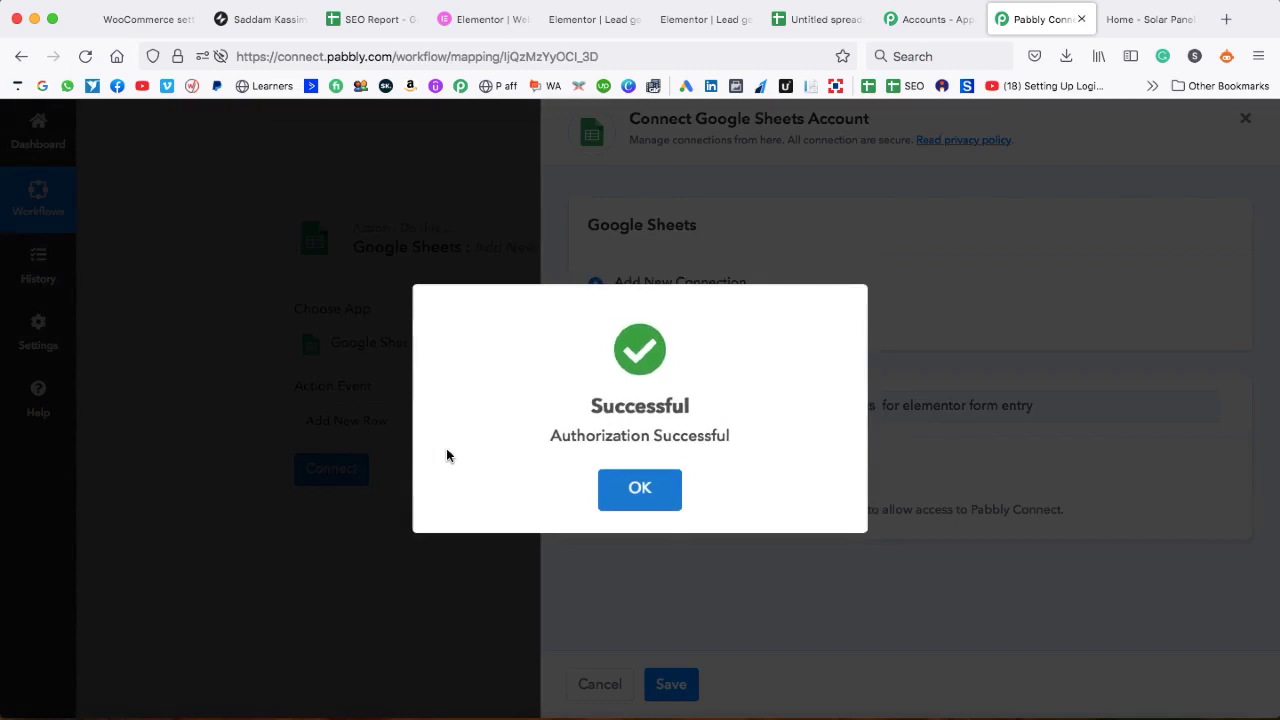
{"action": "left_click", "coordinate": [627, 489]}
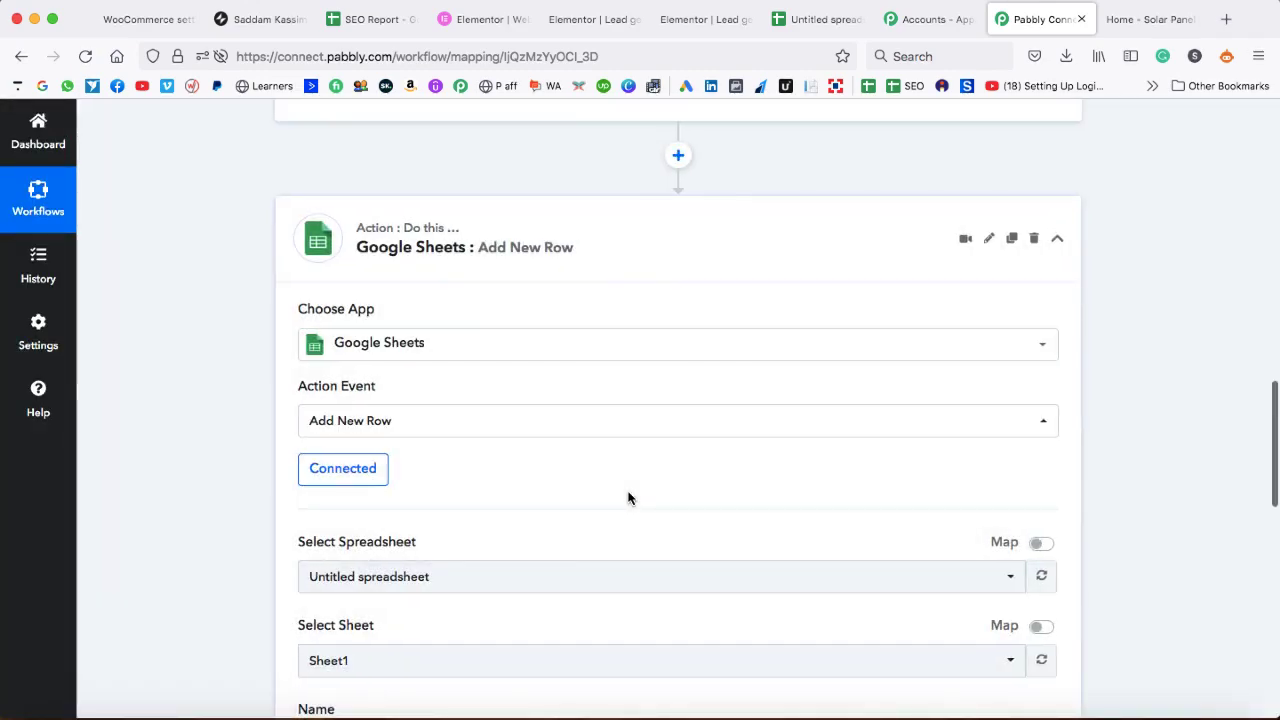
- Check the Select Spreadsheet list, then switch to the Untitled spreadsheet with Name, Email, Subject, Message headers
{"action": "scroll", "coordinate": [628, 498], "scroll_direction": "down", "scroll_amount": 1}
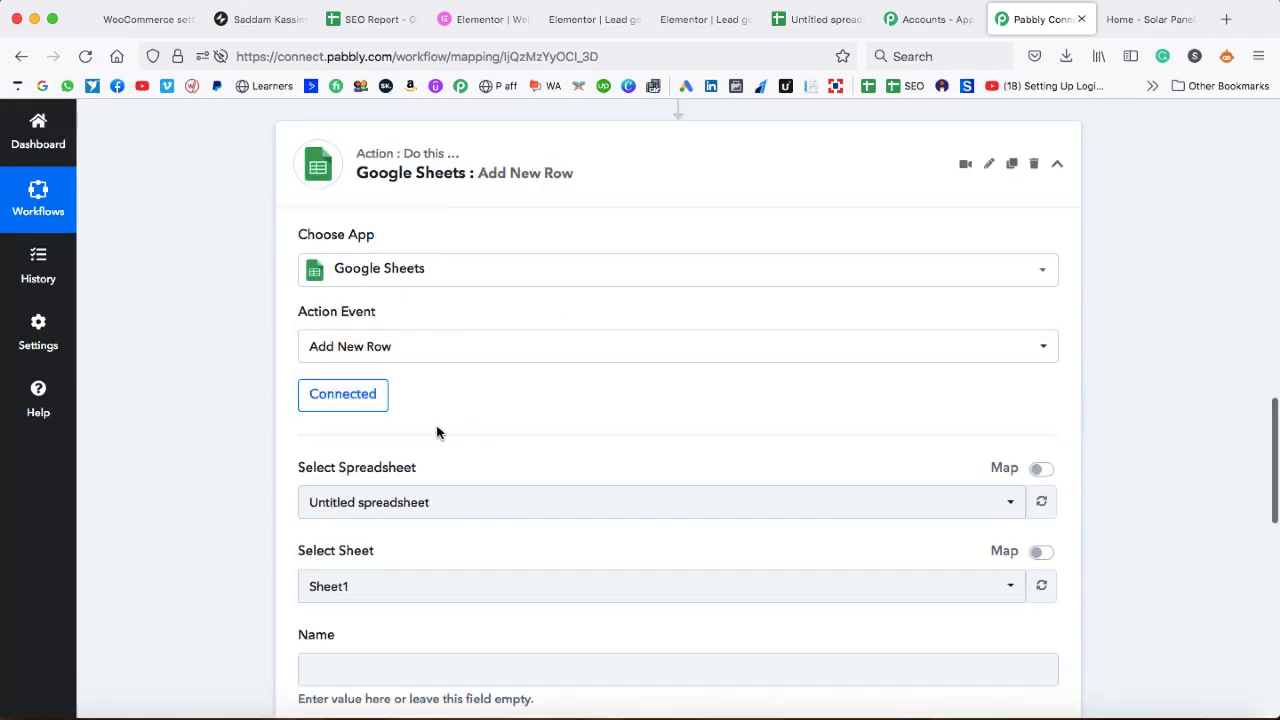
{"action": "scroll", "coordinate": [491, 430], "scroll_direction": "down", "scroll_amount": 1}
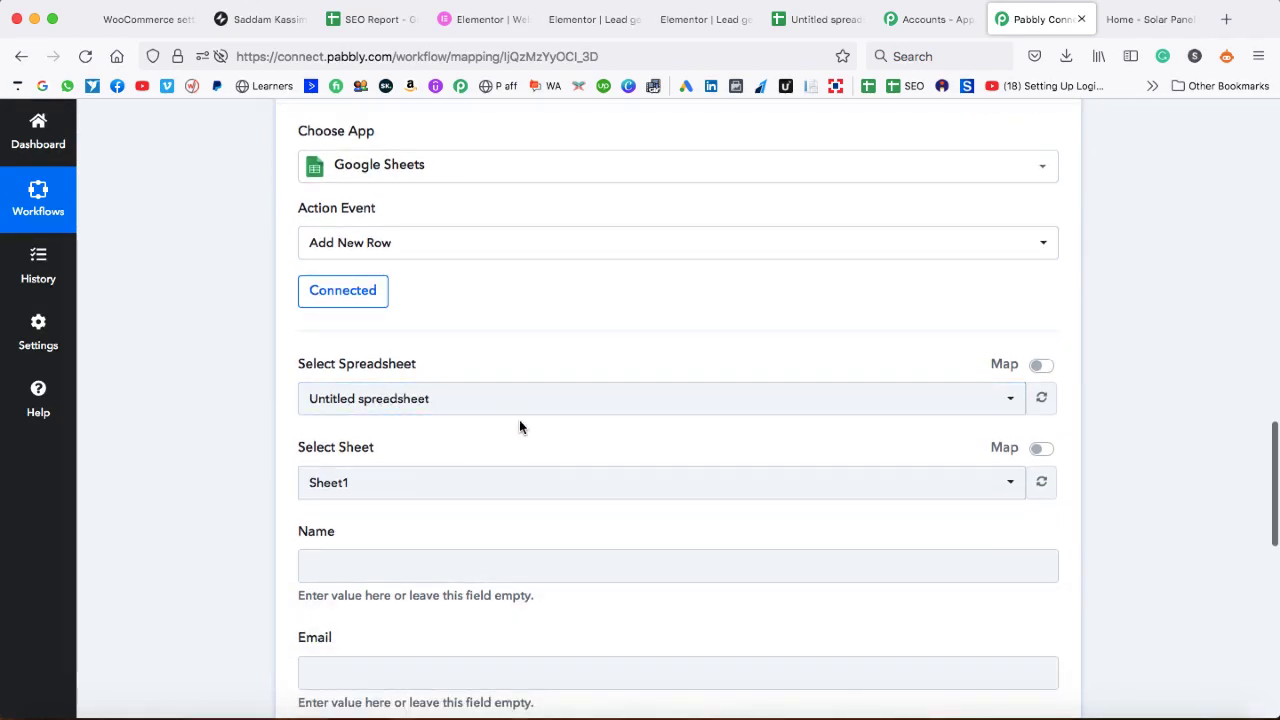
{"action": "left_click", "coordinate": [546, 407]}
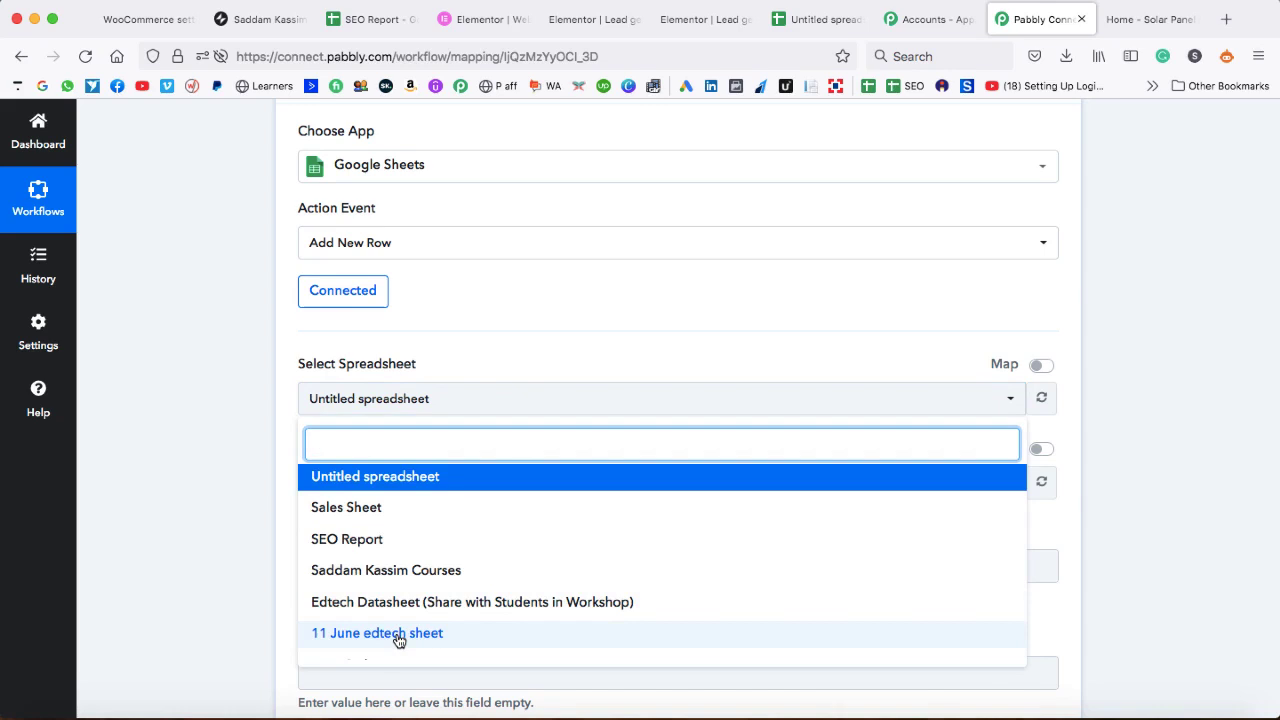
{"action": "left_click", "coordinate": [818, 20]}
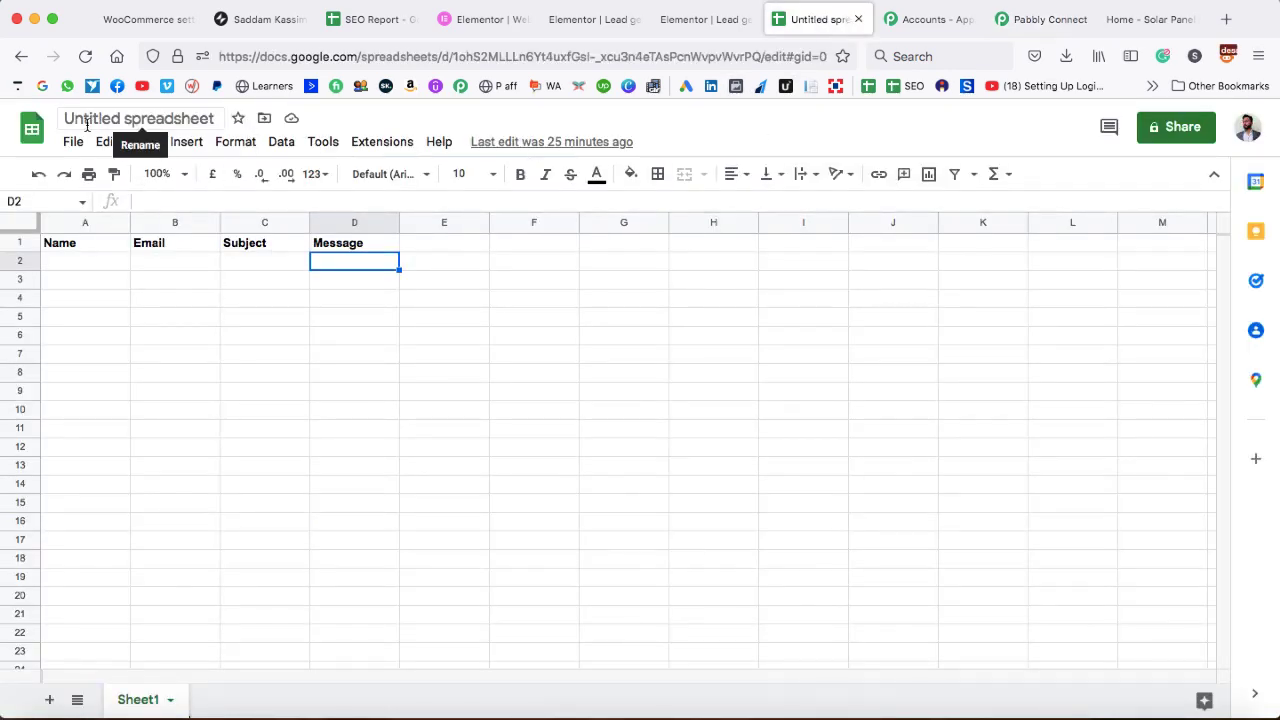
- Retitle the spreadsheet 'Elementor Entries' and return to the Pabbly workflow
{"action": "left_click", "coordinate": [140, 120]}
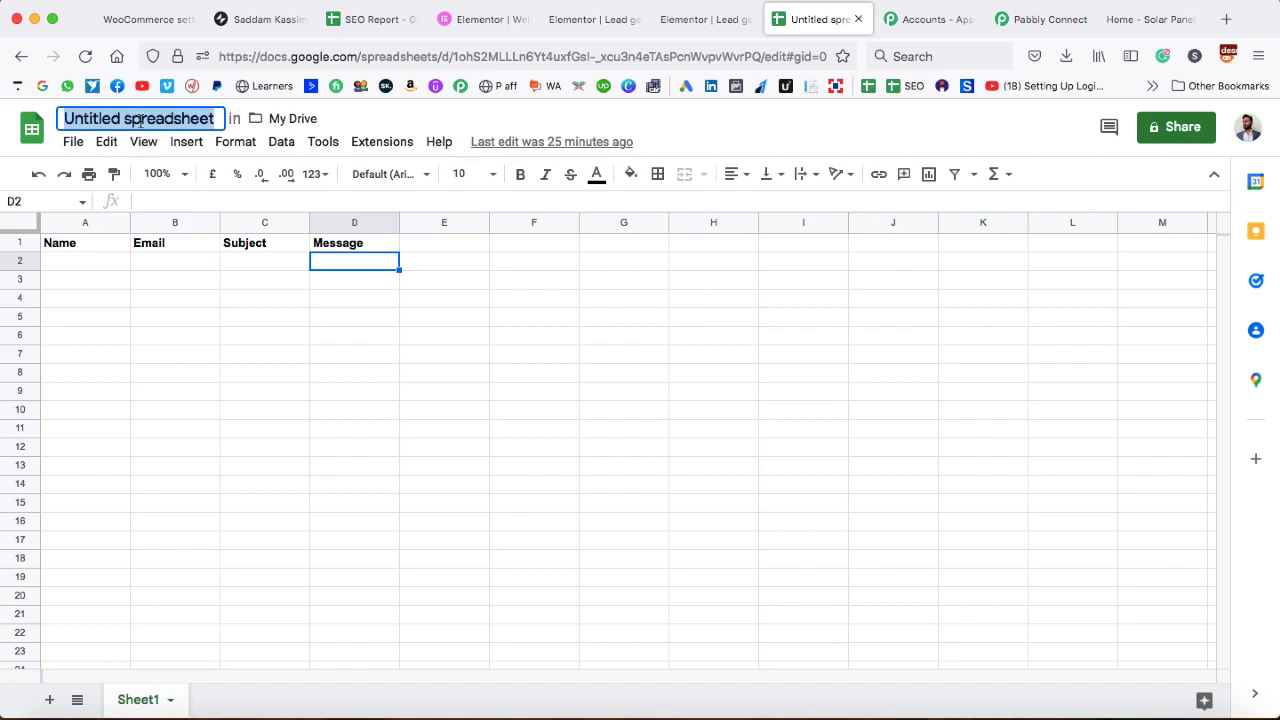
{"action": "type", "text": "Elemento"}
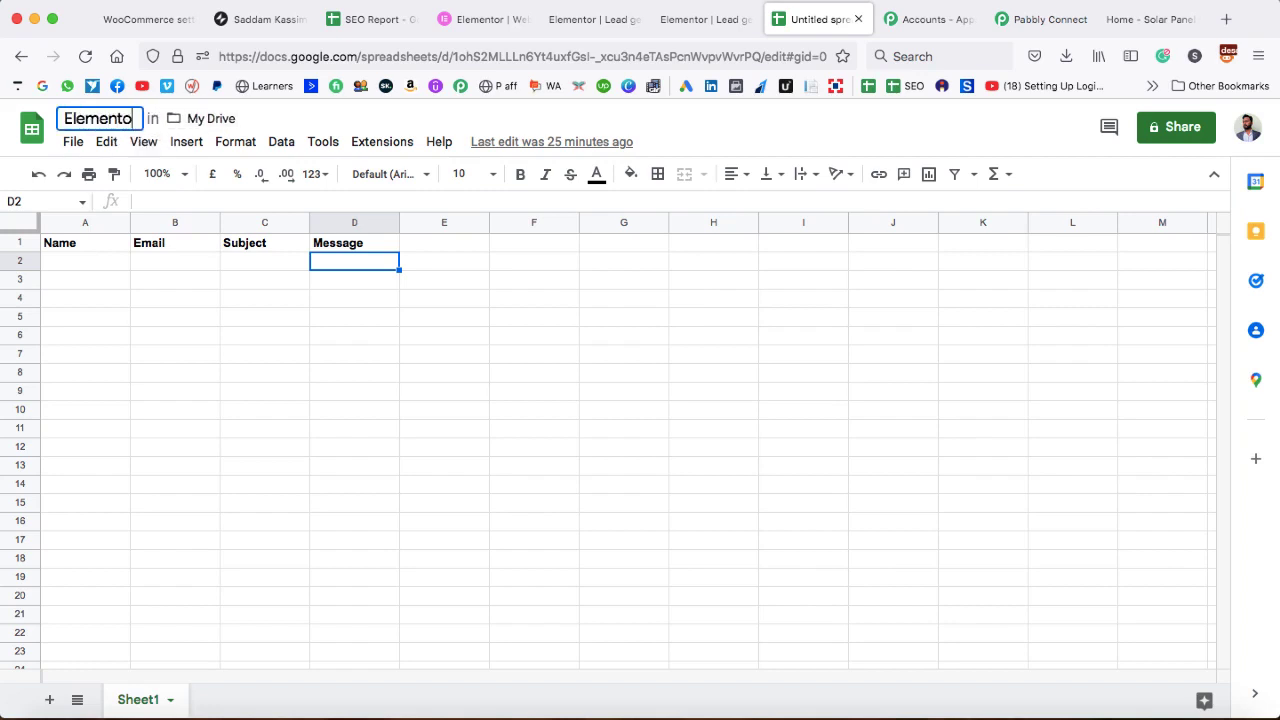
{"action": "type", "text": "r Entries"}
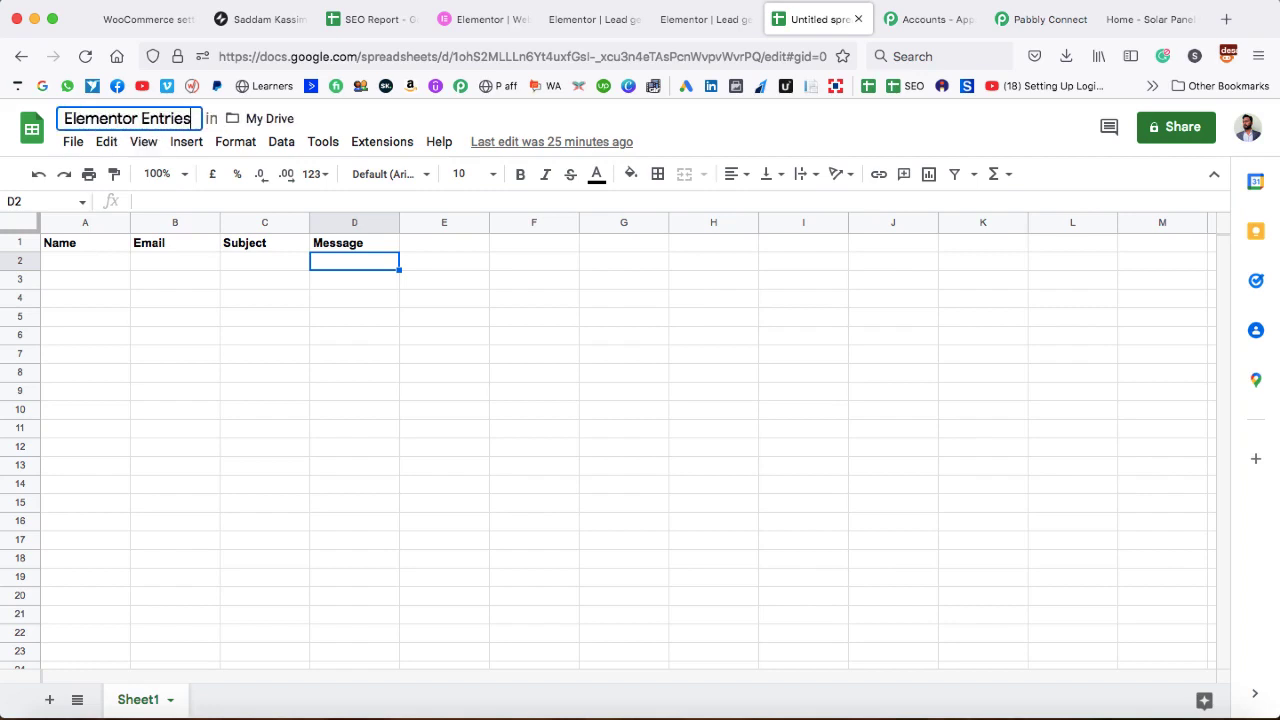
{"action": "left_click", "coordinate": [762, 312]}
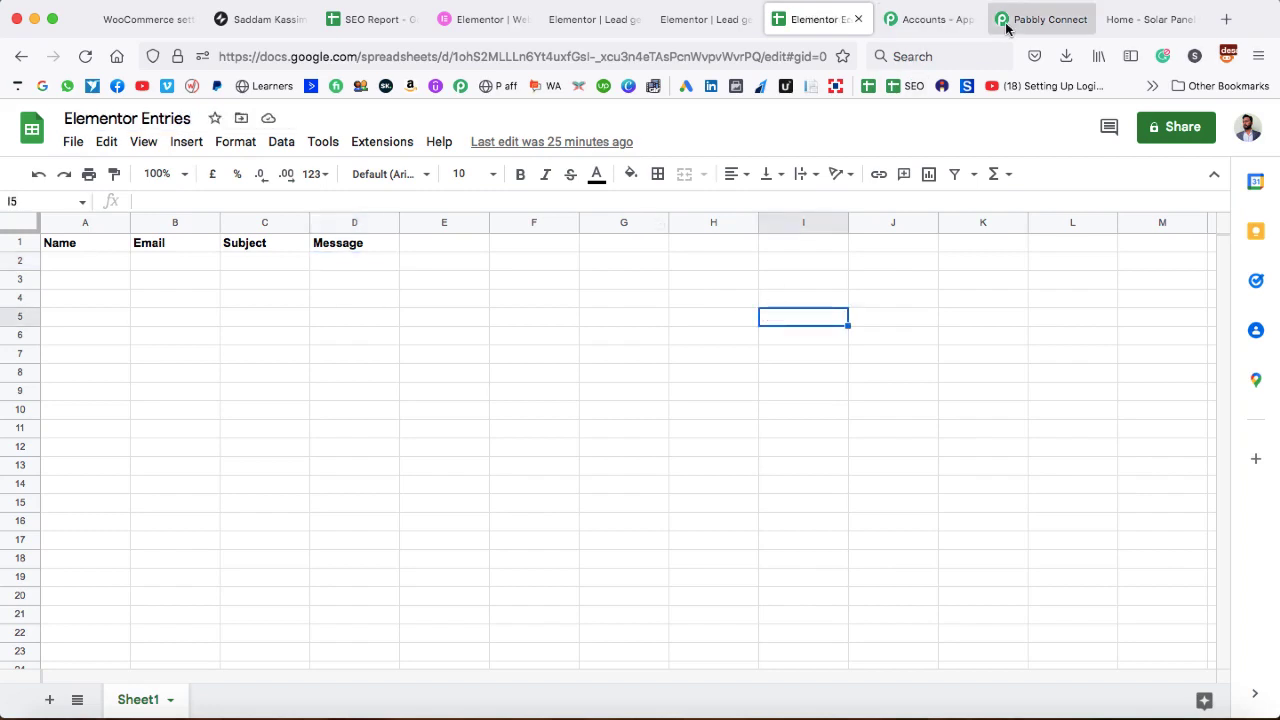
{"action": "left_click", "coordinate": [1003, 21]}
- Refresh the spreadsheet list and pick 'Elementor Entries' as the target spreadsheet
{"action": "left_click", "coordinate": [834, 363]}
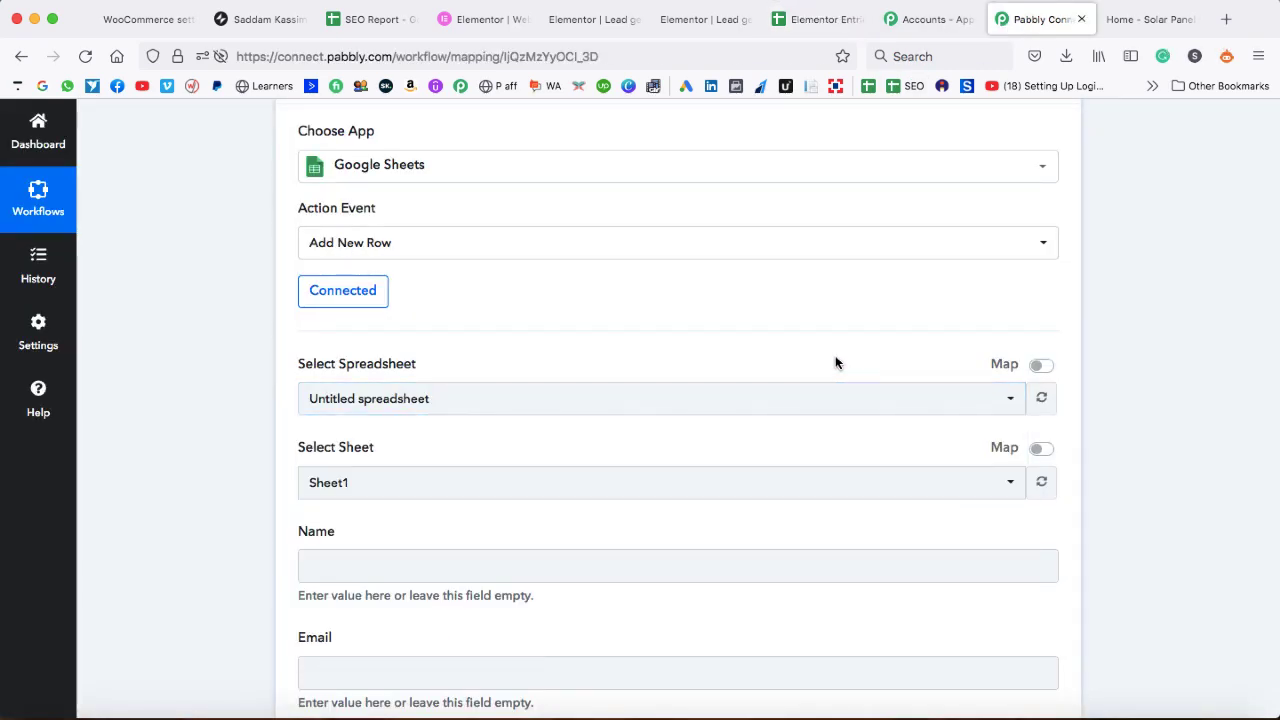
{"action": "left_click", "coordinate": [1041, 400]}
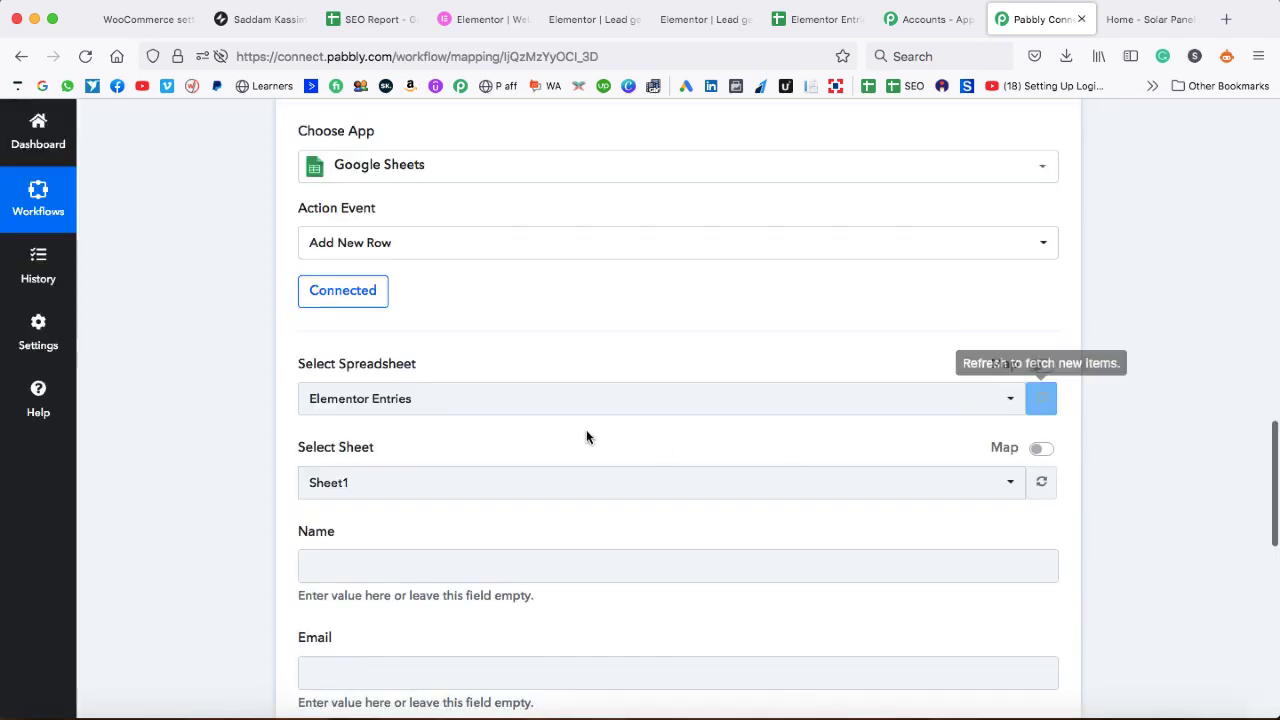
{"action": "left_click", "coordinate": [370, 408]}
{"action": "left_click", "coordinate": [357, 478]}
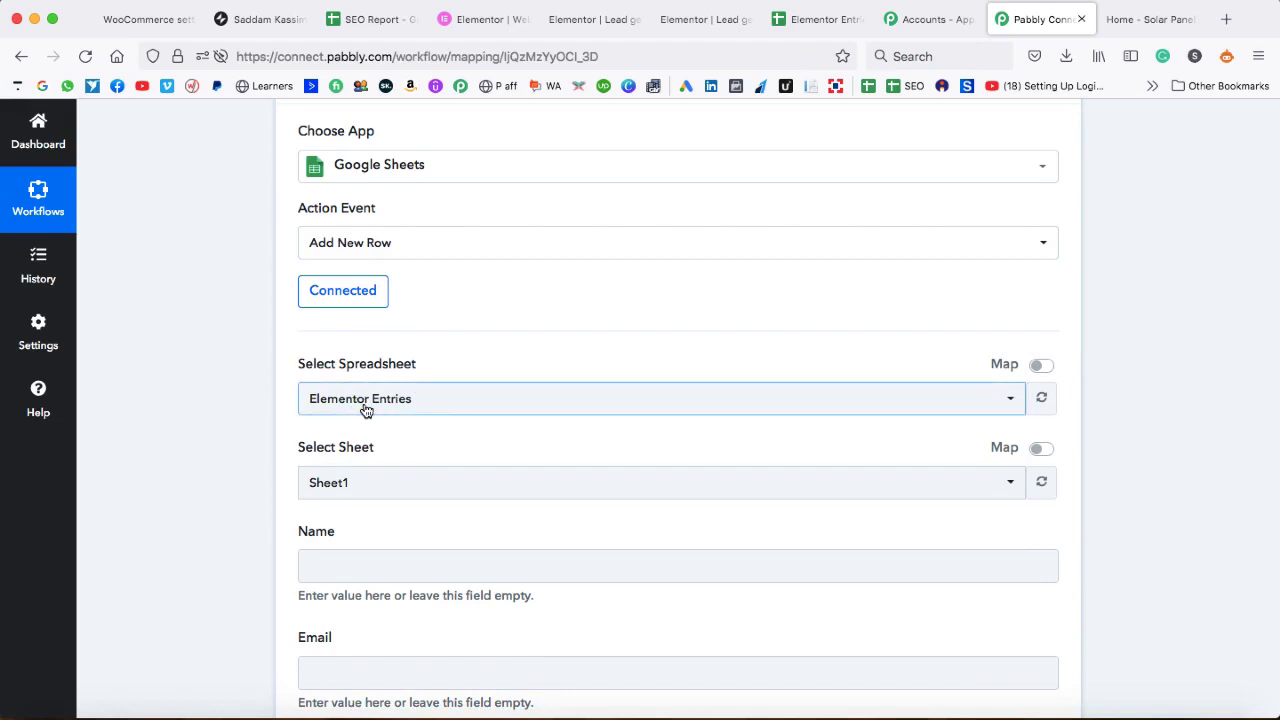
- Check the Elementor Entries sheet, then return to the mapping form with Sheet1 selected
{"action": "scroll", "coordinate": [415, 432], "scroll_direction": "down", "scroll_amount": 4}
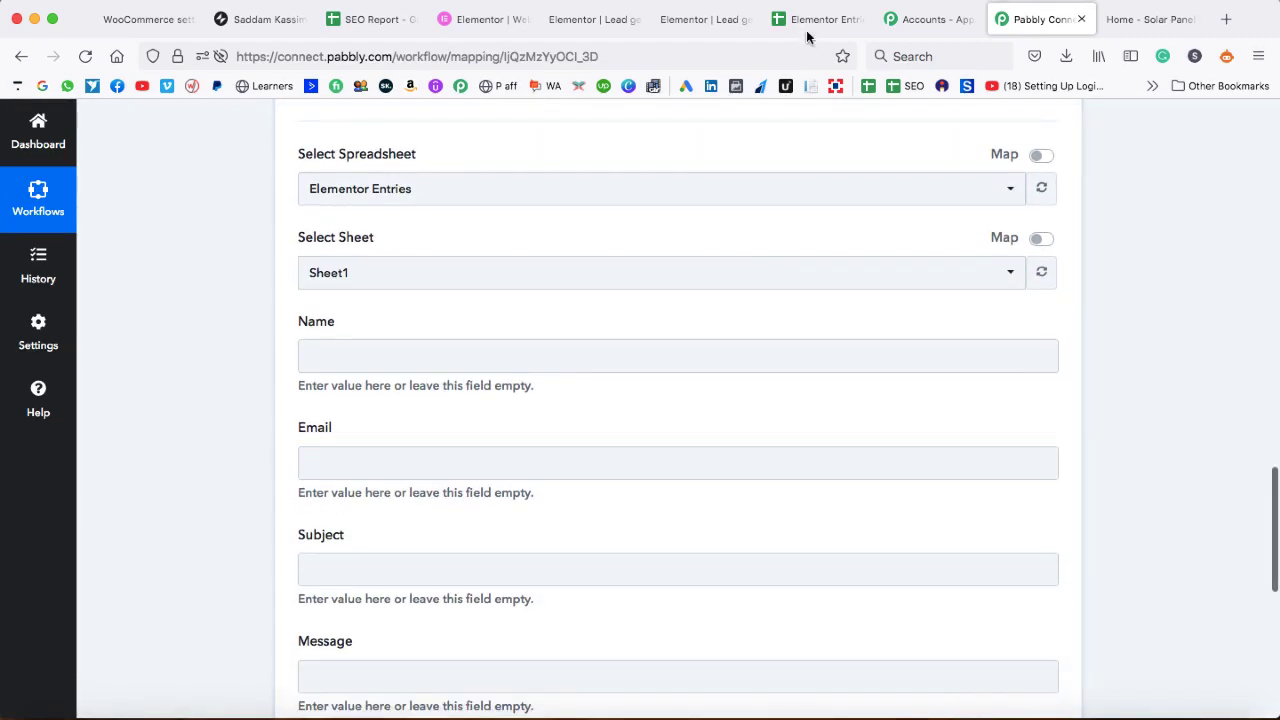
{"action": "left_click", "coordinate": [808, 25]}
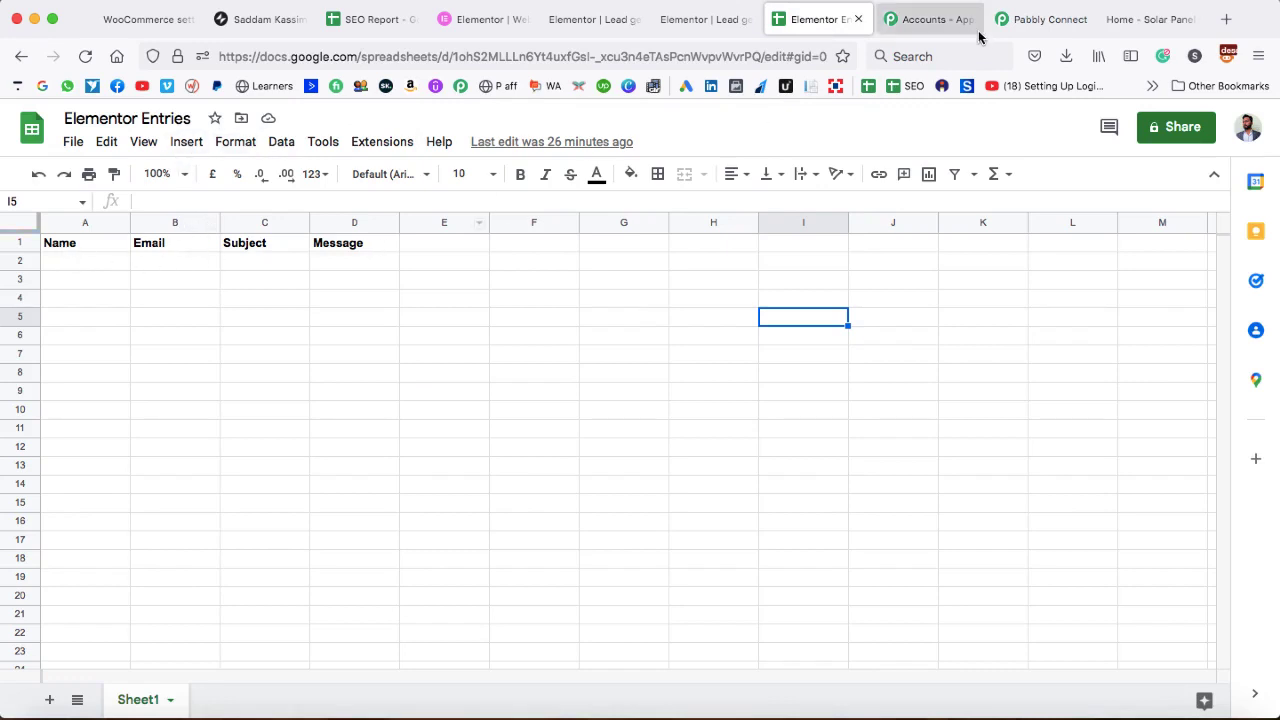
{"action": "left_click", "coordinate": [1040, 20]}
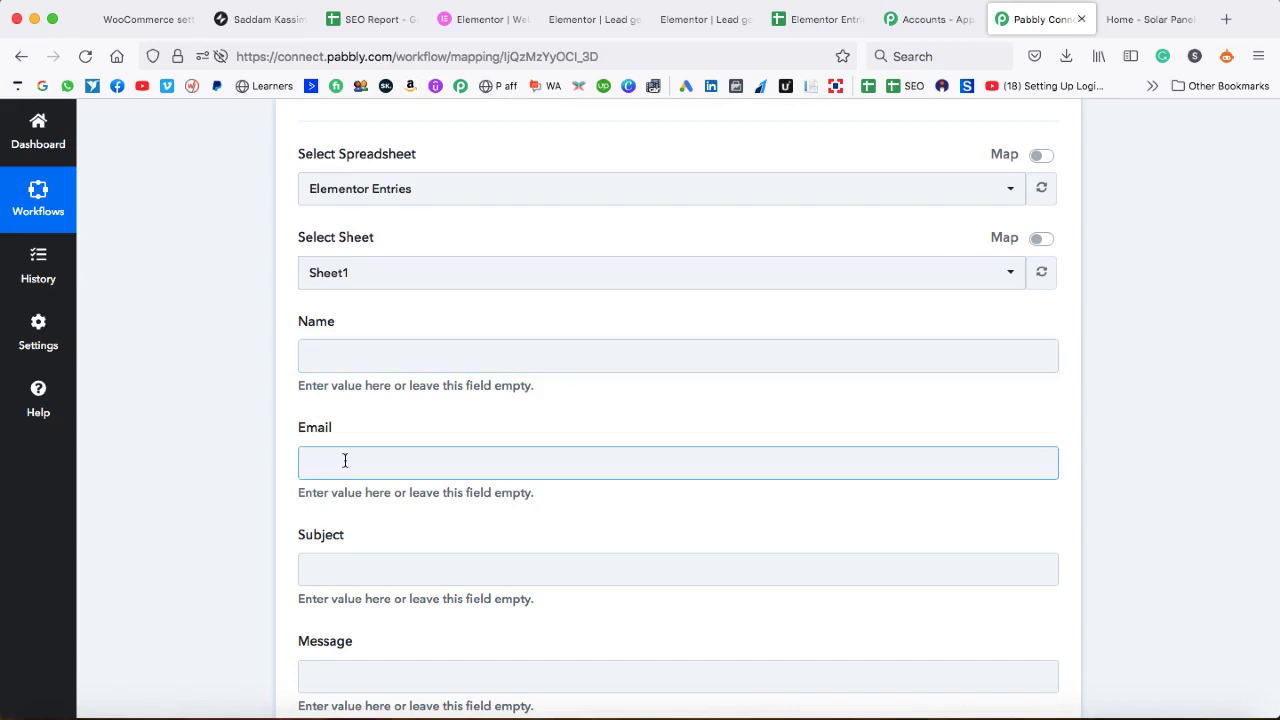
{"action": "scroll", "coordinate": [355, 625], "scroll_direction": "down", "scroll_amount": 1}
{"action": "scroll", "coordinate": [365, 628], "scroll_direction": "down", "scroll_amount": 1}
{"action": "scroll", "coordinate": [494, 357], "scroll_direction": "up", "scroll_amount": 1}
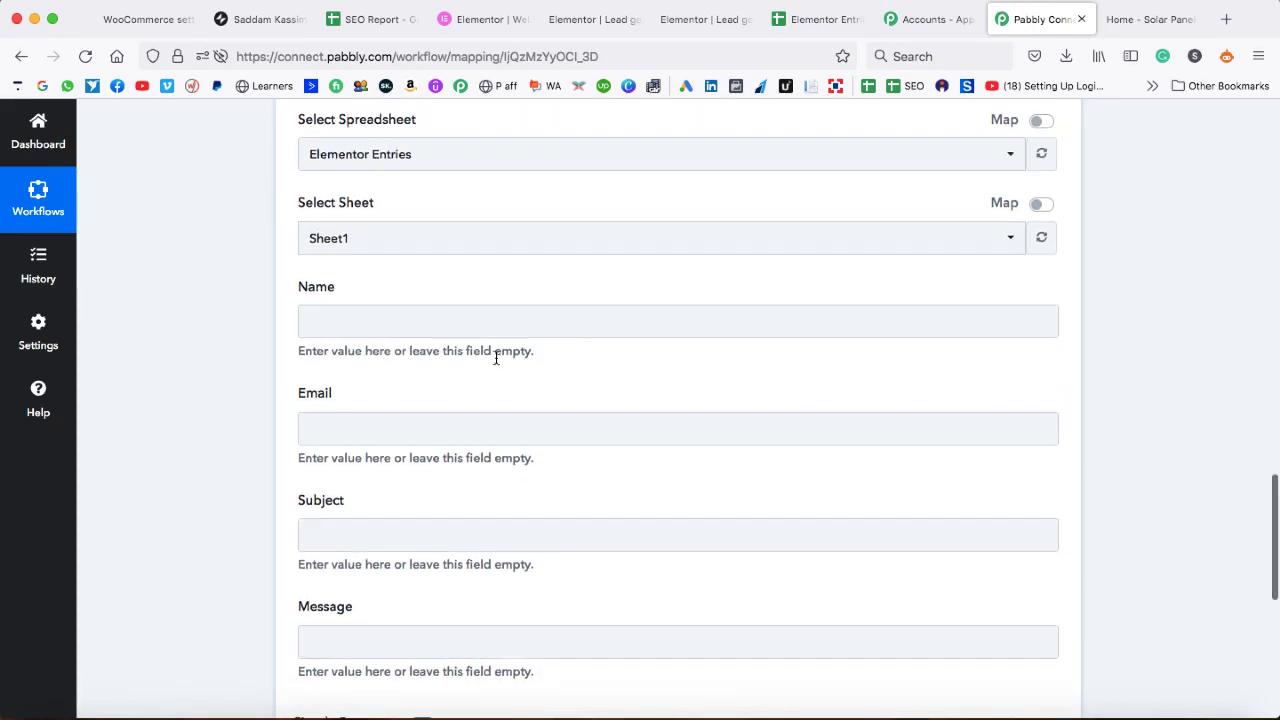
- Map the form submission's Name and Email into the Name and Email fields
{"action": "left_click", "coordinate": [335, 321]}
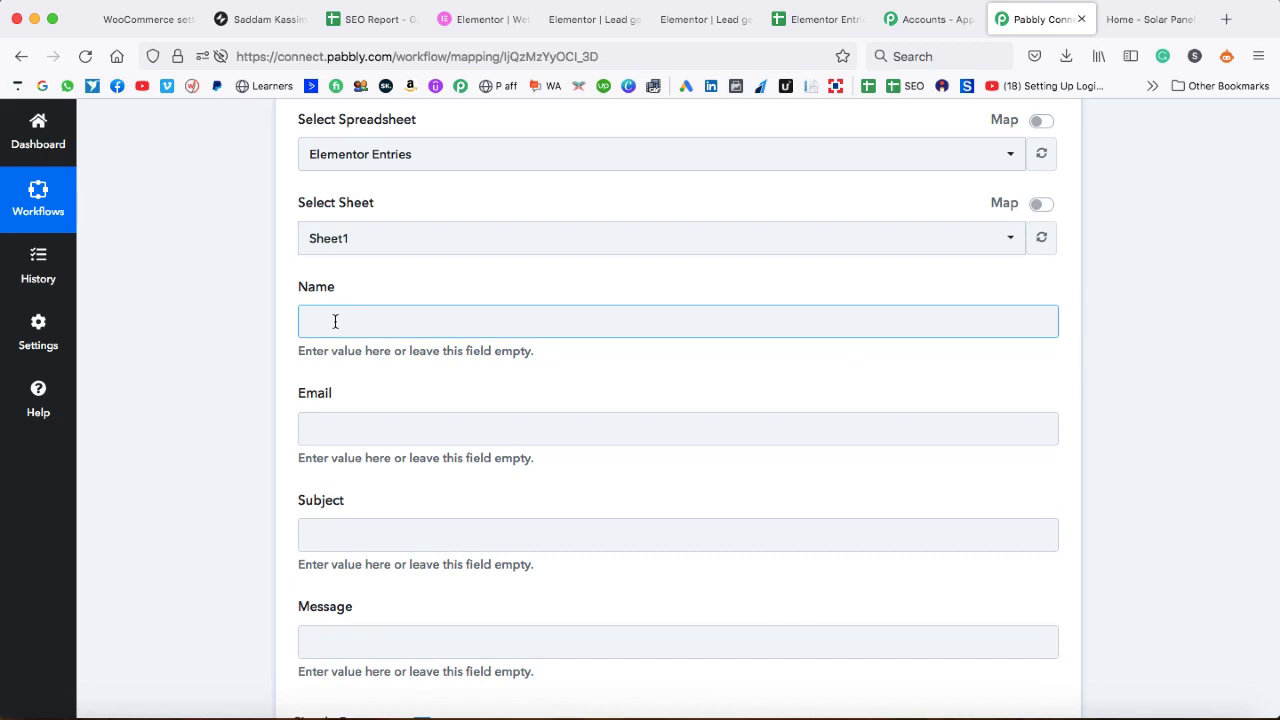
{"action": "left_click", "coordinate": [335, 321]}
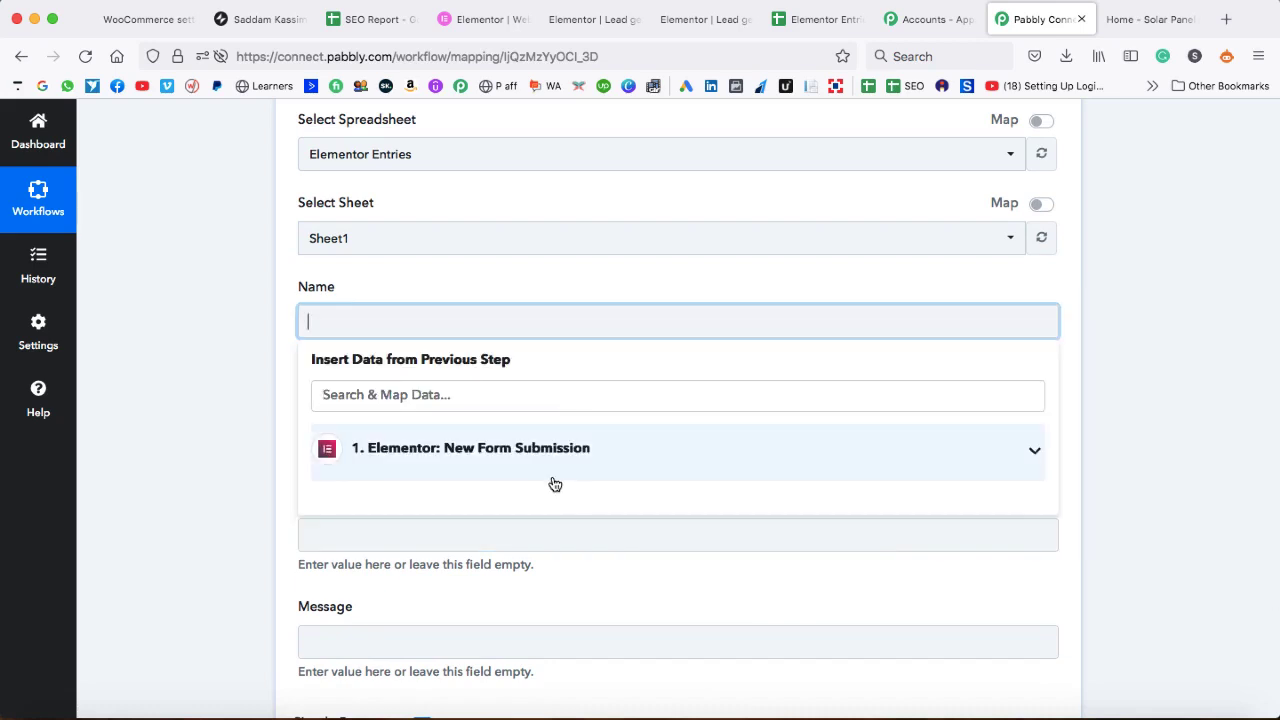
{"action": "left_click", "coordinate": [1034, 456]}
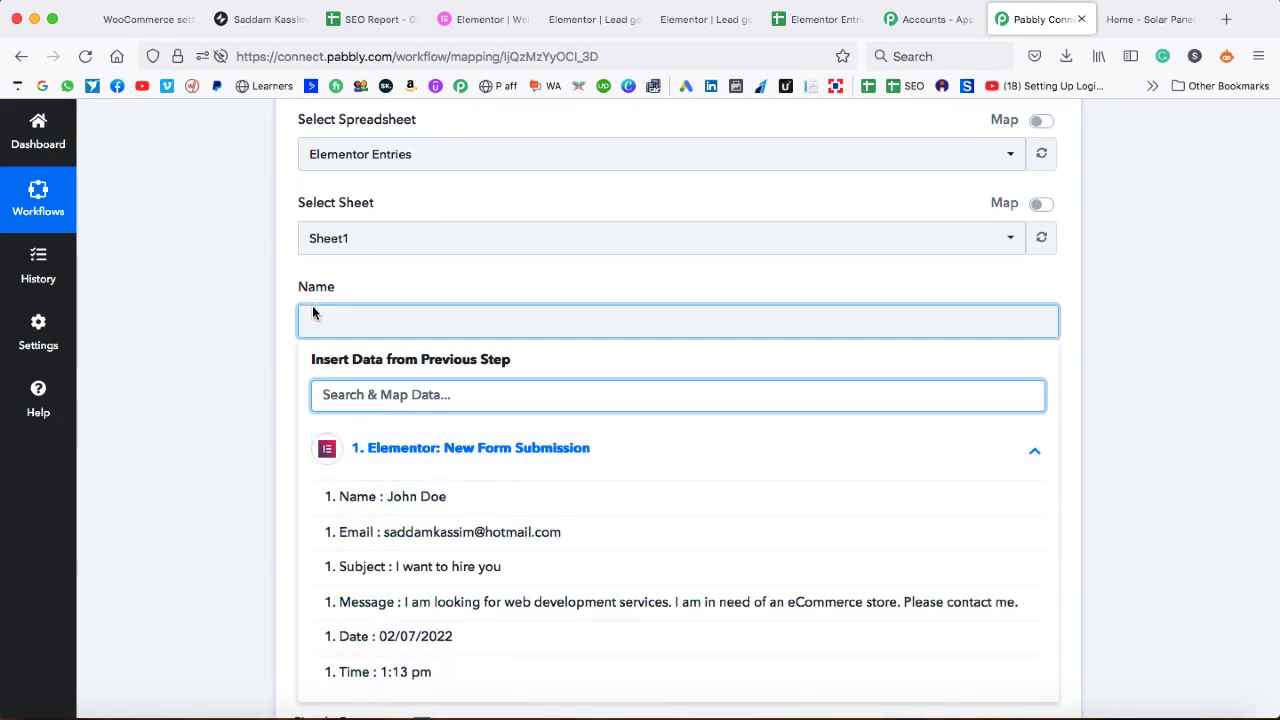
{"action": "left_click", "coordinate": [391, 505]}
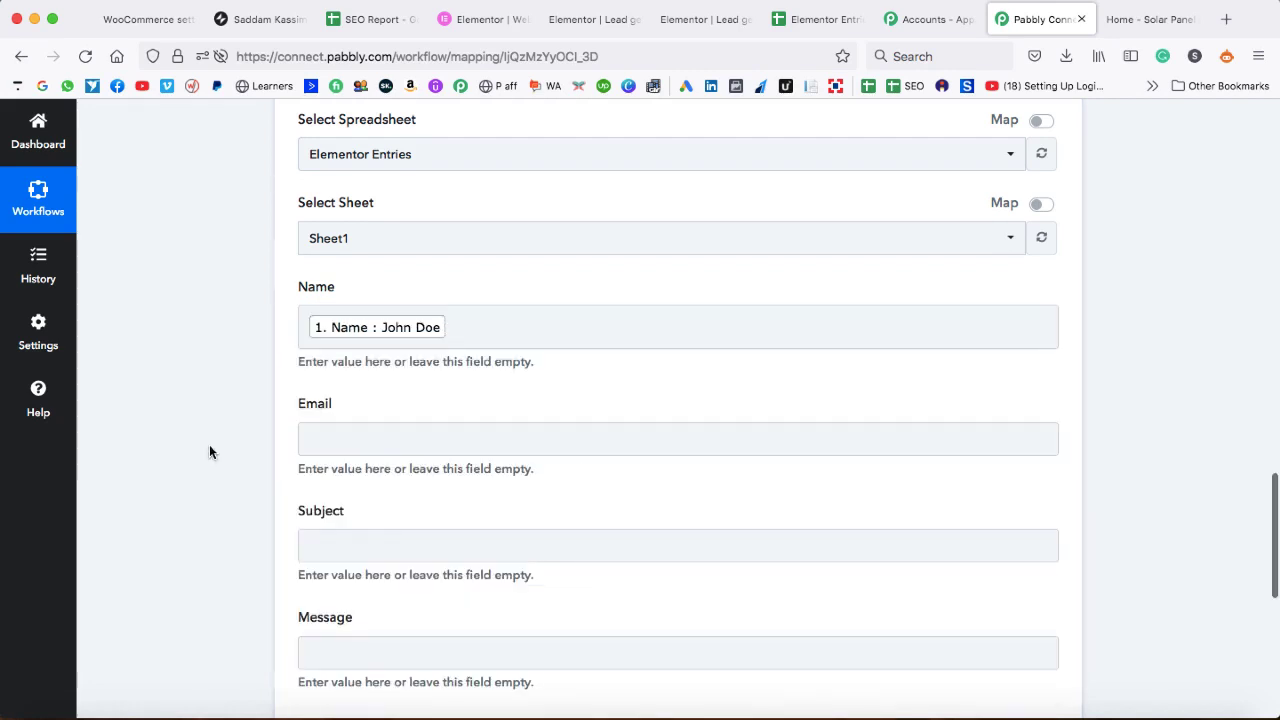
{"action": "scroll", "coordinate": [209, 444], "scroll_direction": "down", "scroll_amount": 3}
{"action": "left_click", "coordinate": [357, 303]}
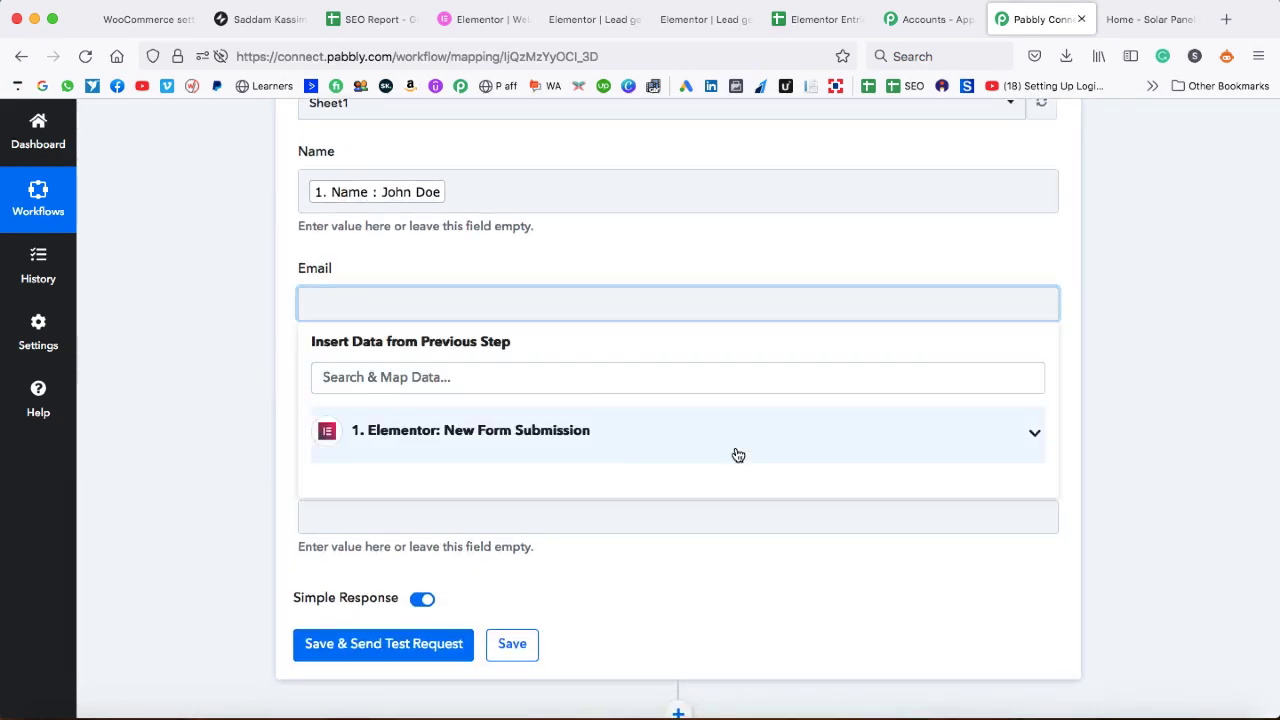
{"action": "left_click", "coordinate": [645, 440]}
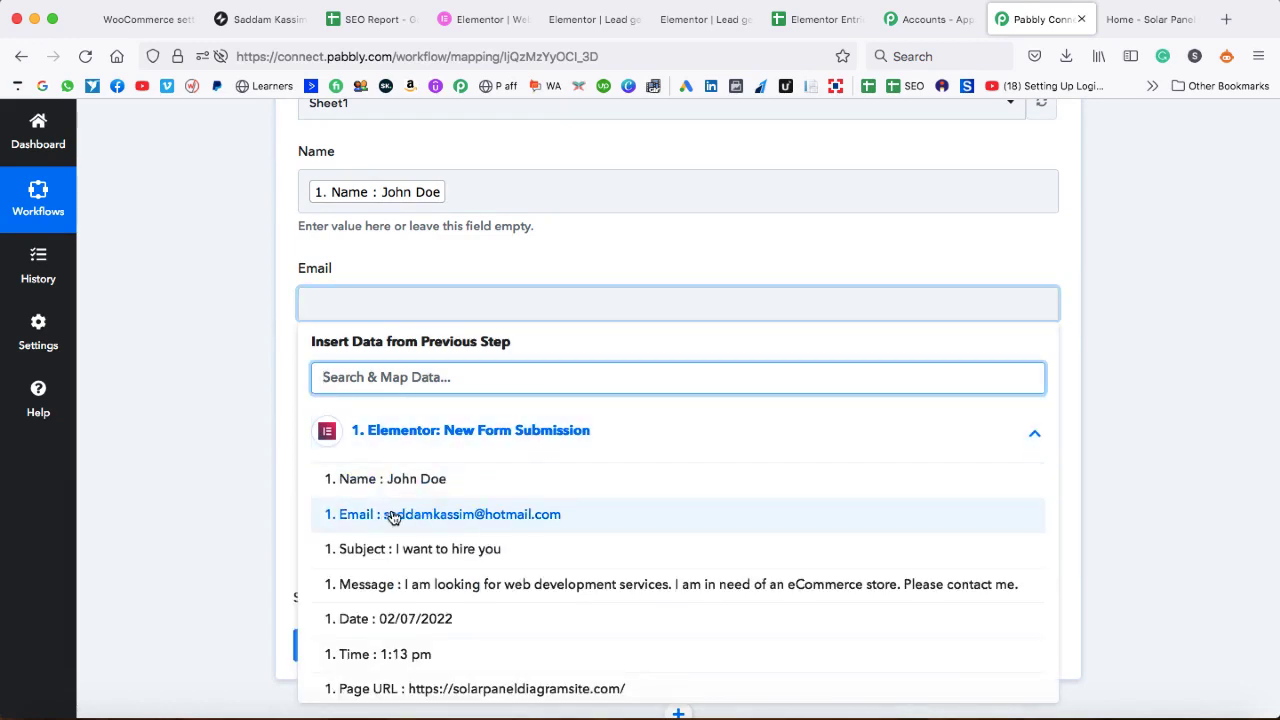
{"action": "left_click", "coordinate": [355, 515]}
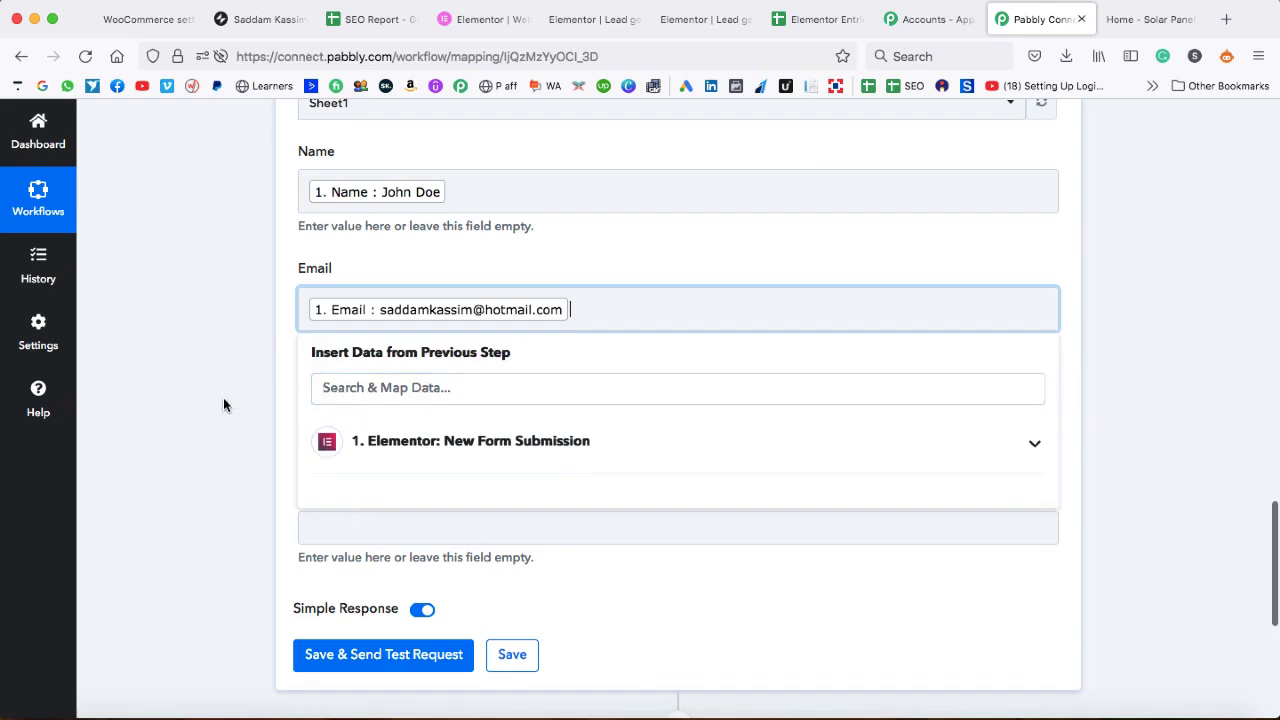
{"action": "left_click", "coordinate": [223, 397]}
{"action": "scroll", "coordinate": [330, 334], "scroll_direction": "down", "scroll_amount": 2}
- Map the form submission's Subject and Message into the Subject and Message fields
{"action": "left_click", "coordinate": [330, 334]}
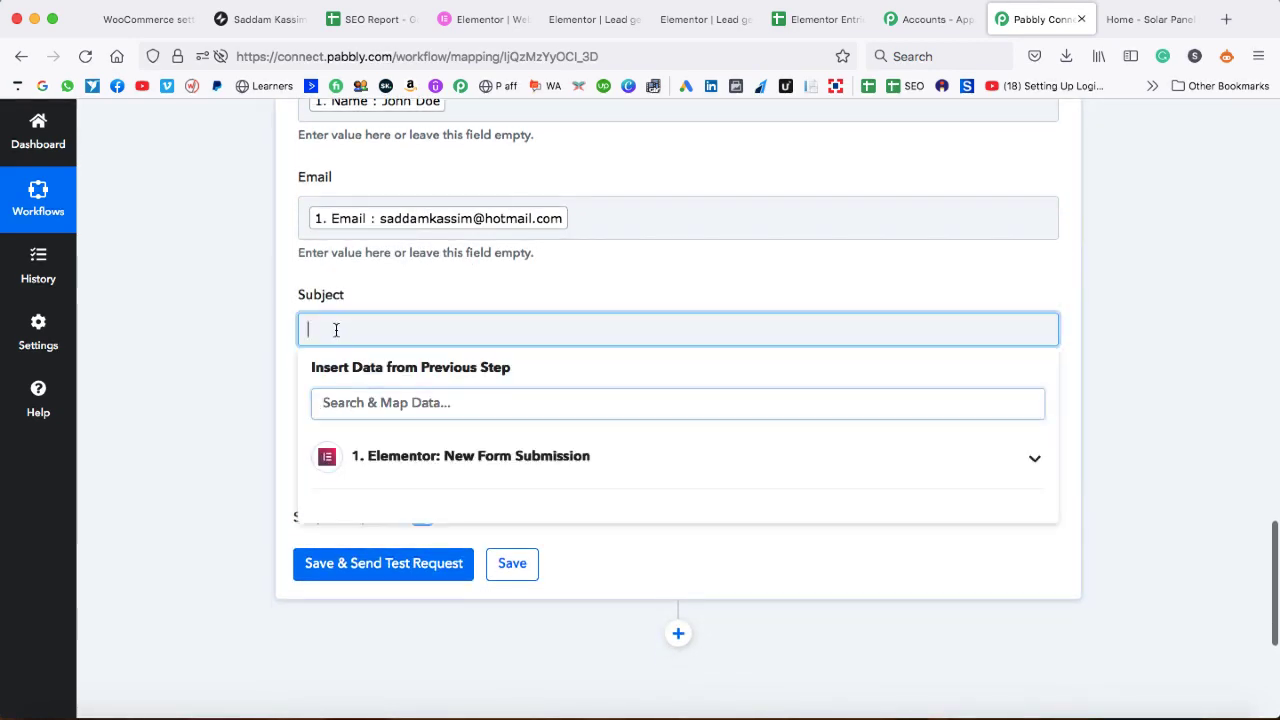
{"action": "left_click", "coordinate": [414, 483]}
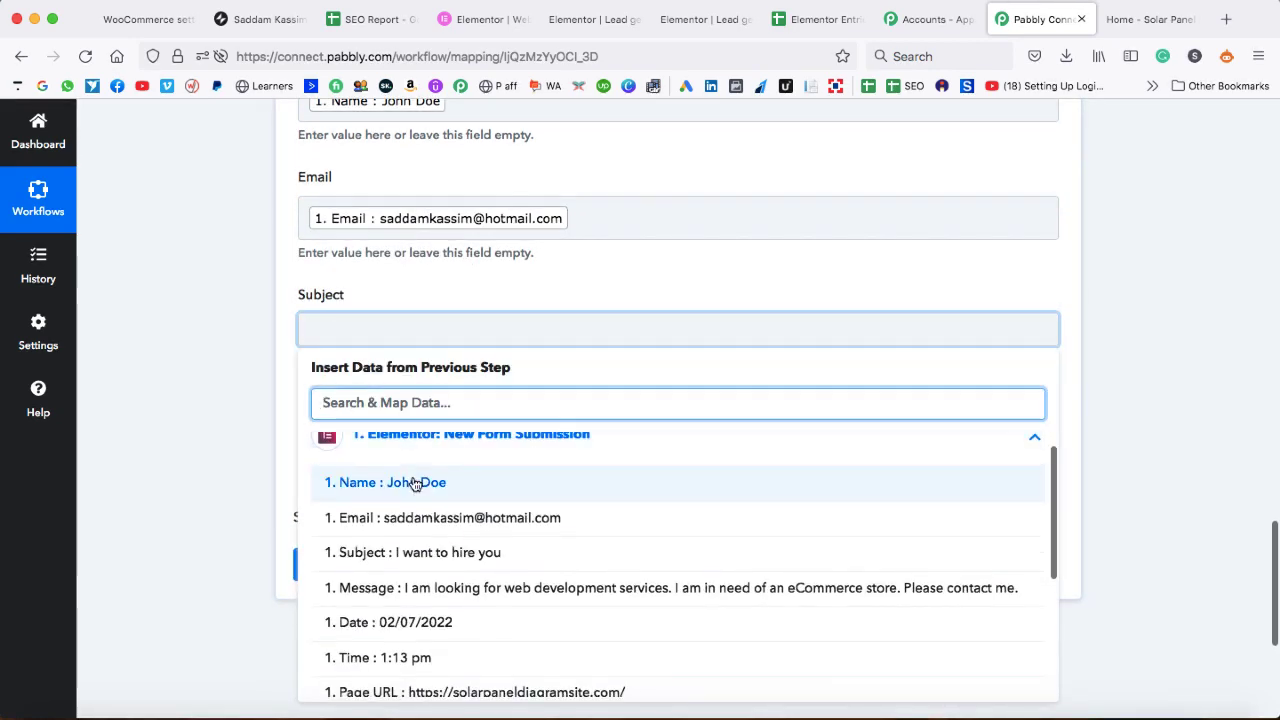
{"action": "left_click", "coordinate": [417, 552]}
{"action": "left_click", "coordinate": [152, 404]}
{"action": "scroll", "coordinate": [152, 404], "scroll_direction": "down", "scroll_amount": 1}
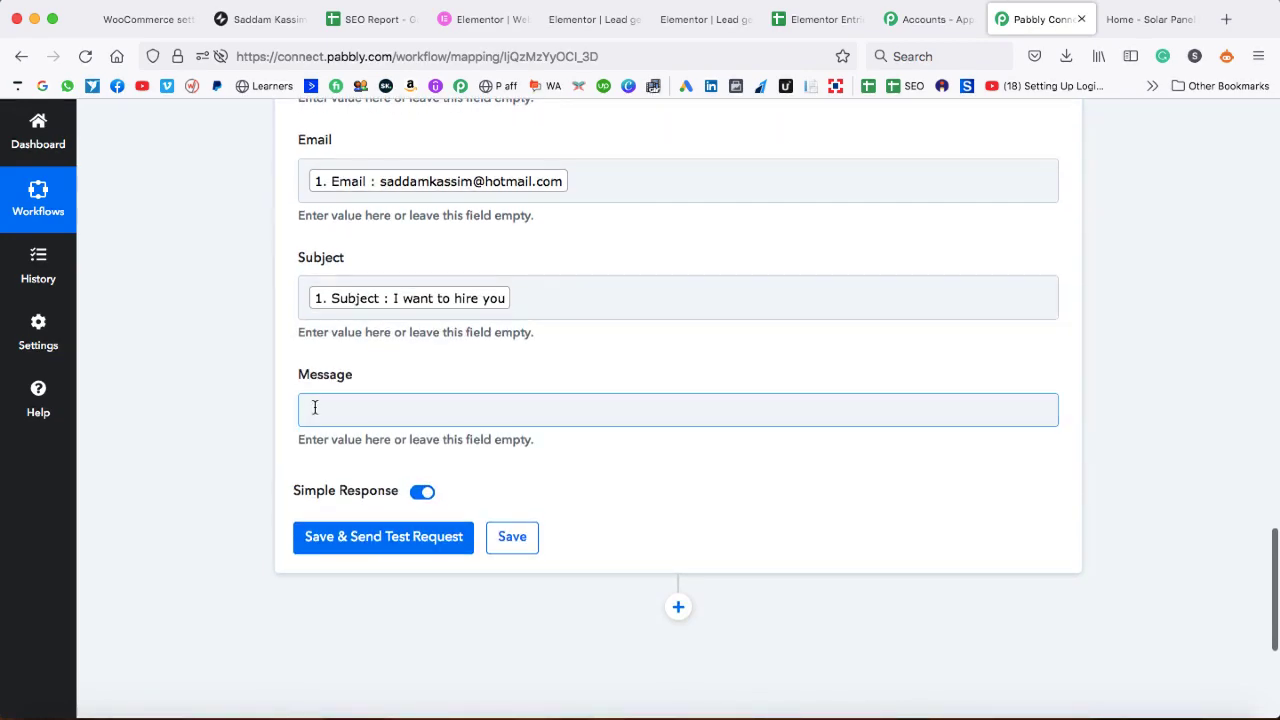
{"action": "left_click", "coordinate": [318, 406]}
{"action": "left_click", "coordinate": [390, 525]}
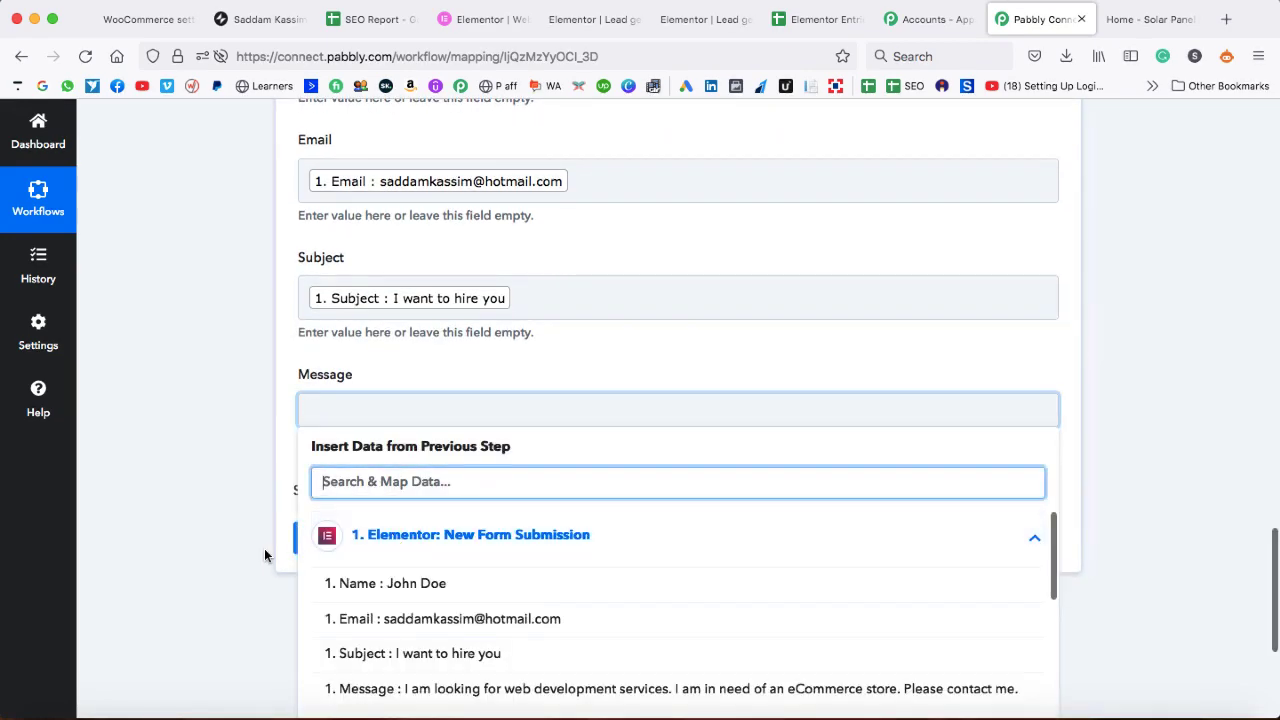
{"action": "scroll", "coordinate": [264, 548], "scroll_direction": "down", "scroll_amount": 3}
{"action": "left_click", "coordinate": [426, 535]}
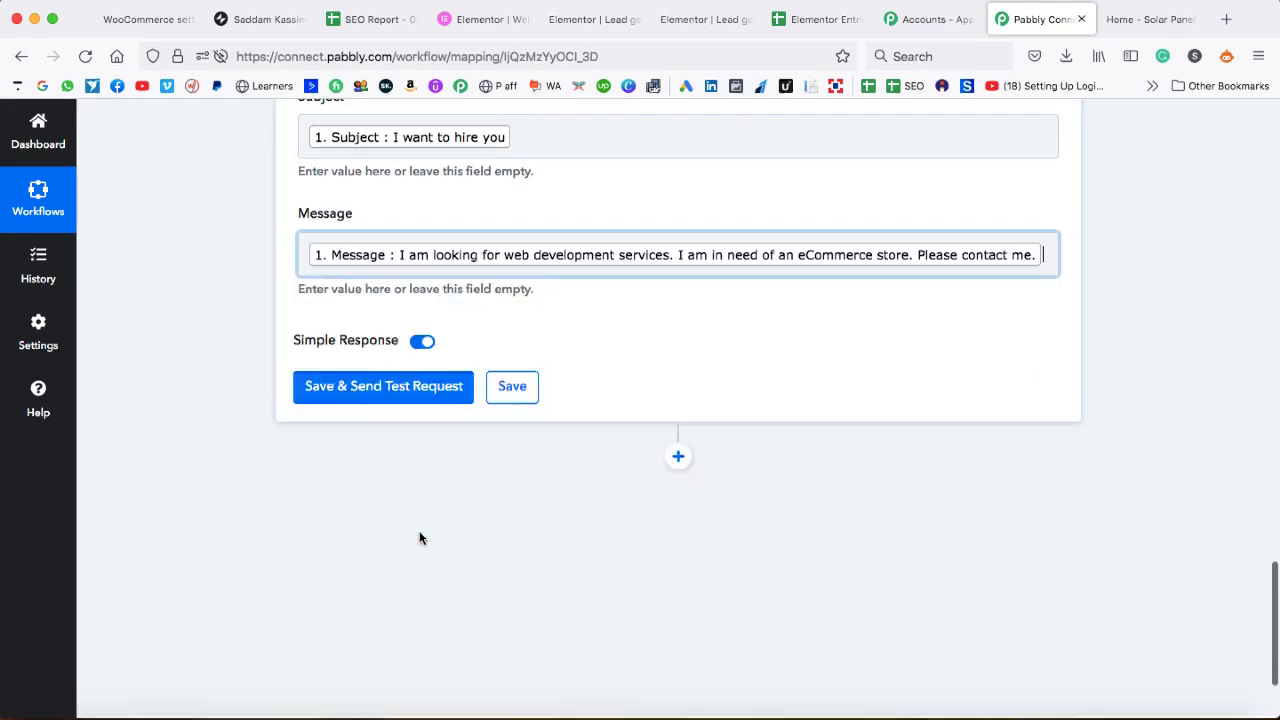
{"action": "left_click", "coordinate": [185, 398]}
{"action": "scroll", "coordinate": [220, 366], "scroll_direction": "up", "scroll_amount": 5}
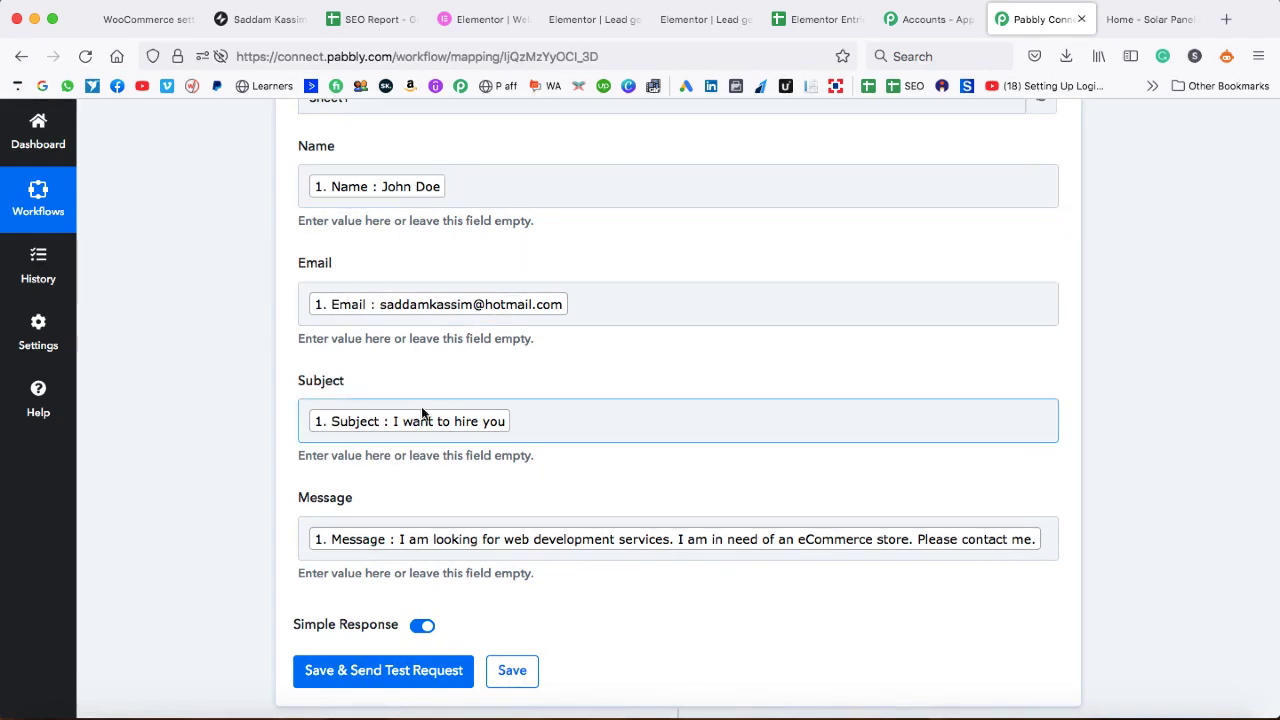
{"action": "scroll", "coordinate": [405, 537], "scroll_direction": "down", "scroll_amount": 3}
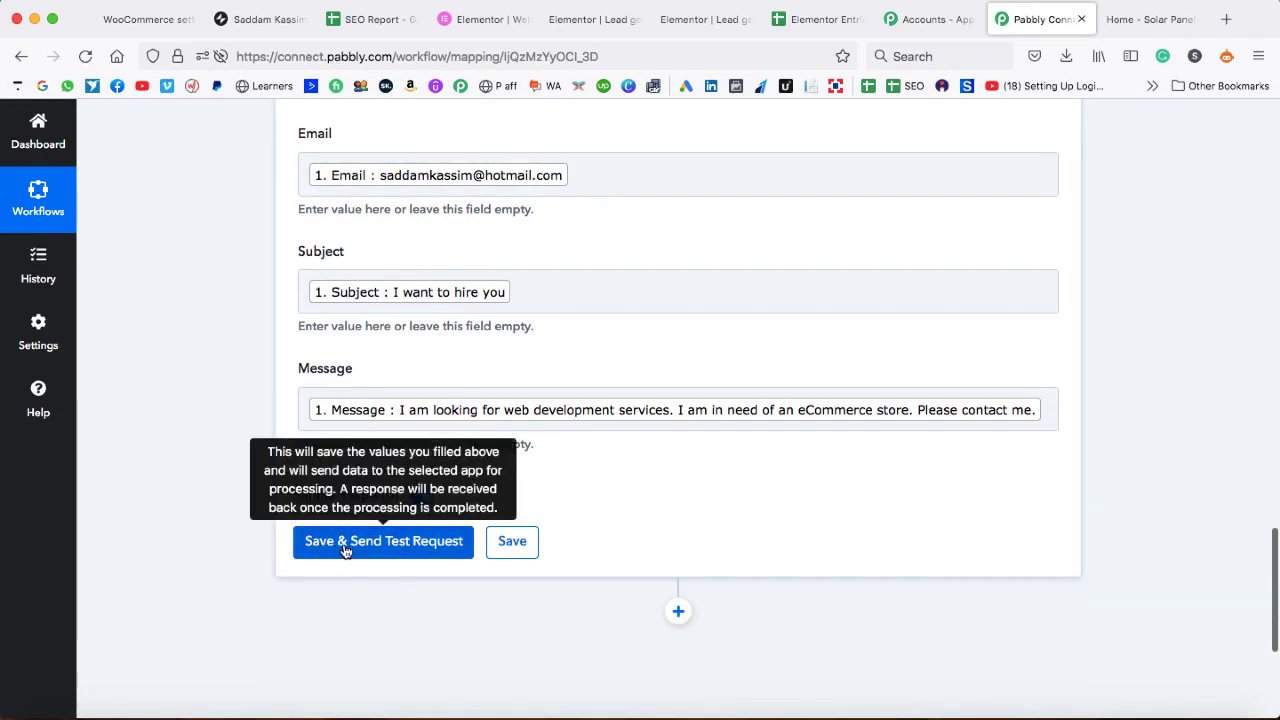
- Save and send a test request, review the A2:D2 response, then view Elementor Entries
{"action": "left_click", "coordinate": [389, 542]}
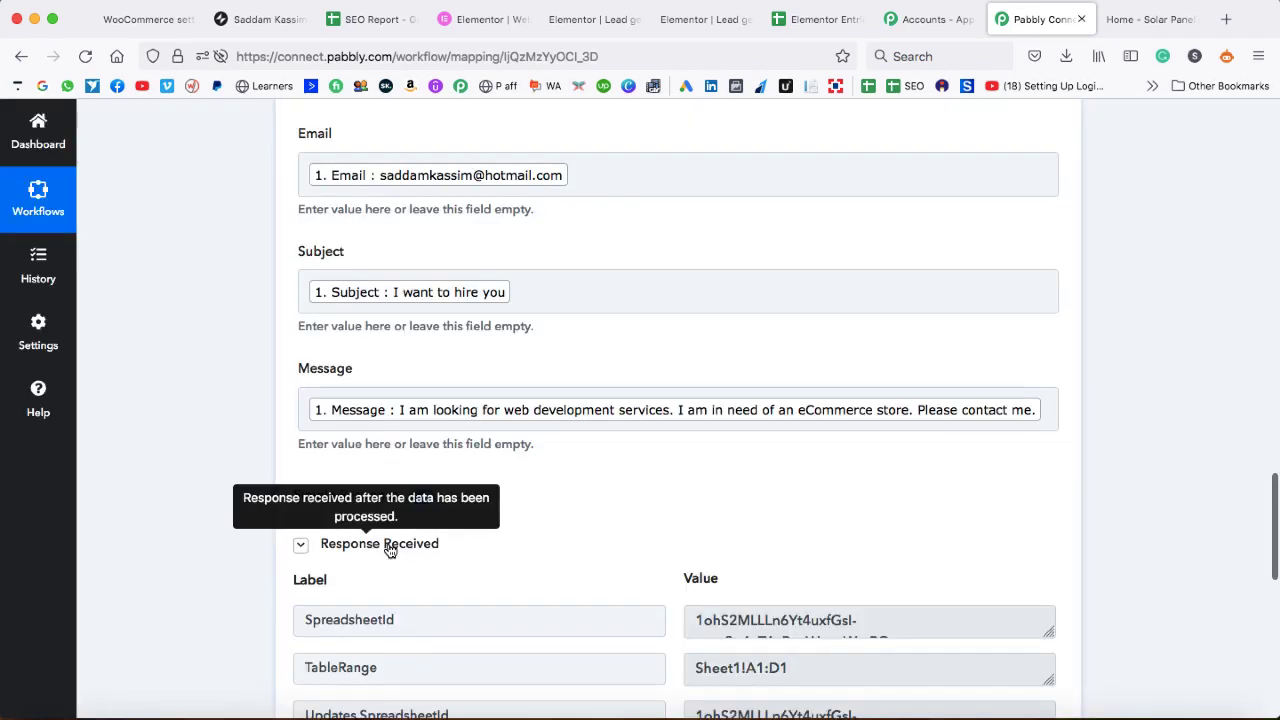
{"action": "scroll", "coordinate": [675, 583], "scroll_direction": "down", "scroll_amount": 2}
{"action": "scroll", "coordinate": [675, 587], "scroll_direction": "down", "scroll_amount": 5}
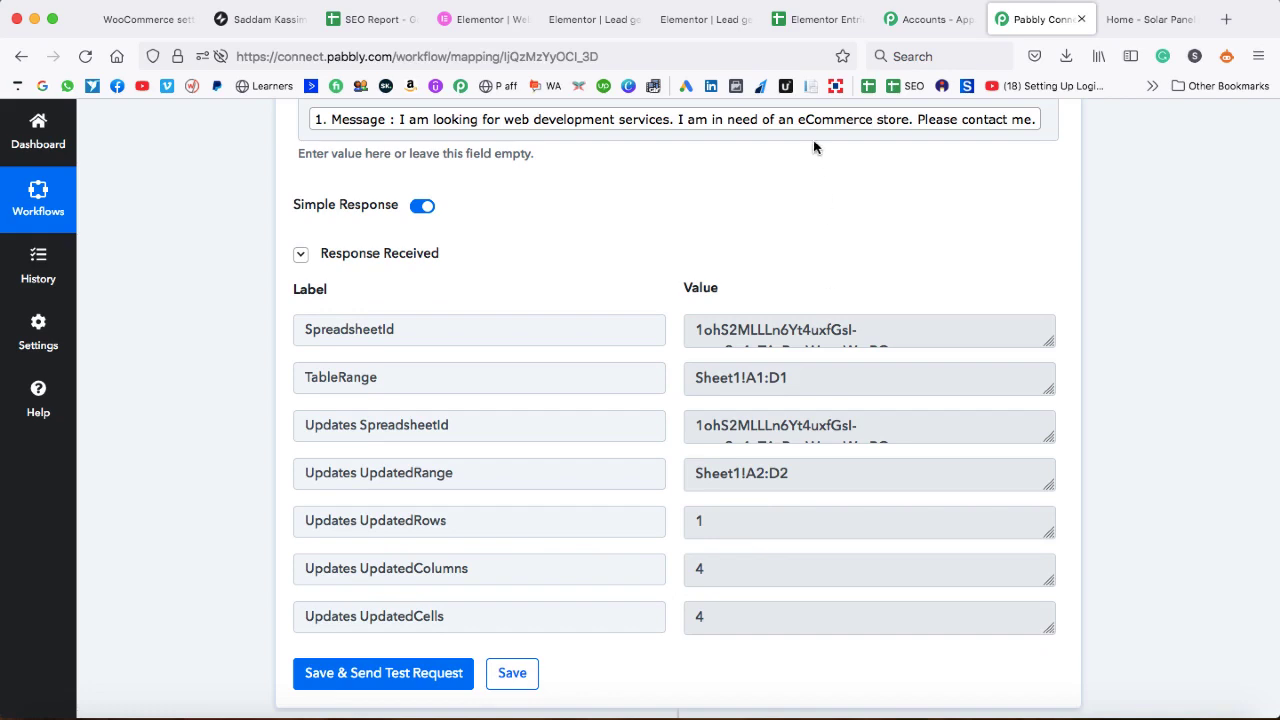
{"action": "left_click", "coordinate": [810, 22]}
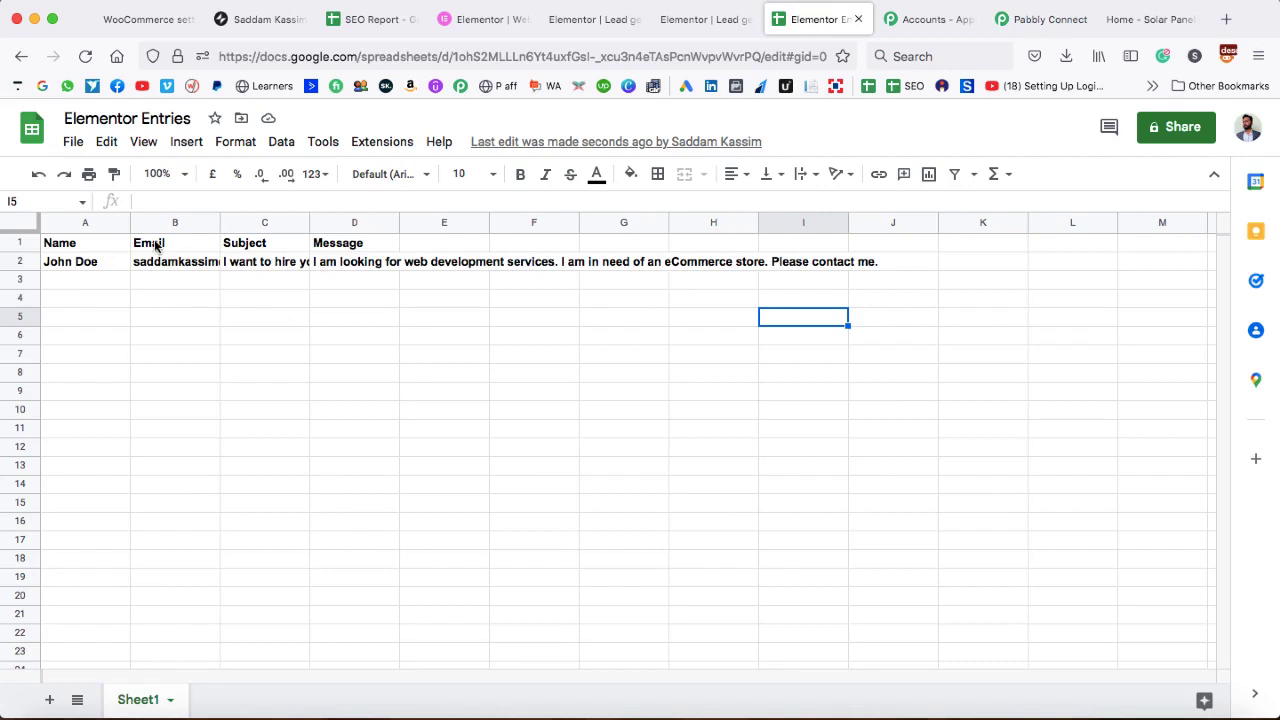
- Auto-fit columns B, C and D to show the test entry, then return to Pabbly Connect
{"action": "double_click", "coordinate": [220, 222]}
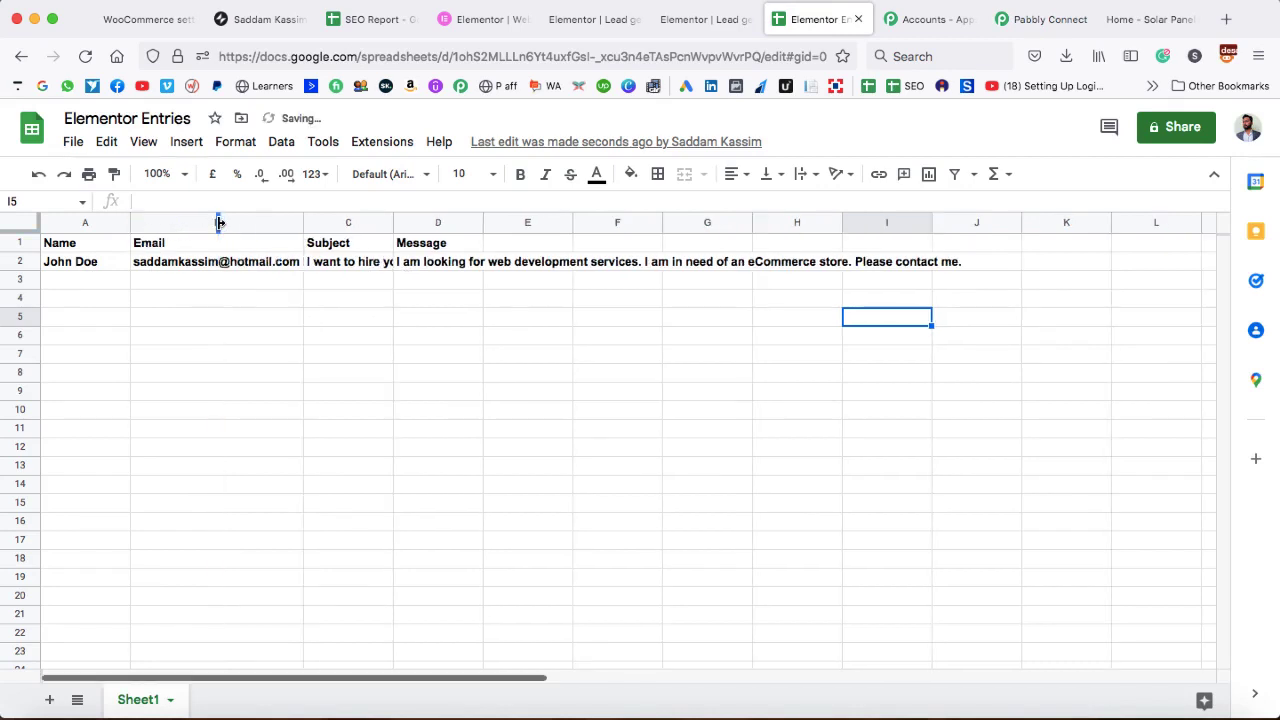
{"action": "double_click", "coordinate": [392, 222]}
{"action": "double_click", "coordinate": [497, 222]}
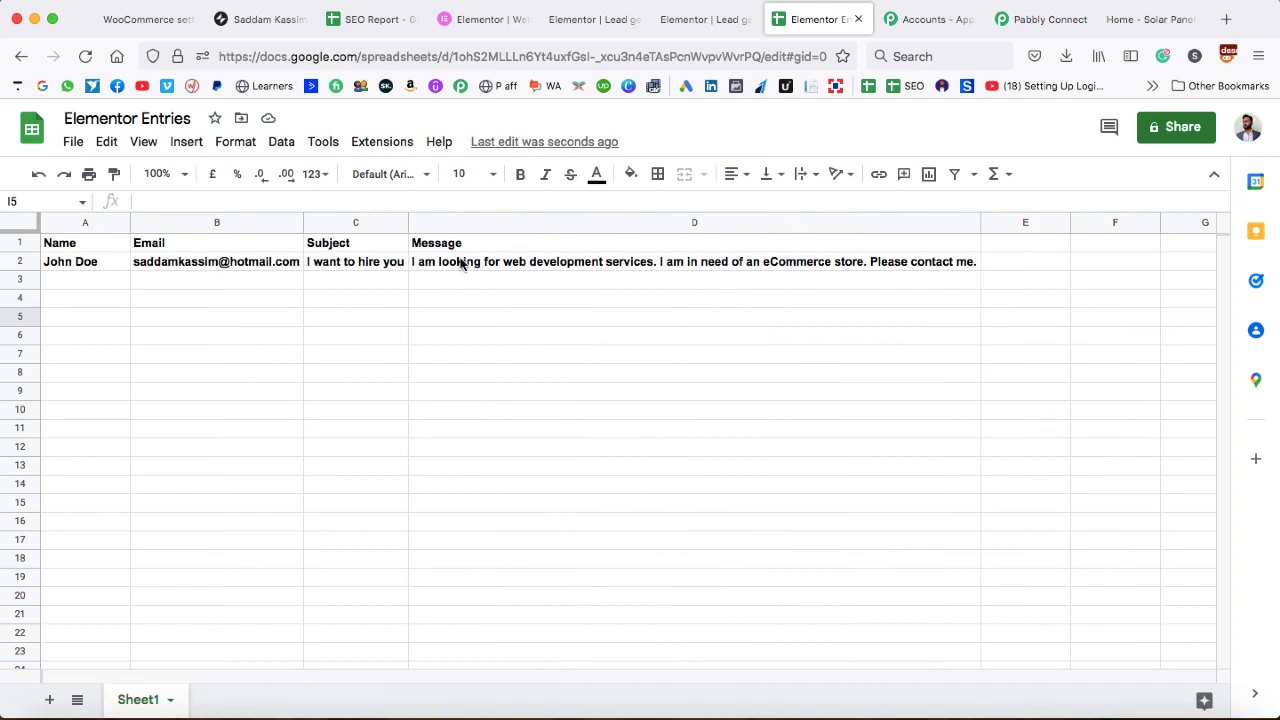
{"action": "left_click", "coordinate": [1040, 19]}
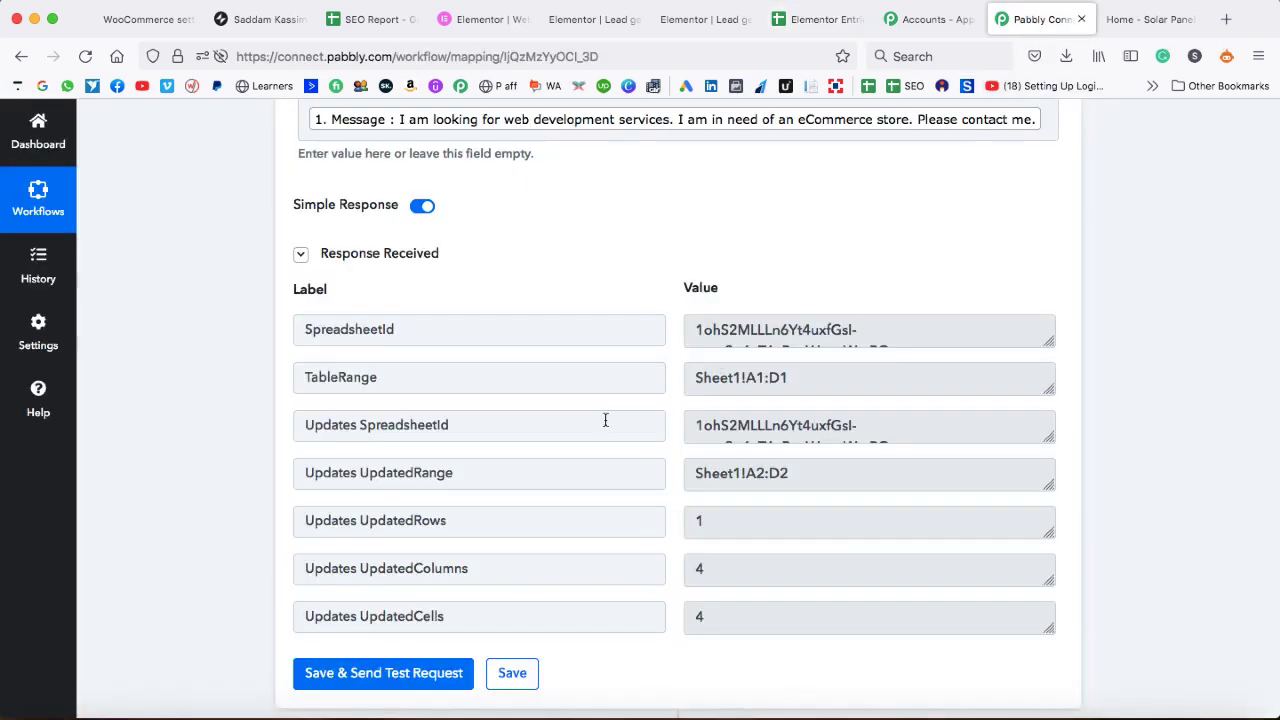
- Close the Pabbly Connect workflow and Accounts tabs, leaving the solar panel site's form visible
{"action": "scroll", "coordinate": [677, 671], "scroll_direction": "down", "scroll_amount": 2}
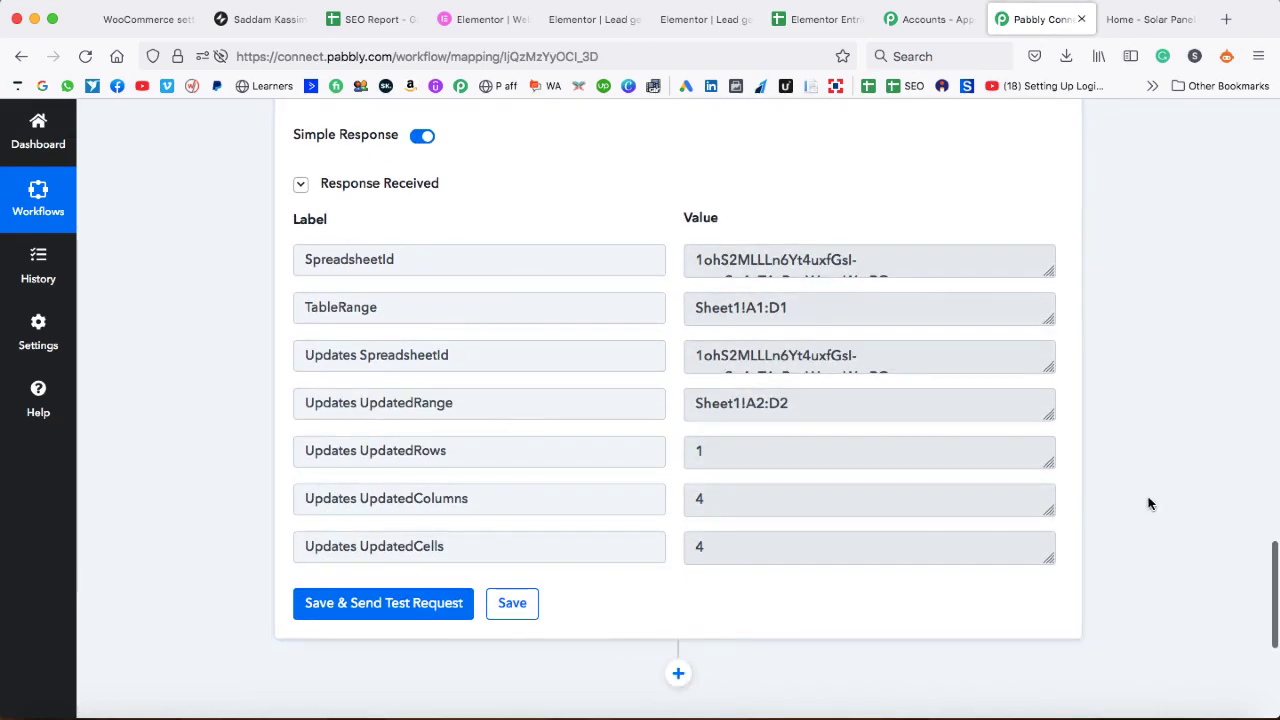
{"action": "left_click", "coordinate": [1081, 19]}
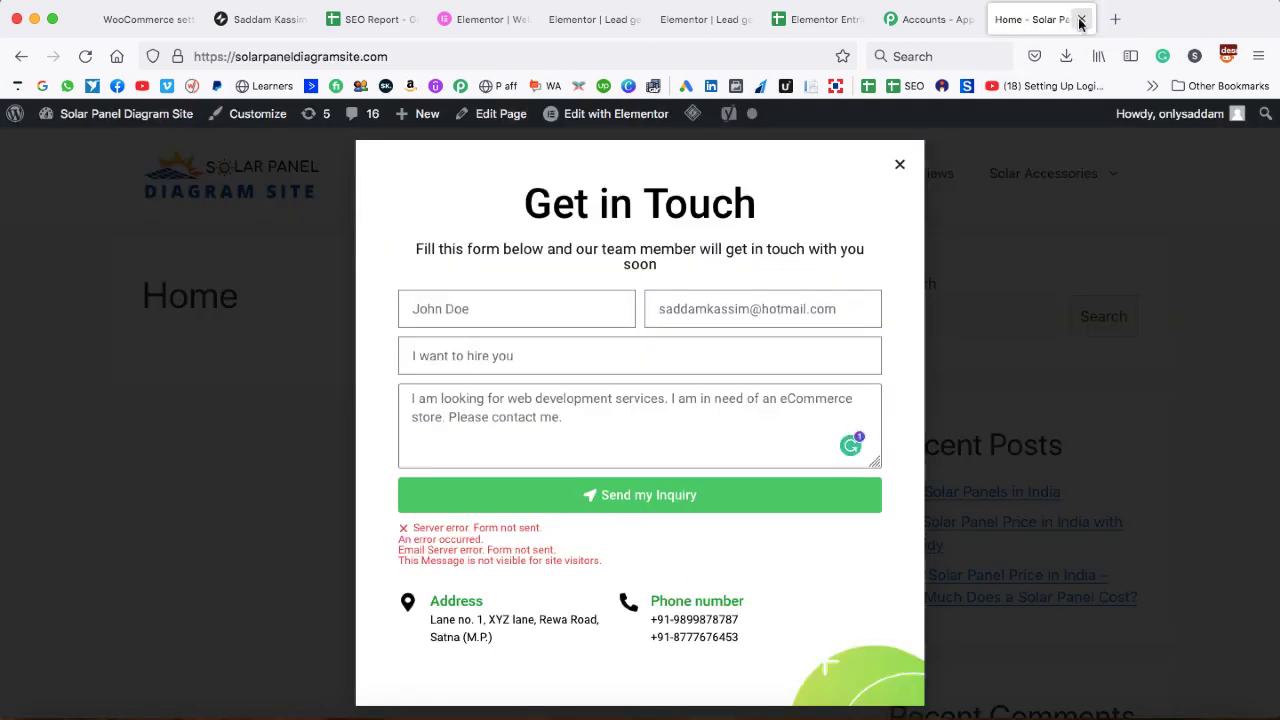
{"action": "left_click", "coordinate": [938, 22]}
{"action": "left_click", "coordinate": [969, 19]}
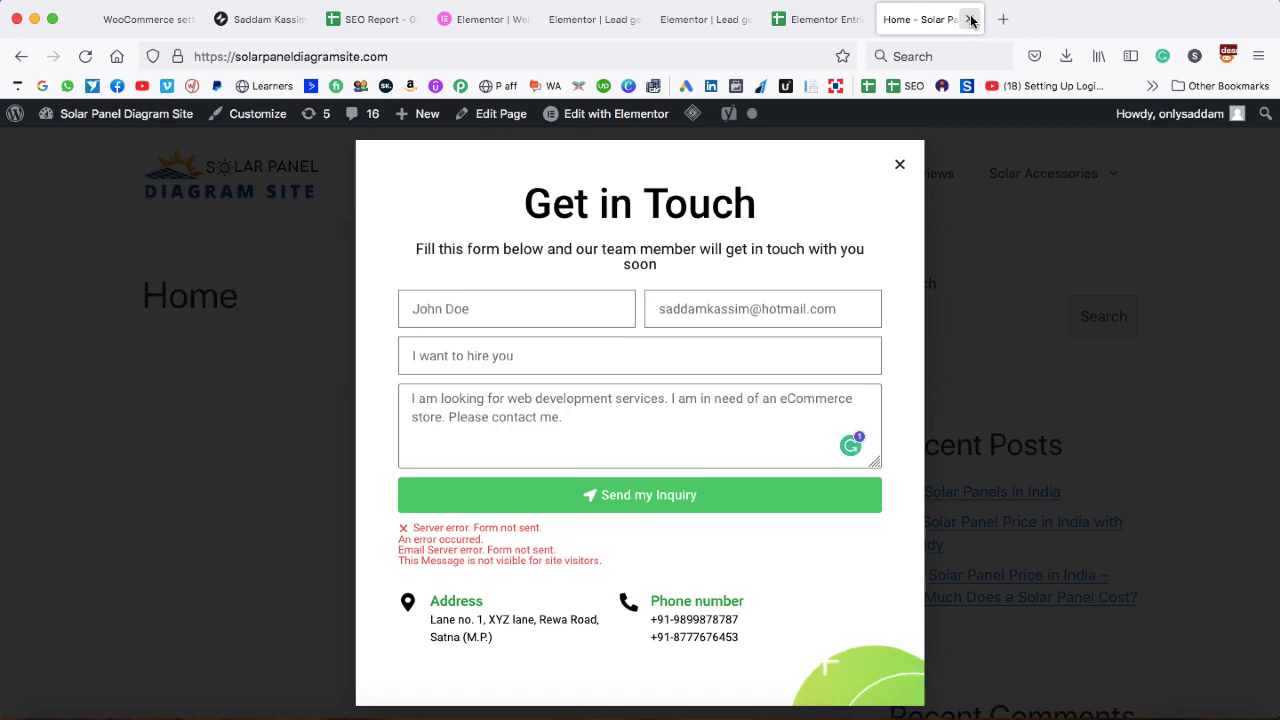
- In a new private window, fill the contact form's name and a saved email address
{"action": "left_click", "coordinate": [1258, 56]}
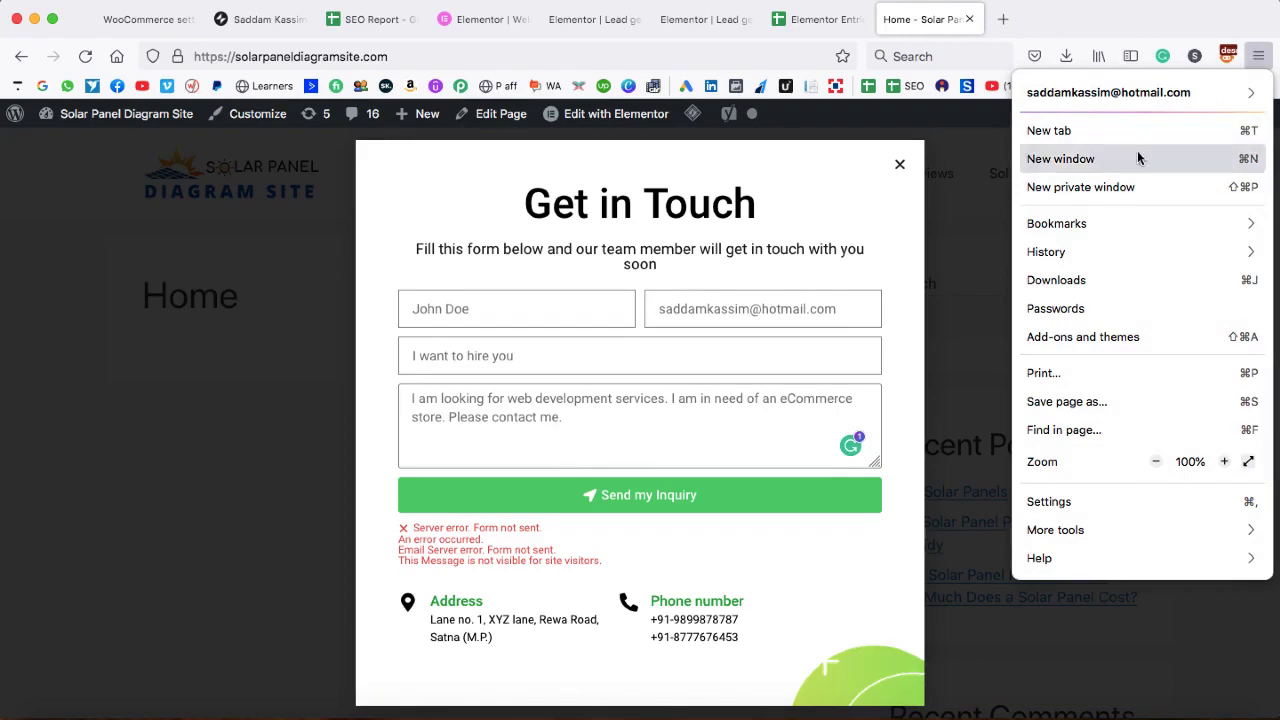
{"action": "left_click", "coordinate": [1120, 186]}
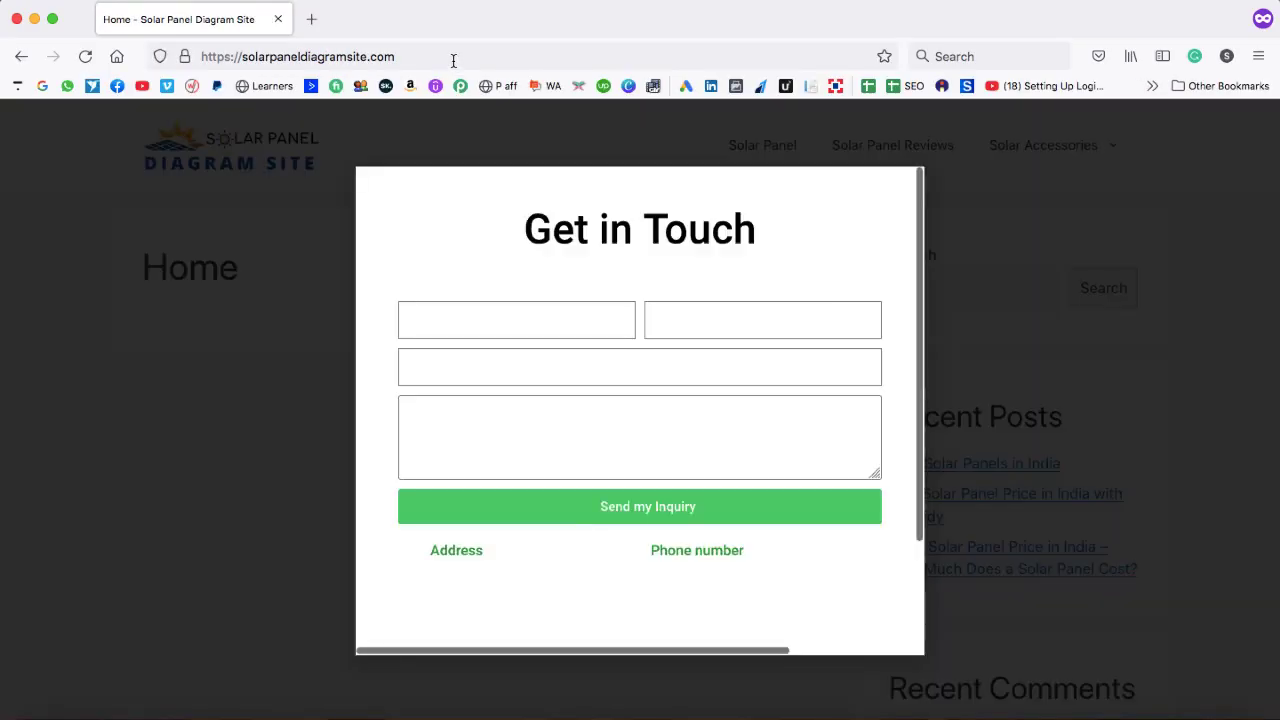
{"action": "left_click", "coordinate": [513, 325]}
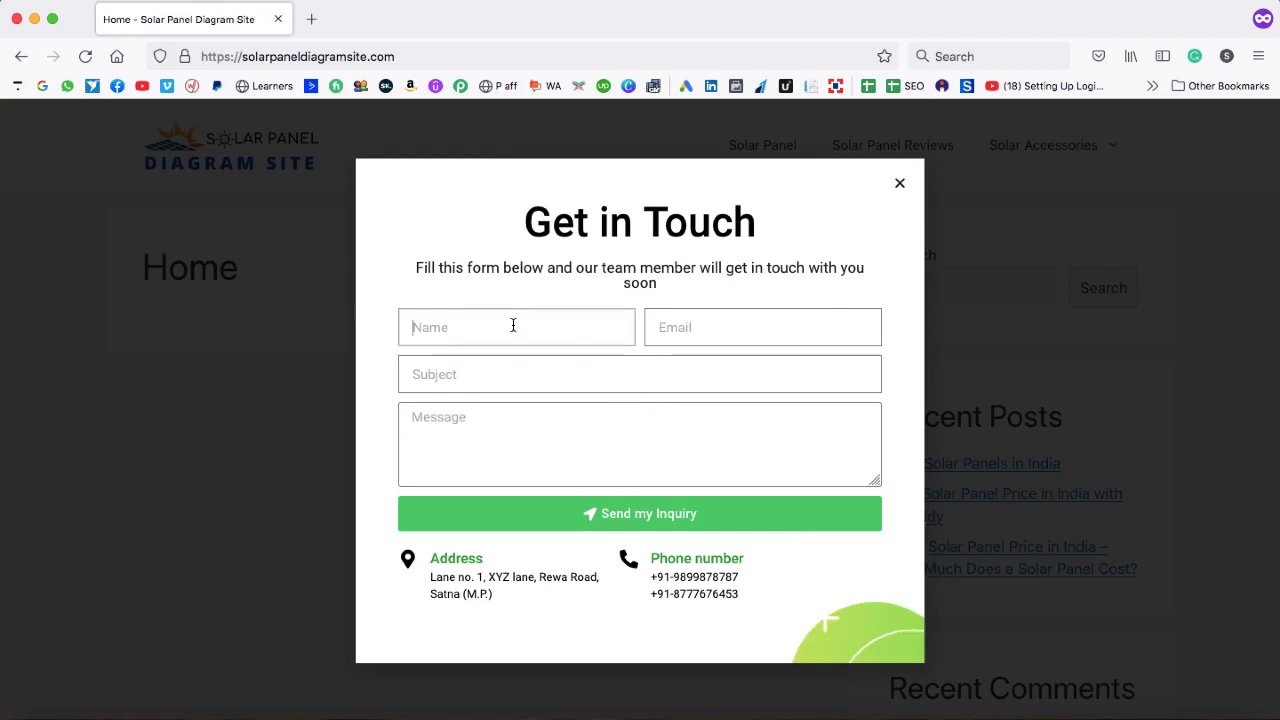
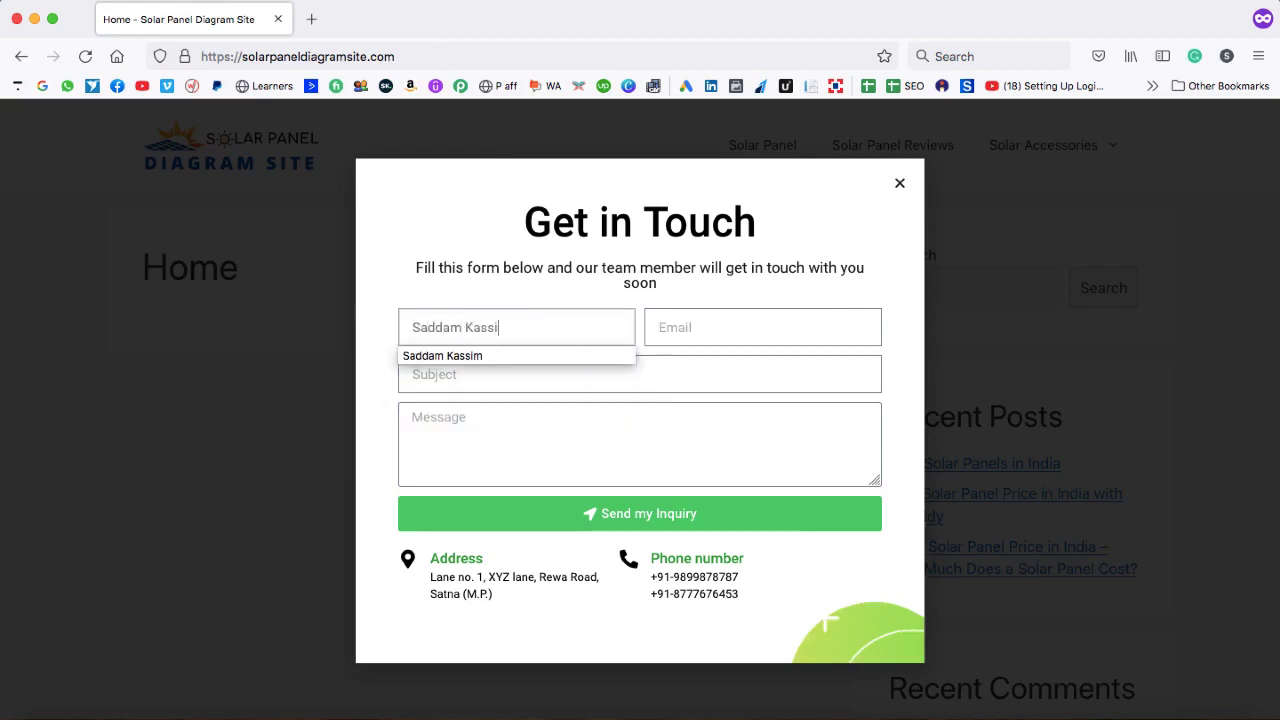
{"action": "key", "text": "Tab"}
{"action": "type", "text": "saddam"}
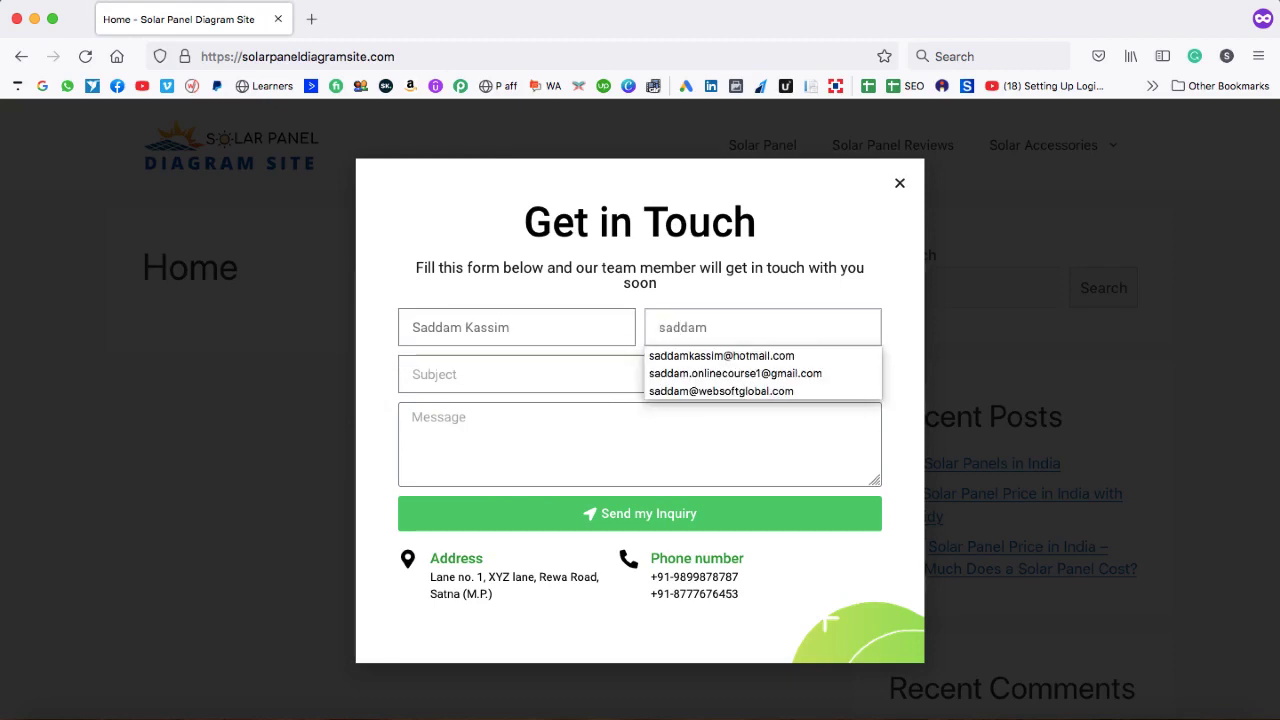
{"action": "key", "text": "Down"}
{"action": "key", "text": "Down"}
{"action": "key", "text": "Return"}
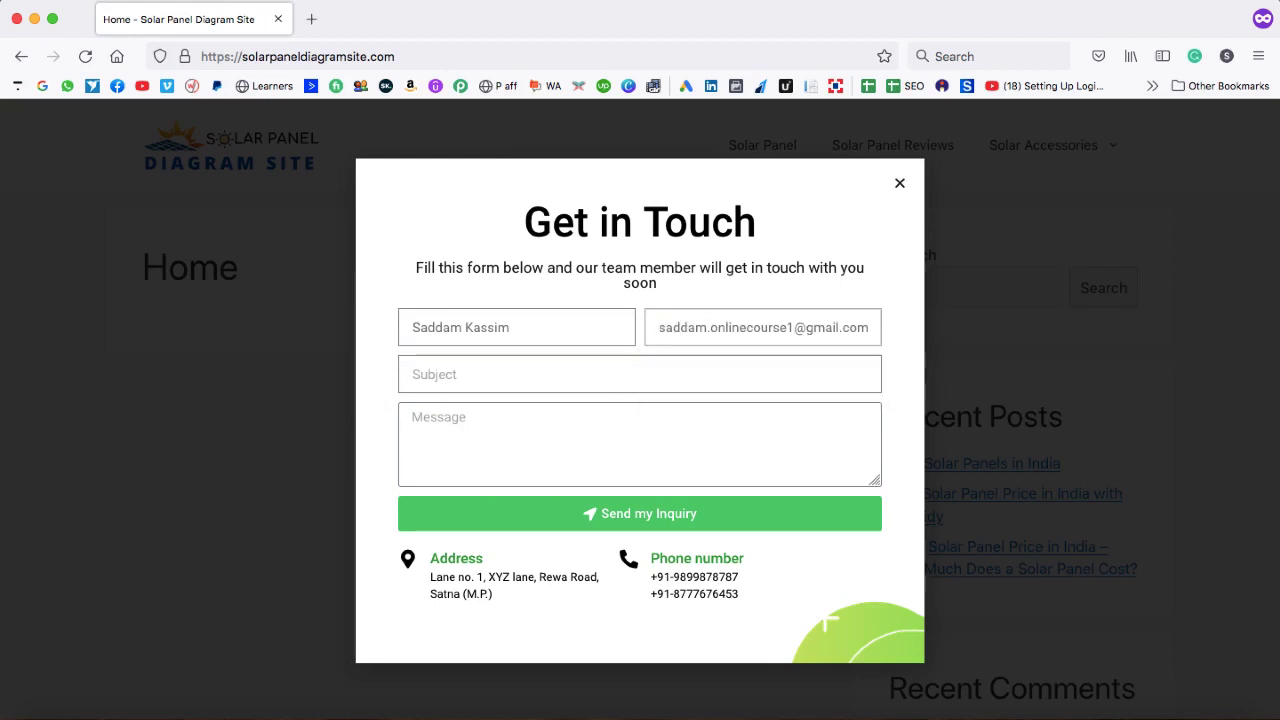
- Add subject 'New subject' and a message, submit the inquiry, then close the private window
{"action": "left_click", "coordinate": [437, 376]}
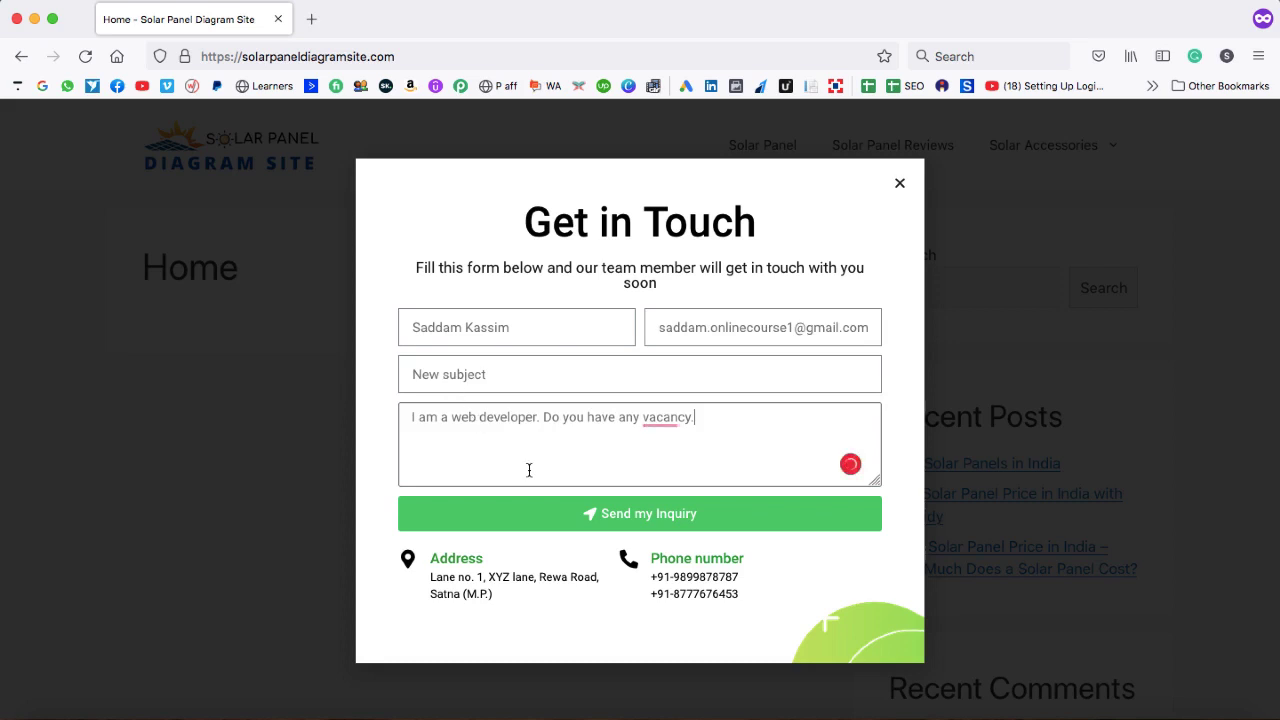
{"action": "left_click", "coordinate": [641, 515]}
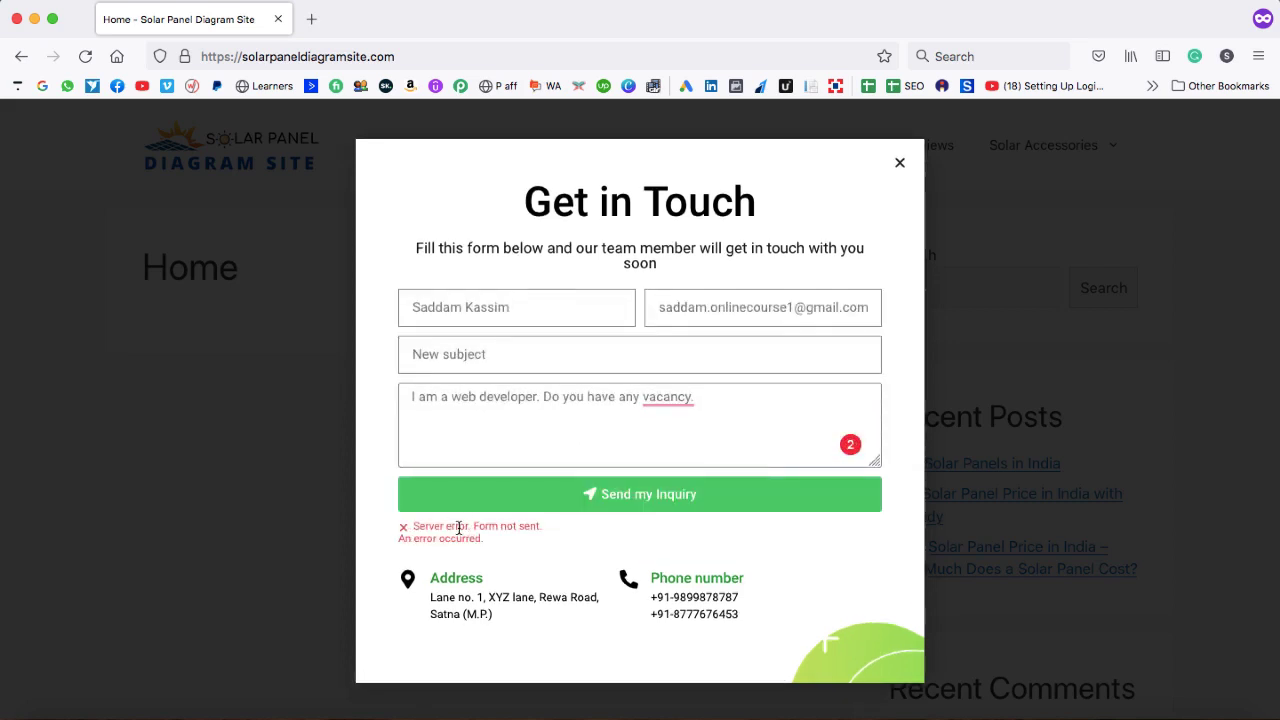
{"action": "left_click", "coordinate": [279, 20]}
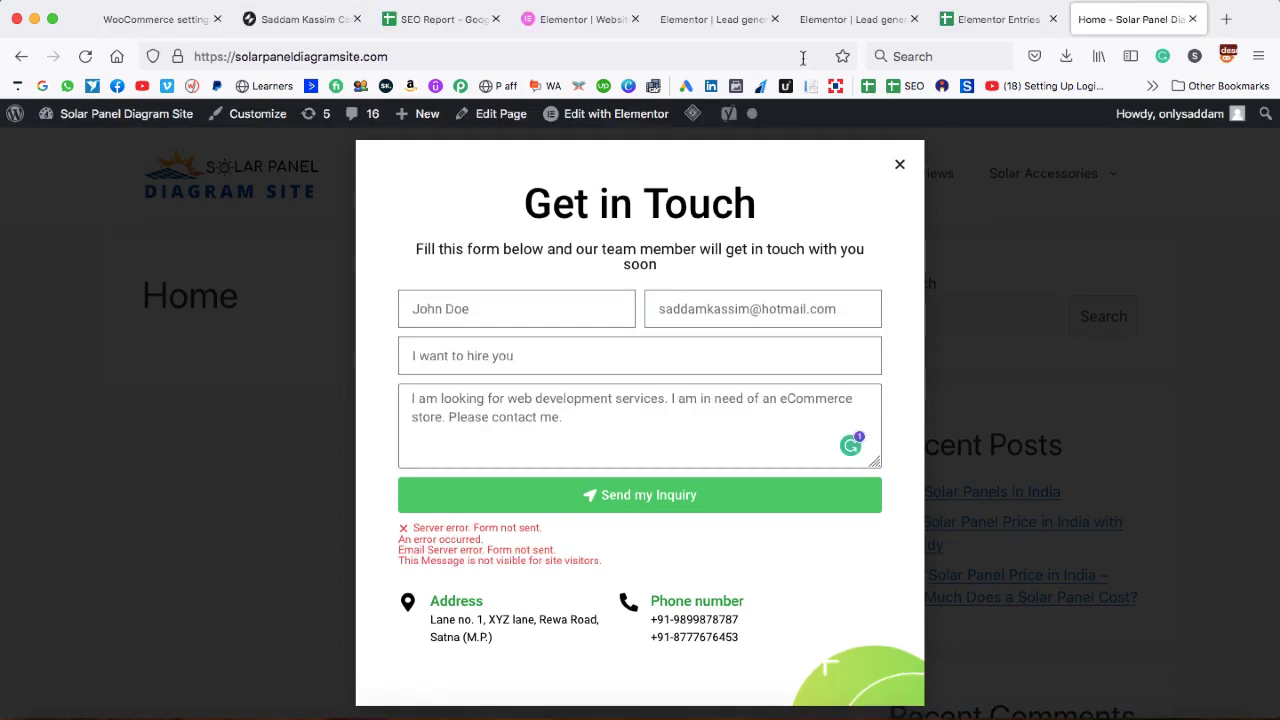
- Auto-fit columns A and B of Elementor Entries to show row 3's full name and email
{"action": "left_click", "coordinate": [985, 22]}
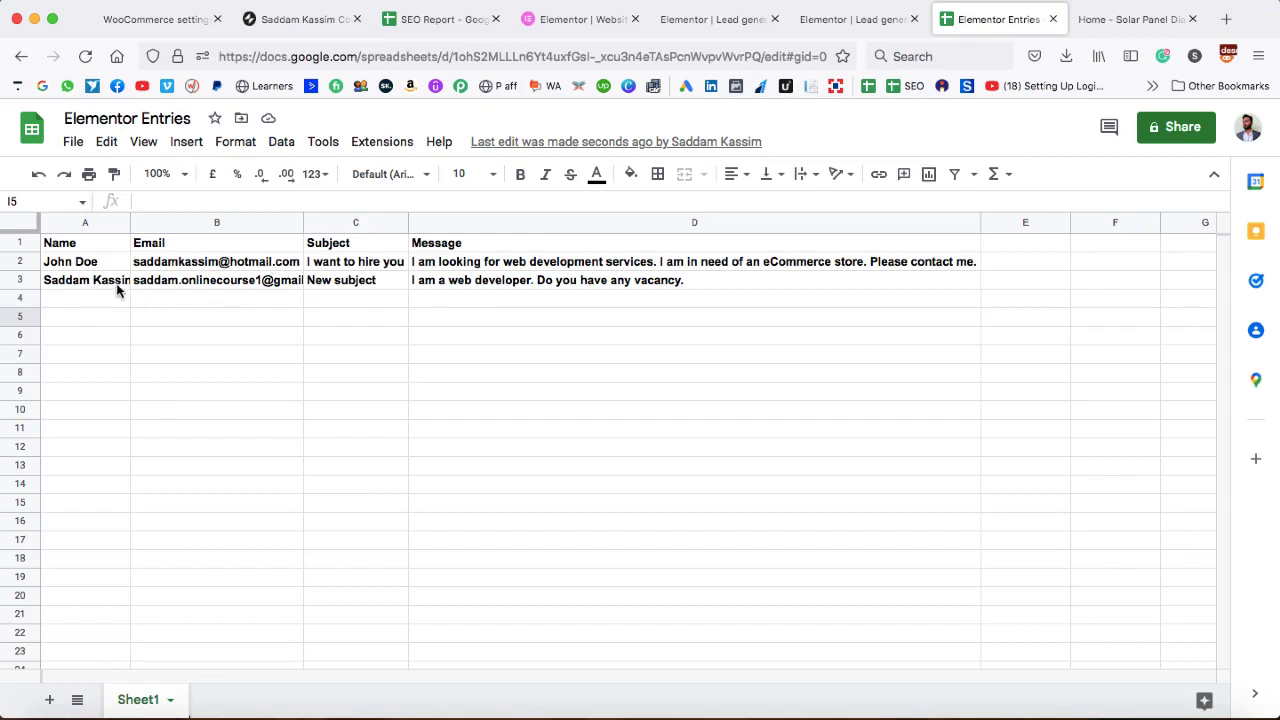
{"action": "double_click", "coordinate": [130, 222]}
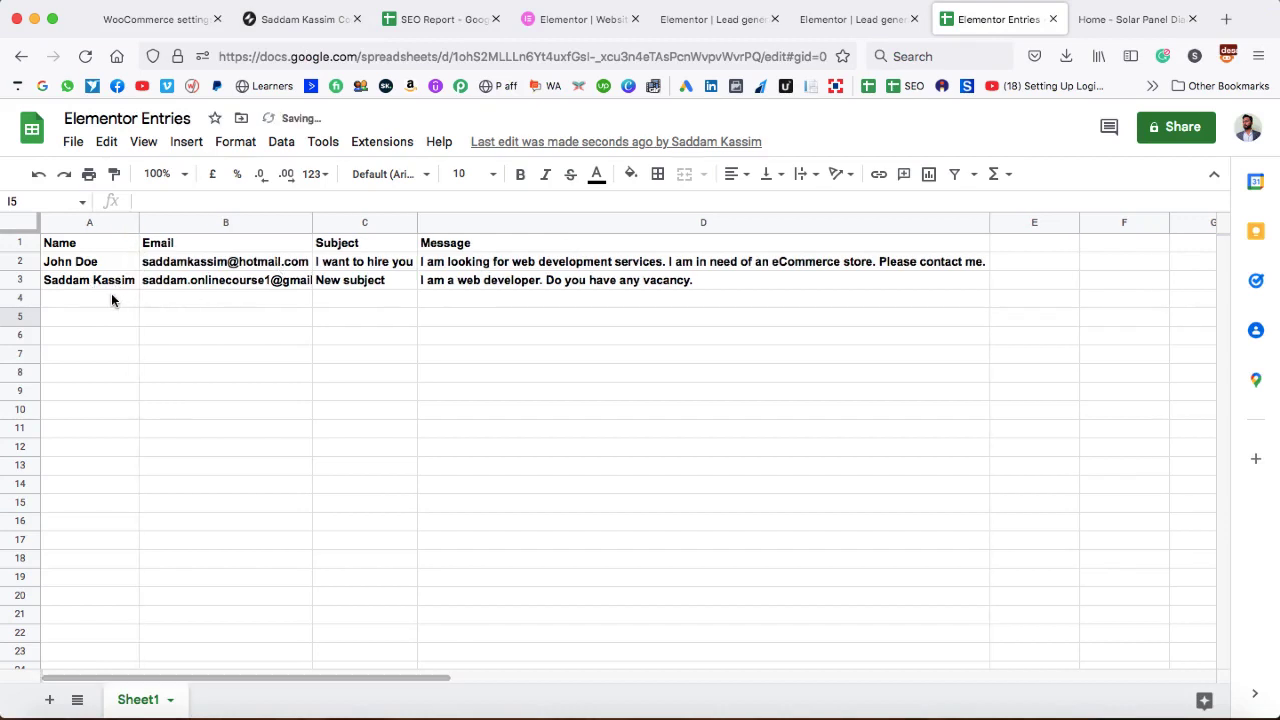
{"action": "left_click", "coordinate": [262, 282]}
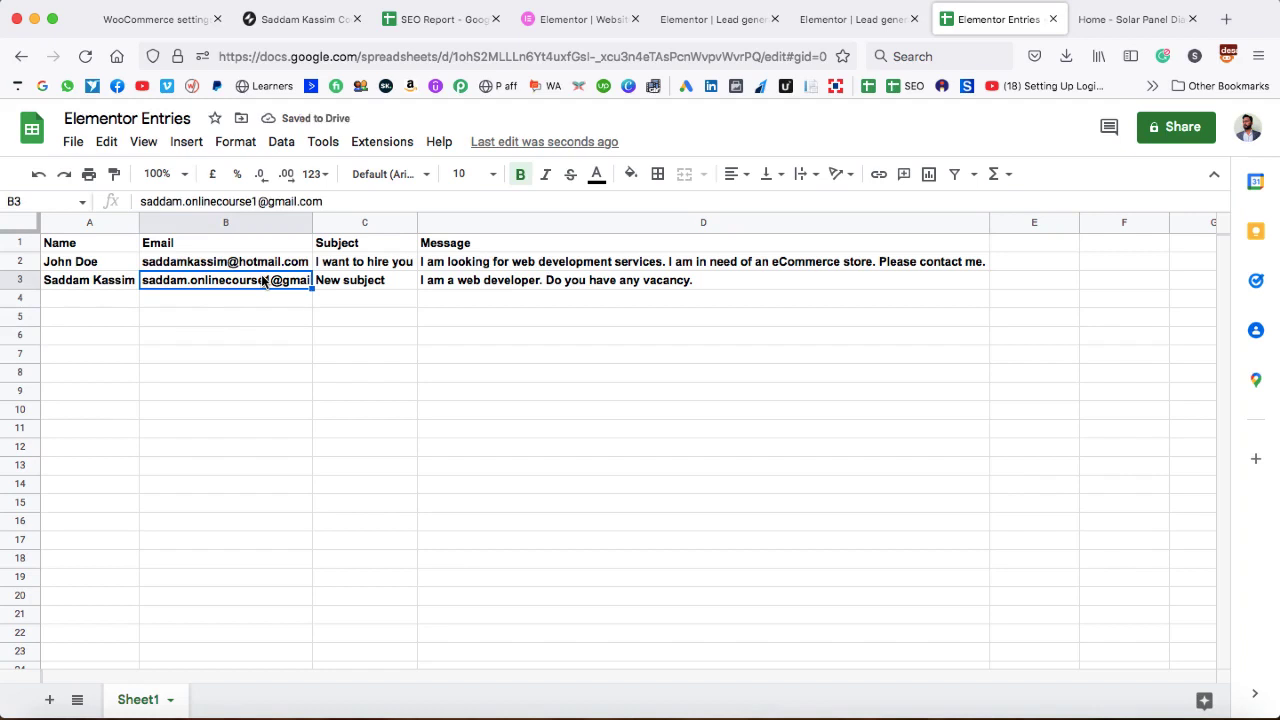
{"action": "double_click", "coordinate": [312, 222]}
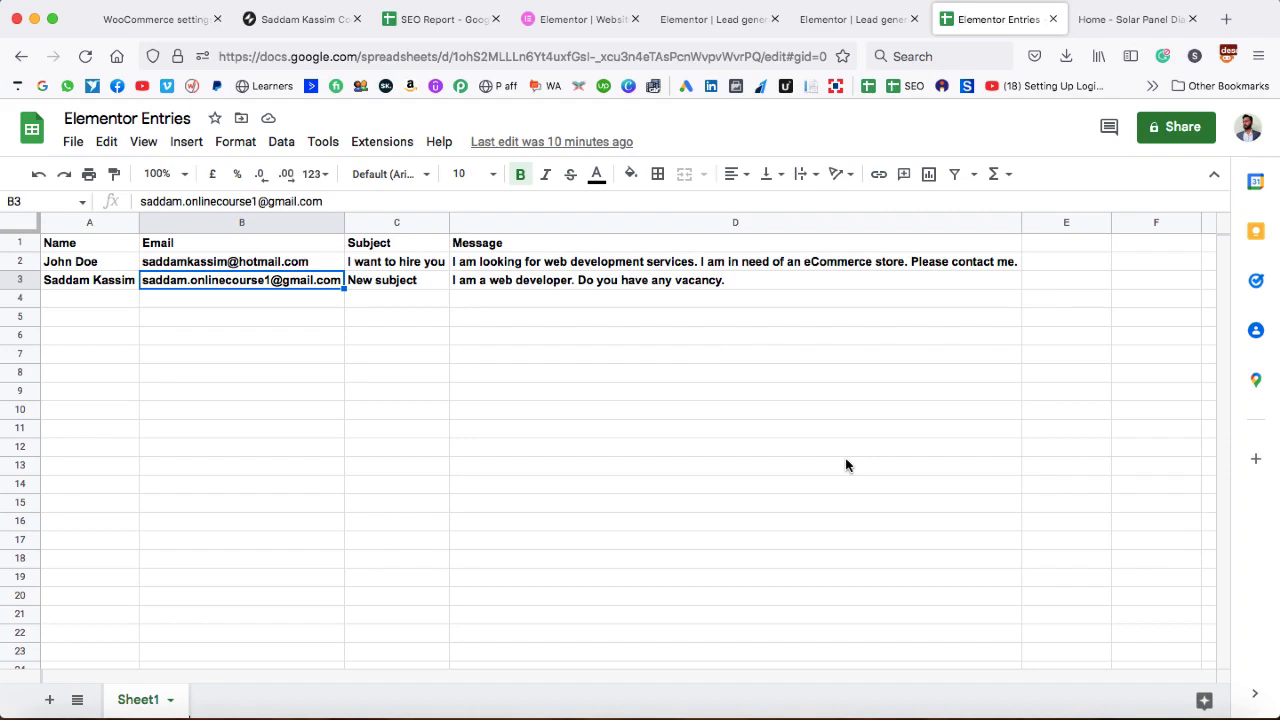
{"action": "left_click", "coordinate": [1226, 19]}
{"action": "type", "text": "sad"}
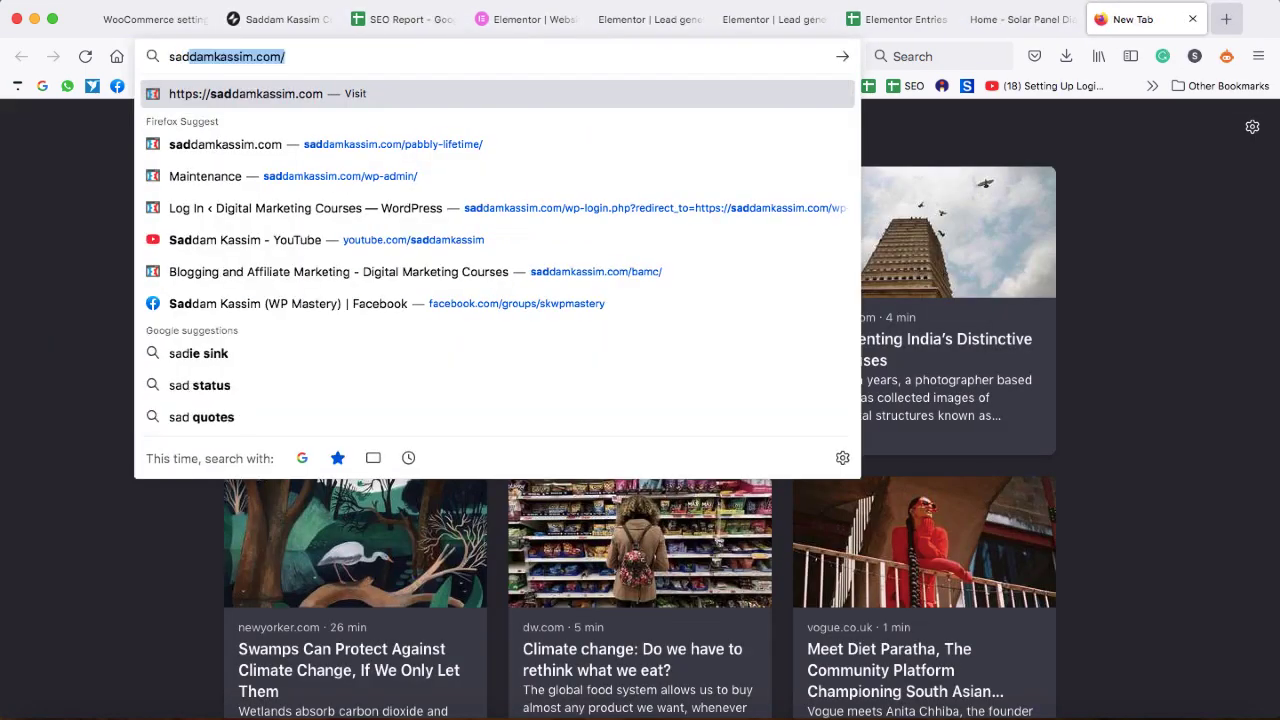
{"action": "key", "text": "Right"}
{"action": "type", "text": "pab"}
{"action": "key", "text": "Return"}
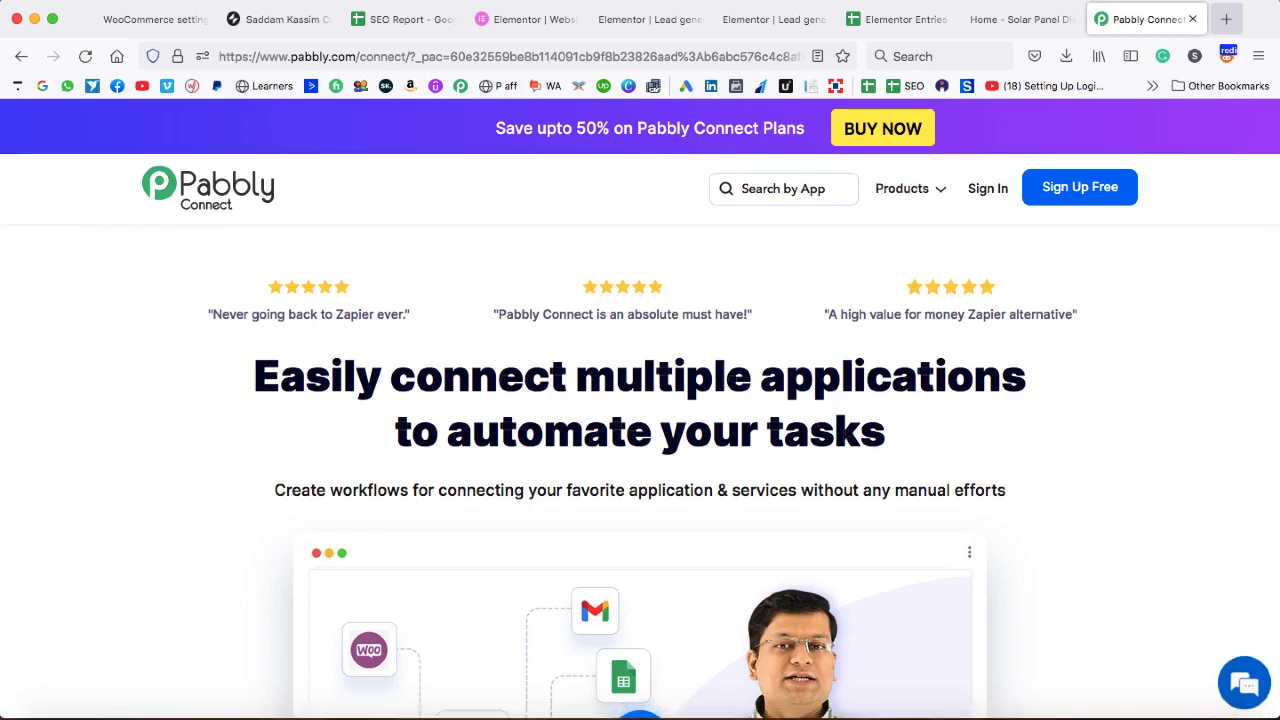
{"action": "scroll", "coordinate": [886, 130], "scroll_direction": "down", "scroll_amount": 5}
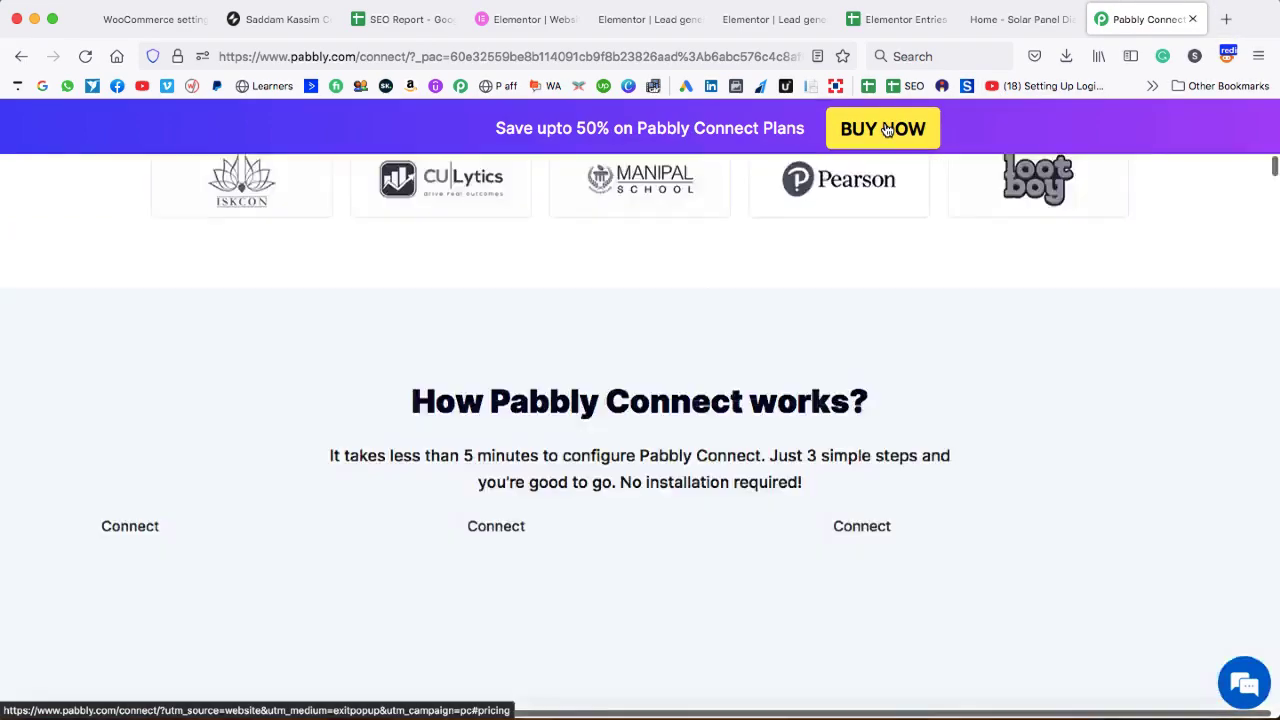
{"action": "left_click", "coordinate": [886, 130]}
{"action": "scroll", "coordinate": [716, 372], "scroll_direction": "down", "scroll_amount": 3}
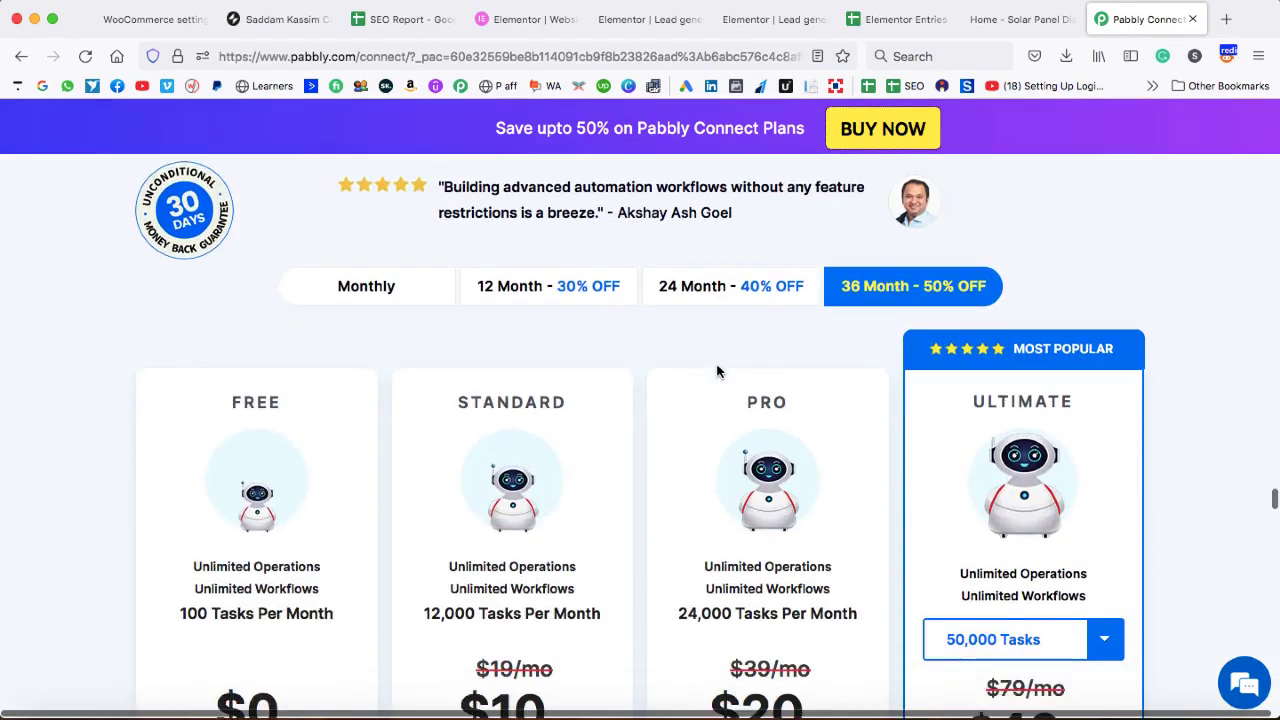
{"action": "scroll", "coordinate": [716, 372], "scroll_direction": "down", "scroll_amount": 3}
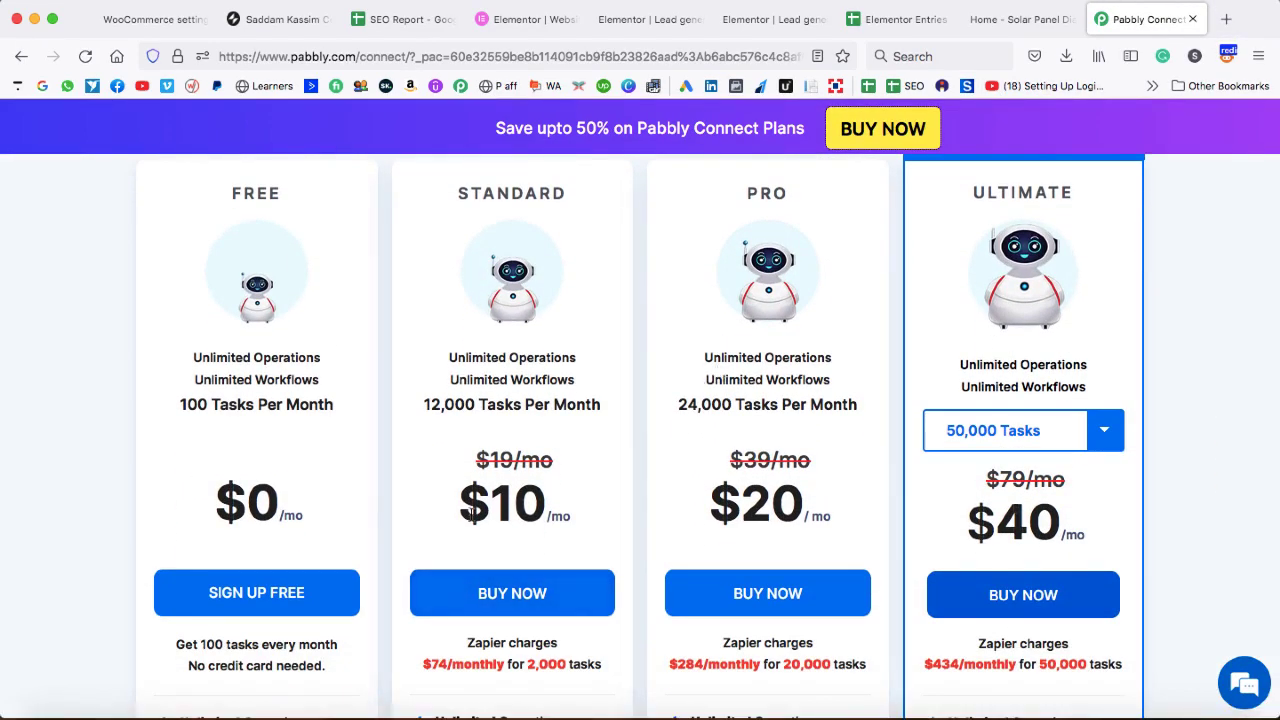
{"action": "mouse_move", "coordinate": [432, 416]}
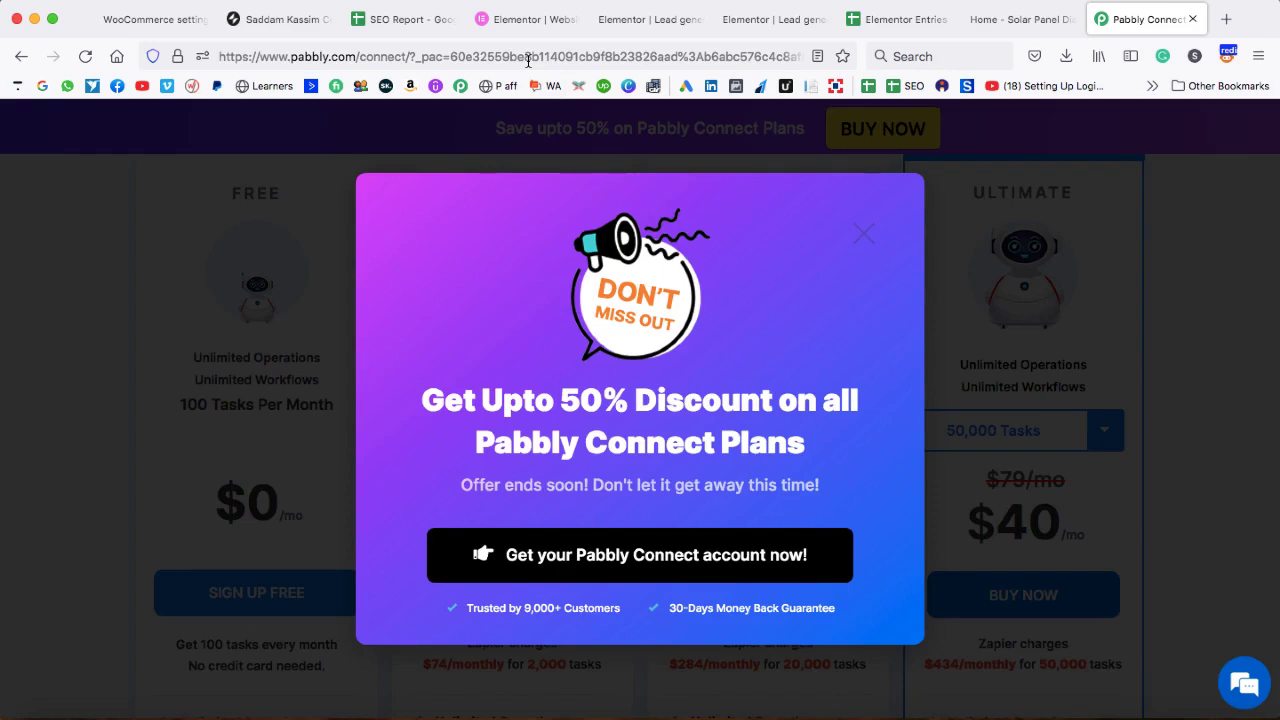
- Load the pabbly-lifetime offer page and jump to the $149, $298 and $447 one-time plans
{"action": "left_click", "coordinate": [528, 60]}
{"action": "type", "text": "sadd"}
{"action": "key", "text": "Right"}
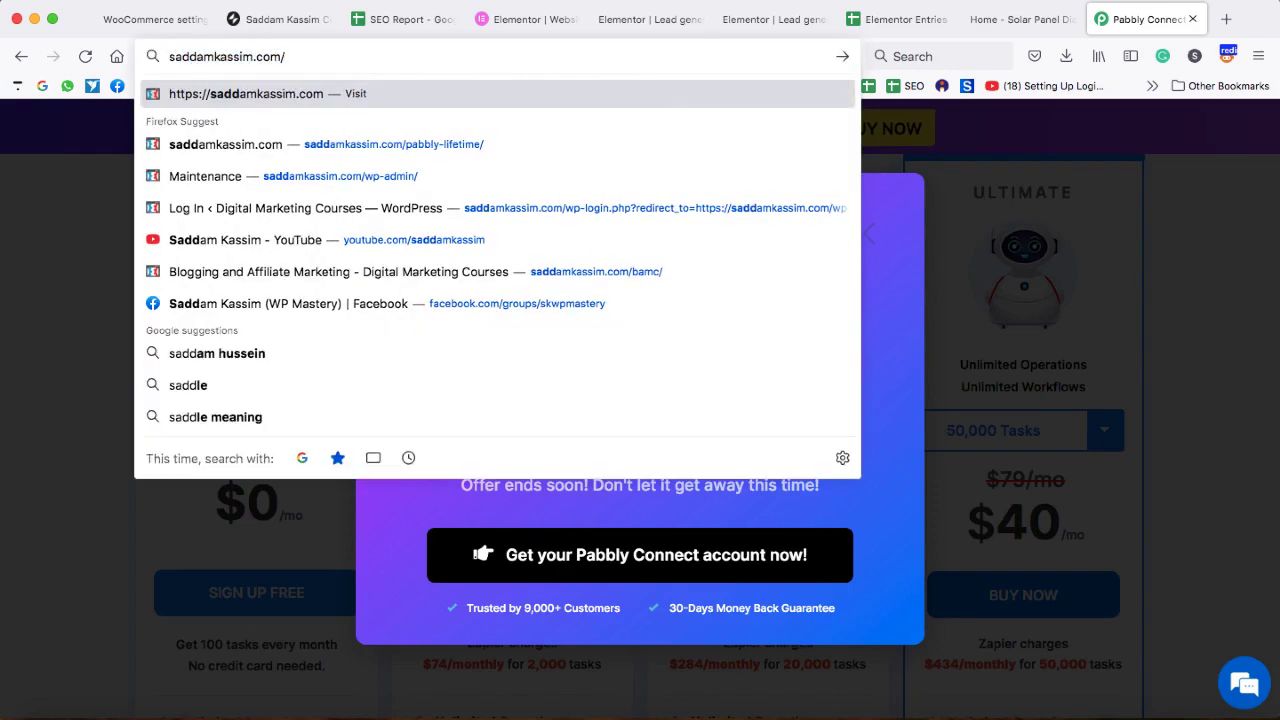
{"action": "type", "text": "pabblly"}
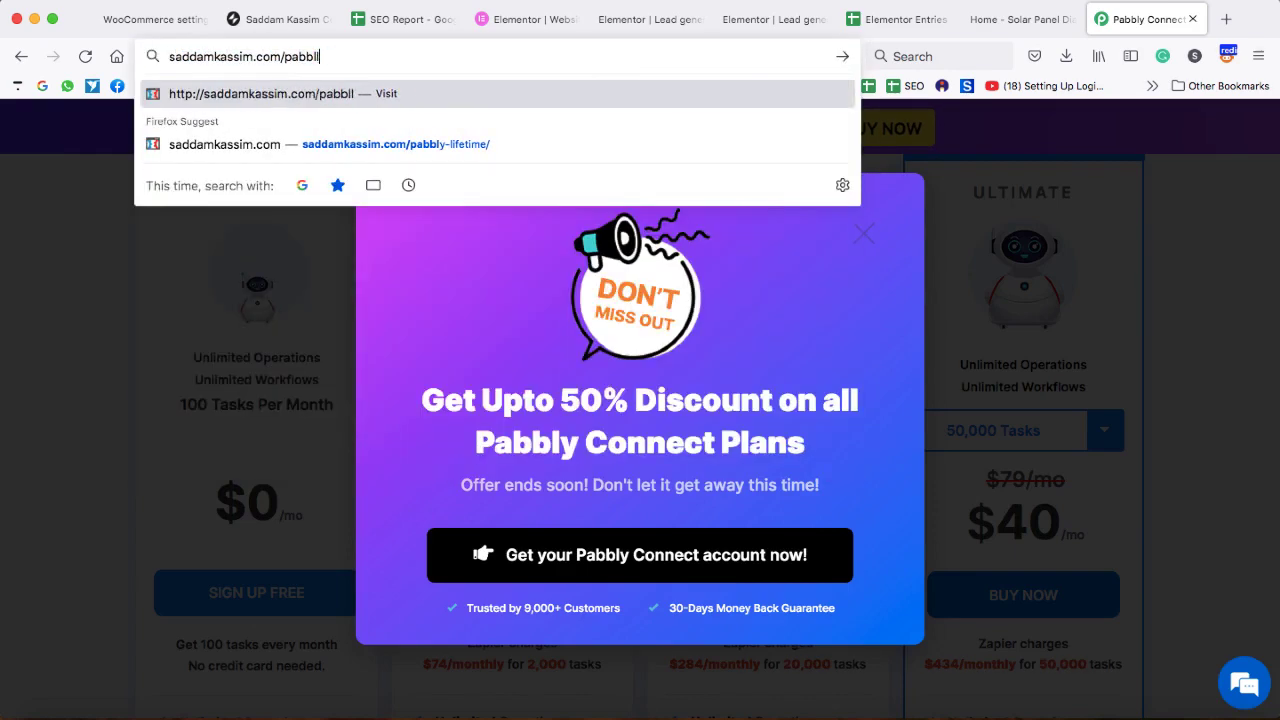
{"action": "key", "text": "BackSpace"}
{"action": "key", "text": "BackSpace"}
{"action": "type", "text": "y-lifetime/"}
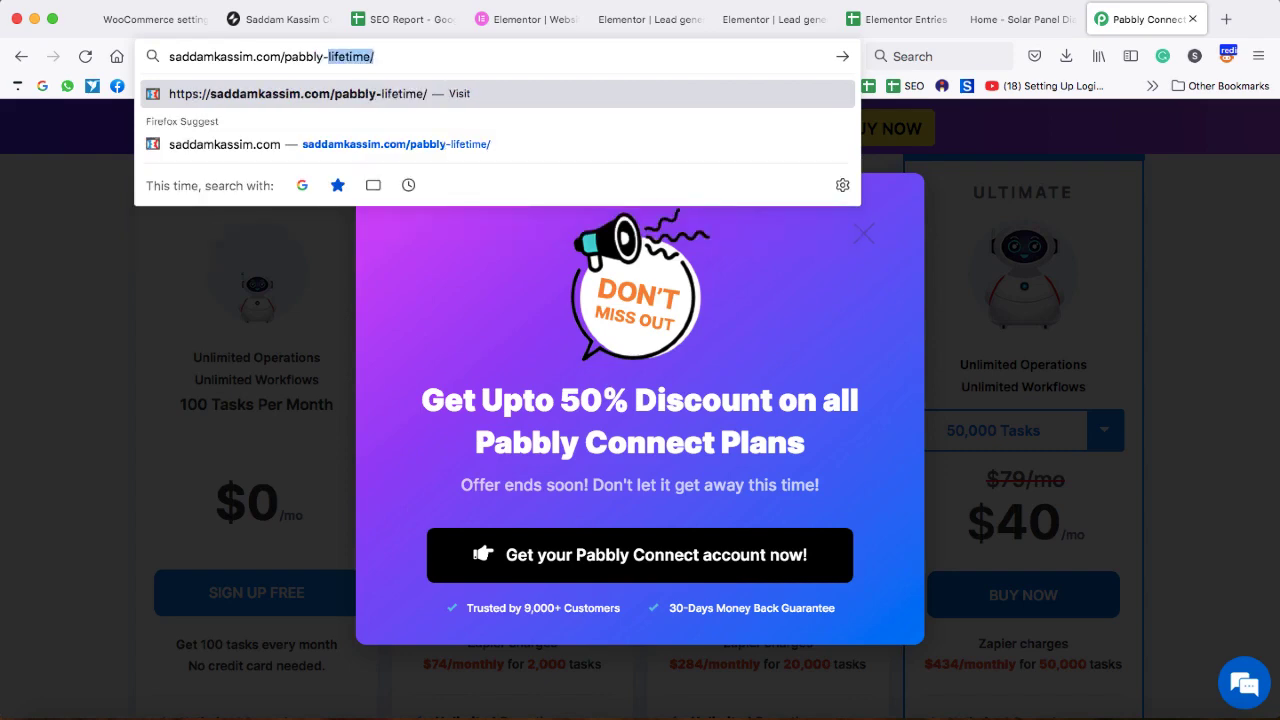
{"action": "key", "text": "Right"}
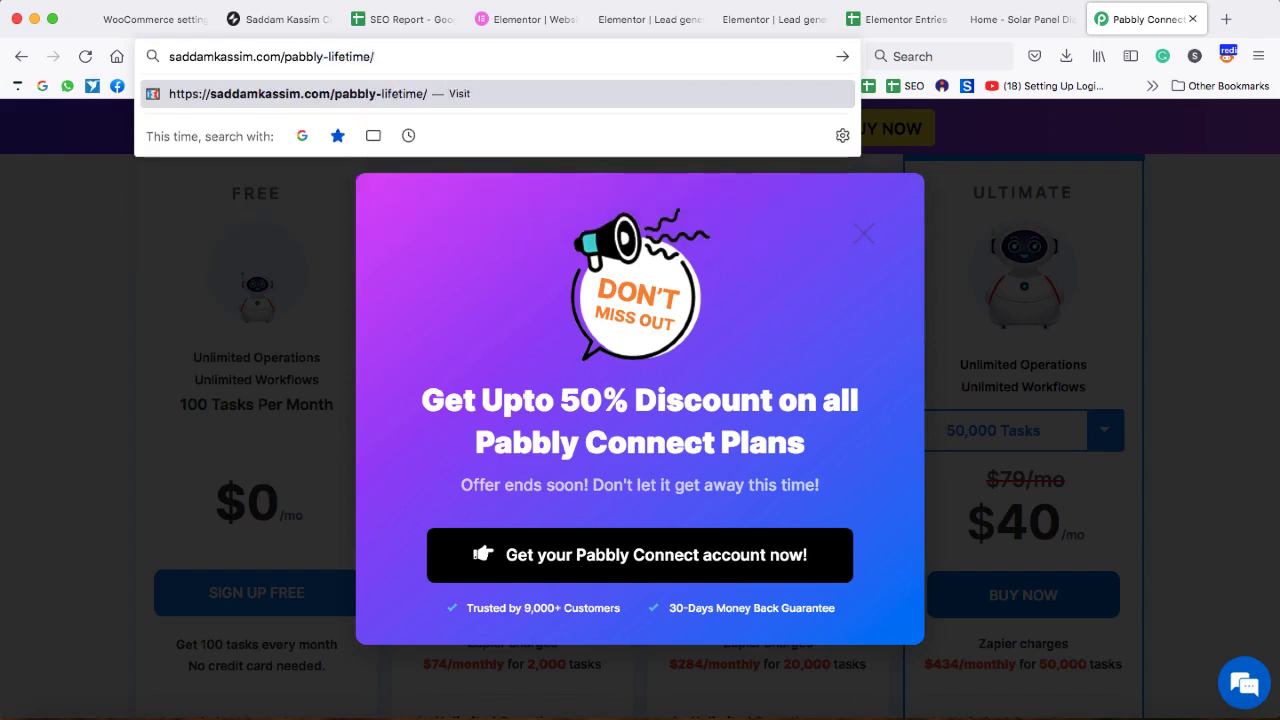
{"action": "key", "text": "Return"}
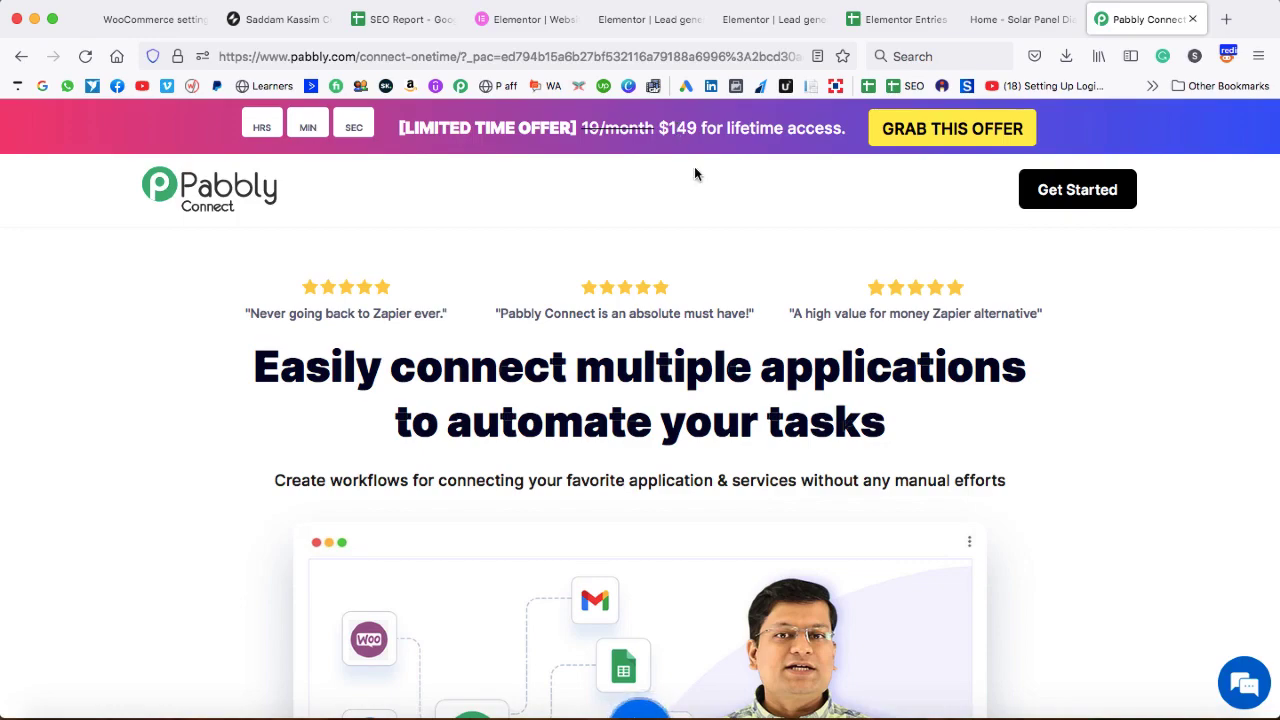
{"action": "left_click", "coordinate": [921, 138]}
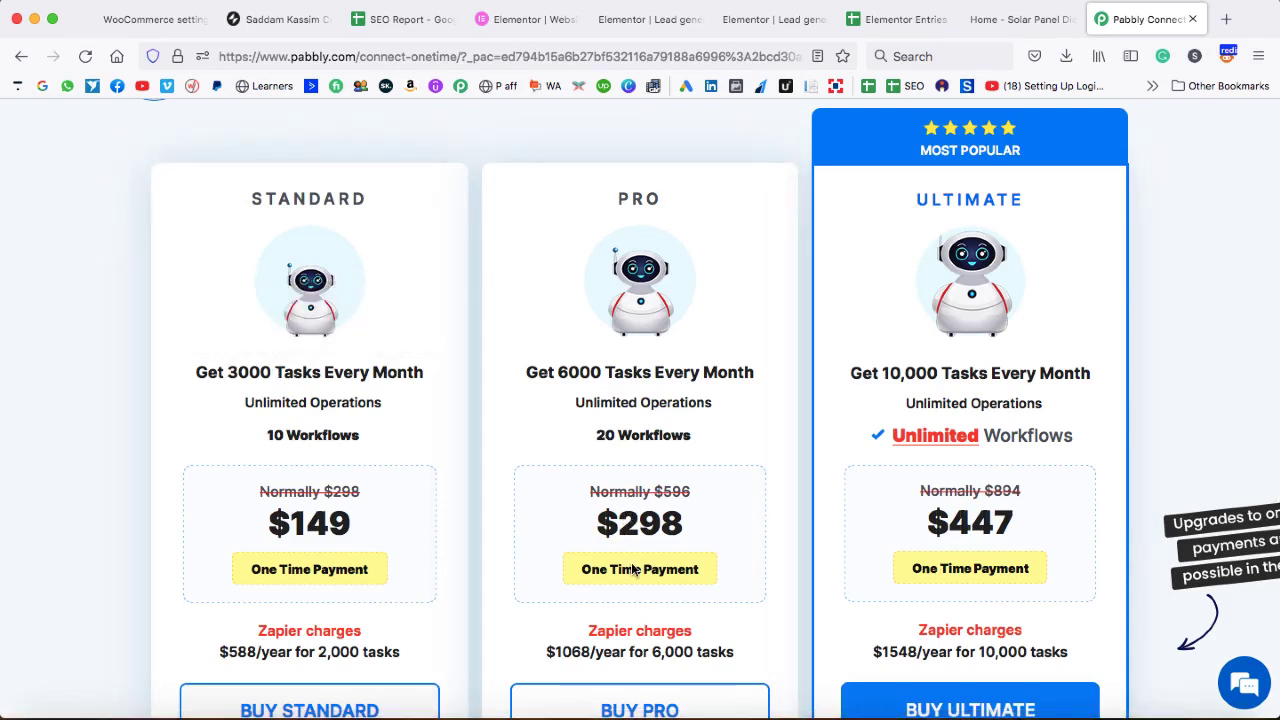
{"action": "mouse_move", "coordinate": [566, 380]}
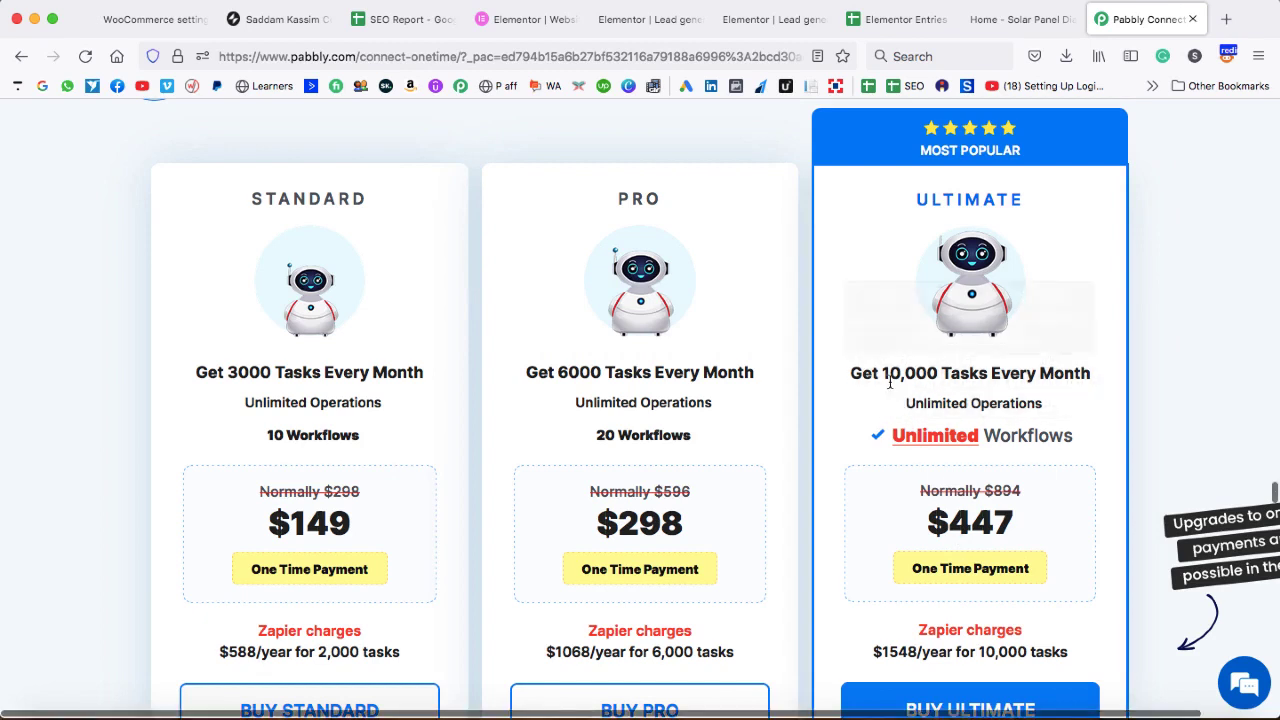
{"action": "mouse_move", "coordinate": [890, 380]}
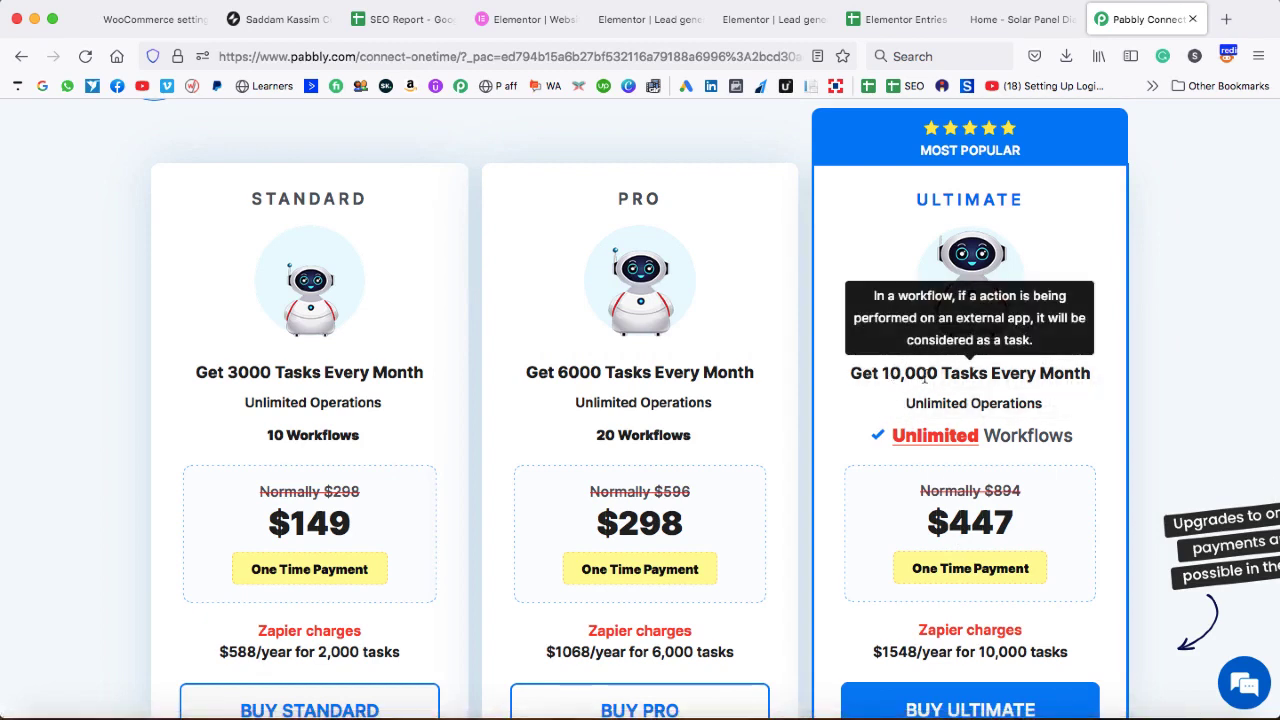